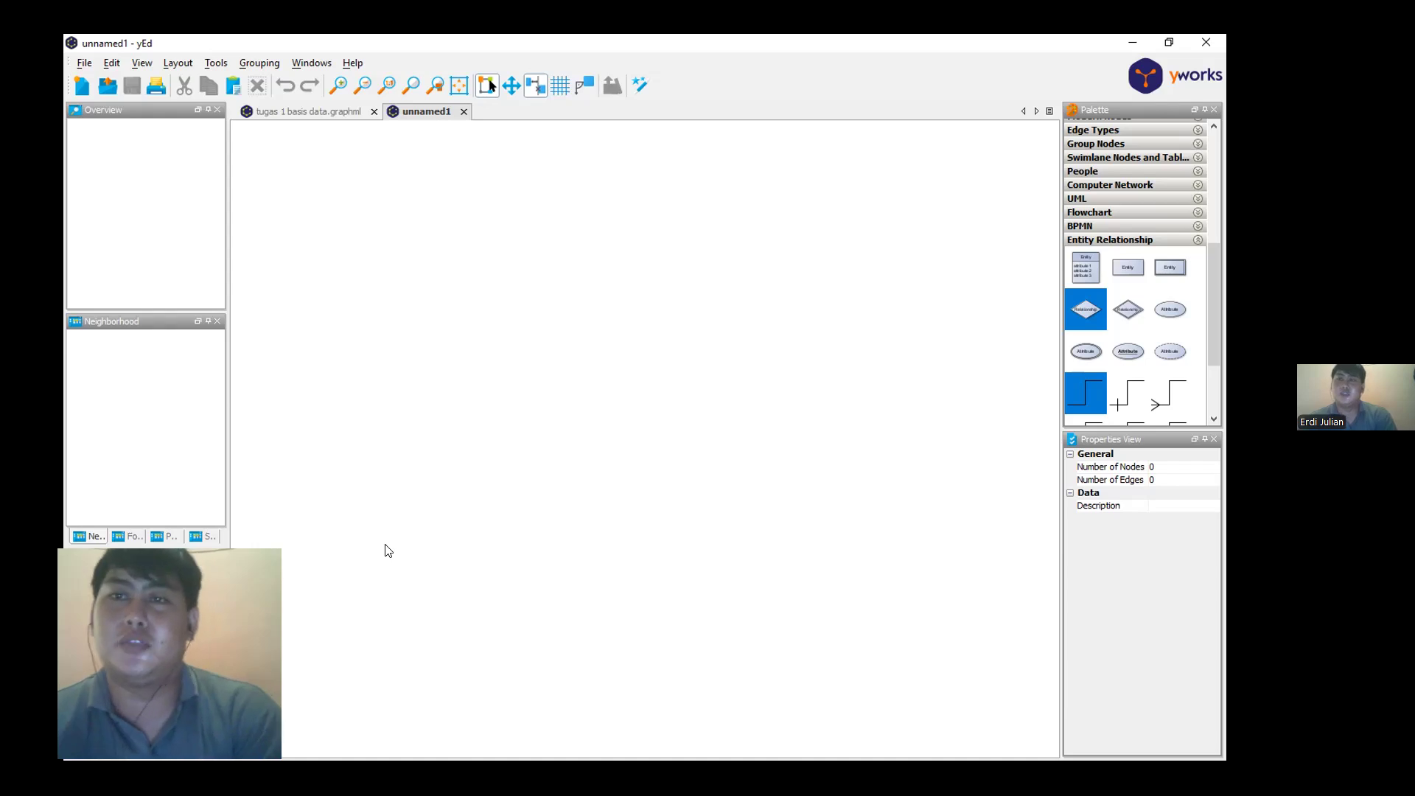
Add an entity labelled Dokter in the lower left area of the empty diagram
{"action": "left_click_drag", "start_coordinate": [1131, 268], "coordinate": [378, 422]}
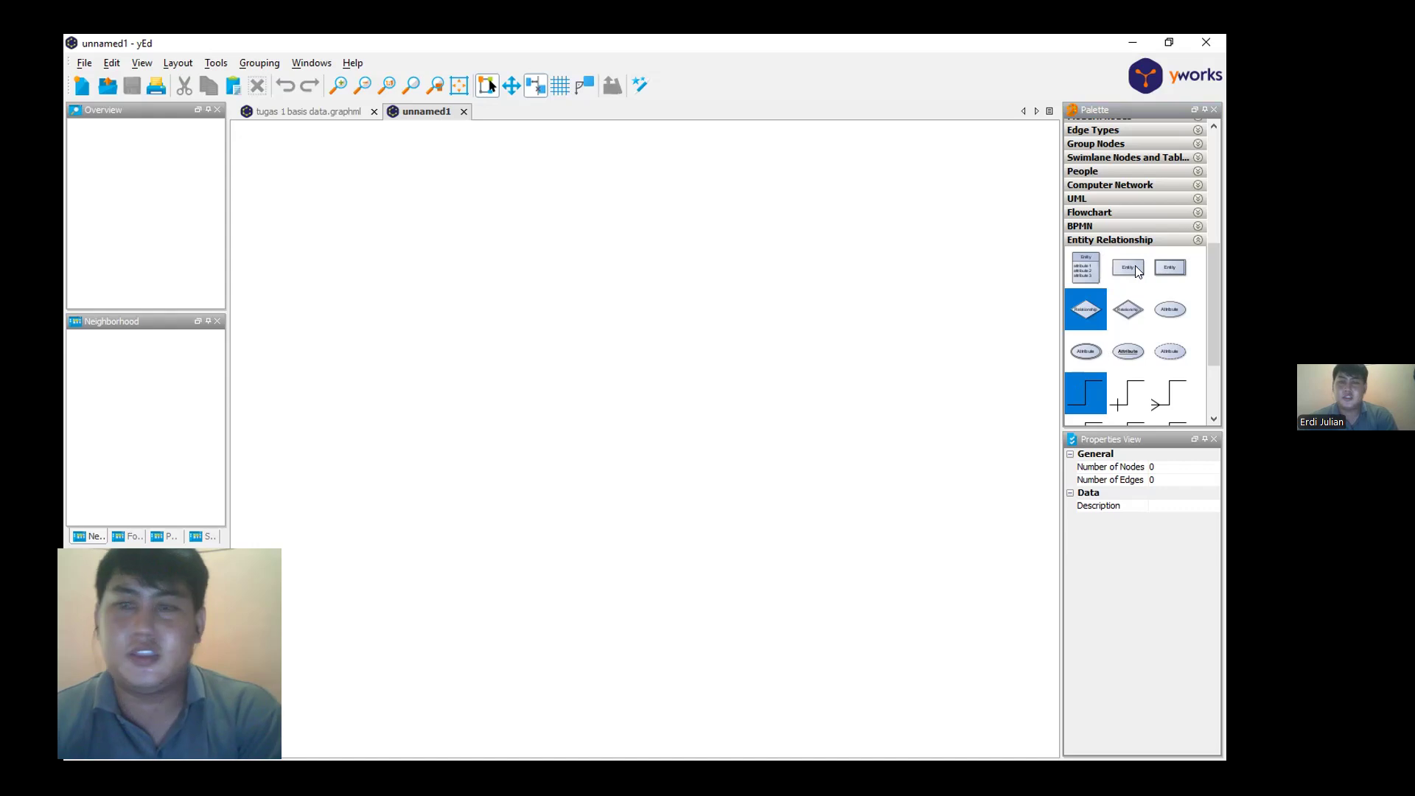
{"action": "left_click_drag", "start_coordinate": [1126, 268], "coordinate": [401, 422]}
{"action": "double_click", "coordinate": [396, 429]}
{"action": "type", "text": "Dokter"}
{"action": "key", "text": "Return"}
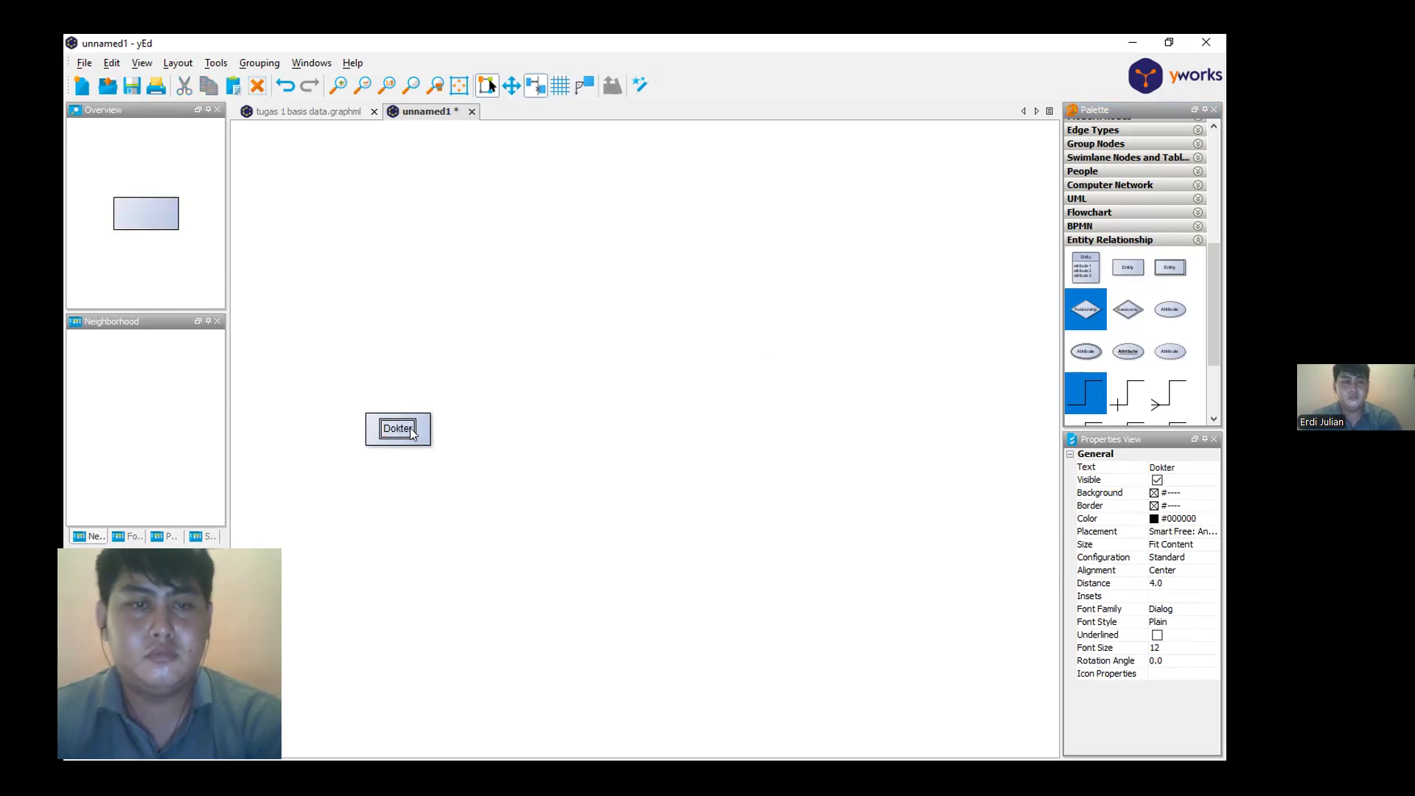
{"action": "left_click", "coordinate": [423, 433]}
{"action": "left_click_drag", "start_coordinate": [423, 433], "coordinate": [393, 462]}
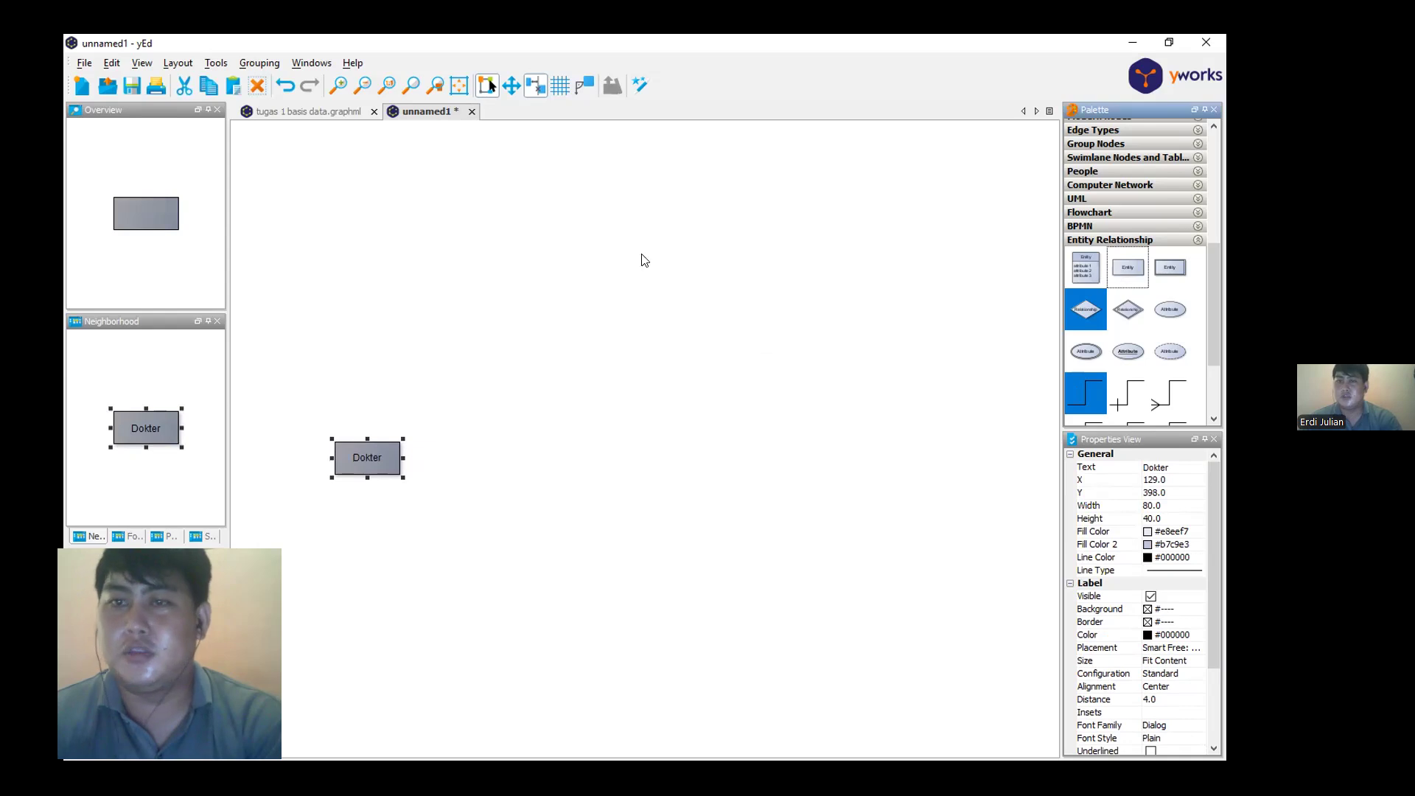
{"action": "left_click", "coordinate": [787, 451]}
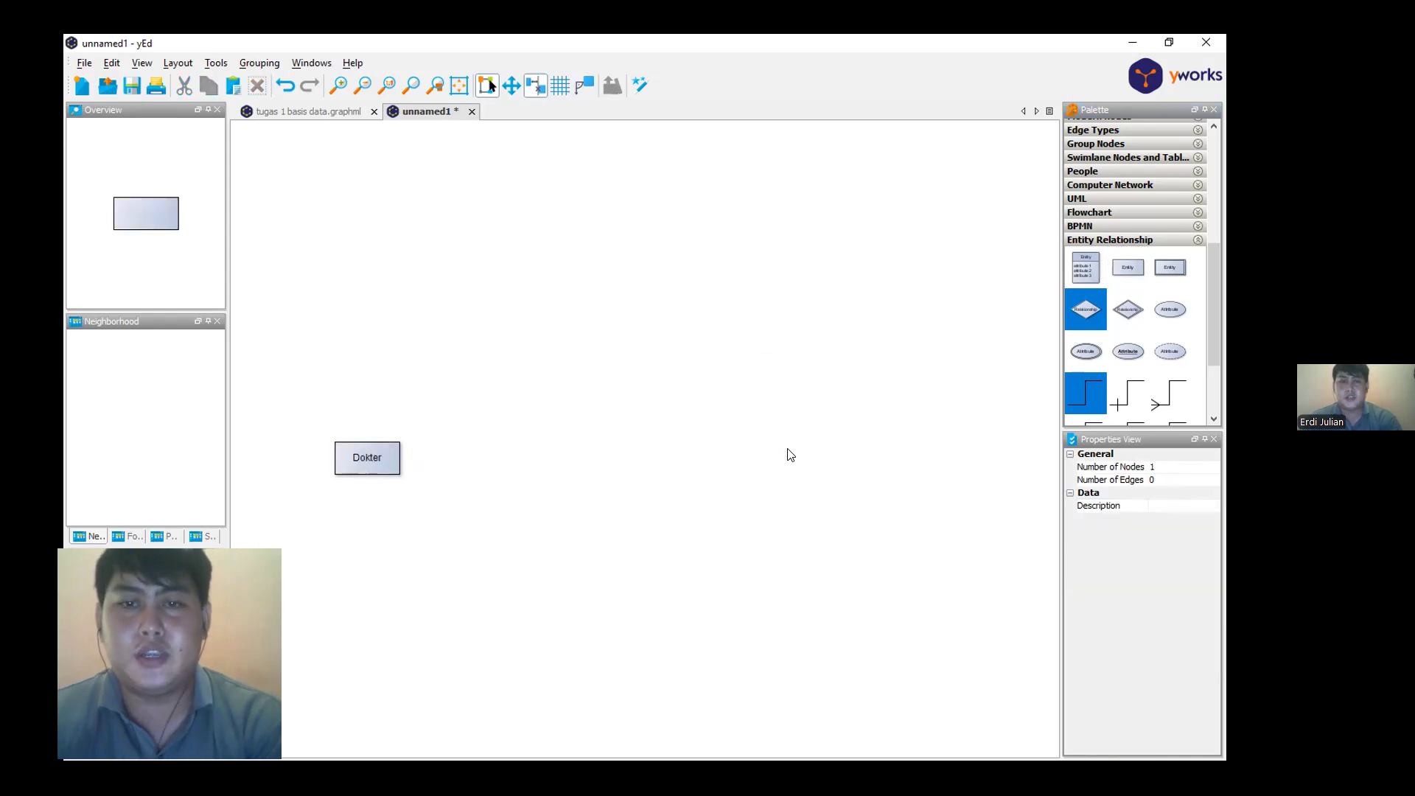
Add a second entity labelled Pasien, level with Dokter and well to its right
{"action": "left_click_drag", "start_coordinate": [1127, 267], "coordinate": [789, 452]}
{"action": "double_click", "coordinate": [789, 452]}
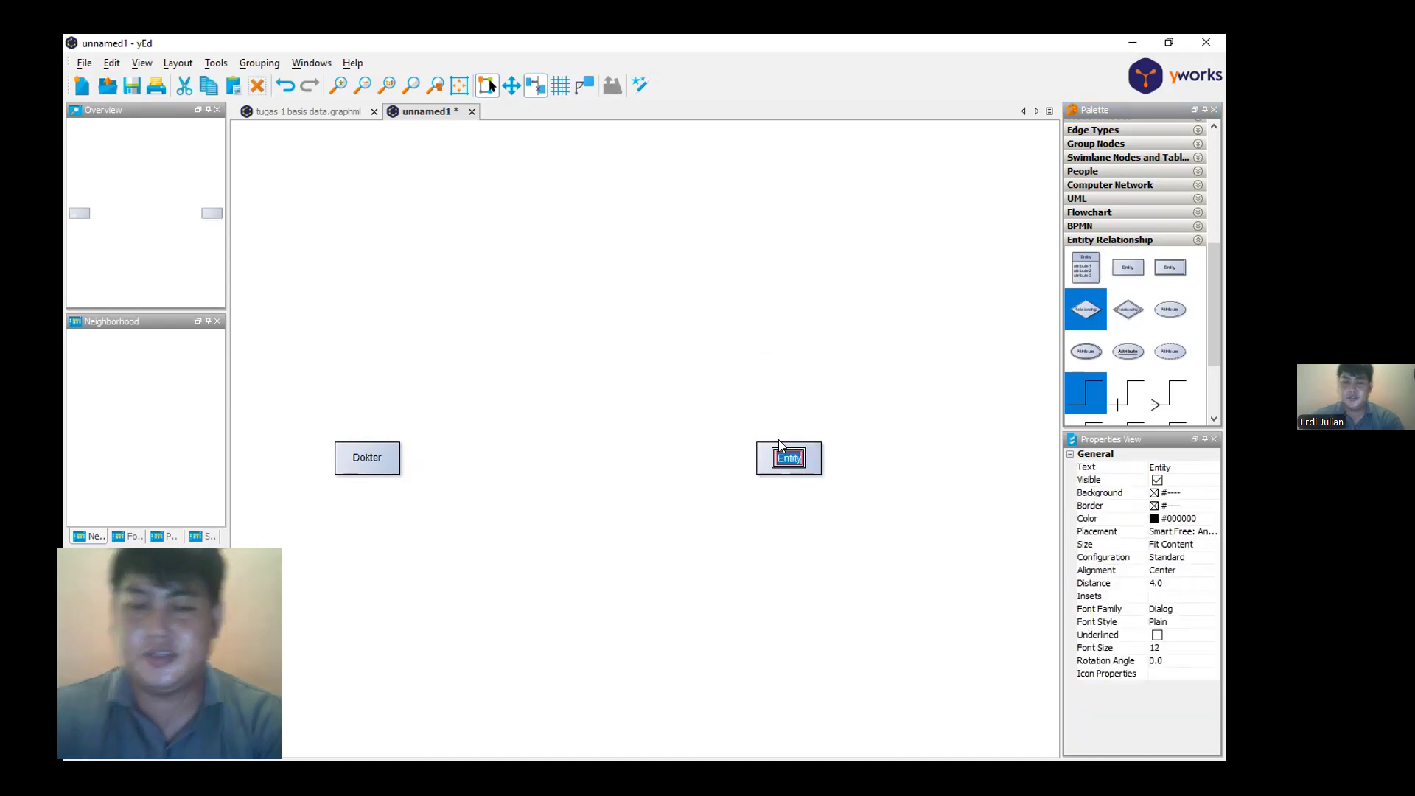
{"action": "type", "text": "Pasien"}
{"action": "key", "text": "Return"}
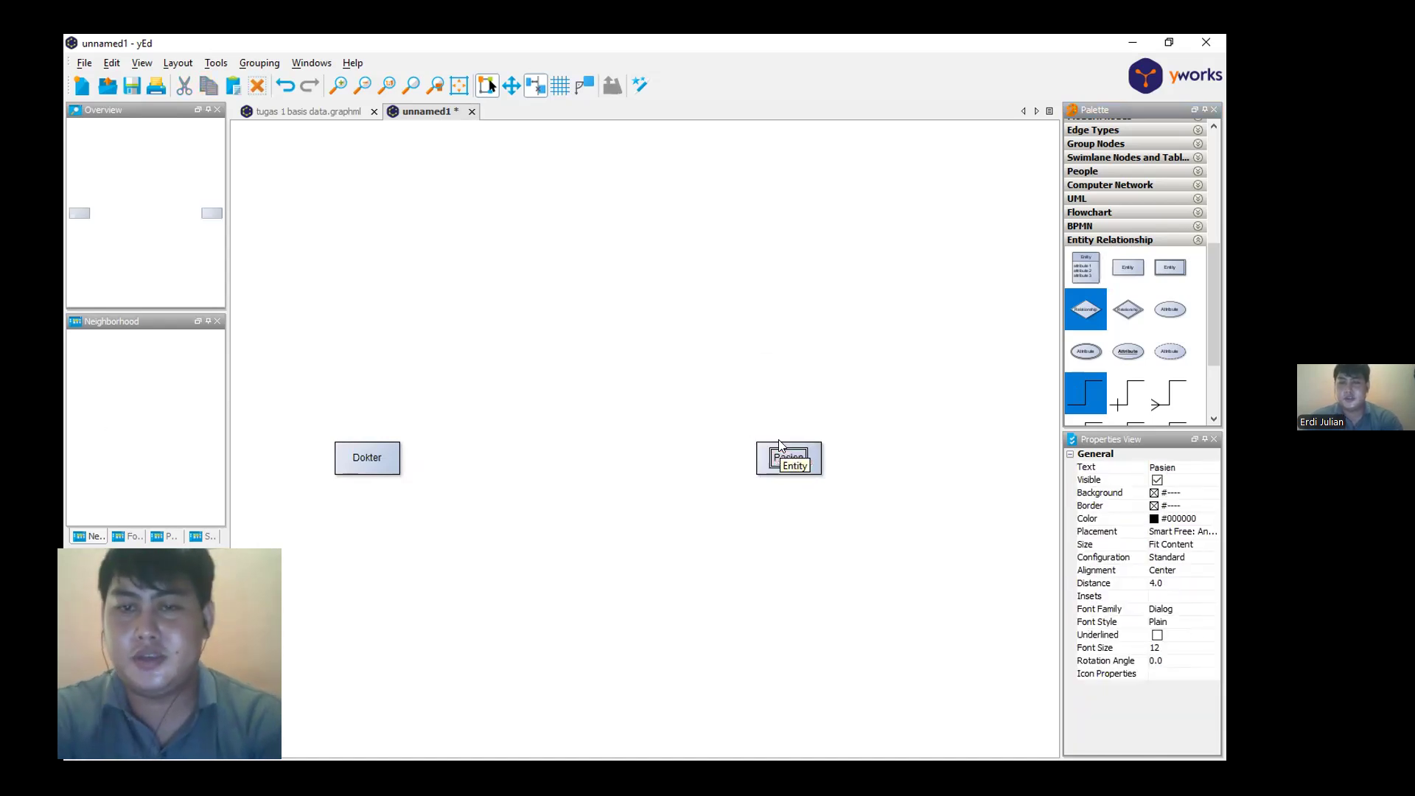
Add a third entity labelled Administrator above and roughly midway between Dokter and Pasien
{"action": "left_click", "coordinate": [1128, 269]}
{"action": "left_click_drag", "start_coordinate": [1125, 269], "coordinate": [584, 274]}
{"action": "key", "text": "F2"}
{"action": "type", "text": "A"}
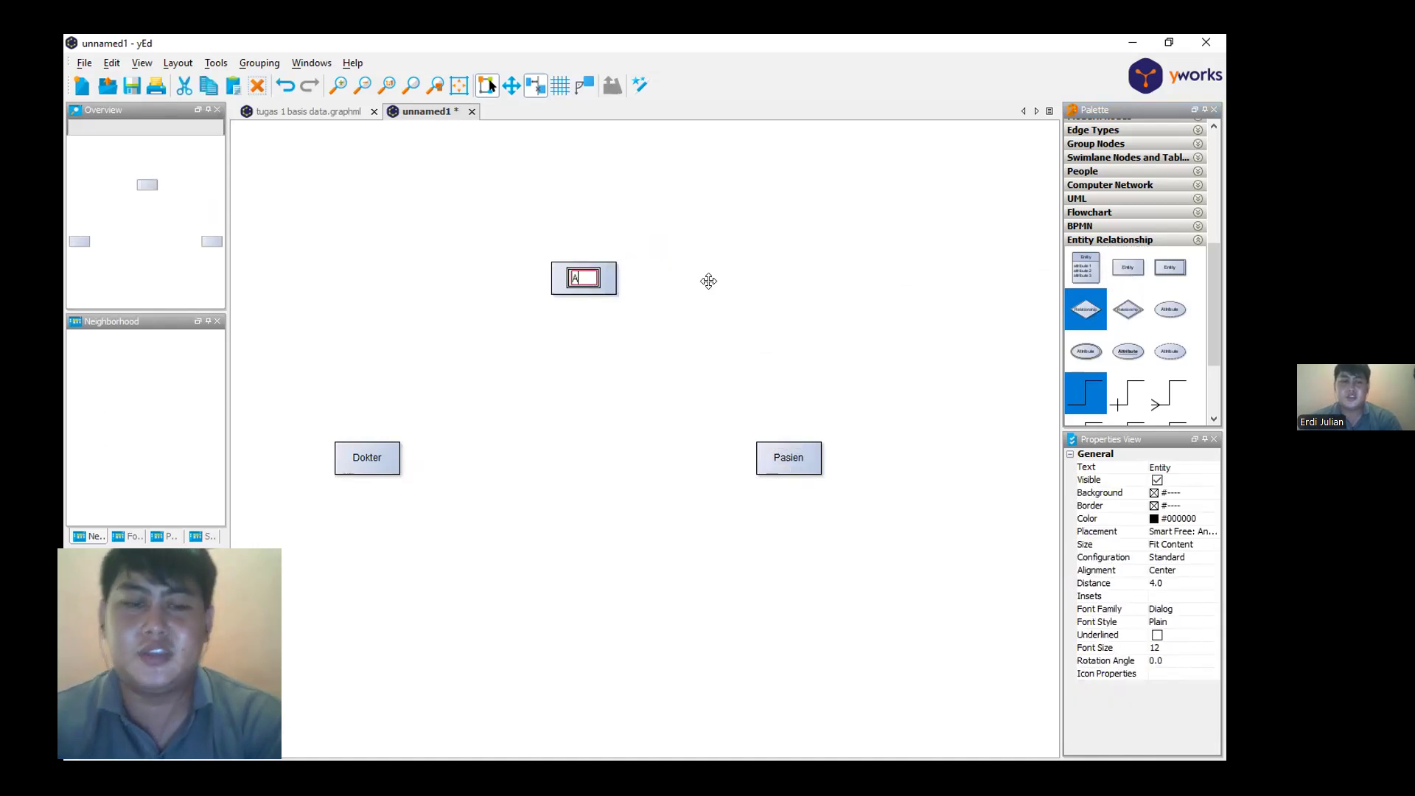
{"action": "type", "text": "dministrator"}
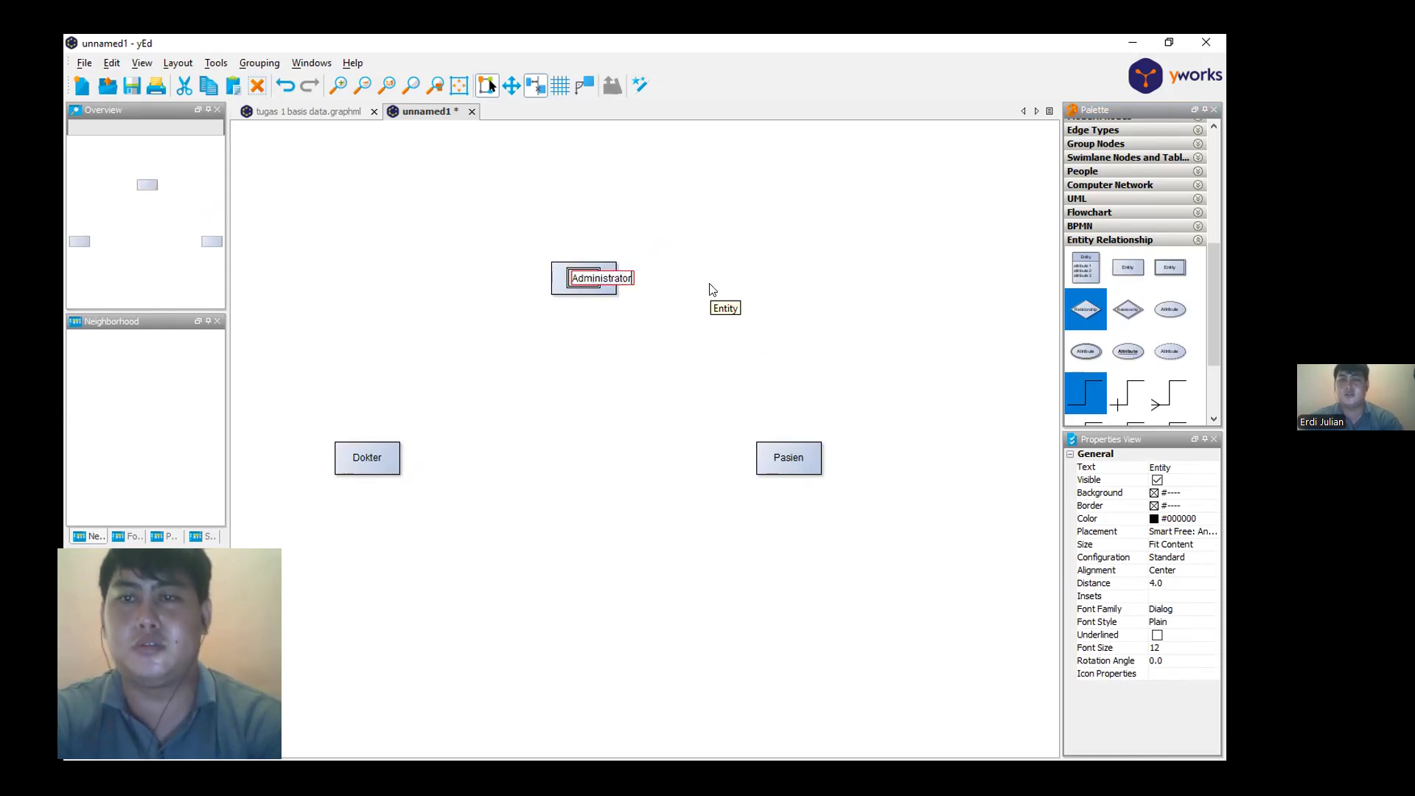
{"action": "key", "text": "Return"}
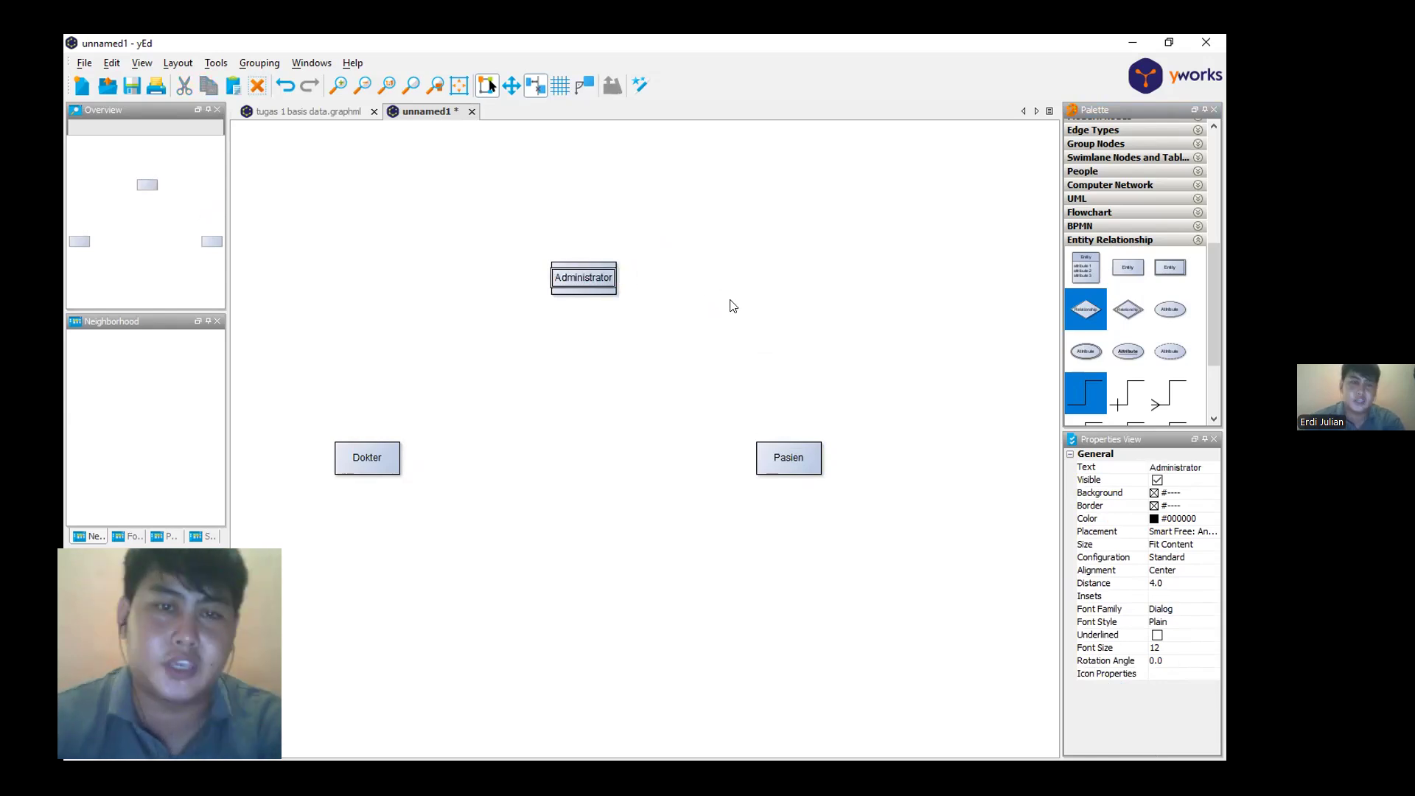
{"action": "left_click", "coordinate": [905, 609]}
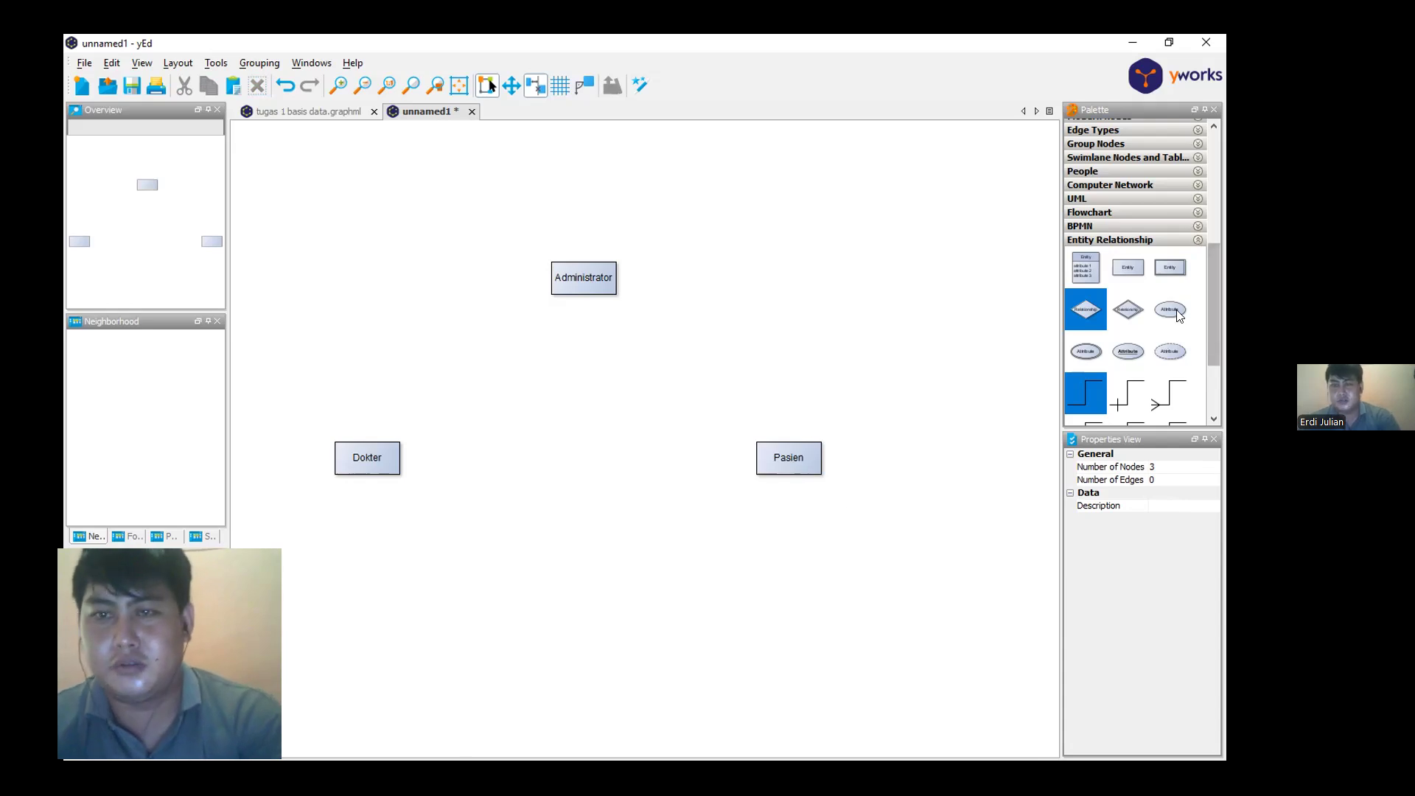
Add an attribute ellipse labelled id_dokter above and to the left of the Dokter entity
{"action": "left_click_drag", "start_coordinate": [1177, 315], "coordinate": [283, 405]}
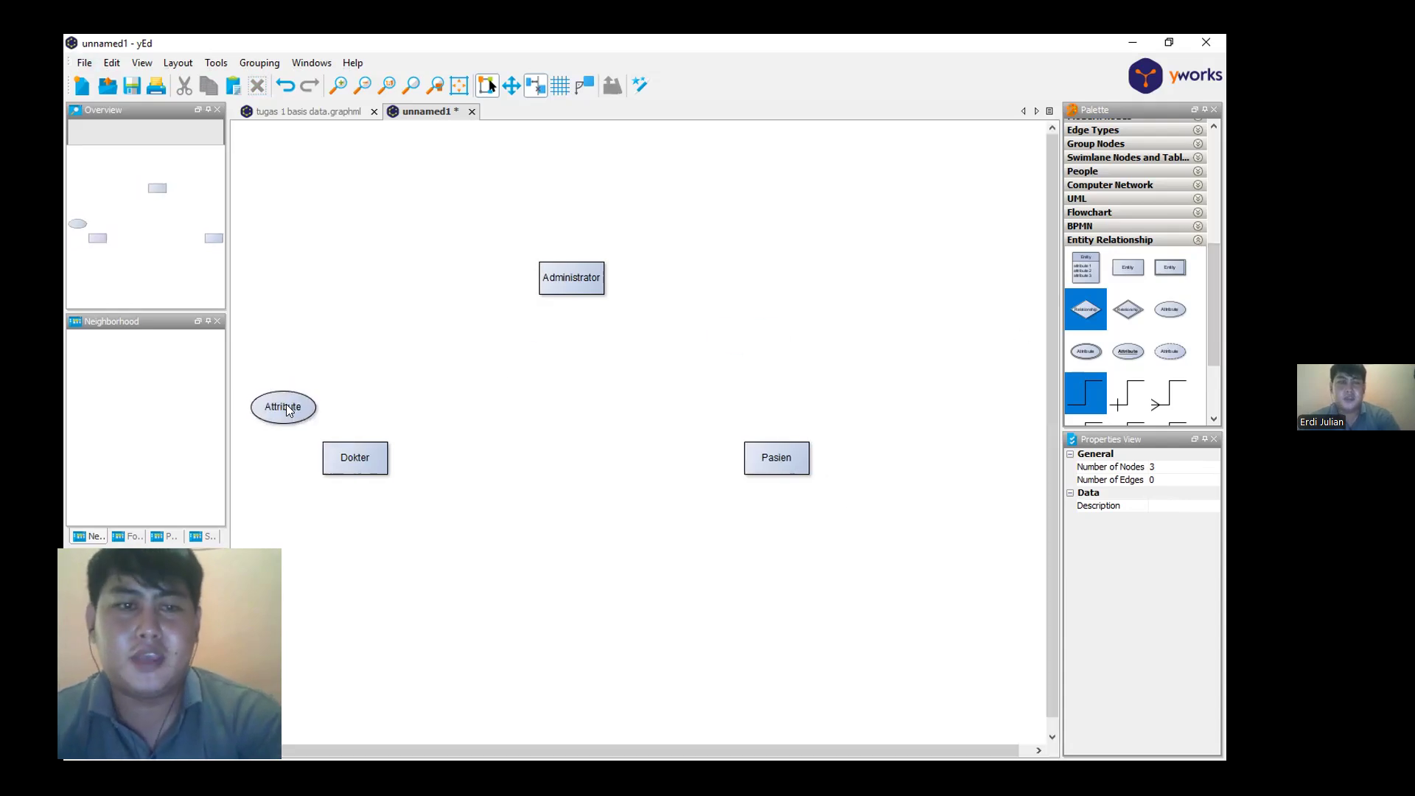
{"action": "double_click", "coordinate": [283, 403]}
{"action": "type", "text": "id_dokter"}
{"action": "key", "text": "Return"}
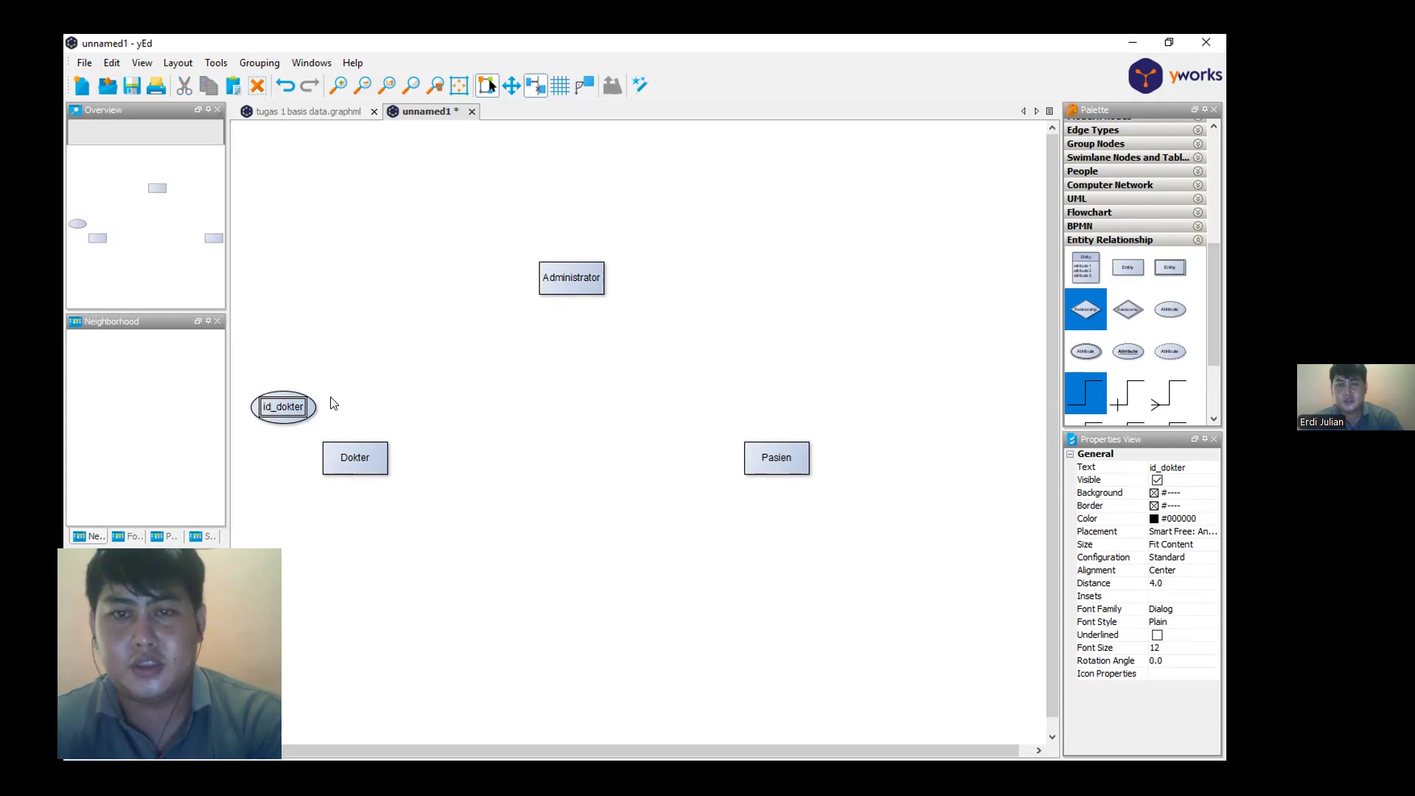
{"action": "key", "text": "alt+Tab"}
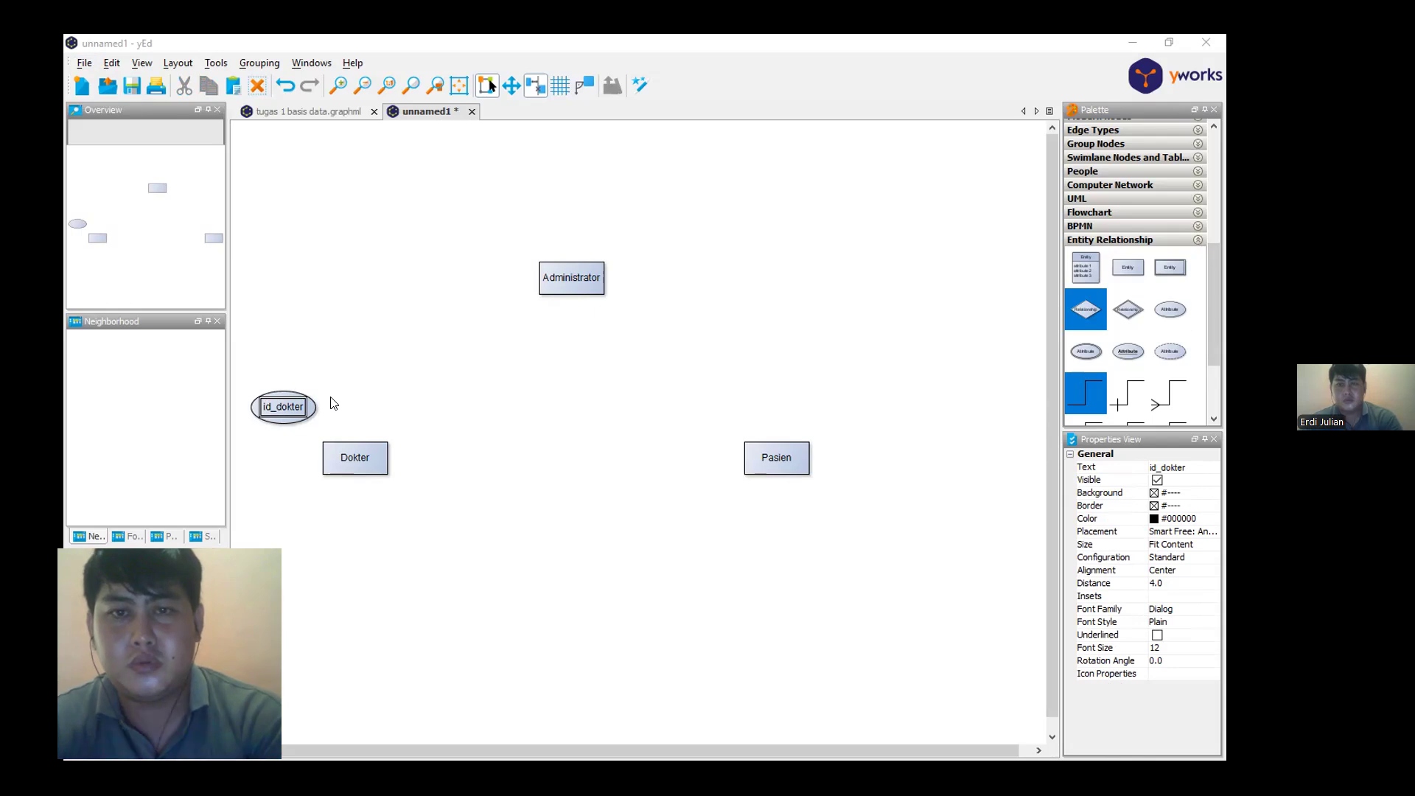
Add an attribute ellipse labelled nama_dokter directly left of the Dokter entity
{"action": "mouse_move", "coordinate": [1131, 270]}
{"action": "left_mouse_down"}
{"action": "mouse_move", "coordinate": [1114, 279]}
{"action": "mouse_move", "coordinate": [1125, 270]}
{"action": "left_mouse_up"}
{"action": "left_click_drag", "start_coordinate": [1165, 320], "coordinate": [267, 460]}
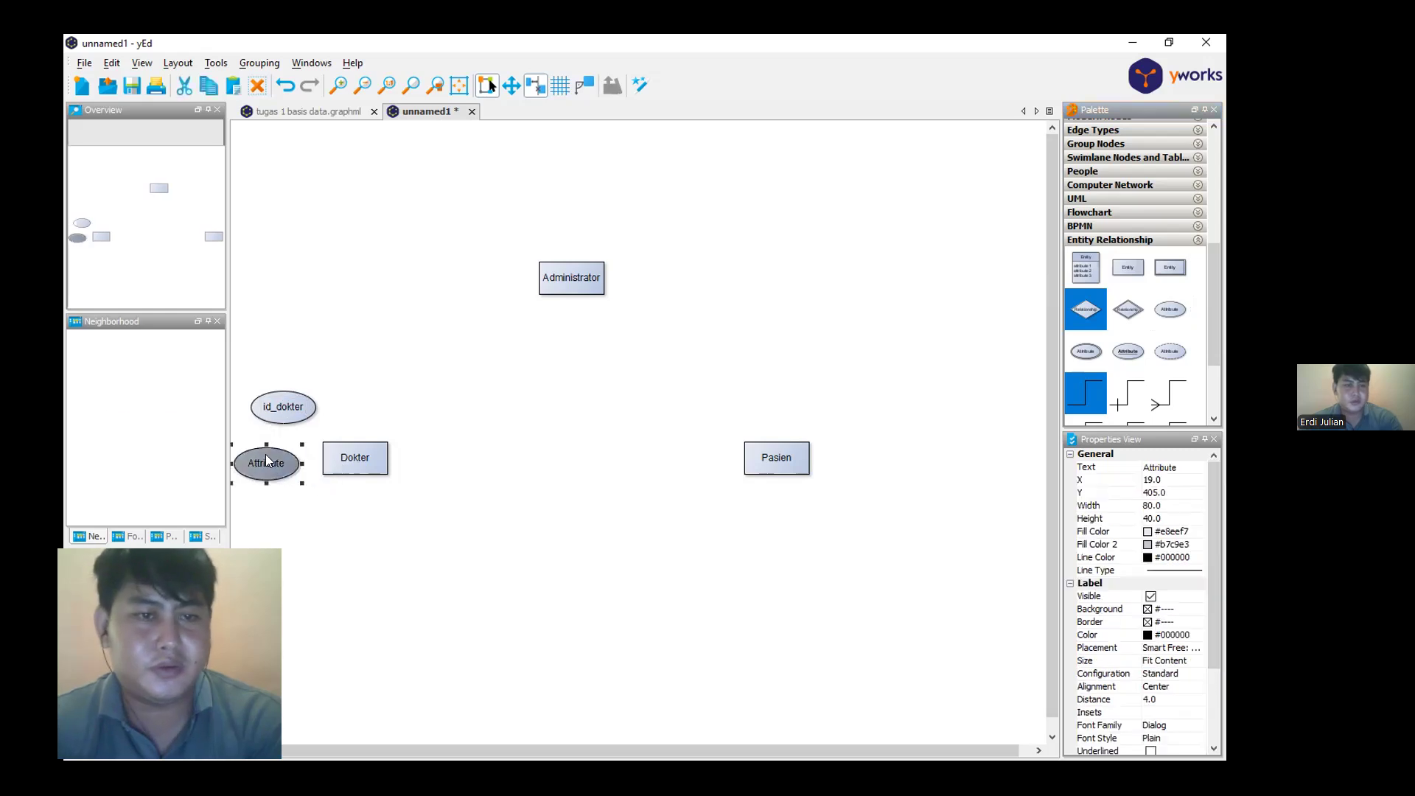
{"action": "double_click", "coordinate": [267, 461]}
{"action": "type", "text": "nama"}
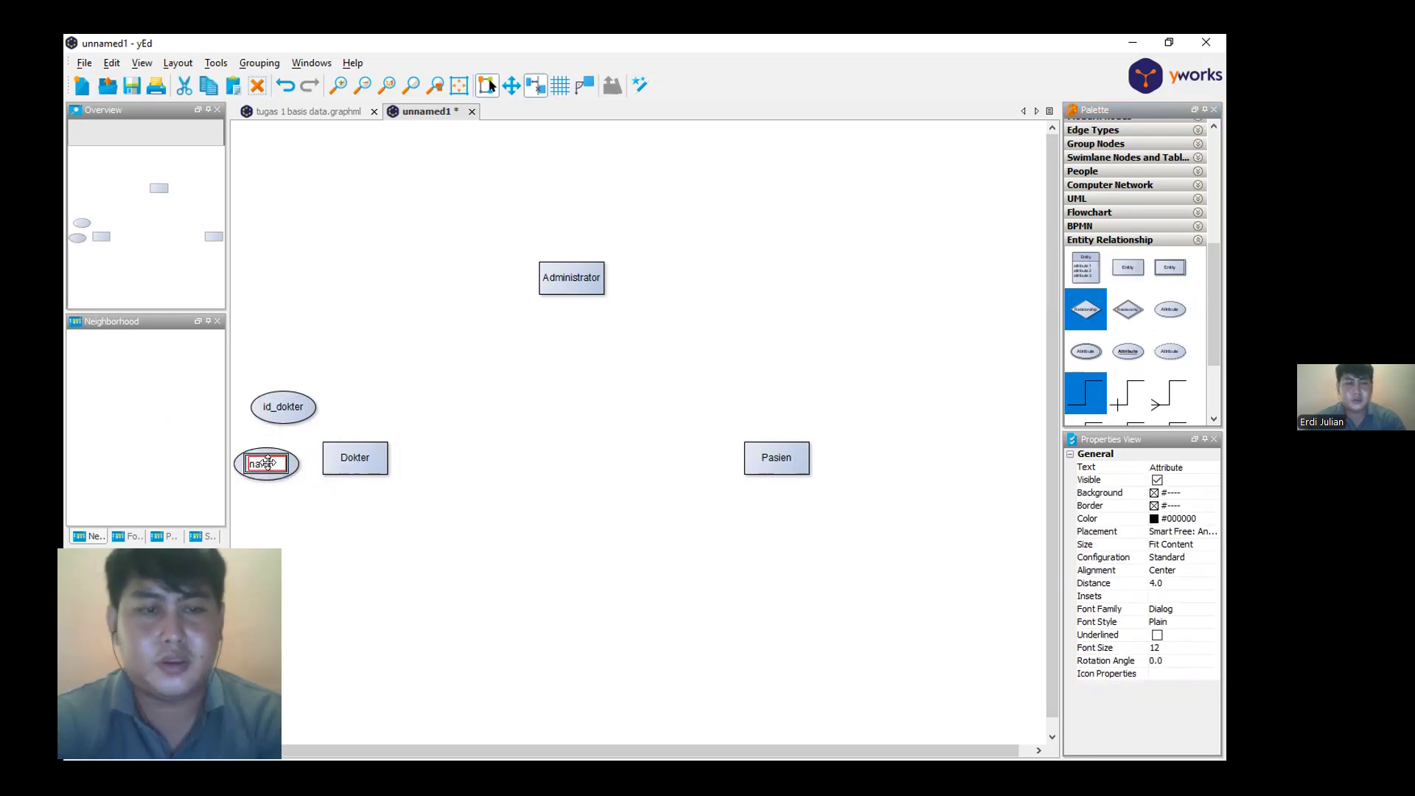
{"action": "type", "text": "_dokter"}
{"action": "key", "text": "Return"}
Add an attribute ellipse labelled tanggal_lahir_dokter below nama_dokter
{"action": "left_click_drag", "start_coordinate": [1167, 317], "coordinate": [280, 520]}
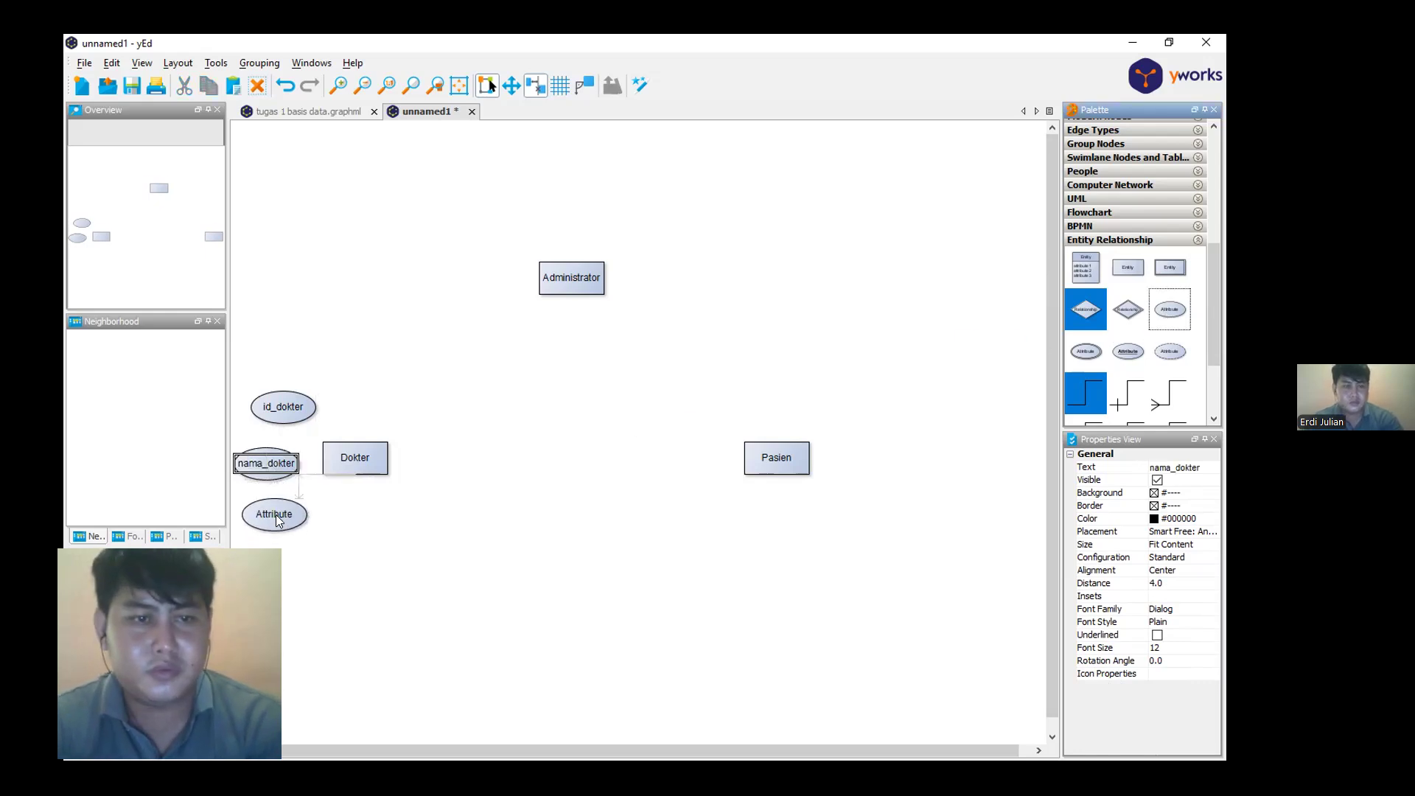
{"action": "double_click", "coordinate": [277, 510]}
{"action": "type", "text": "tang"}
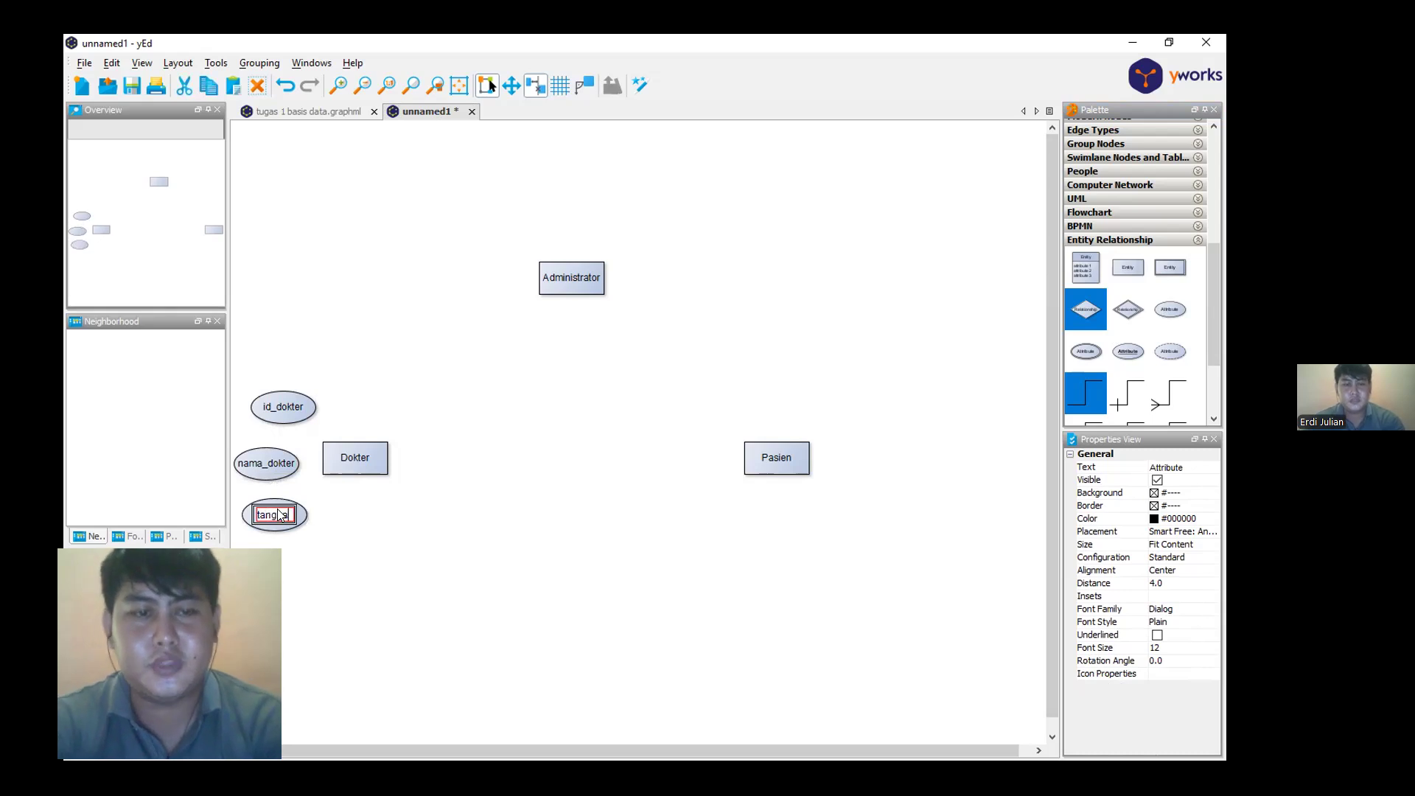
{"action": "type", "text": "gal_lah"}
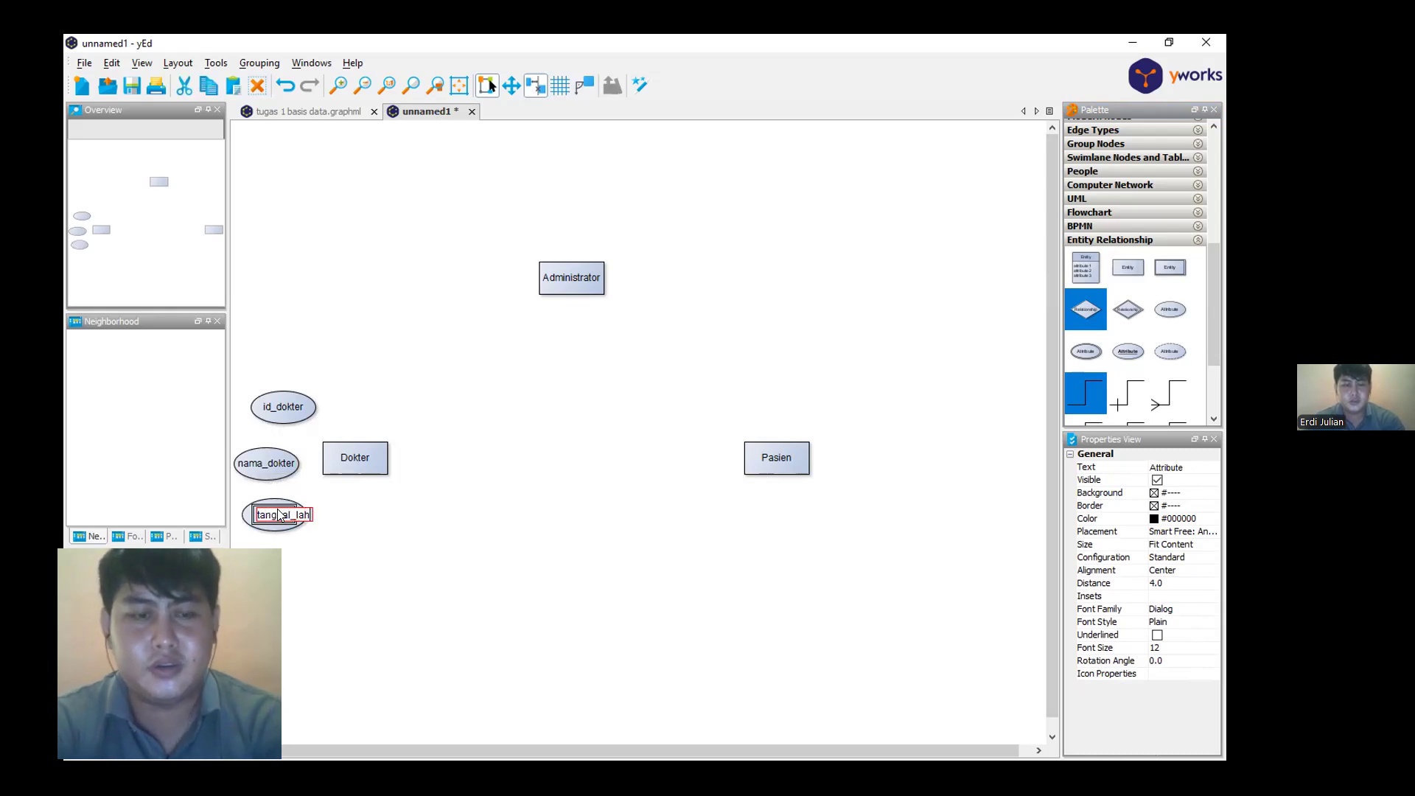
{"action": "type", "text": "ir_dokter"}
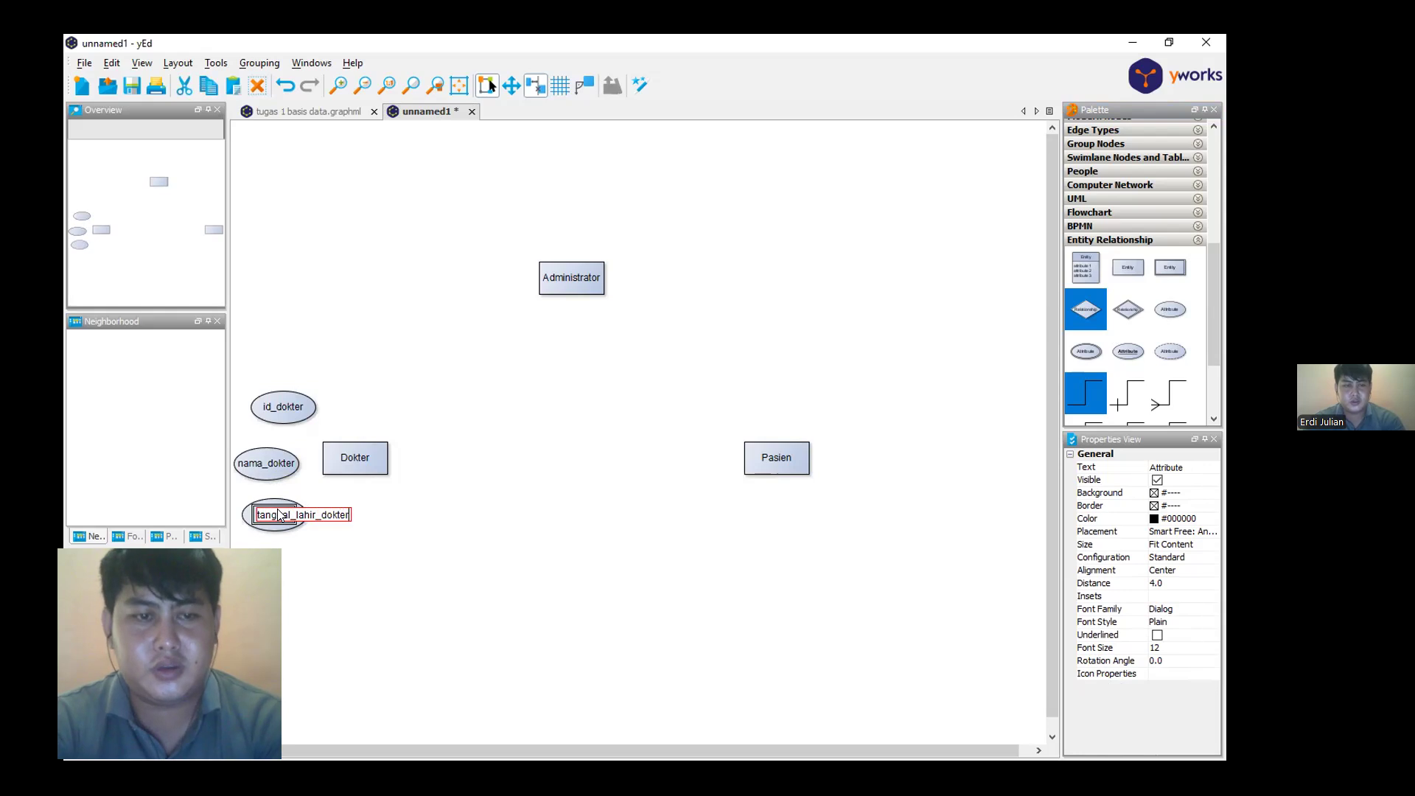
{"action": "key", "text": "Return"}
{"action": "left_click", "coordinate": [341, 554]}
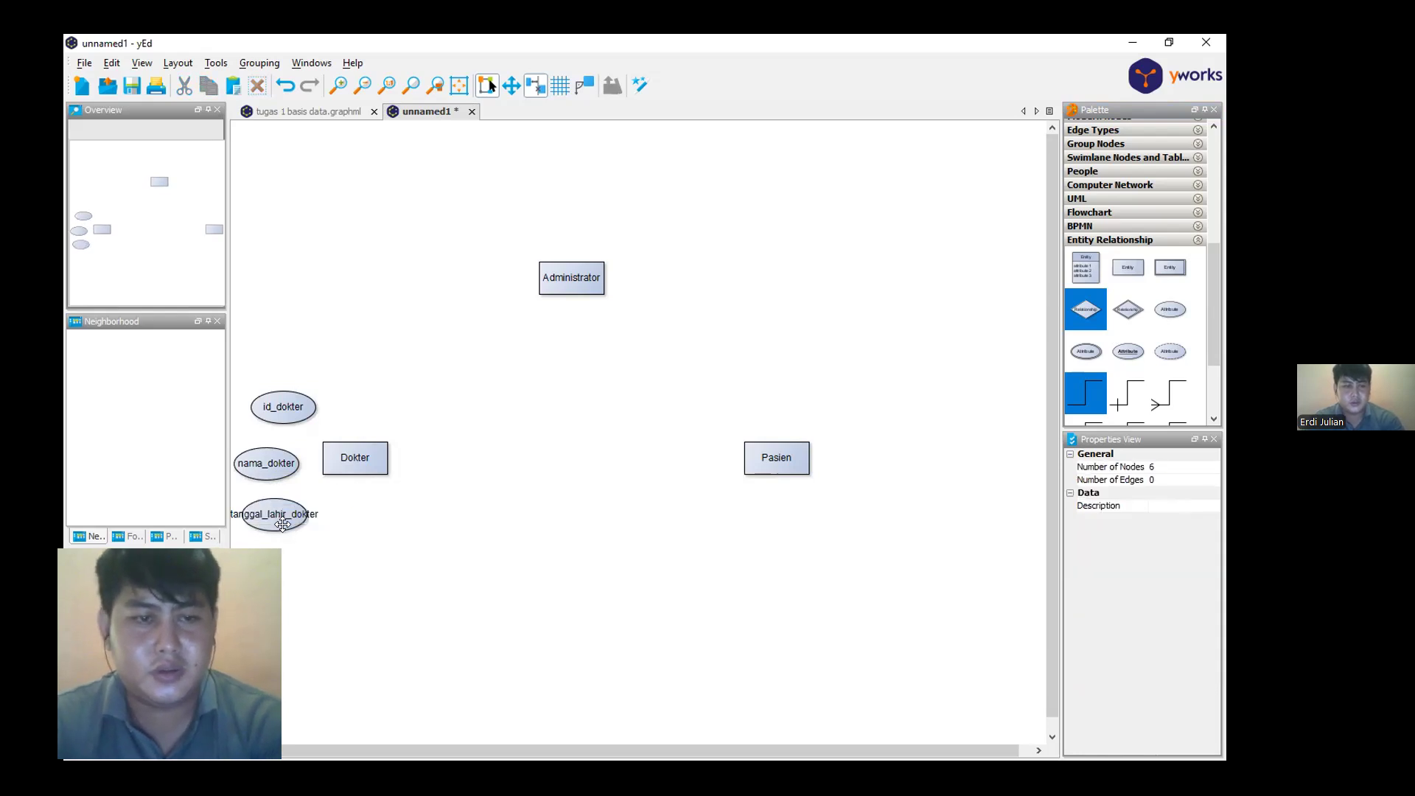
Enlarge the tanggal_lahir_dokter ellipse to about 127.5 wide and 50 high so its label fits inside
{"action": "left_click", "coordinate": [280, 518]}
{"action": "scroll", "coordinate": [336, 566], "scroll_direction": "down", "scroll_amount": 1}
{"action": "mouse_move", "coordinate": [315, 540]}
{"action": "left_mouse_down"}
{"action": "mouse_move", "coordinate": [325, 562]}
{"action": "mouse_move", "coordinate": [353, 547]}
{"action": "mouse_move", "coordinate": [300, 536]}
{"action": "left_mouse_up"}
{"action": "left_click", "coordinate": [315, 562]}
{"action": "left_click", "coordinate": [305, 537]}
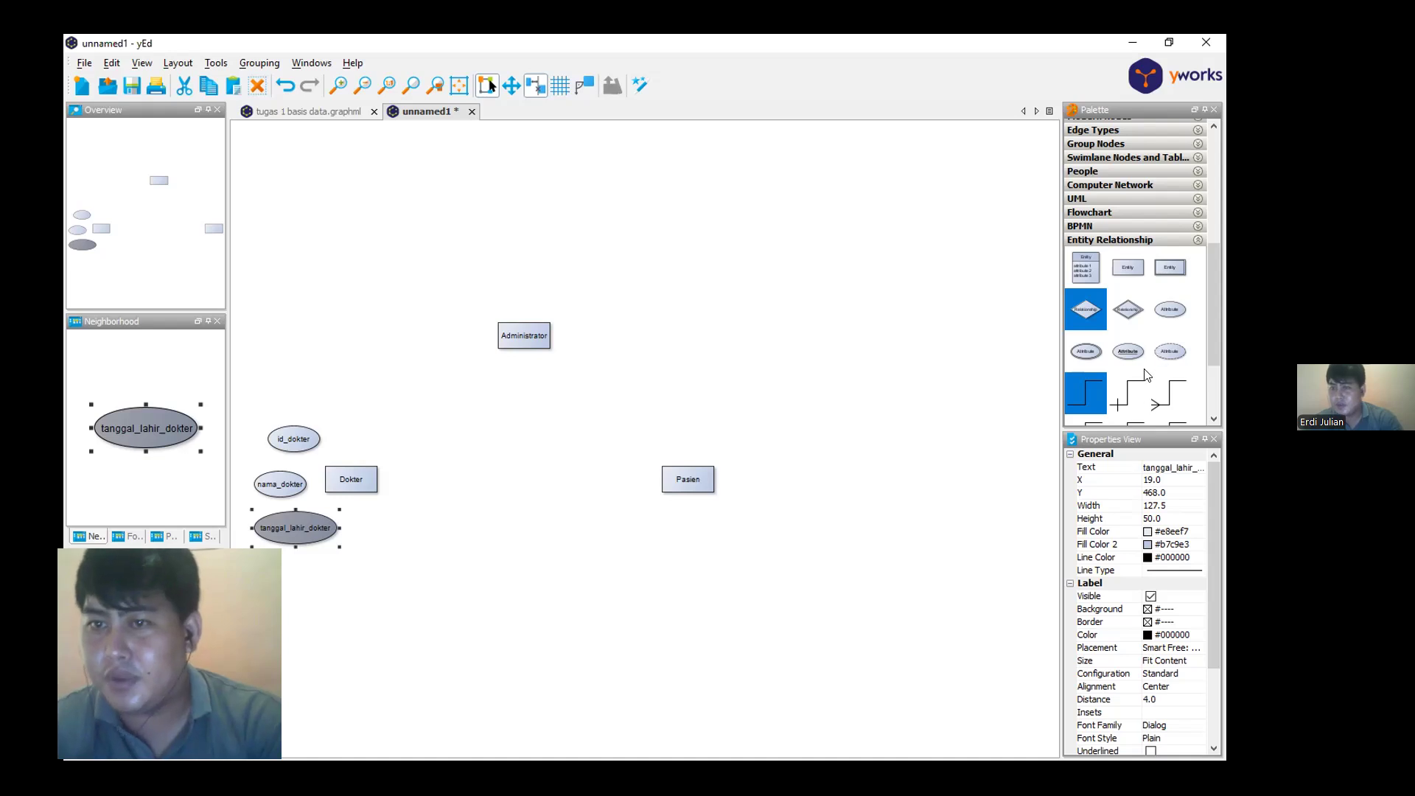
Add an attribute ellipse labelled alamat_dokter below the Dokter entity, beside tanggal_lahir_dokter
{"action": "left_click_drag", "start_coordinate": [996, 402], "coordinate": [363, 548]}
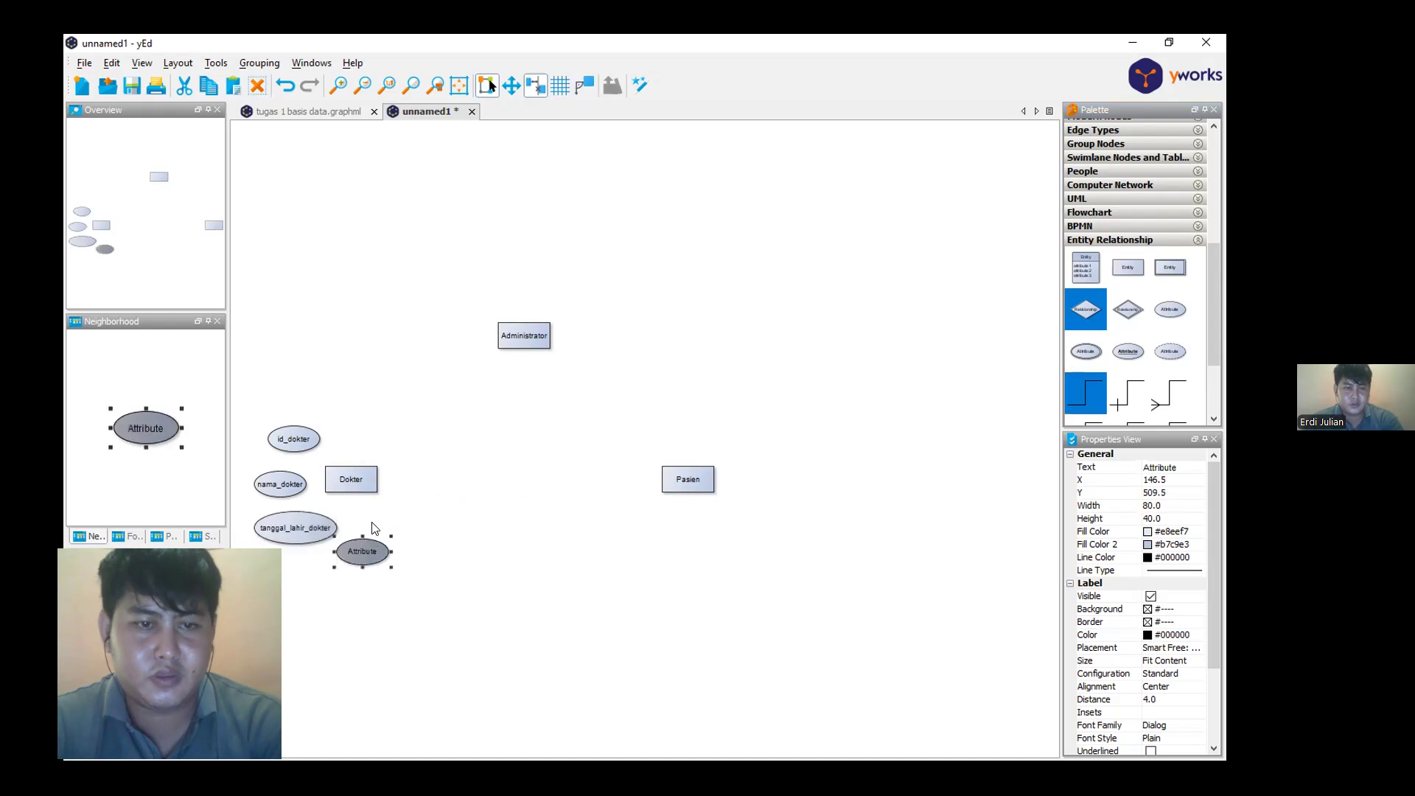
{"action": "double_click", "coordinate": [361, 549]}
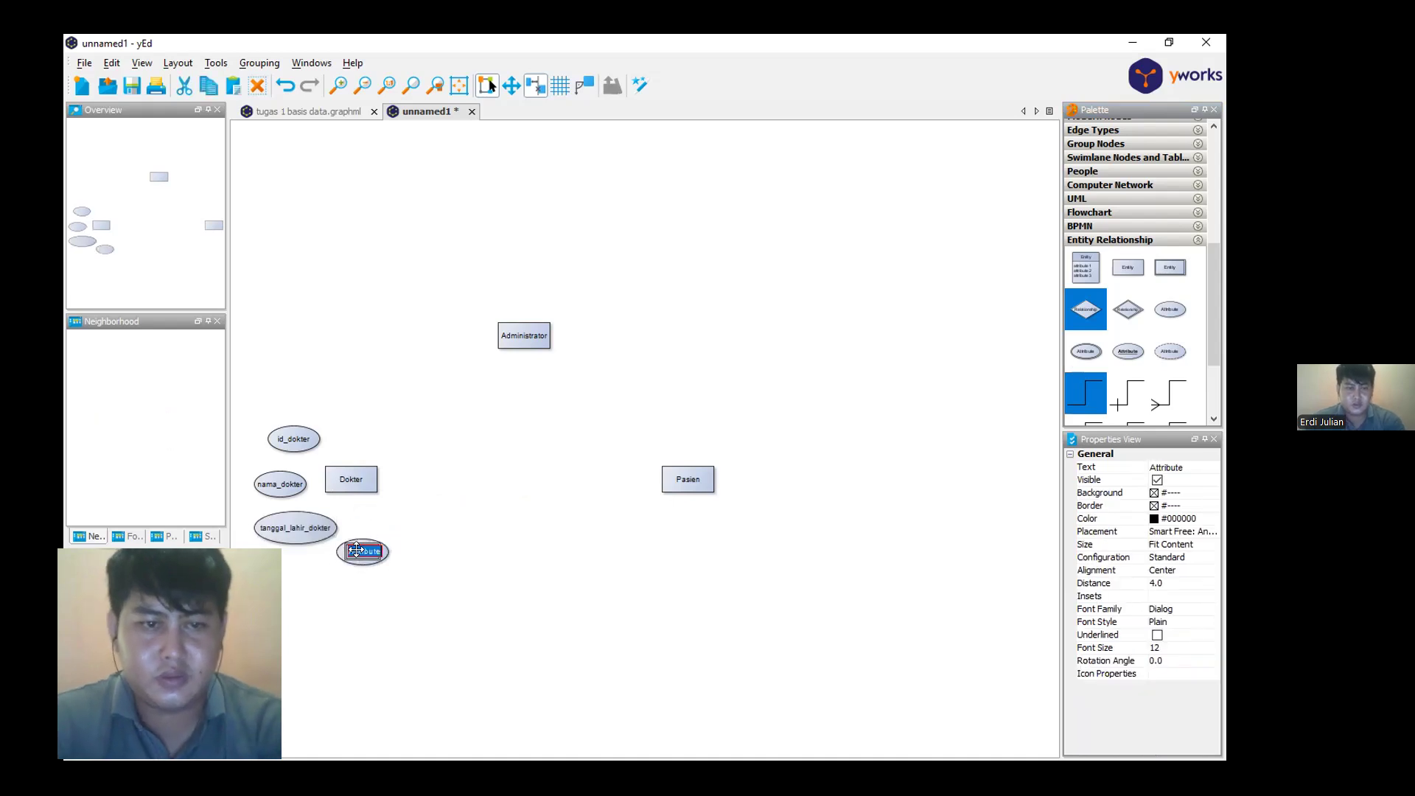
{"action": "key", "text": "BackSpace"}
{"action": "type", "text": "alamat_dokter"}
{"action": "key", "text": "Return"}
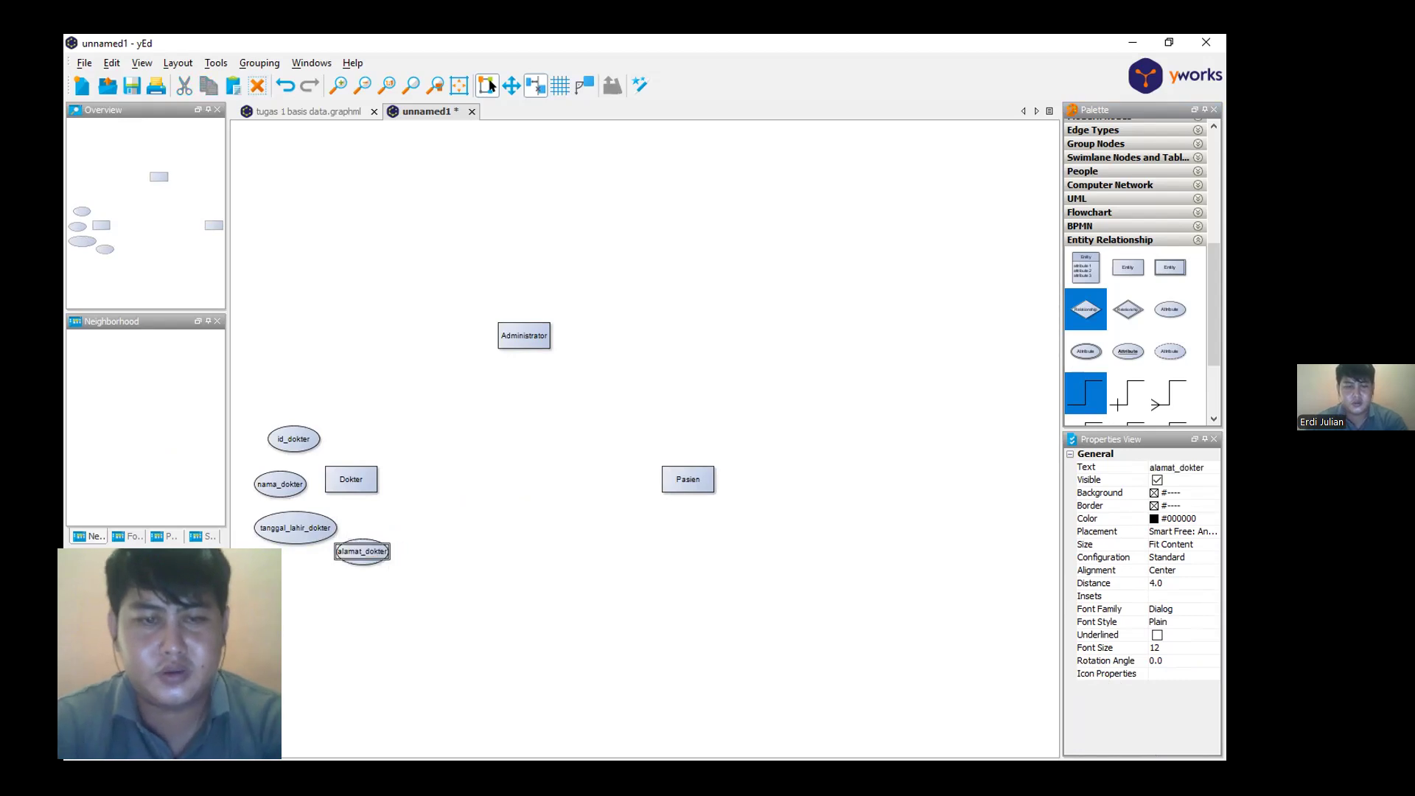
{"action": "left_click", "coordinate": [395, 582]}
Add an attribute ellipse labelled no_hp_dokter below and to the right of the Dokter entity
{"action": "left_click_drag", "start_coordinate": [1163, 311], "coordinate": [417, 527]}
{"action": "double_click", "coordinate": [417, 528]}
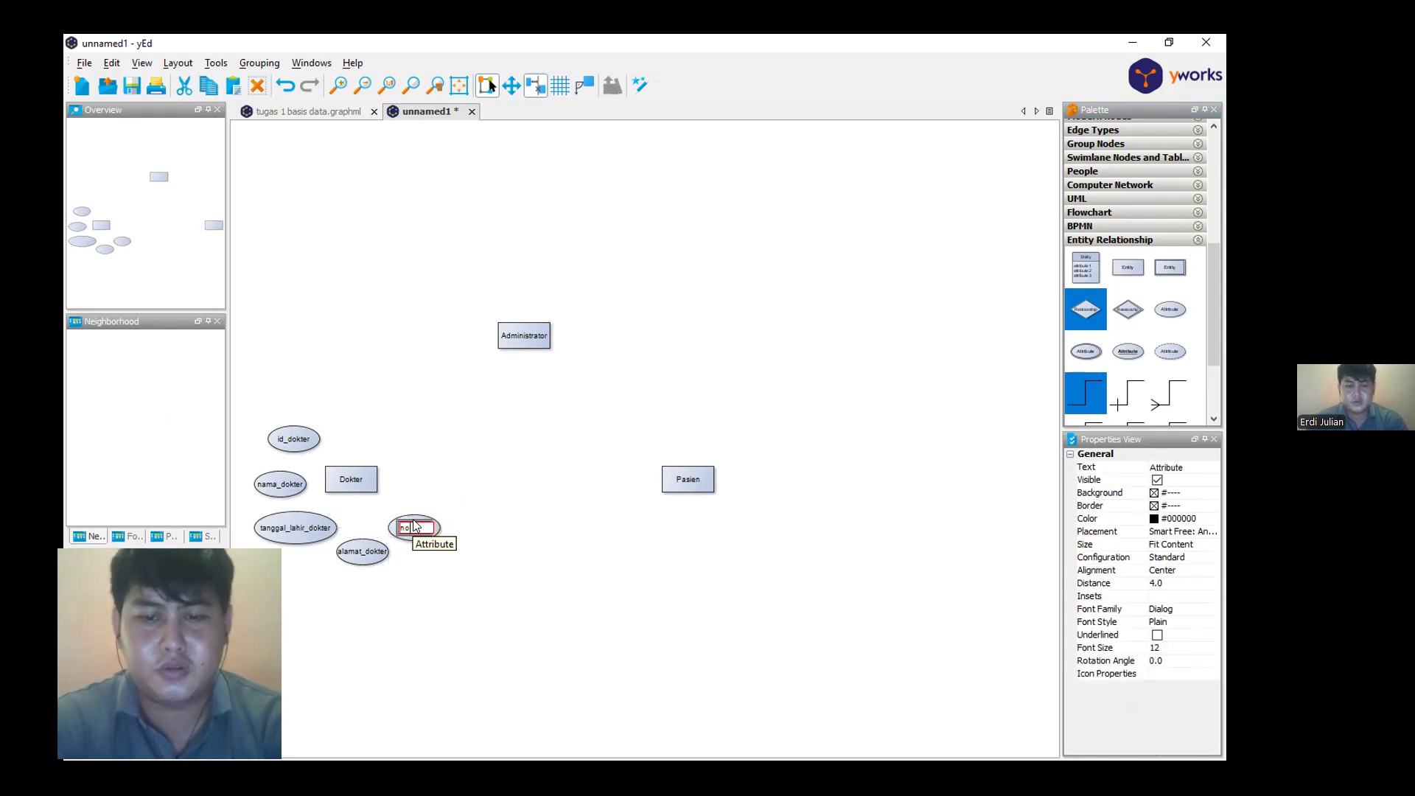
{"action": "type", "text": "no_telp_dokter"}
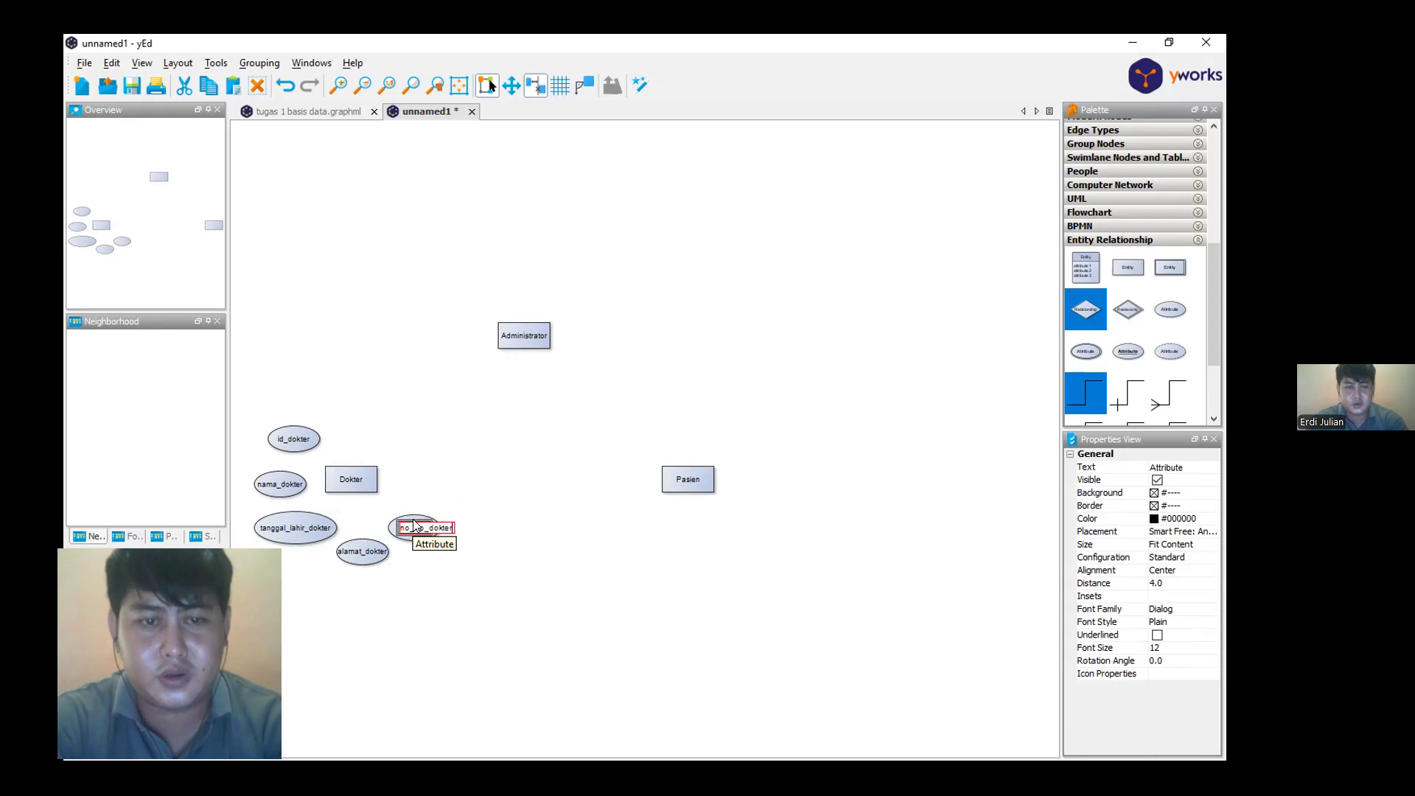
{"action": "key", "text": "Return"}
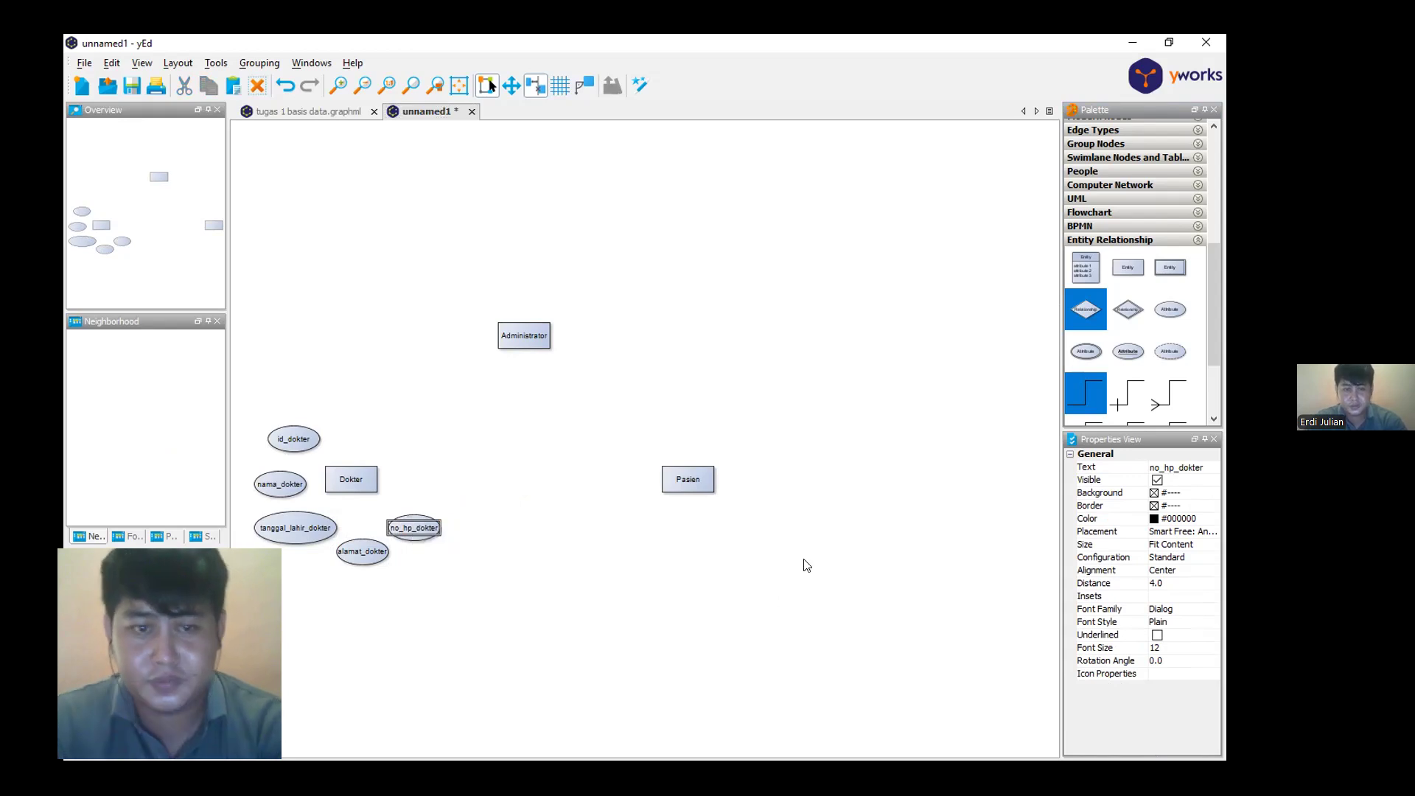
Add an attribute ellipse labelled spesialis above and to the right of the Dokter entity
{"action": "left_click_drag", "start_coordinate": [1171, 320], "coordinate": [419, 442]}
{"action": "double_click", "coordinate": [418, 443]}
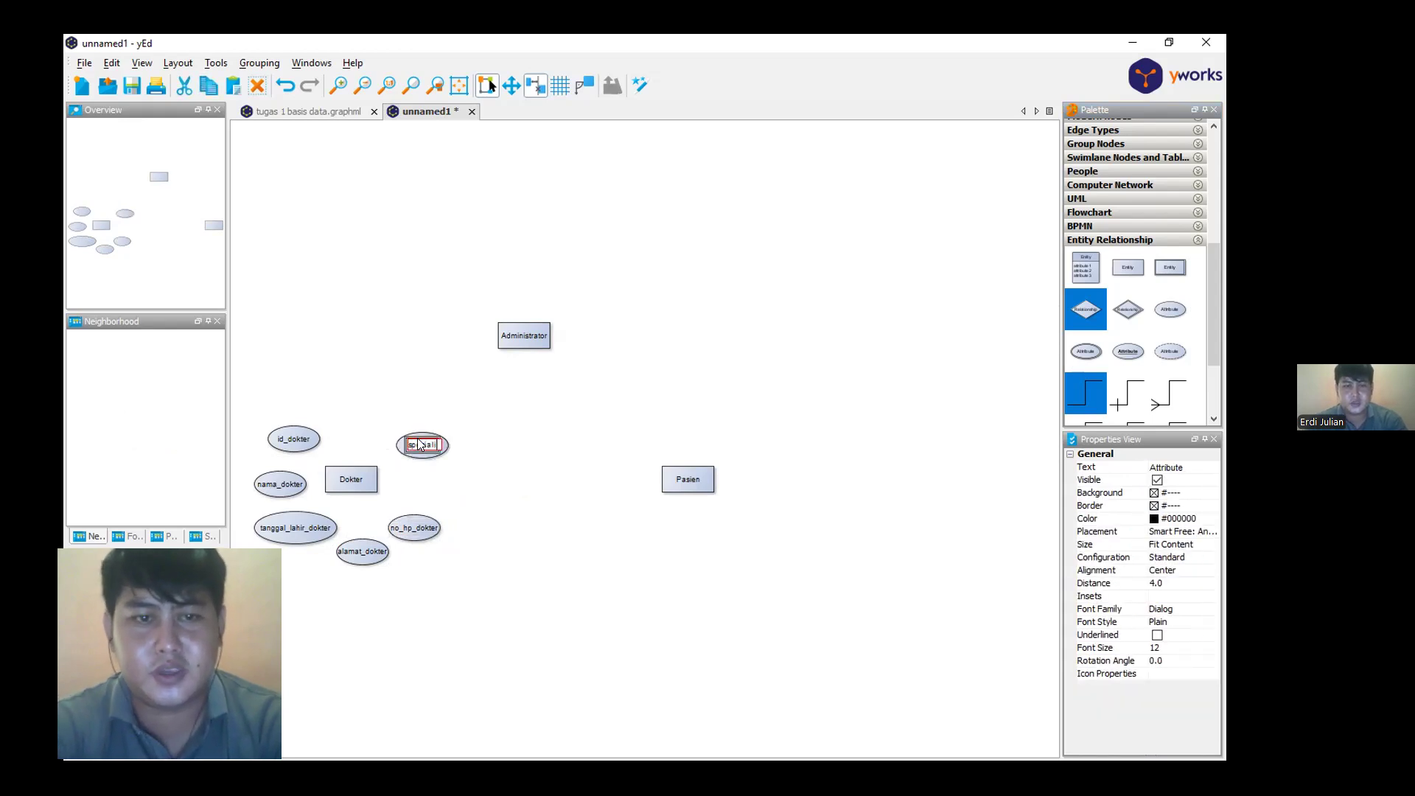
{"action": "type", "text": "spesialis"}
{"action": "key", "text": "Return"}
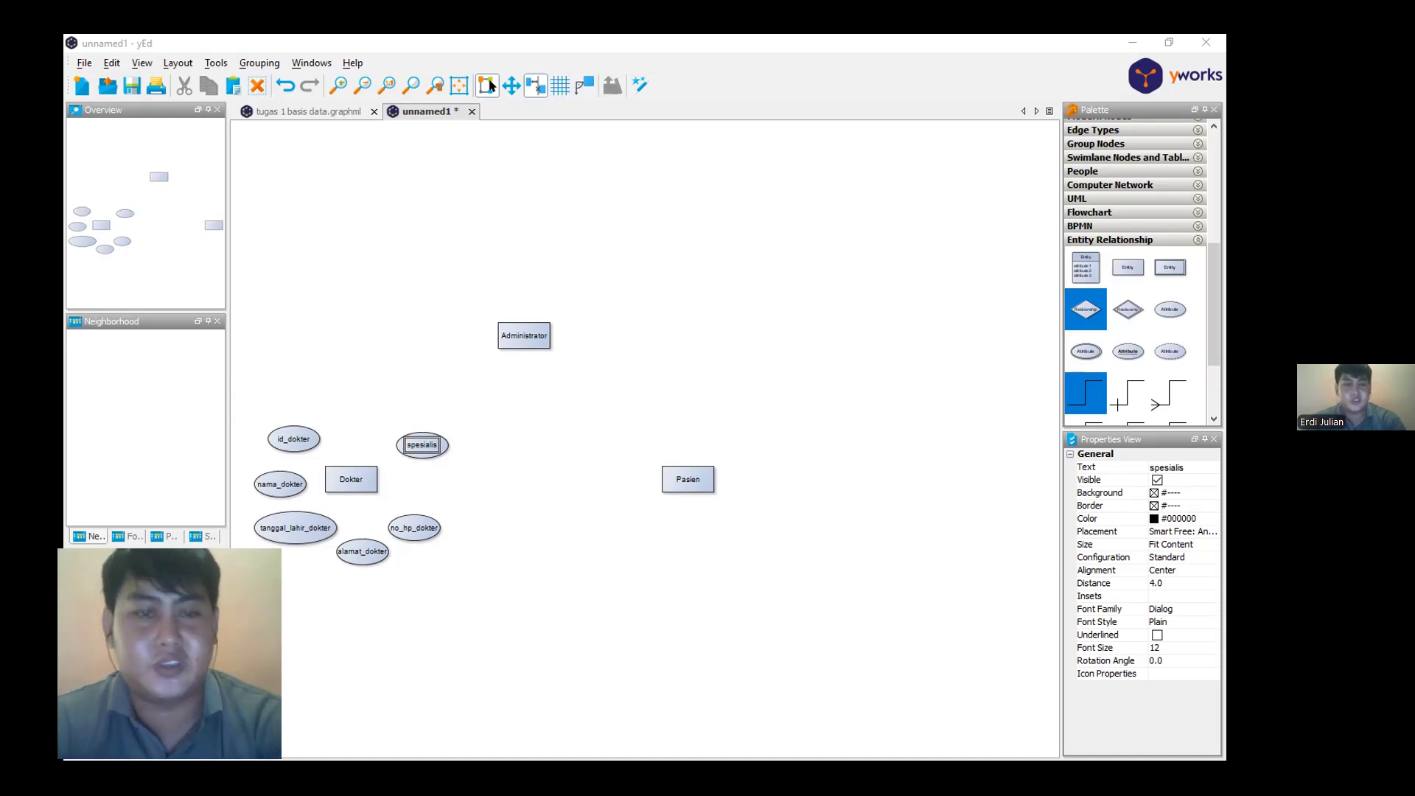
Add an attribute ellipse labelled waktu_kerja just above the spesialis attribute
{"action": "left_click_drag", "start_coordinate": [1169, 310], "coordinate": [425, 505]}
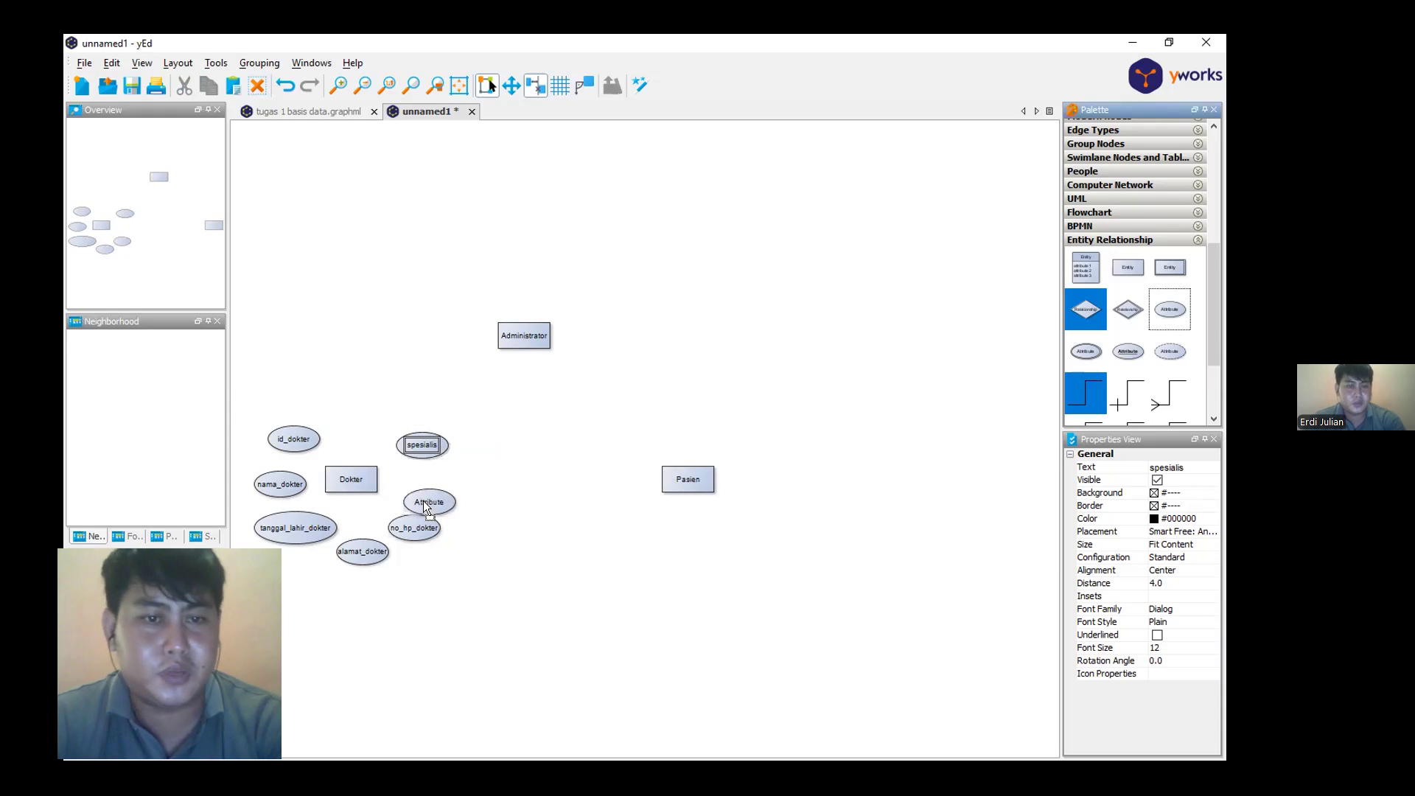
{"action": "mouse_move", "coordinate": [417, 412]}
{"action": "left_mouse_down"}
{"action": "mouse_move", "coordinate": [280, 389]}
{"action": "mouse_move", "coordinate": [268, 399]}
{"action": "mouse_move", "coordinate": [491, 545]}
{"action": "mouse_move", "coordinate": [464, 488]}
{"action": "mouse_move", "coordinate": [486, 413]}
{"action": "mouse_move", "coordinate": [391, 404]}
{"action": "mouse_move", "coordinate": [414, 408]}
{"action": "left_mouse_up"}
{"action": "double_click", "coordinate": [423, 406]}
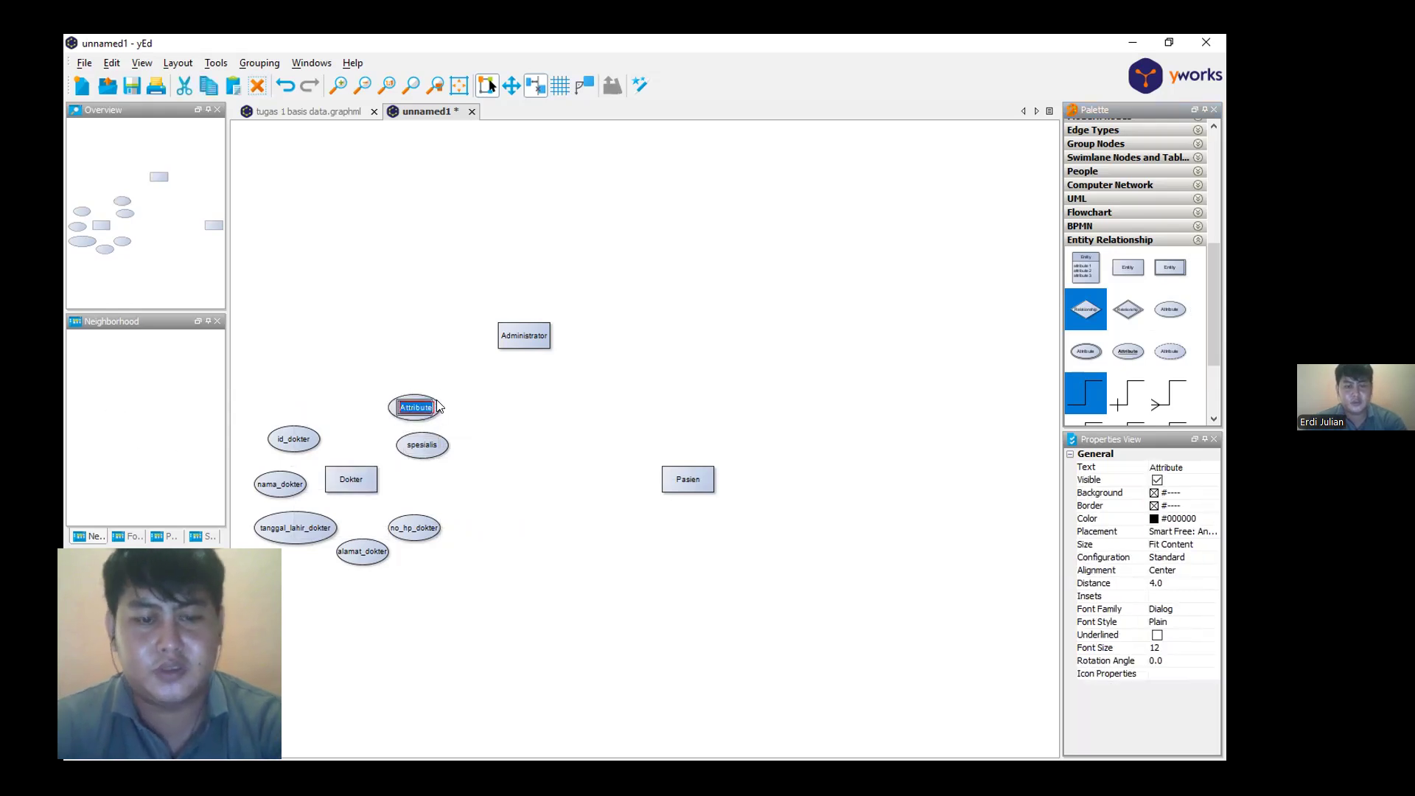
{"action": "type", "text": "waktu_kerja"}
{"action": "key", "text": "Return"}
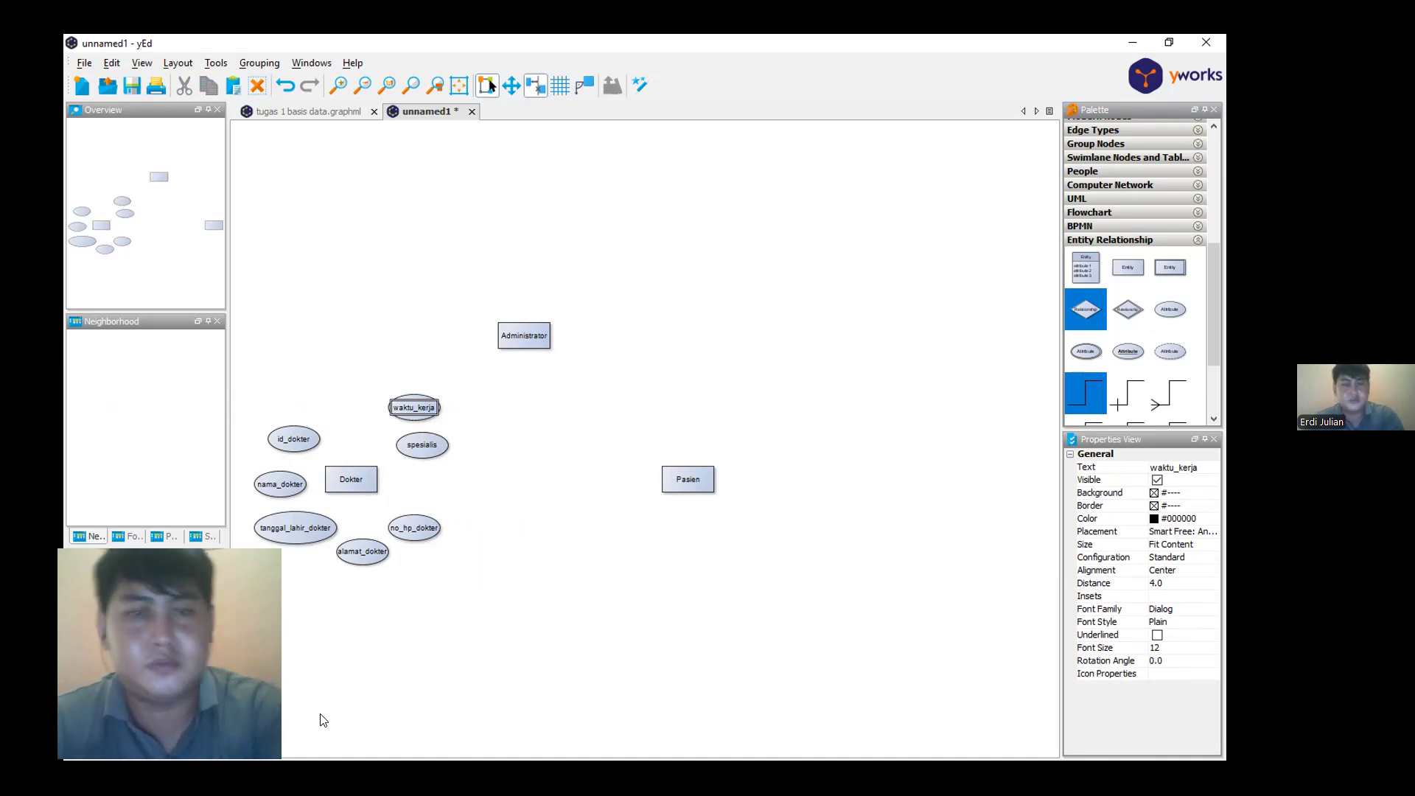
Add an attribute ellipse labelled id_pasien immediately to the left of the Administrator entity
{"action": "key", "text": "alt+Tab"}
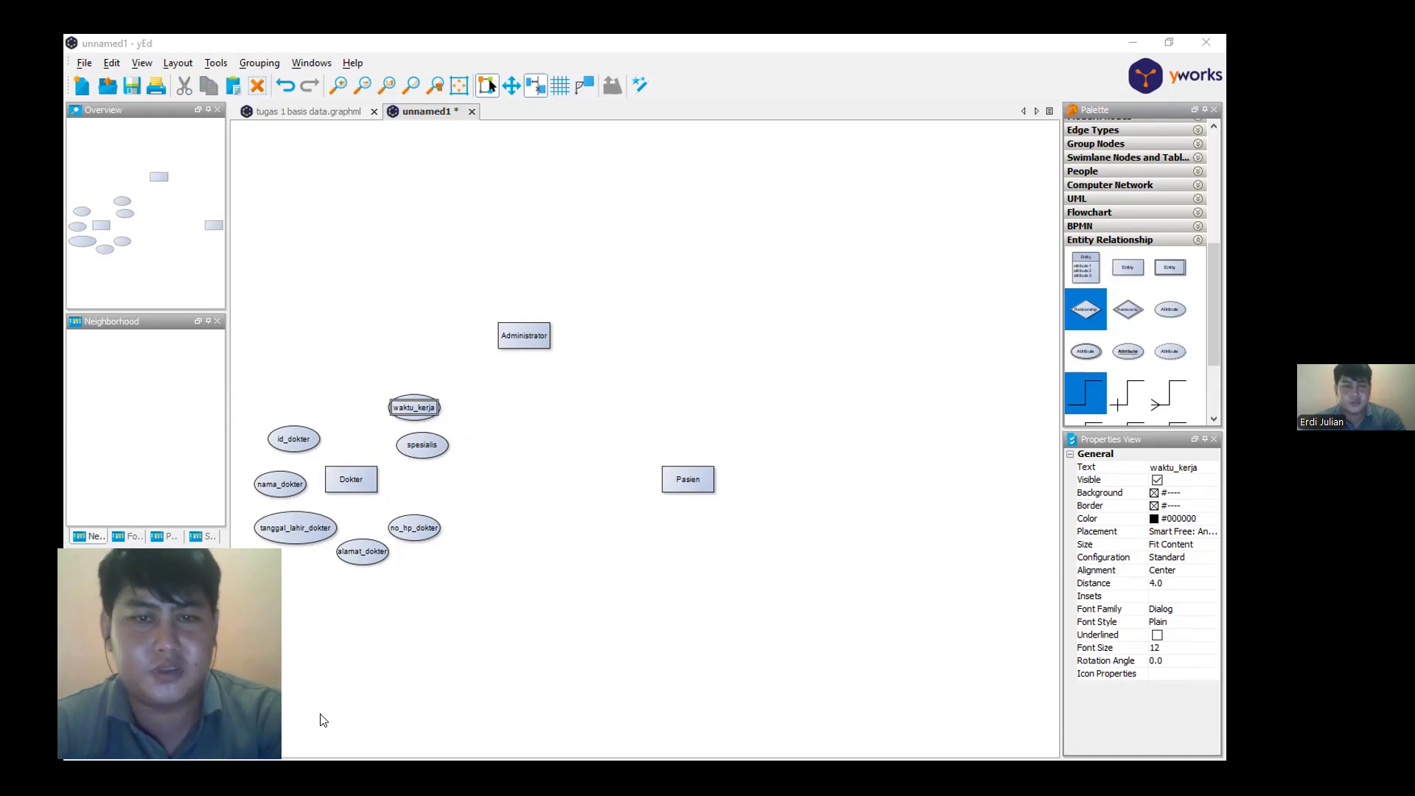
{"action": "left_click_drag", "start_coordinate": [1170, 309], "coordinate": [454, 333]}
{"action": "double_click", "coordinate": [454, 333]}
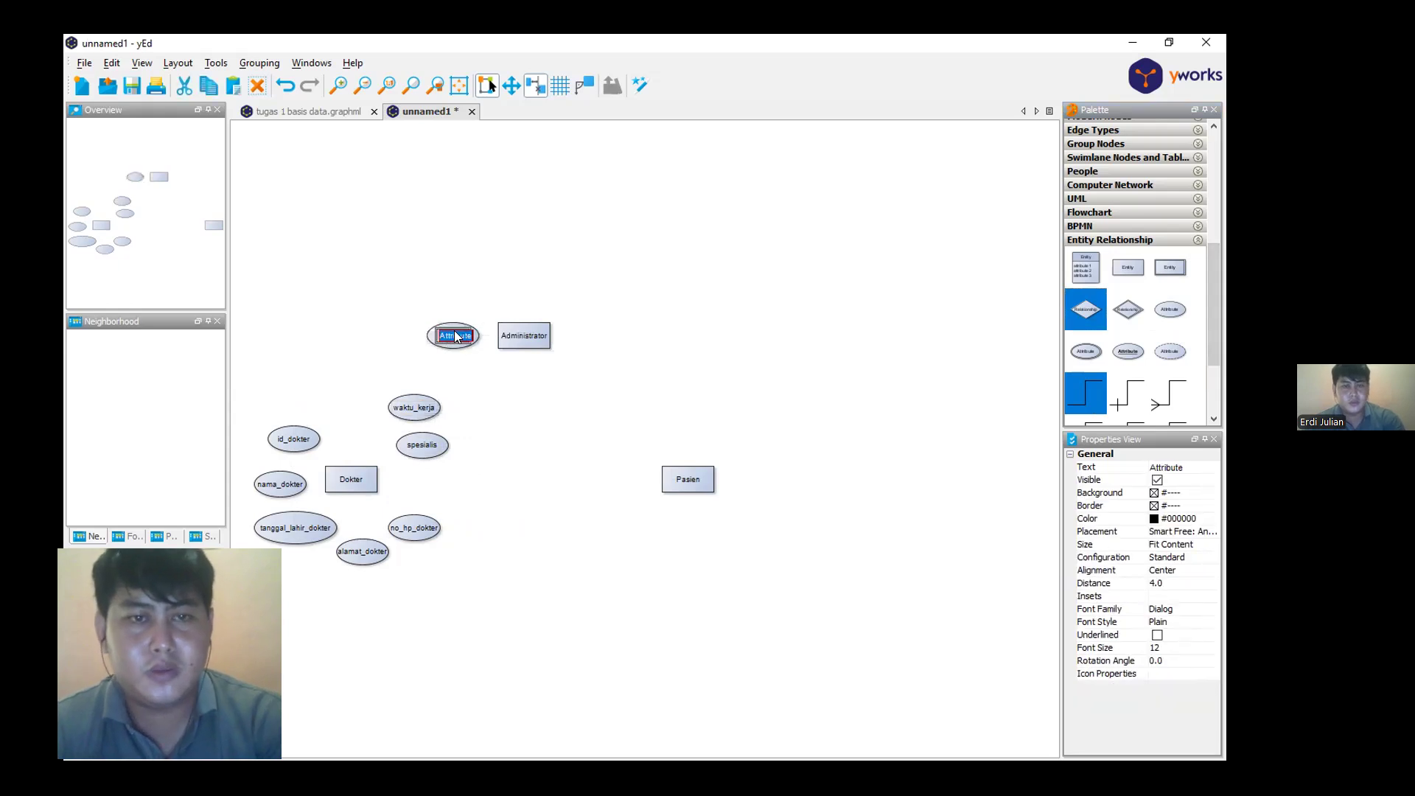
{"action": "type", "text": "id_pasien"}
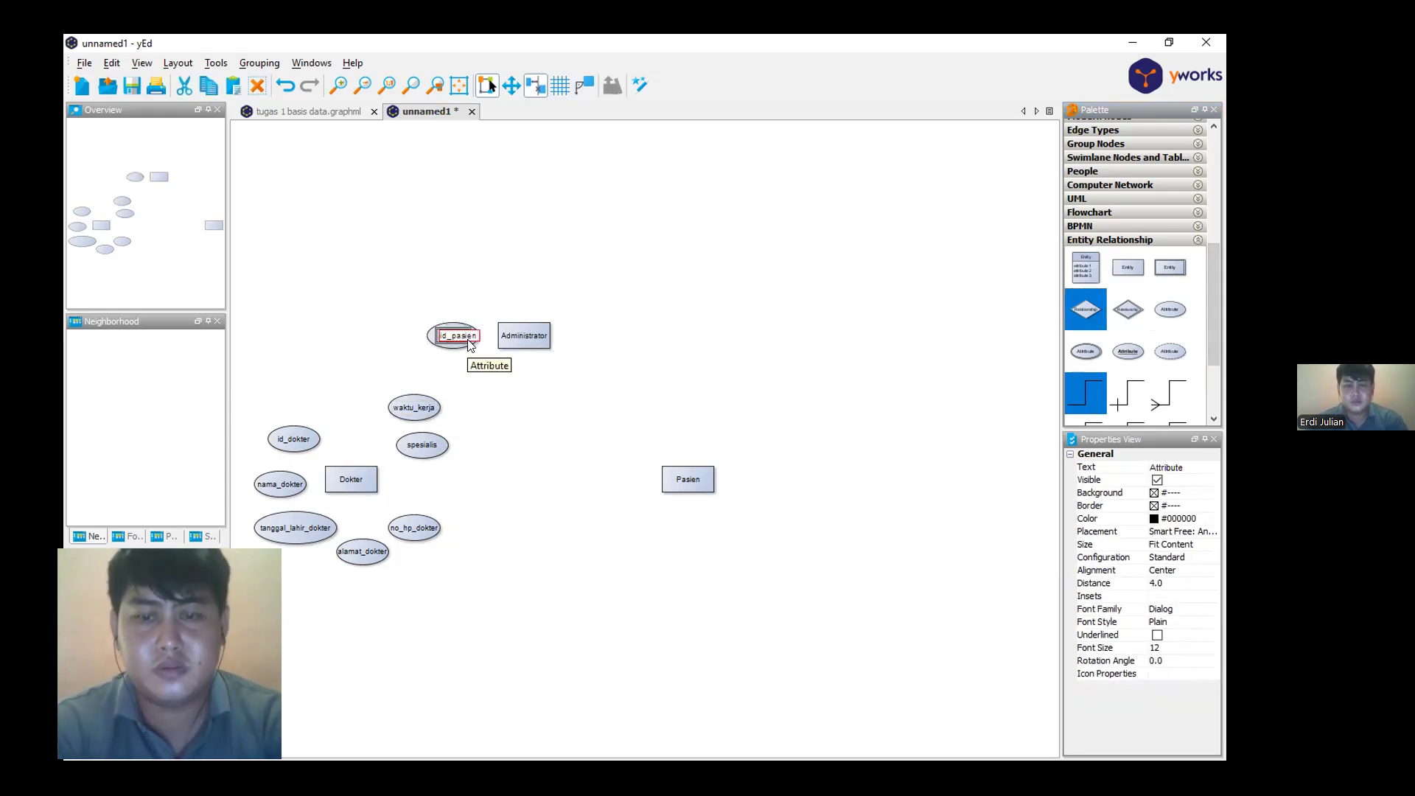
{"action": "key", "text": "Return"}
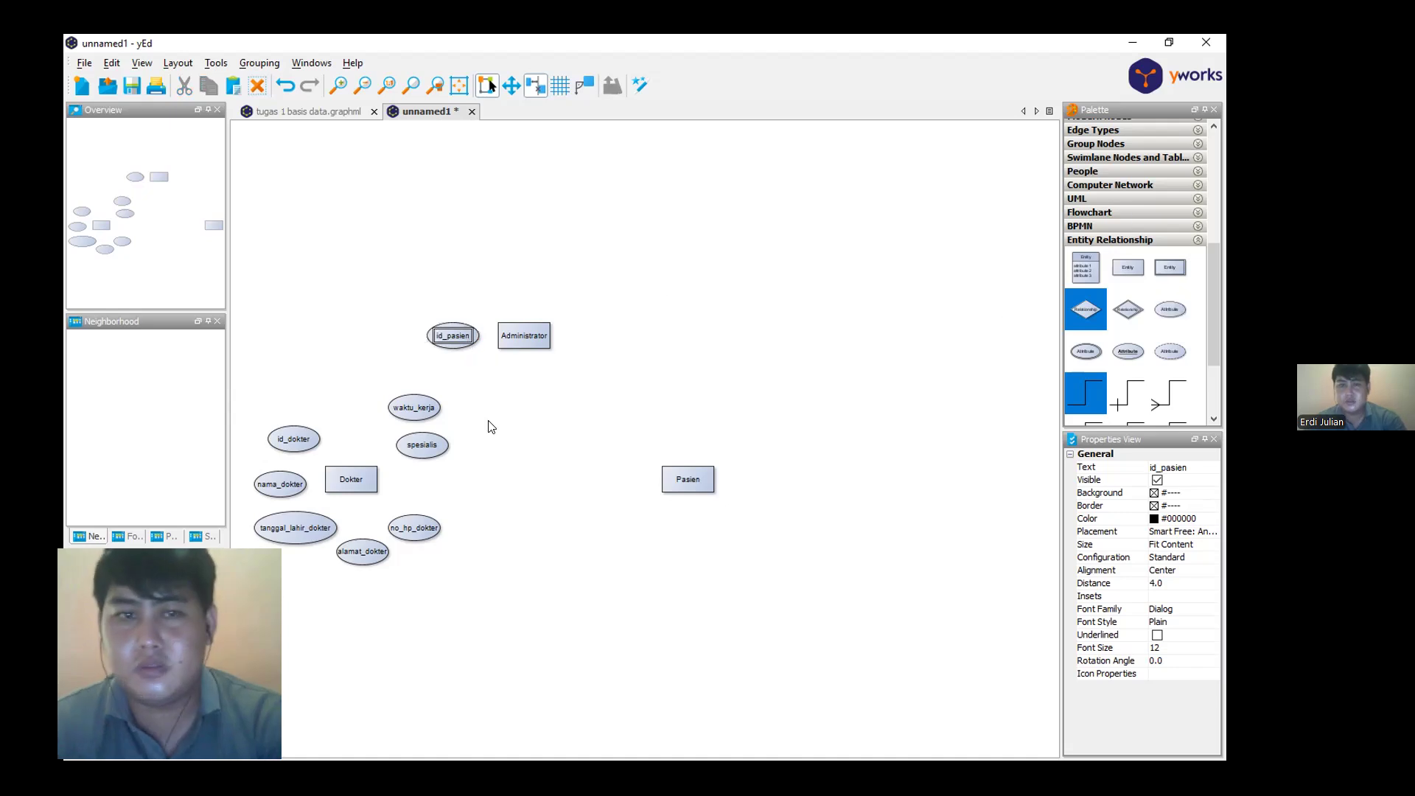
Relabel the attribute ellipse beside the Administrator entity as id_admin
{"action": "left_click", "coordinate": [455, 339]}
{"action": "left_click", "coordinate": [452, 335]}
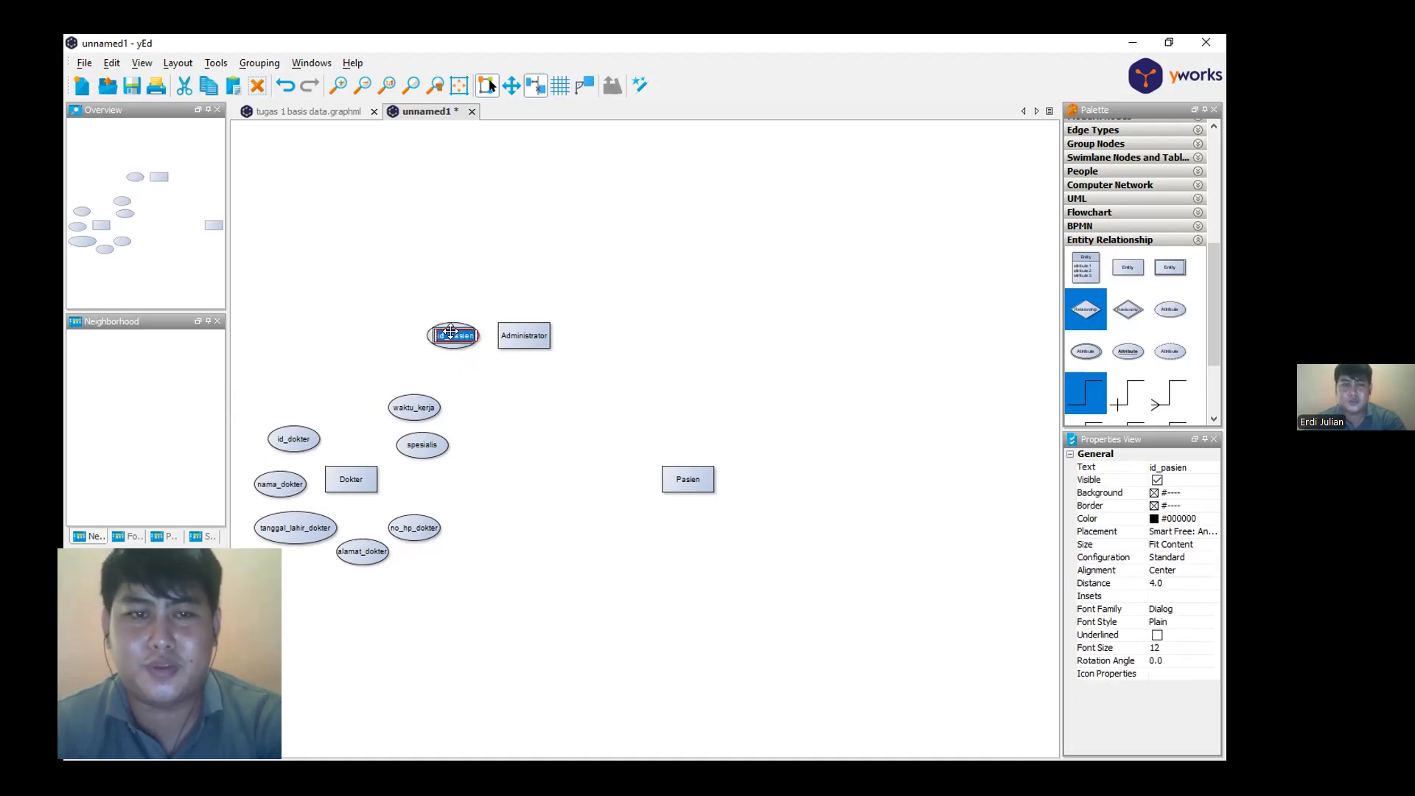
{"action": "double_click", "coordinate": [452, 334]}
{"action": "double_click", "coordinate": [452, 333]}
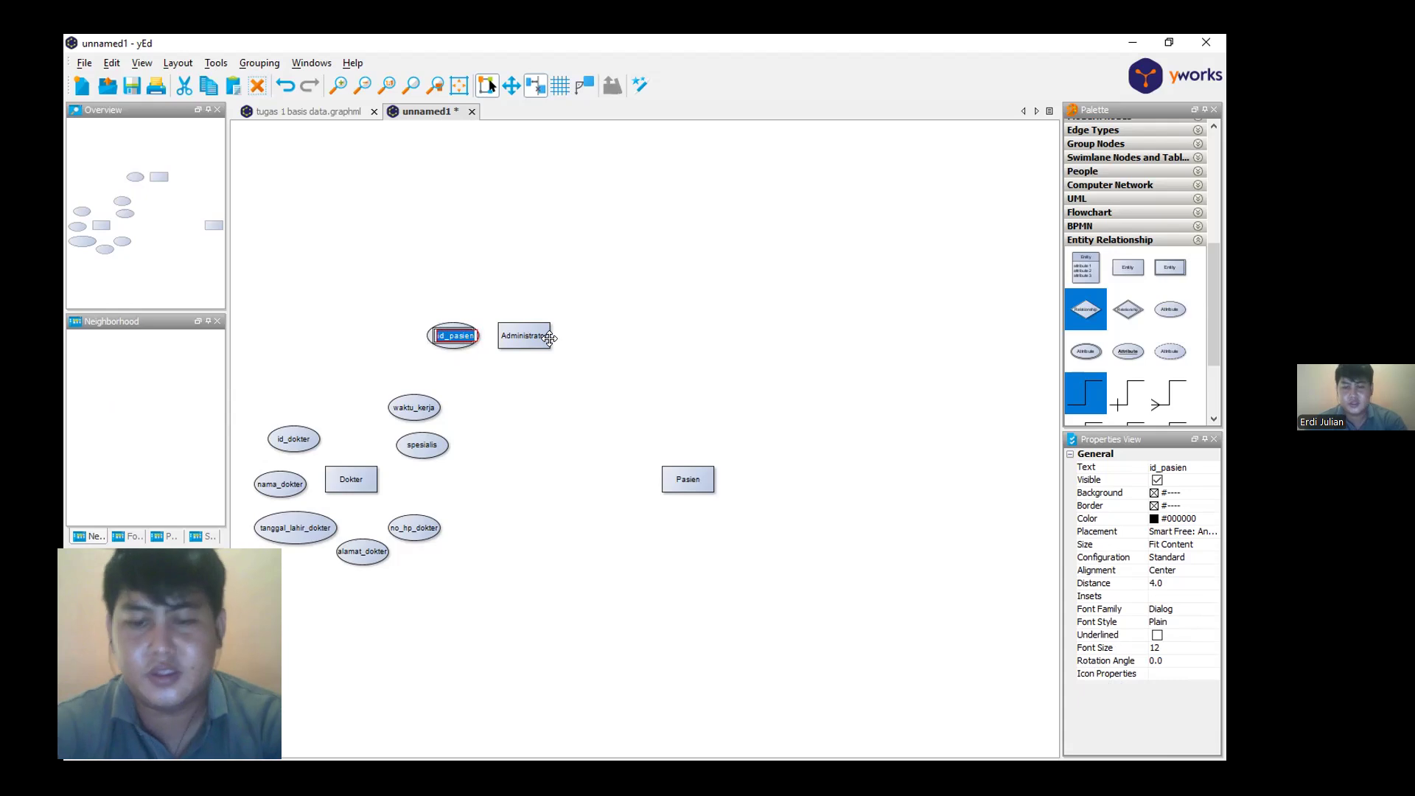
{"action": "type", "text": "id_ad"}
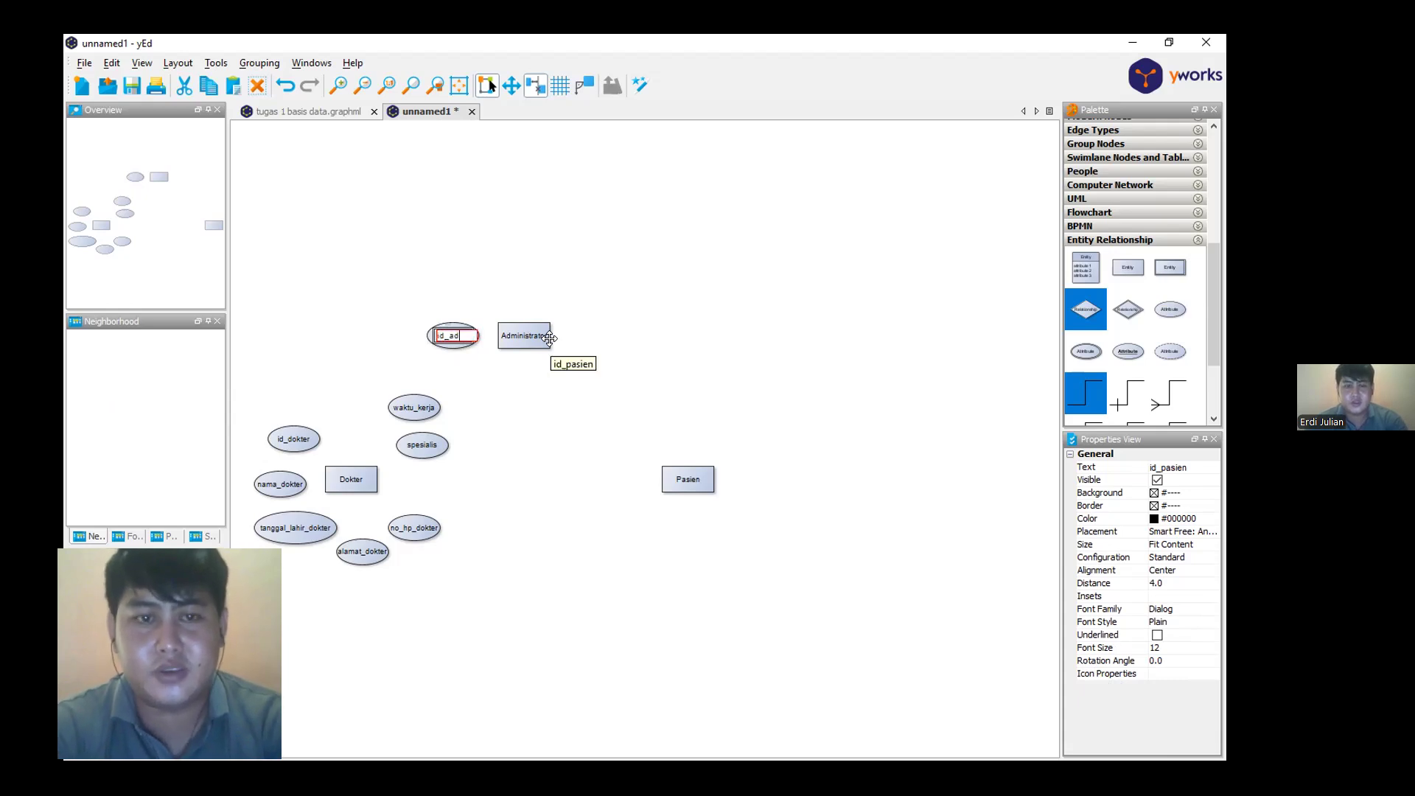
{"action": "key", "text": "Return"}
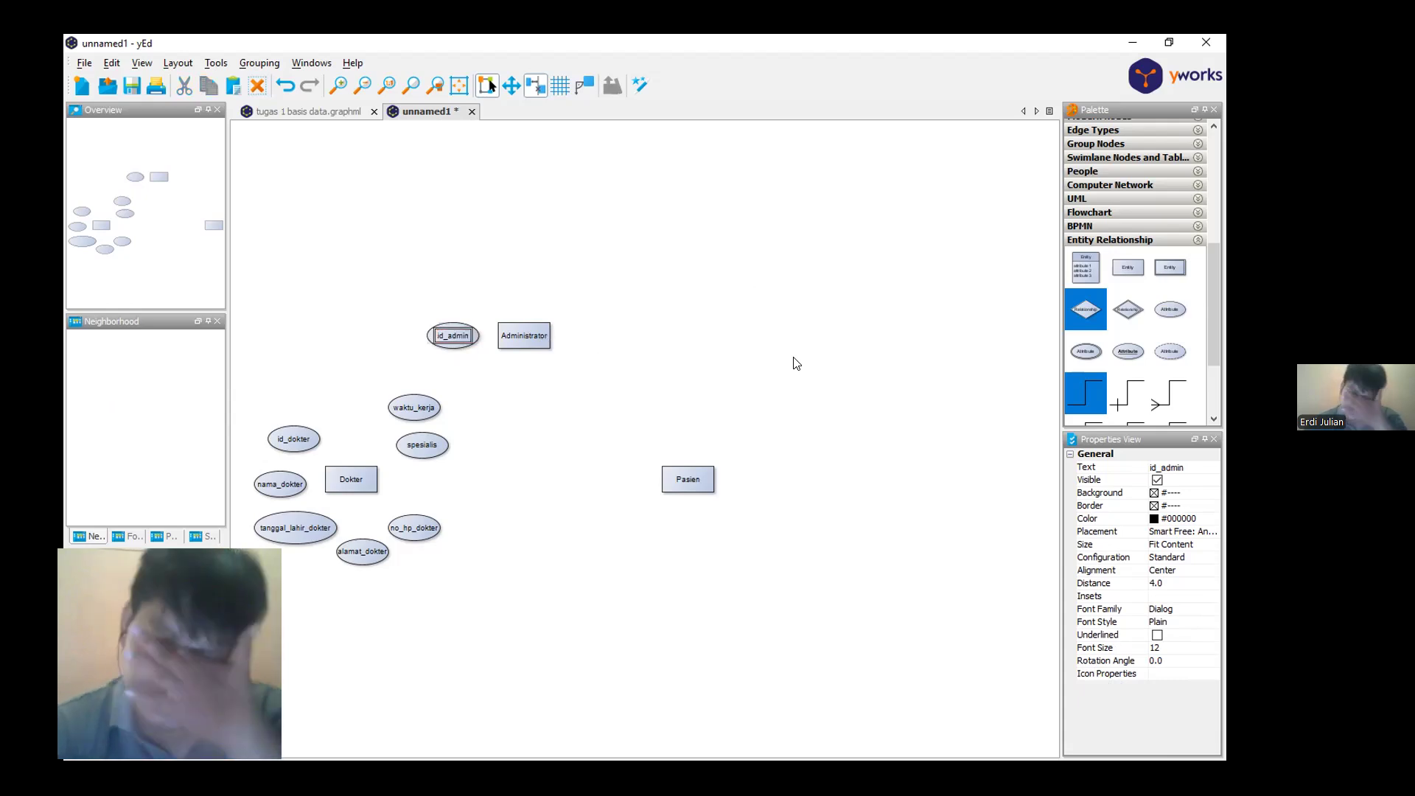
Add an attribute ellipse labelled nama_admin just above the id_admin attribute
{"action": "left_click_drag", "start_coordinate": [561, 316], "coordinate": [471, 301]}
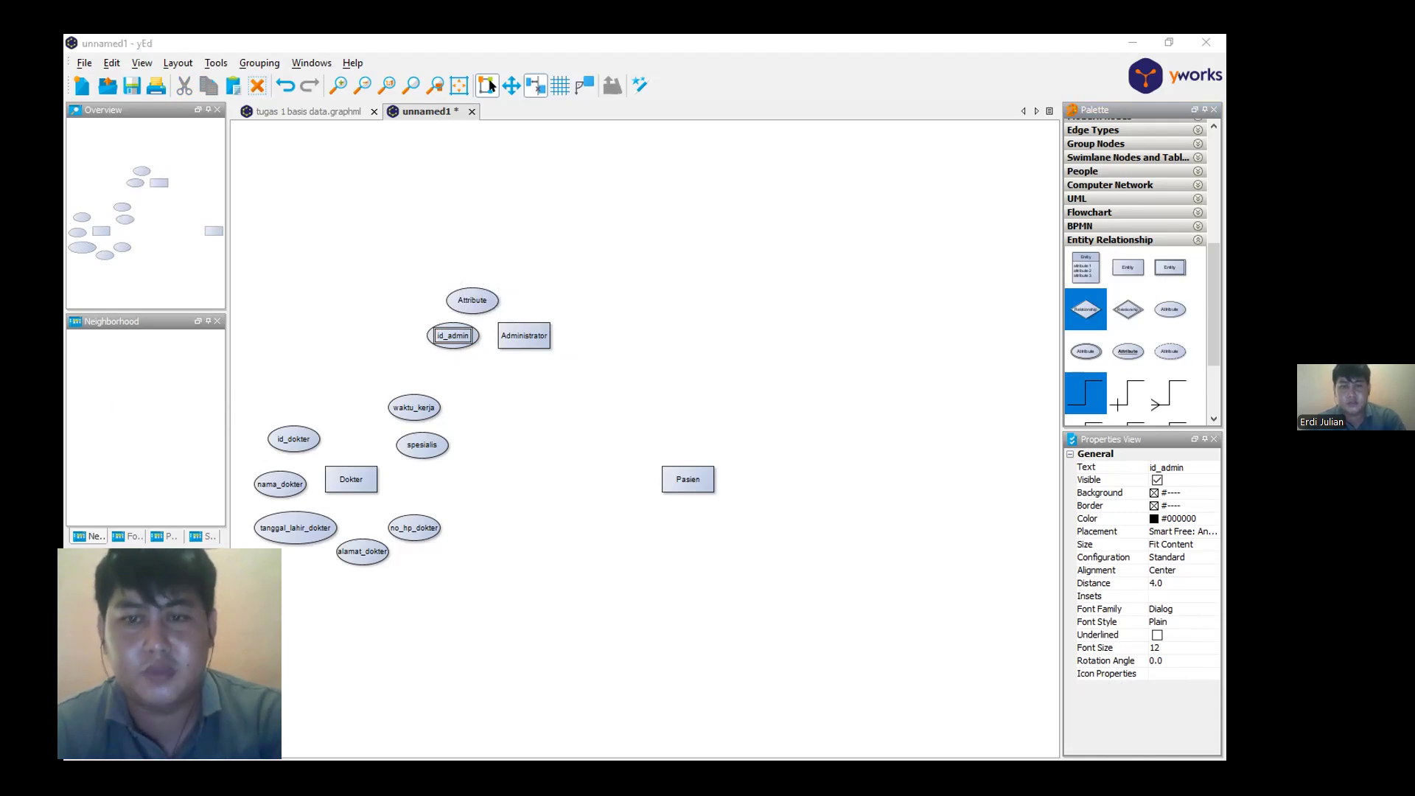
{"action": "double_click", "coordinate": [472, 302]}
{"action": "type", "text": "nama_admin"}
{"action": "key", "text": "Return"}
Move the nama_admin ellipse directly above the Administrator entity and the id_admin ellipse to the entity's upper left
{"action": "left_click_drag", "start_coordinate": [476, 302], "coordinate": [524, 305]}
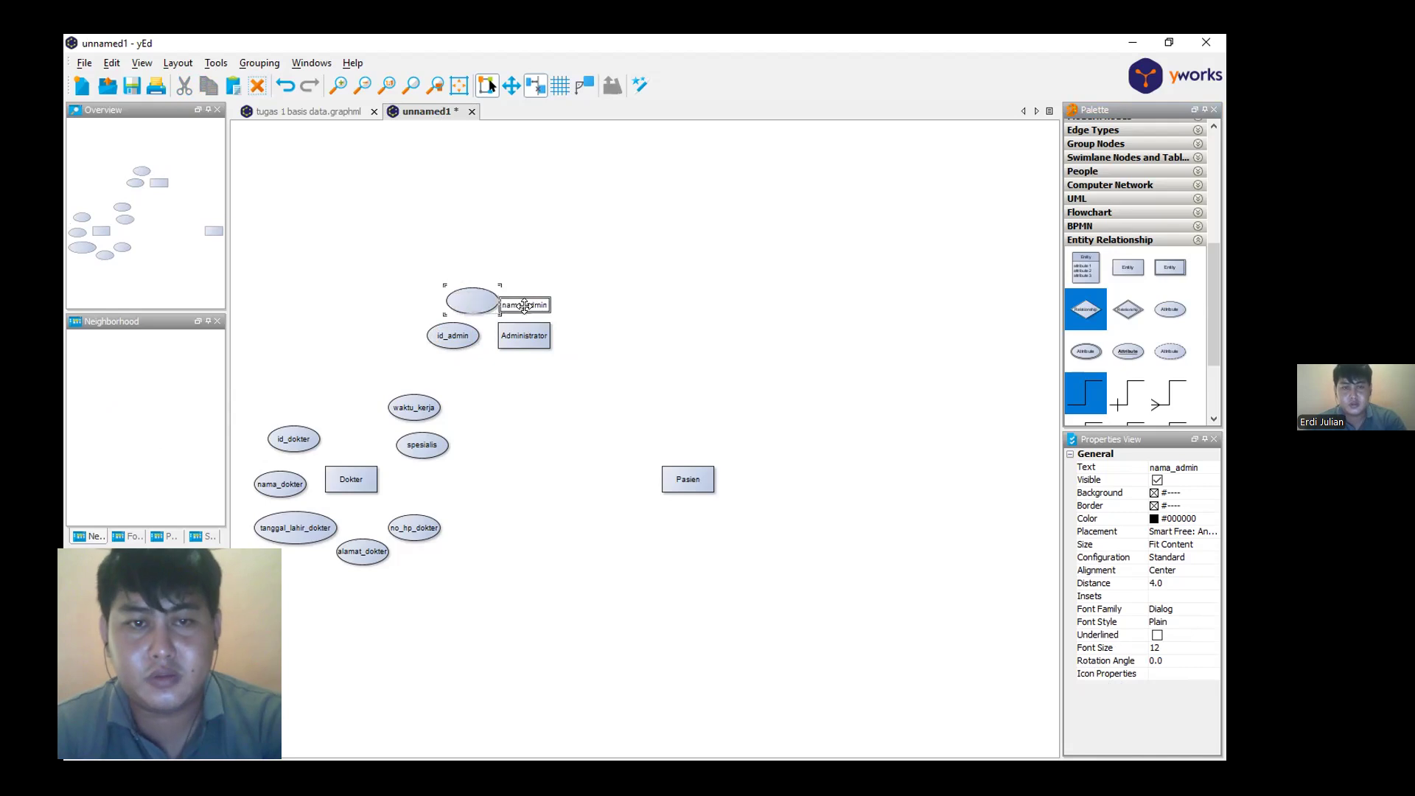
{"action": "key", "text": "ctrl+z"}
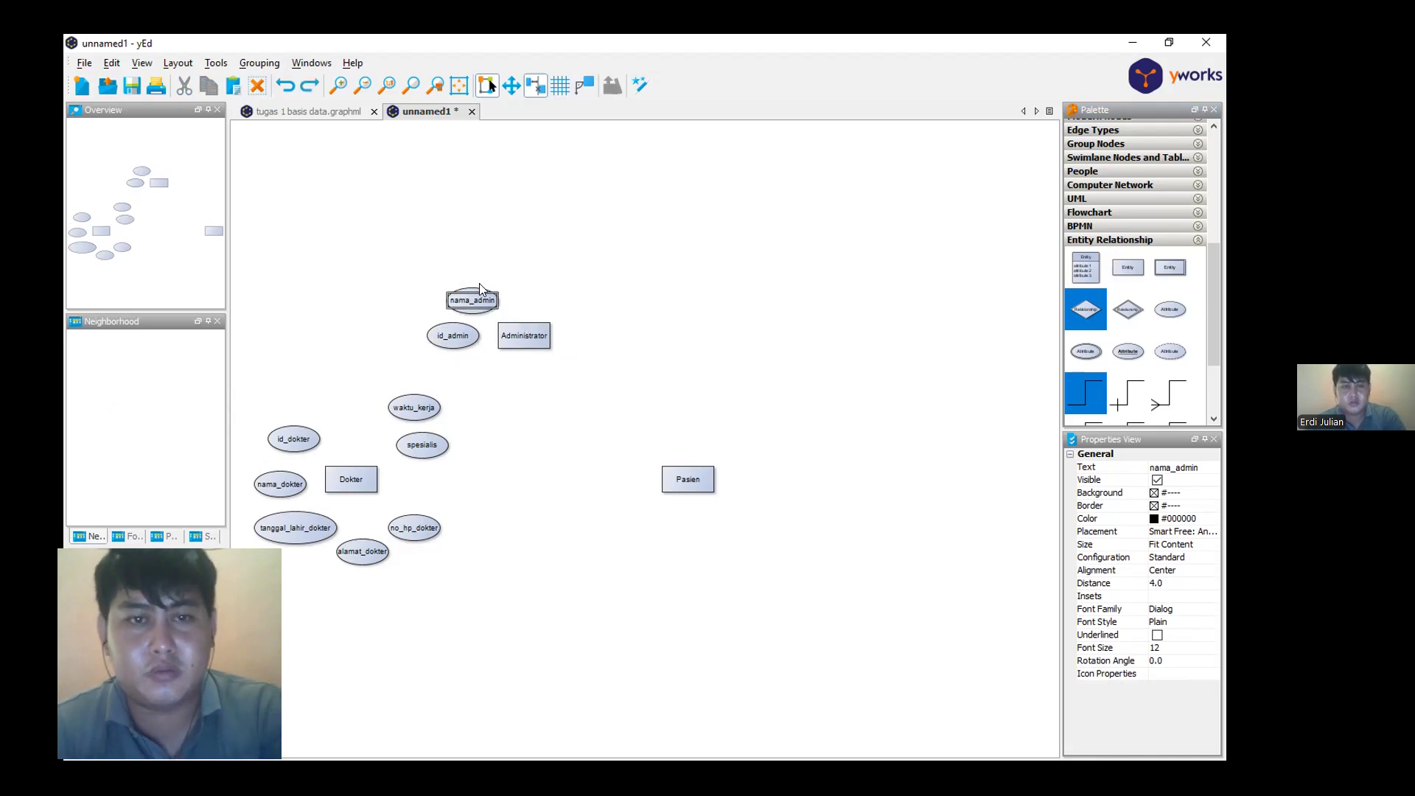
{"action": "left_click", "coordinate": [478, 284]}
{"action": "left_click", "coordinate": [471, 294]}
{"action": "left_click_drag", "start_coordinate": [471, 293], "coordinate": [518, 270]}
{"action": "left_click_drag", "start_coordinate": [458, 331], "coordinate": [464, 305]}
Add an attribute ellipse labelled waktu_jaga above and to the right of the Administrator entity
{"action": "left_click_drag", "start_coordinate": [1175, 311], "coordinate": [593, 306]}
{"action": "double_click", "coordinate": [599, 308]}
{"action": "type", "text": "waktu"}
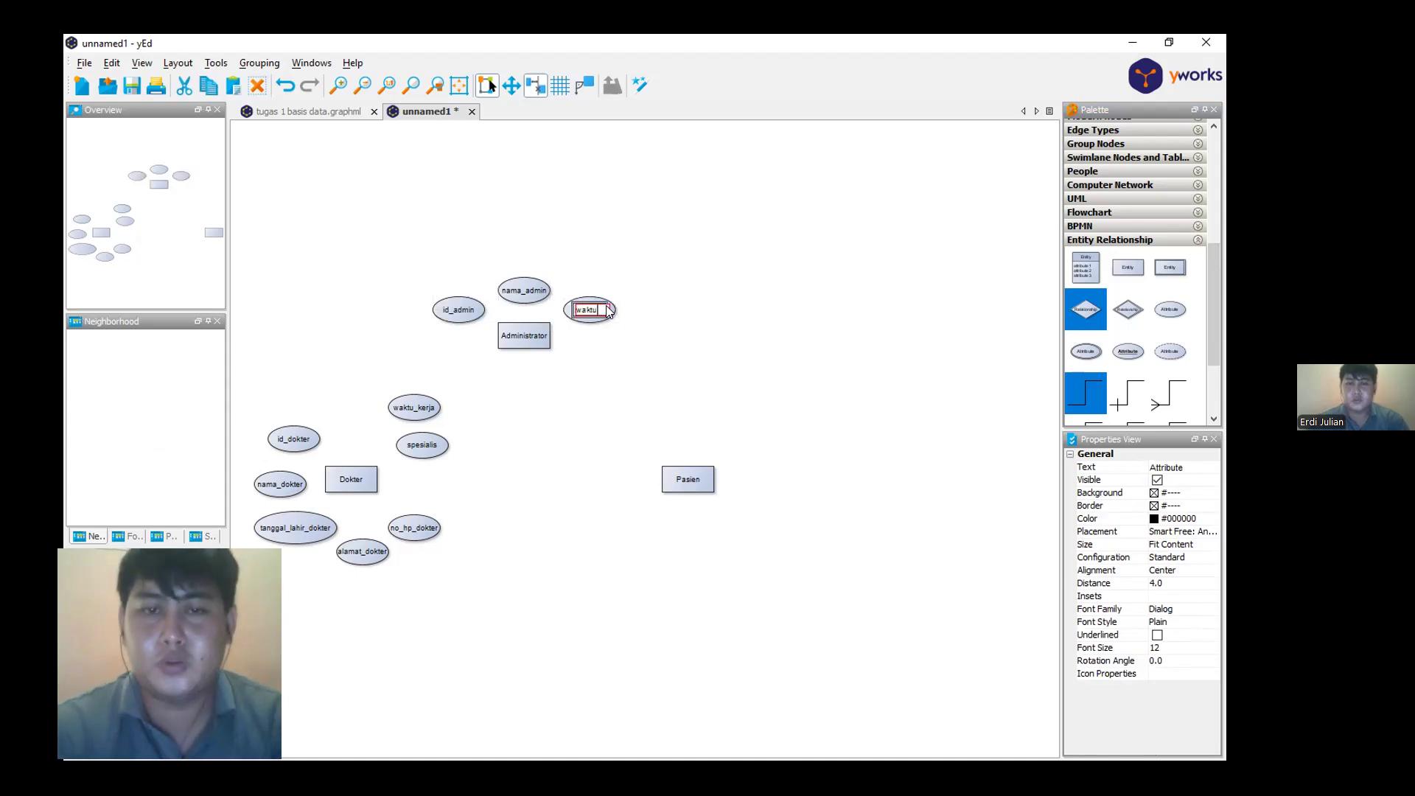
{"action": "type", "text": "_jaga"}
{"action": "key", "text": "Return"}
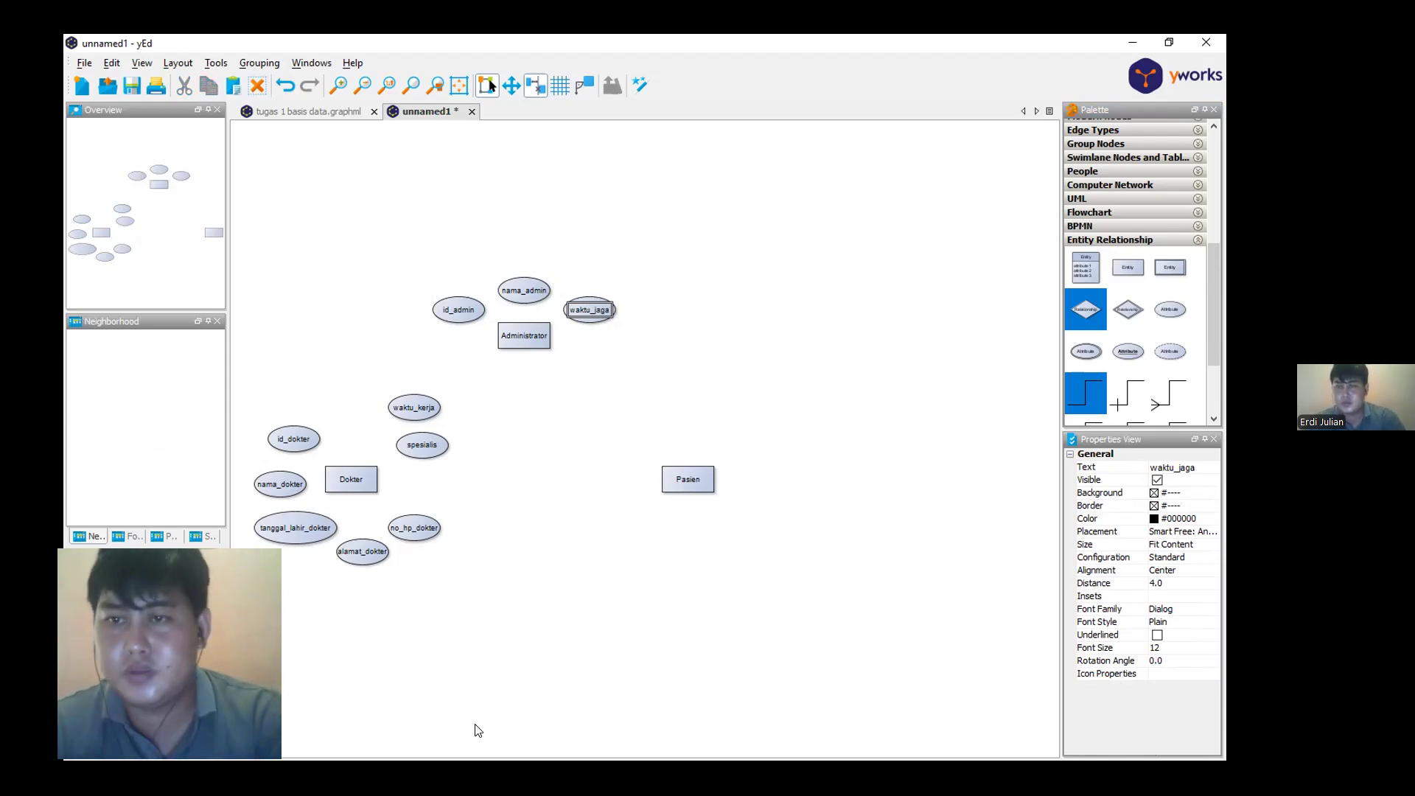
Add an attribute ellipse labelled id_pasien below and to the left of the Pasien entity
{"action": "left_click_drag", "start_coordinate": [1169, 309], "coordinate": [627, 526]}
{"action": "double_click", "coordinate": [627, 527]}
{"action": "type", "text": "id"}
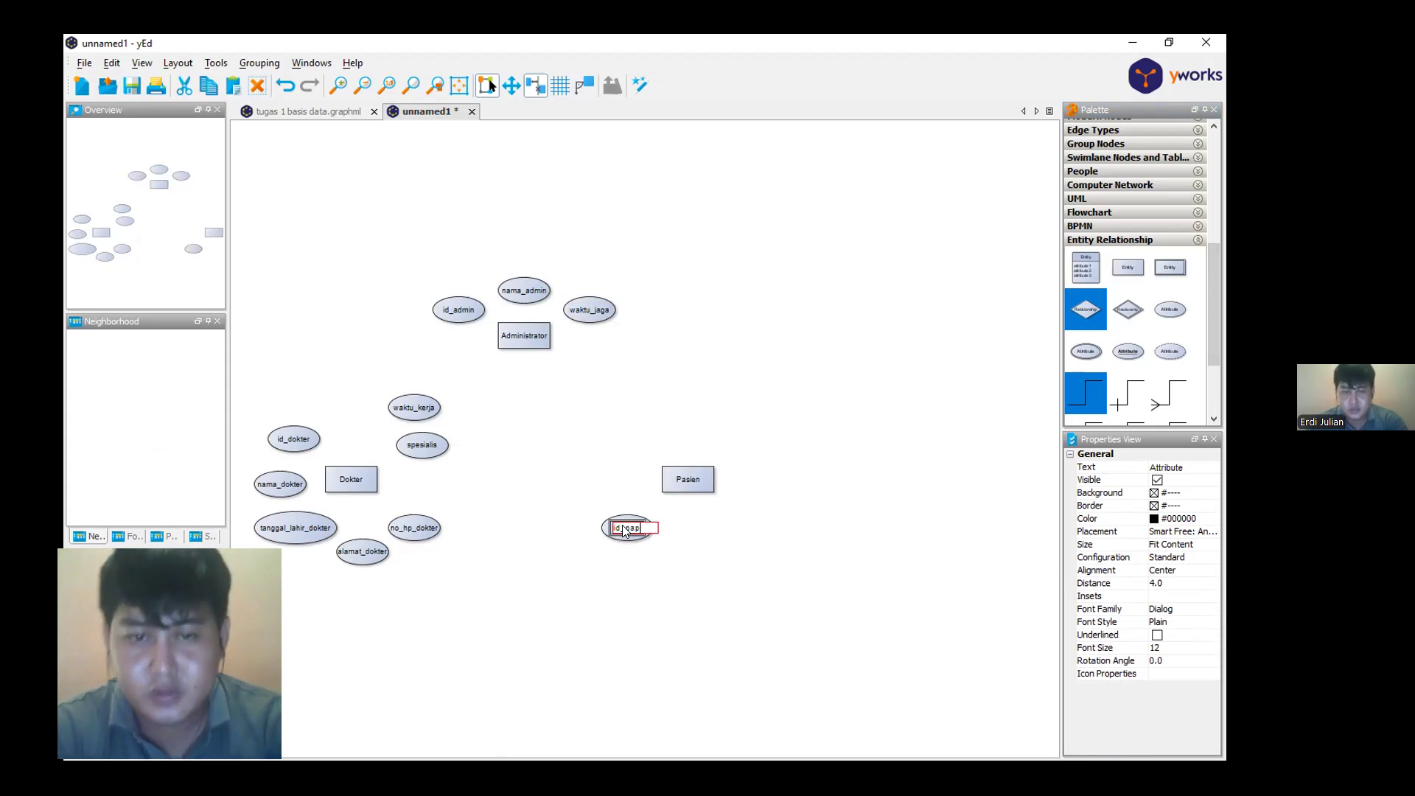
{"action": "type", "text": "_pasien"}
{"action": "key", "text": "Return"}
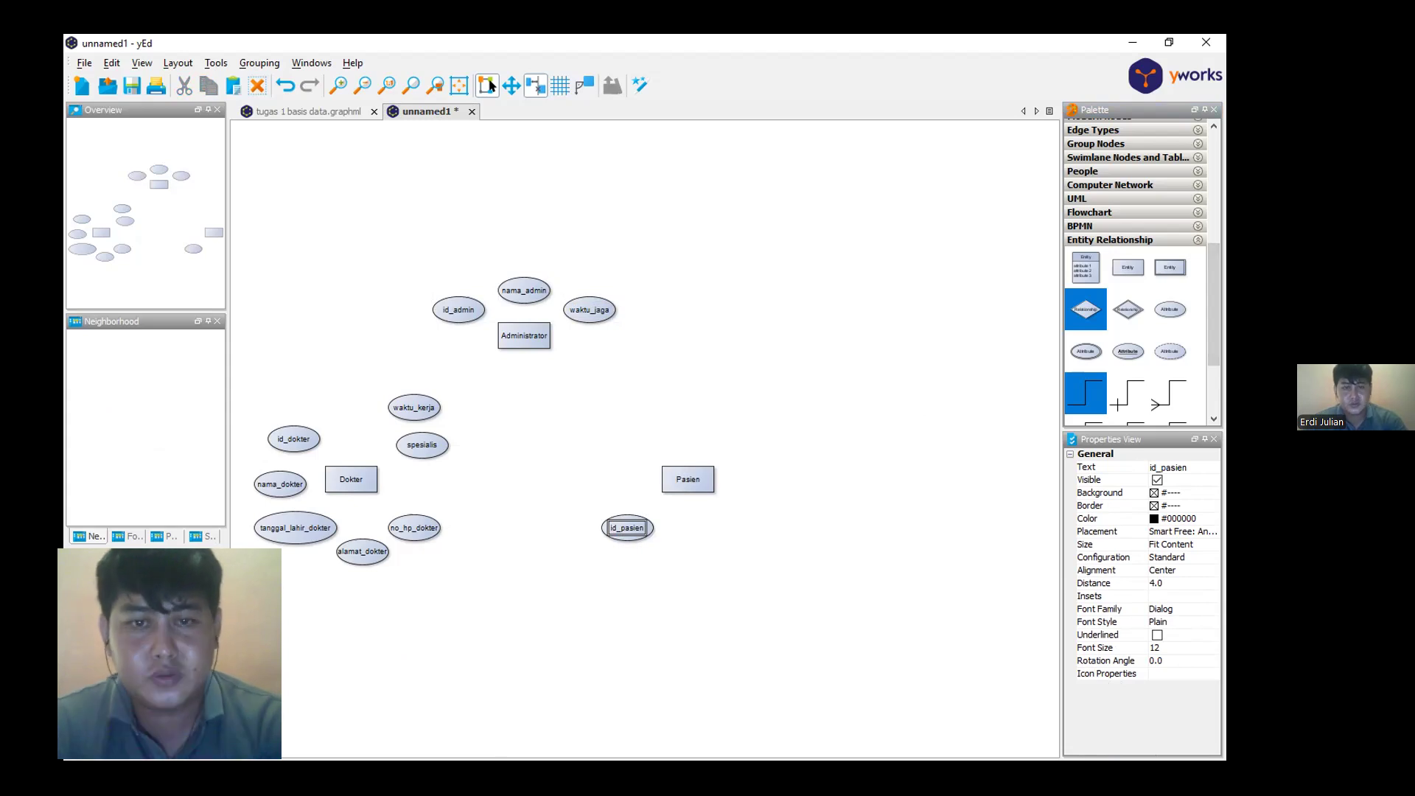
{"action": "key", "text": "alt+Tab"}
{"action": "left_click", "coordinate": [1009, 524]}
{"action": "key", "text": "alt+Tab"}
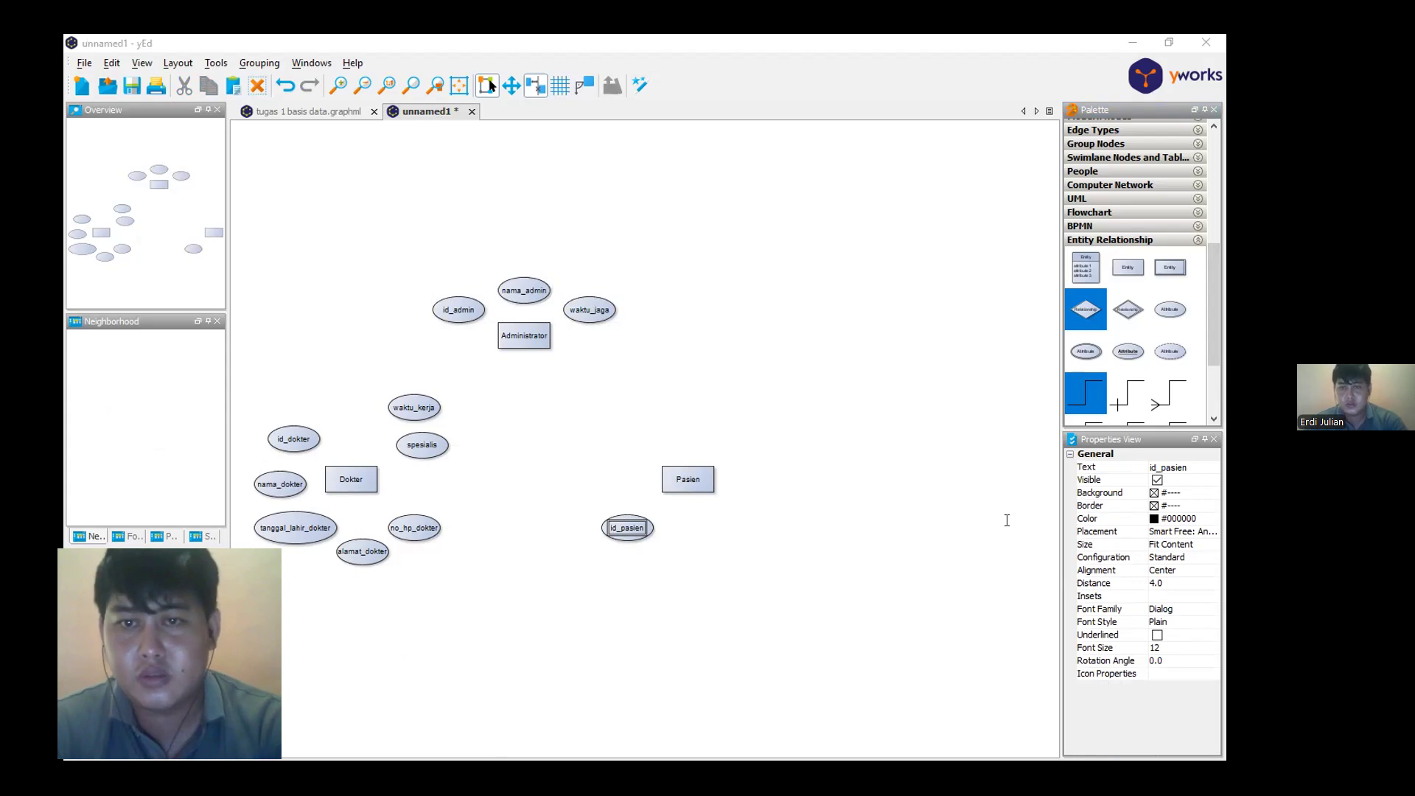
{"action": "left_click", "coordinate": [1007, 521]}
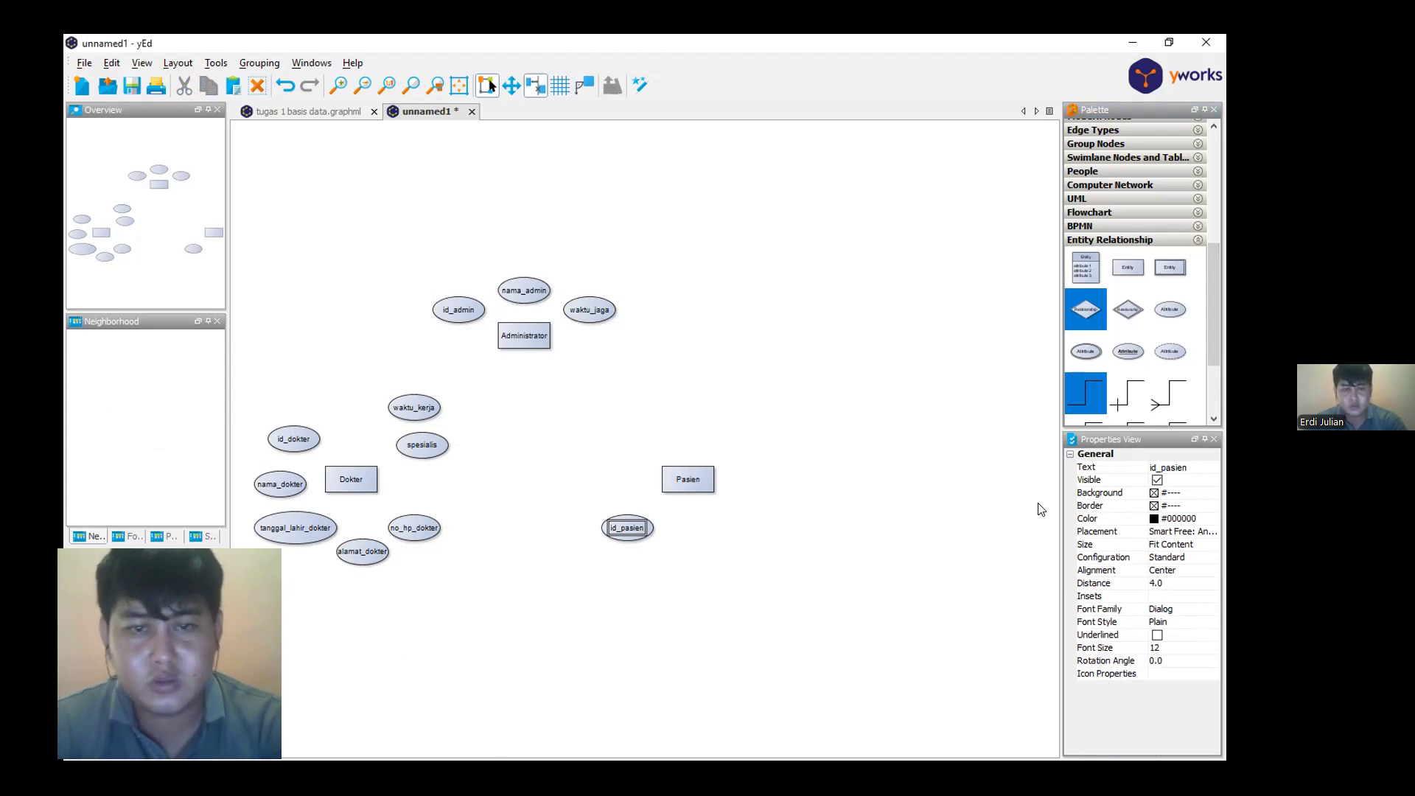
Add an attribute ellipse labelled nama_pasien below the Pasien entity
{"action": "left_click_drag", "start_coordinate": [1170, 309], "coordinate": [684, 548]}
{"action": "double_click", "coordinate": [675, 545]}
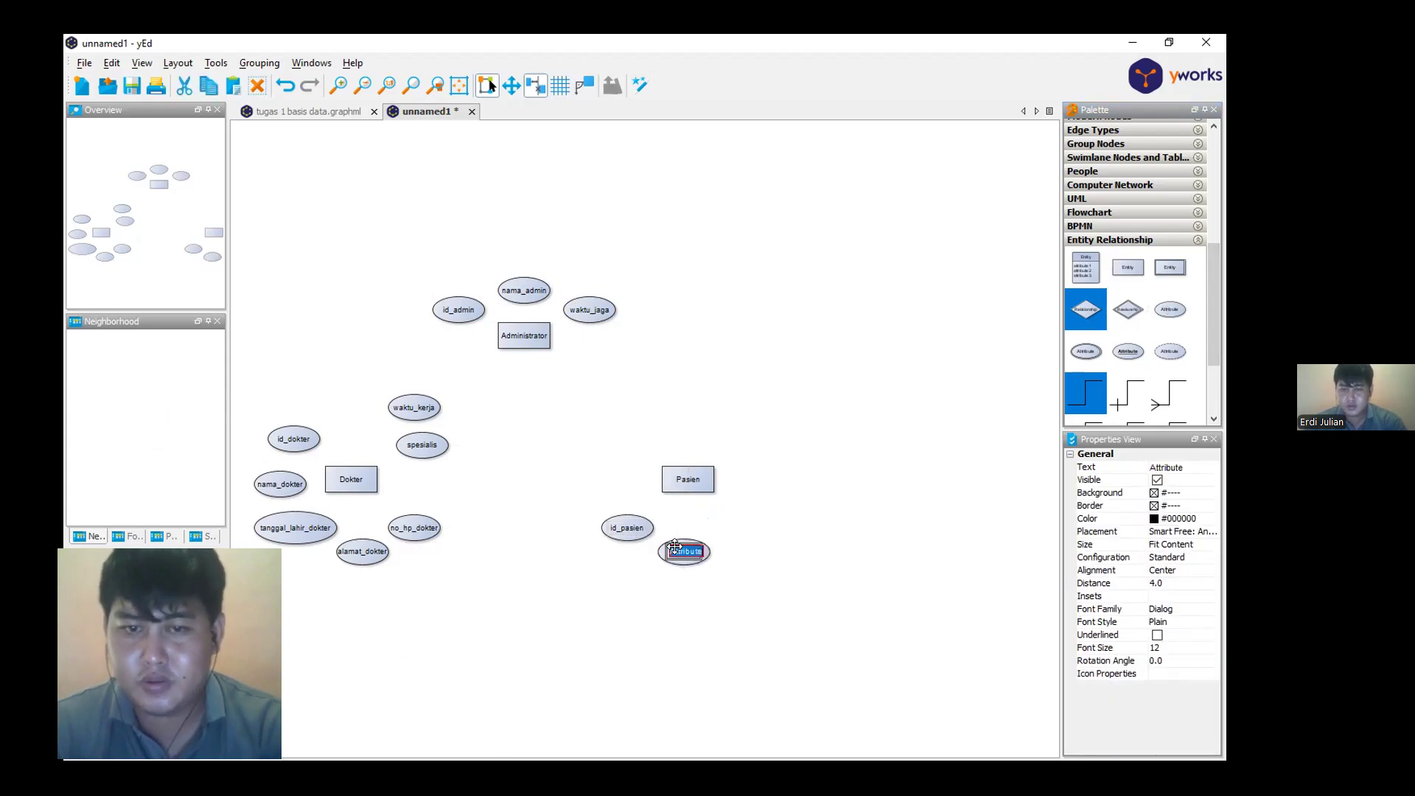
{"action": "type", "text": "nama"}
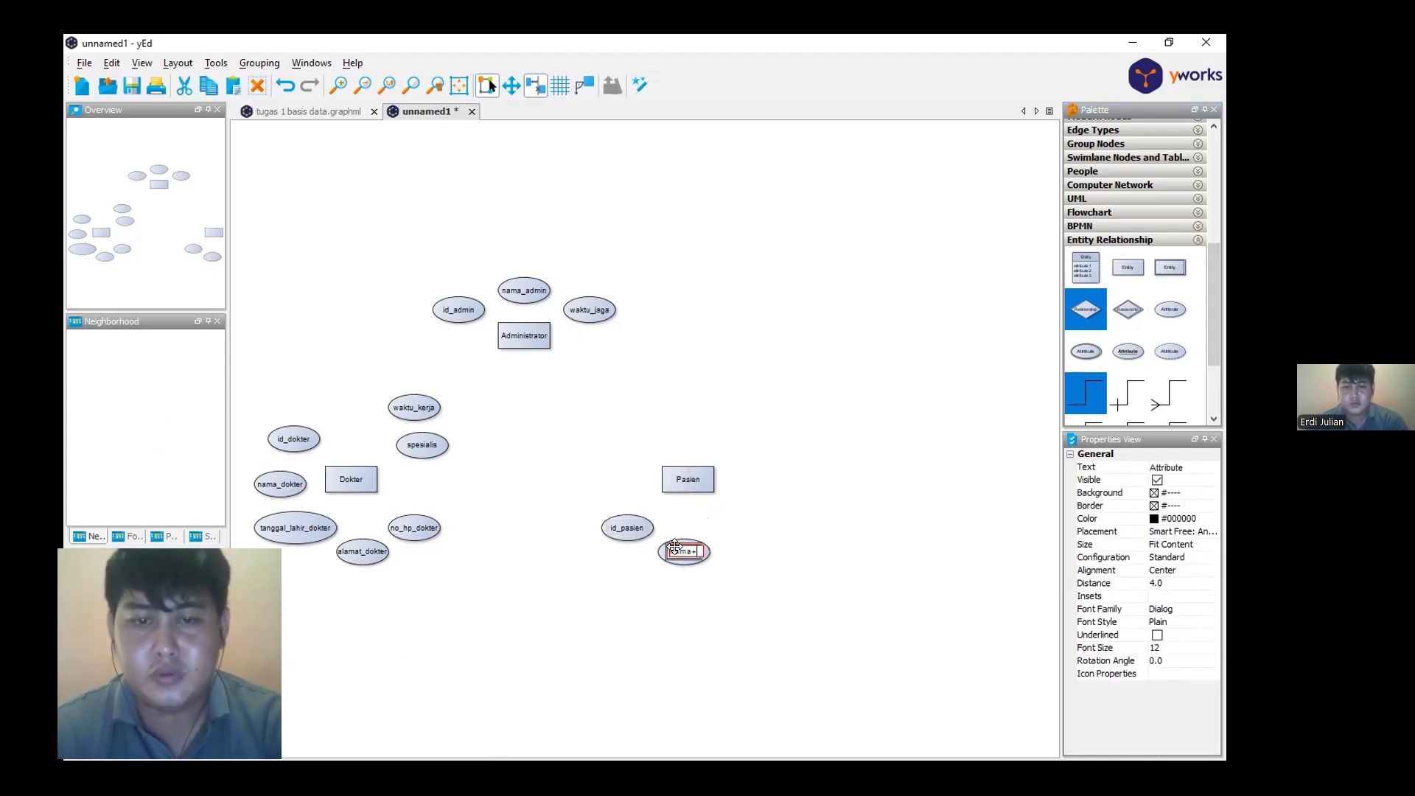
{"action": "type", "text": "_pasien"}
{"action": "key", "text": "Return"}
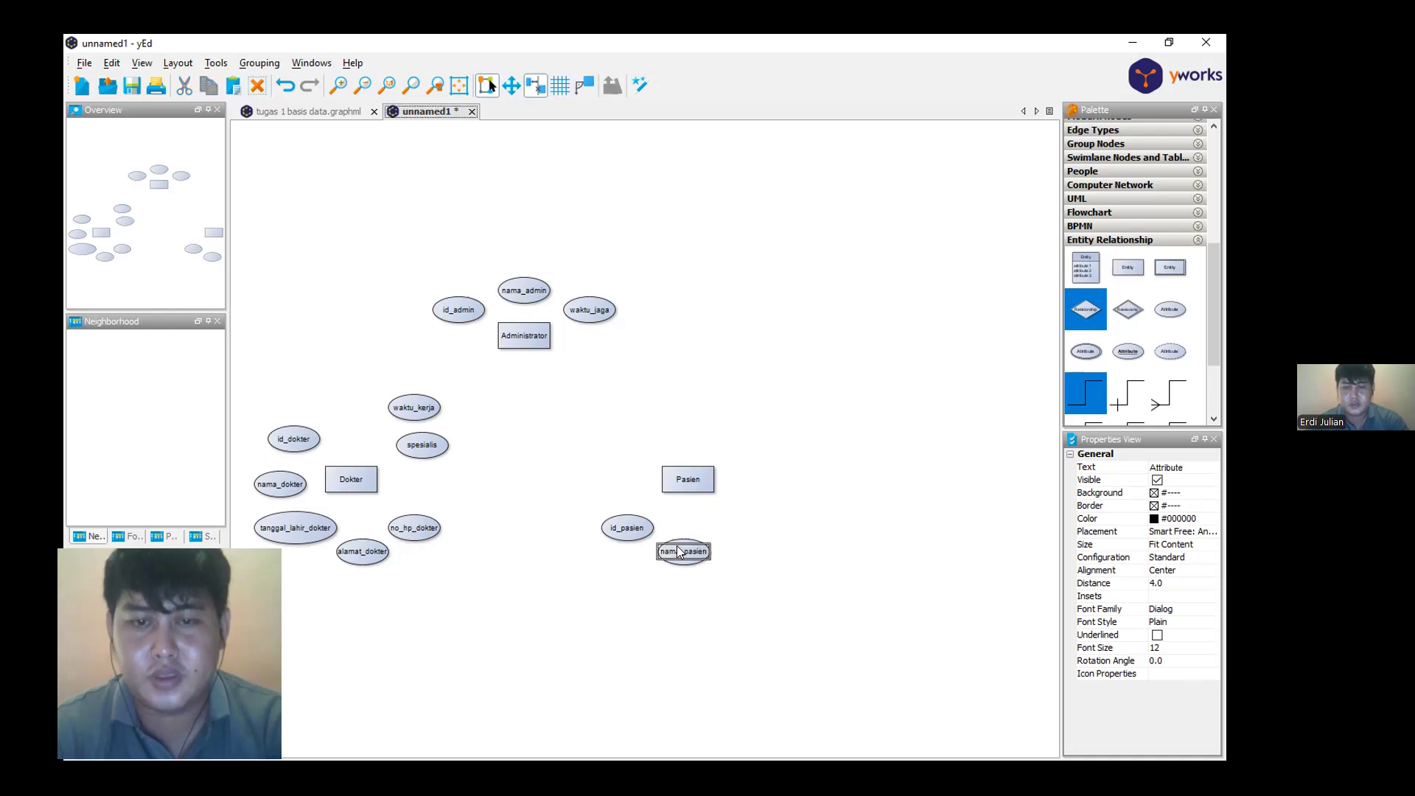
Add an attribute ellipse labelled alamat_pasien below and to the right of the Pasien entity
{"action": "left_click_drag", "start_coordinate": [1170, 351], "coordinate": [744, 528]}
{"action": "double_click", "coordinate": [745, 525]}
{"action": "type", "text": "alamat_pasie"}
{"action": "key", "text": "Return"}
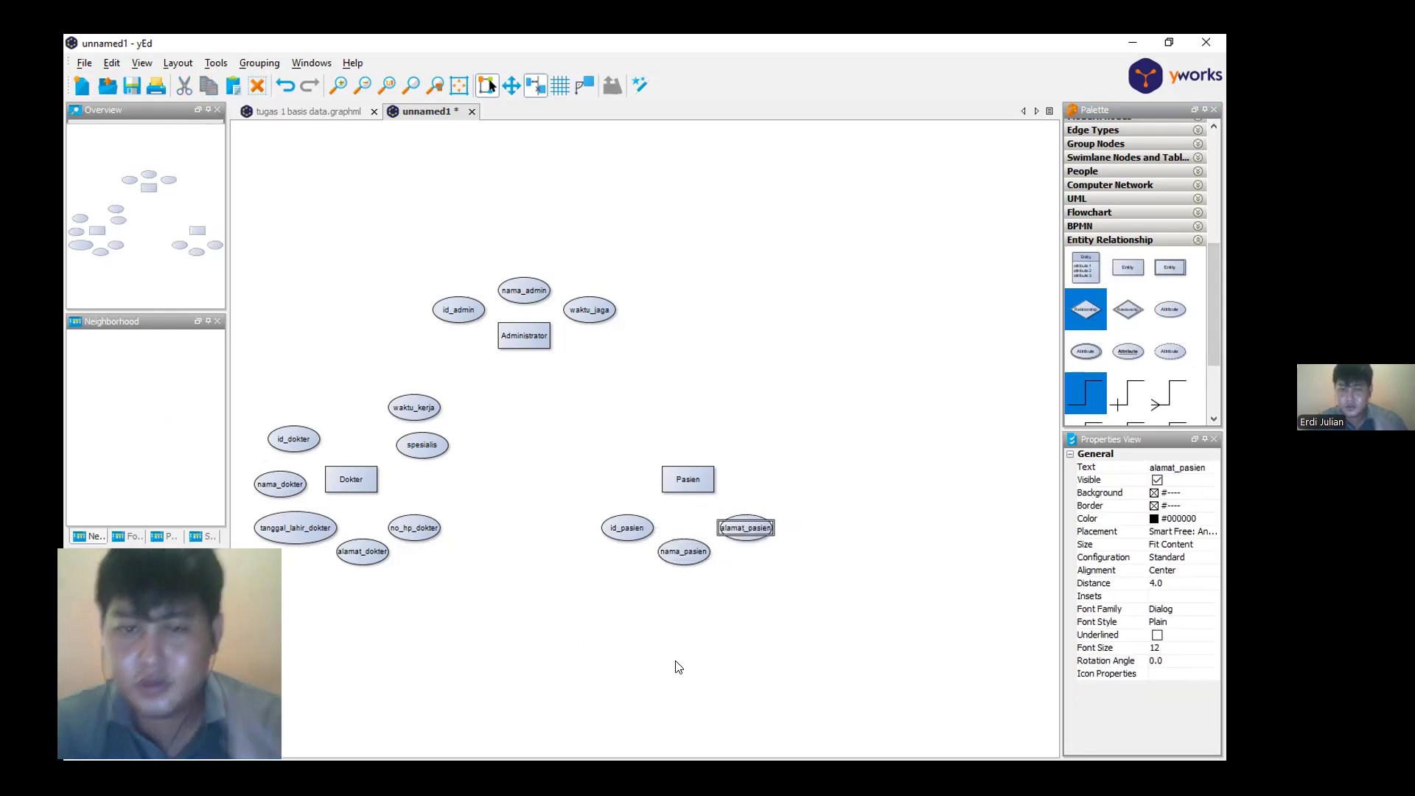
Slightly enlarge the id_pasien, nama_pasien and alamat_pasien ellipses, making alamat_pasien about 87.5 wide and 45 high
{"action": "left_click", "coordinate": [750, 635]}
{"action": "left_click", "coordinate": [635, 532]}
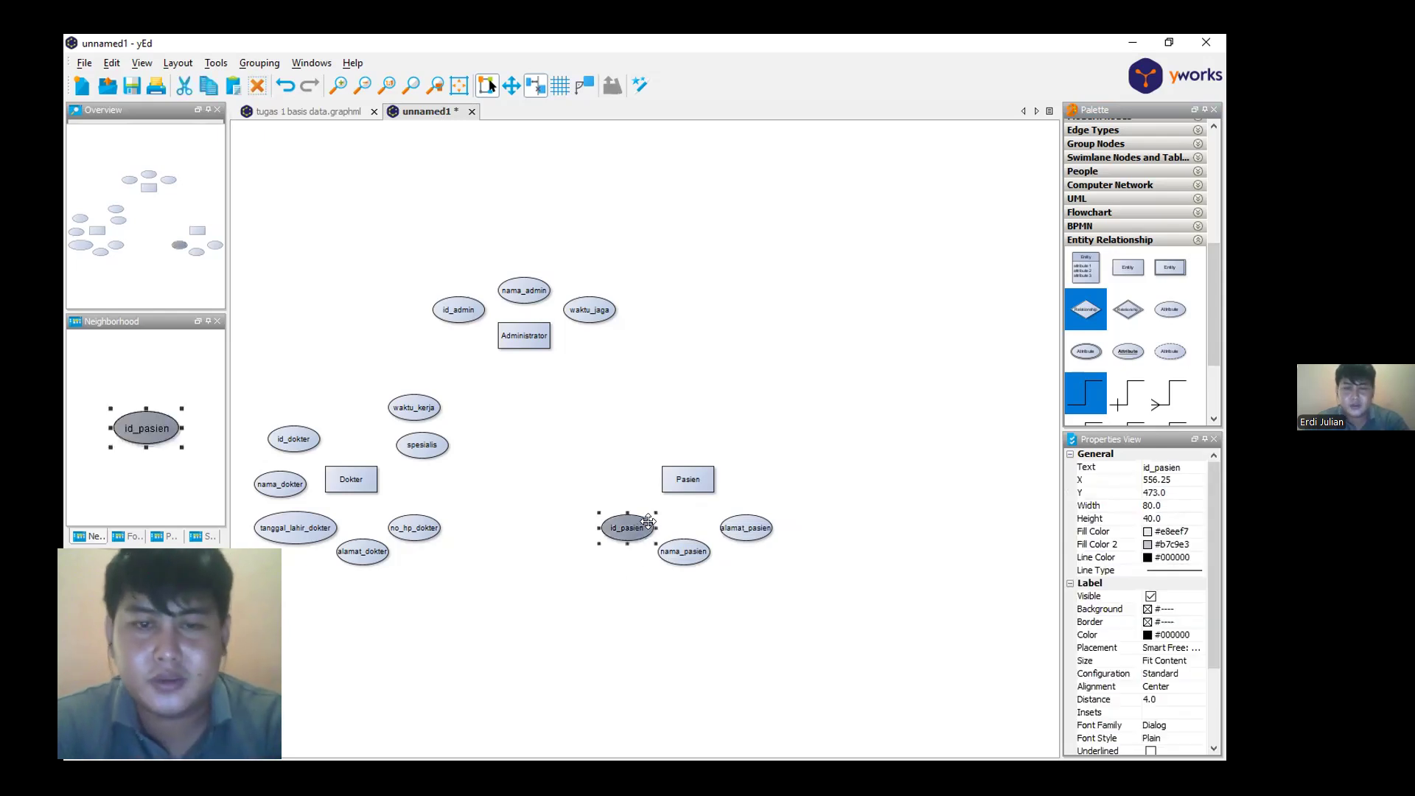
{"action": "left_click_drag", "start_coordinate": [639, 525], "coordinate": [712, 531]}
{"action": "left_click", "coordinate": [695, 543]}
{"action": "left_click", "coordinate": [767, 526]}
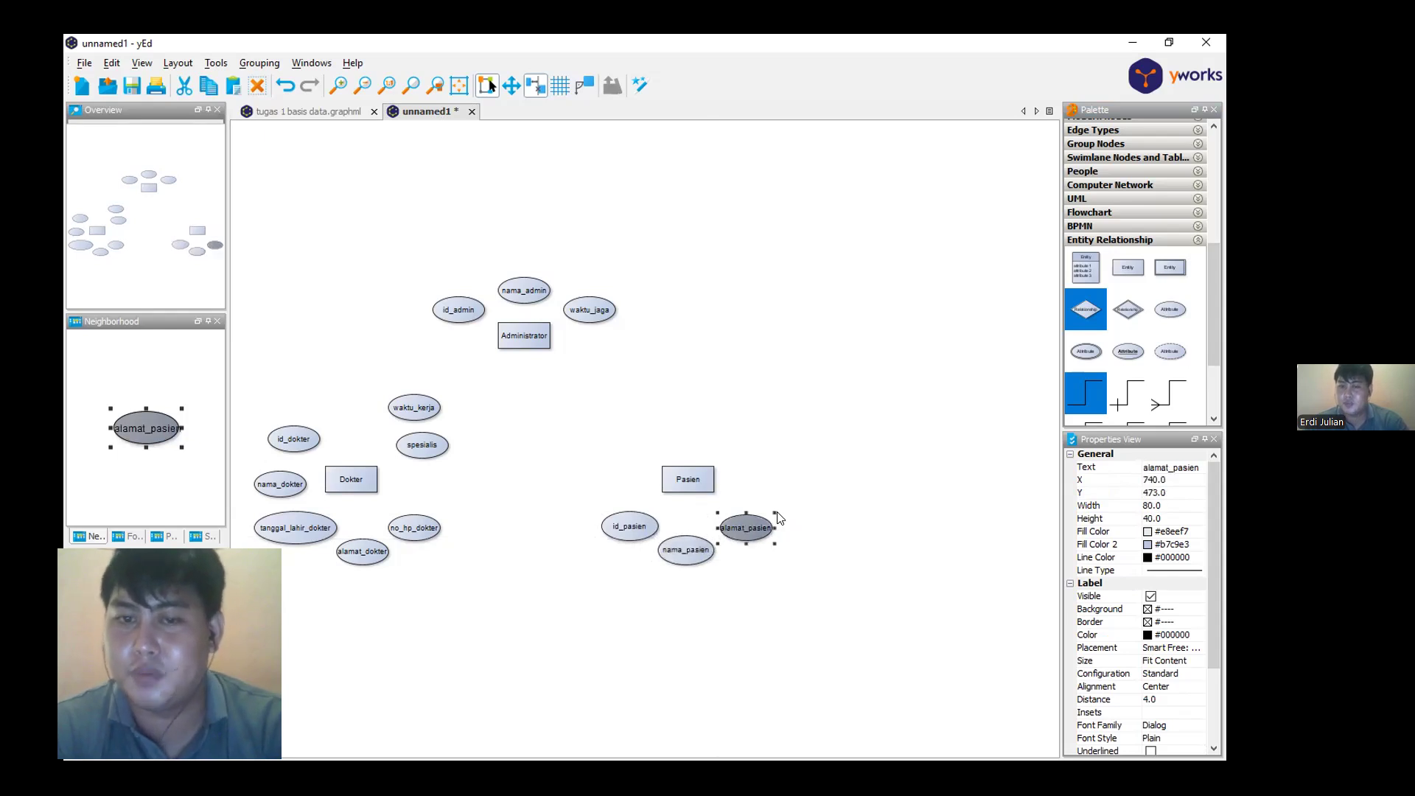
{"action": "left_click", "coordinate": [775, 515]}
{"action": "left_click", "coordinate": [751, 529]}
{"action": "left_click_drag", "start_coordinate": [779, 509], "coordinate": [776, 508]}
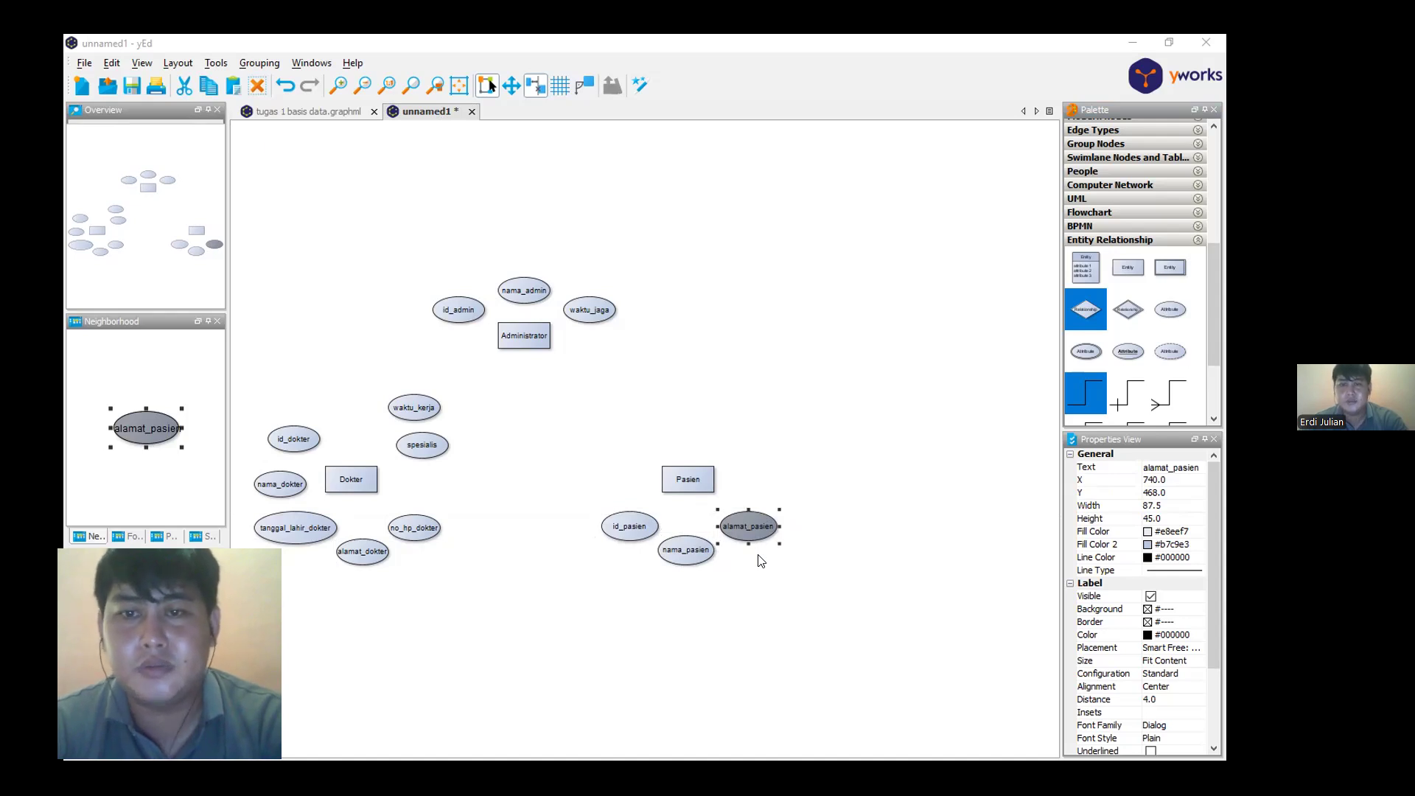
Add an attribute ellipse labelled jenis_kelamin immediately to the right of the Pasien entity
{"action": "left_click_drag", "start_coordinate": [1168, 324], "coordinate": [753, 472]}
{"action": "left_click", "coordinate": [753, 472]}
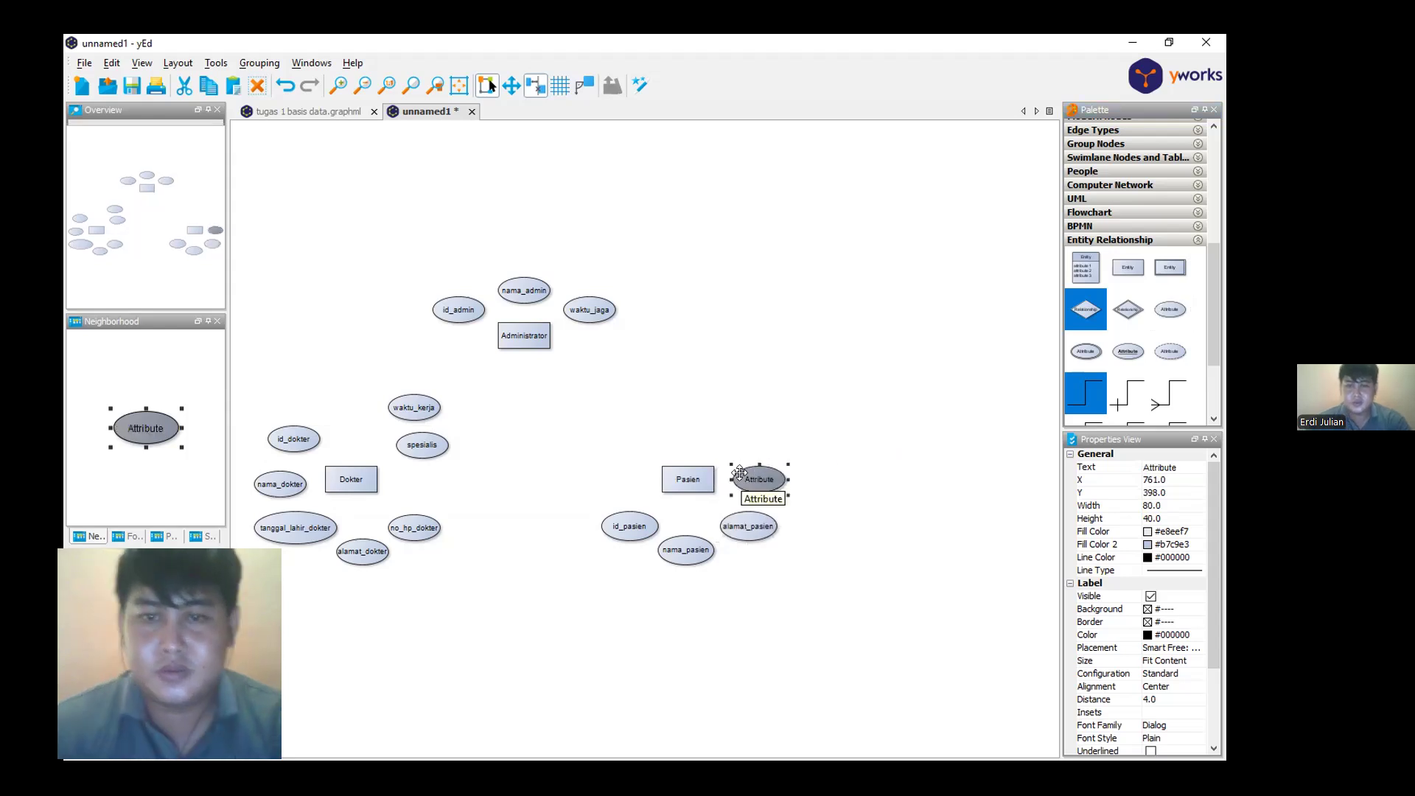
{"action": "double_click", "coordinate": [763, 479]}
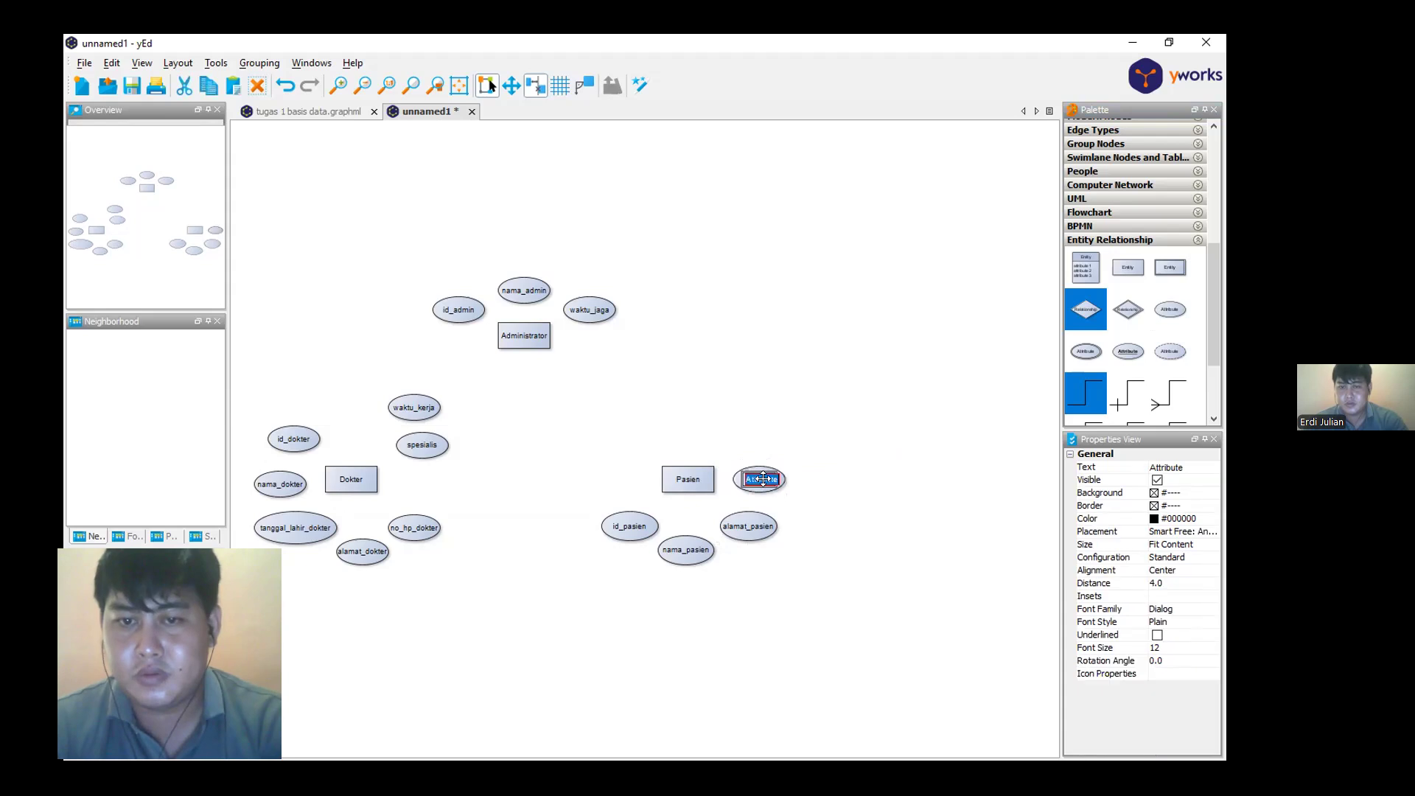
{"action": "type", "text": "jenis kelamin"}
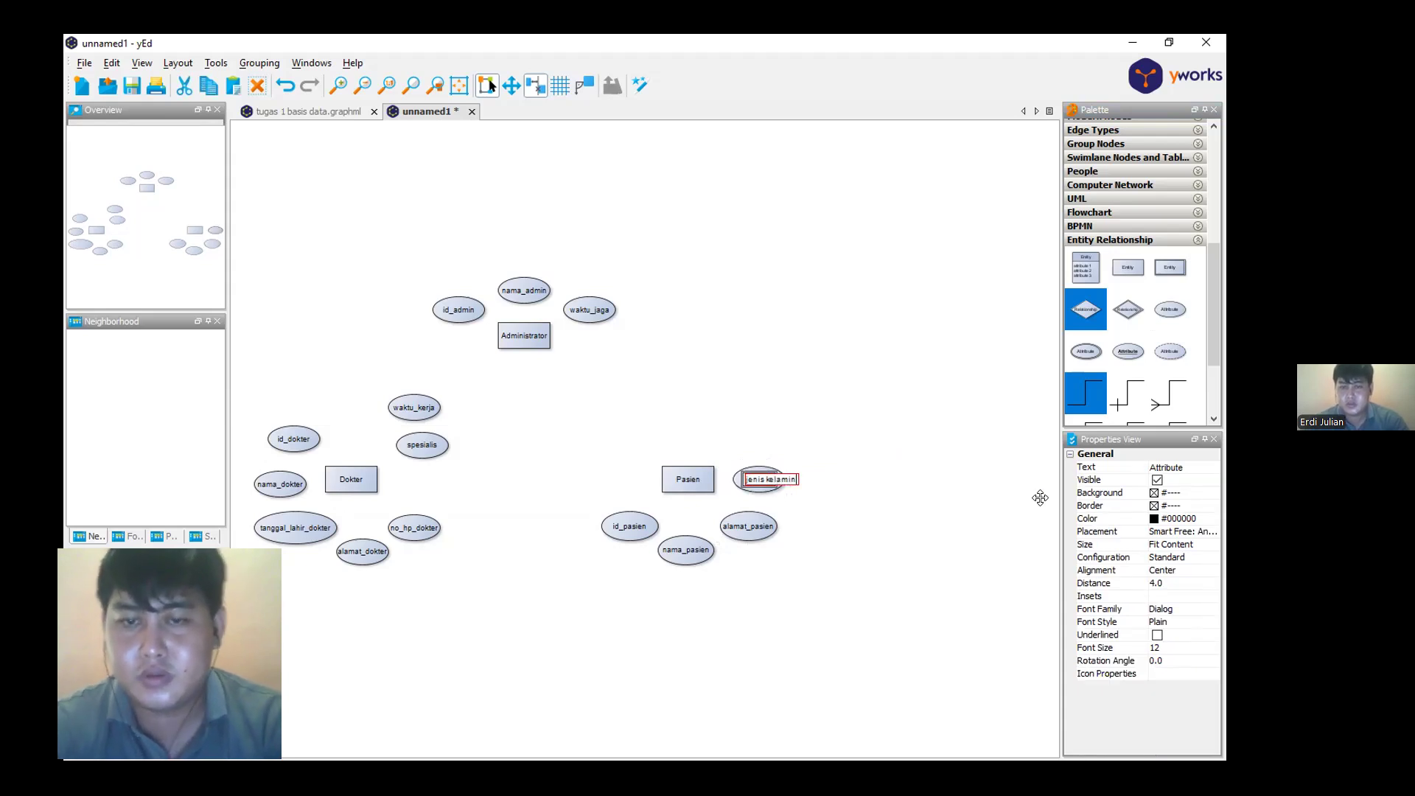
{"action": "key", "text": "BackSpace"}
{"action": "key", "text": "BackSpace"}
{"action": "key", "text": "BackSpace"}
{"action": "key", "text": "BackSpace"}
{"action": "key", "text": "BackSpace"}
{"action": "key", "text": "BackSpace"}
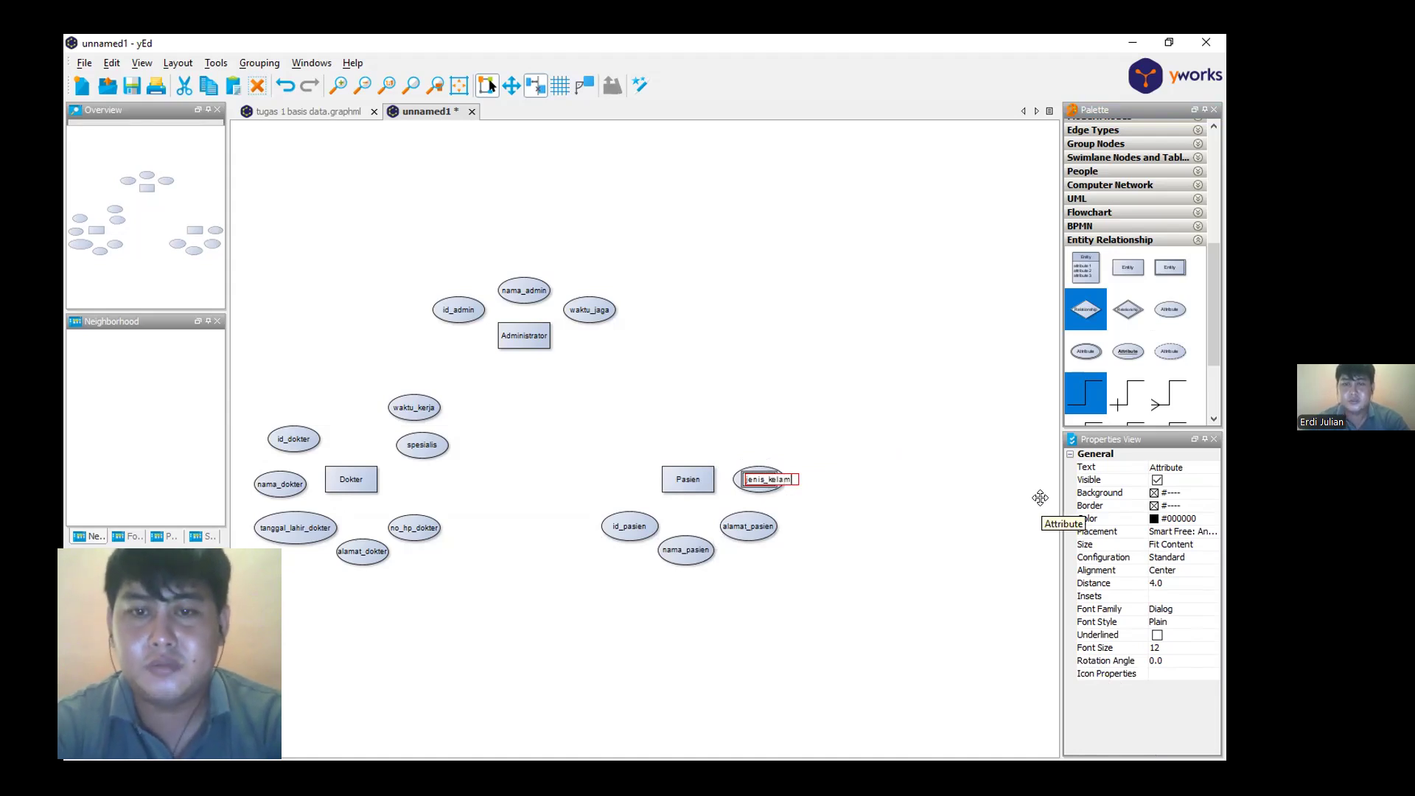
{"action": "key", "text": "Return"}
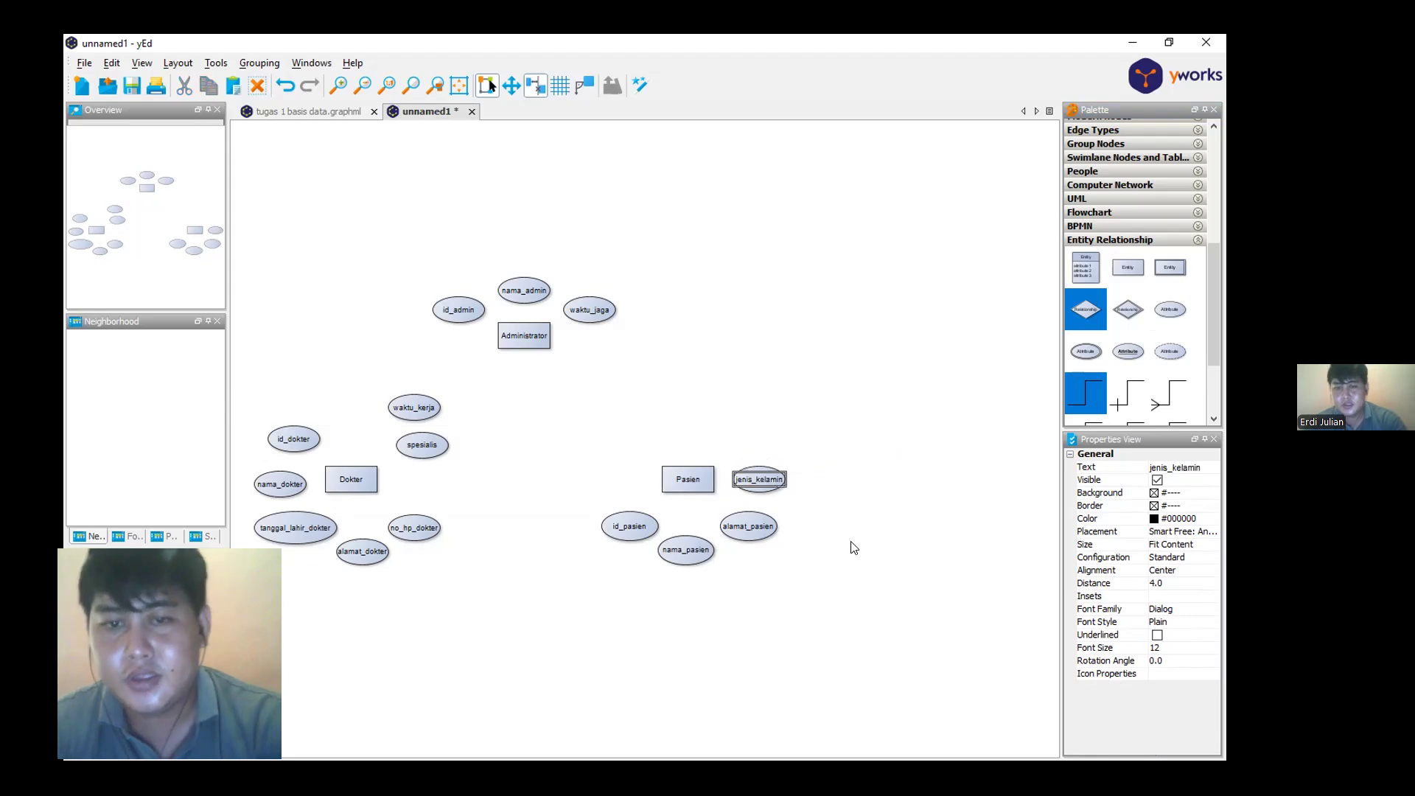
{"action": "left_click", "coordinate": [746, 492]}
{"action": "left_click", "coordinate": [766, 480]}
{"action": "left_click", "coordinate": [803, 466]}
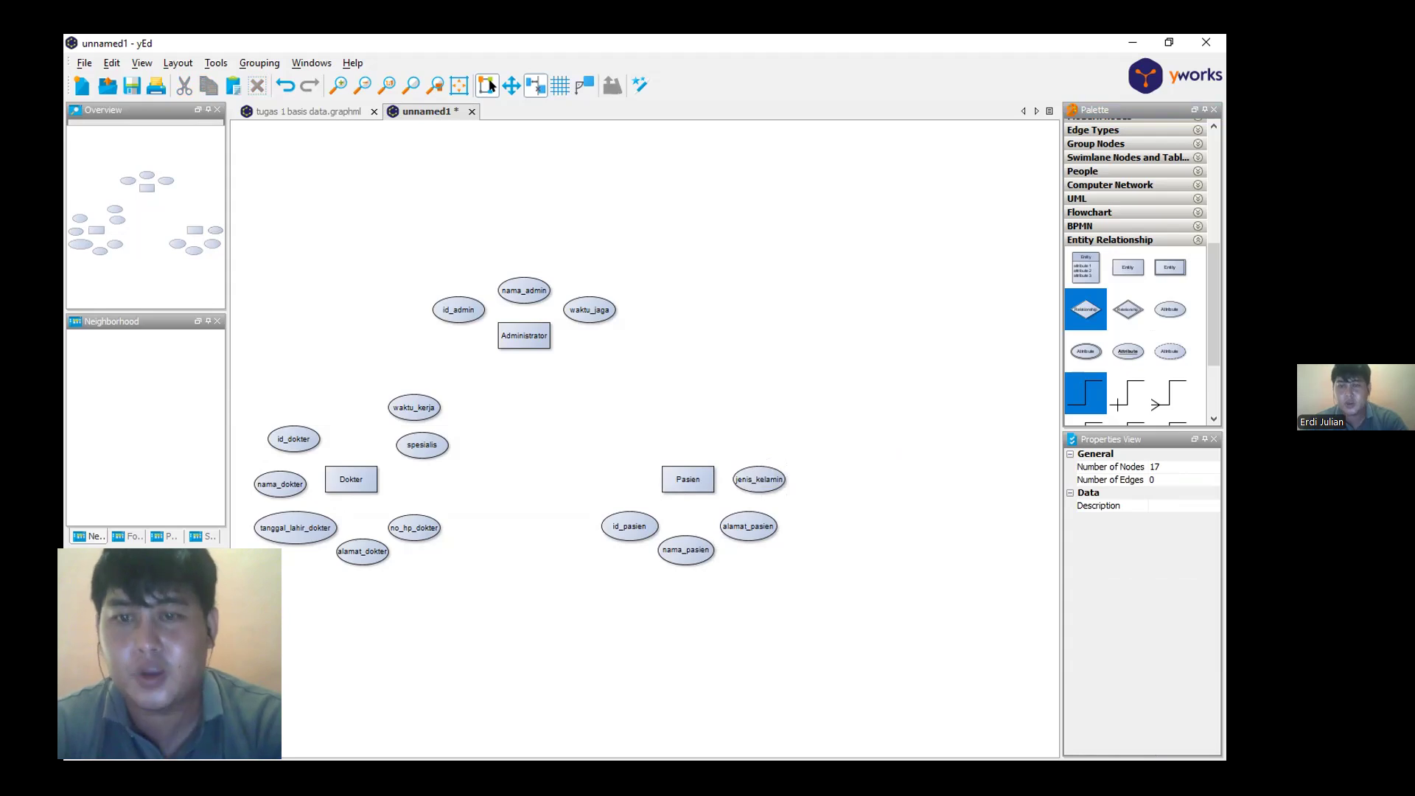
Add an attribute ellipse labelled no_hp_pasien above and to the right of the Pasien entity
{"action": "left_click_drag", "start_coordinate": [1170, 308], "coordinate": [750, 426]}
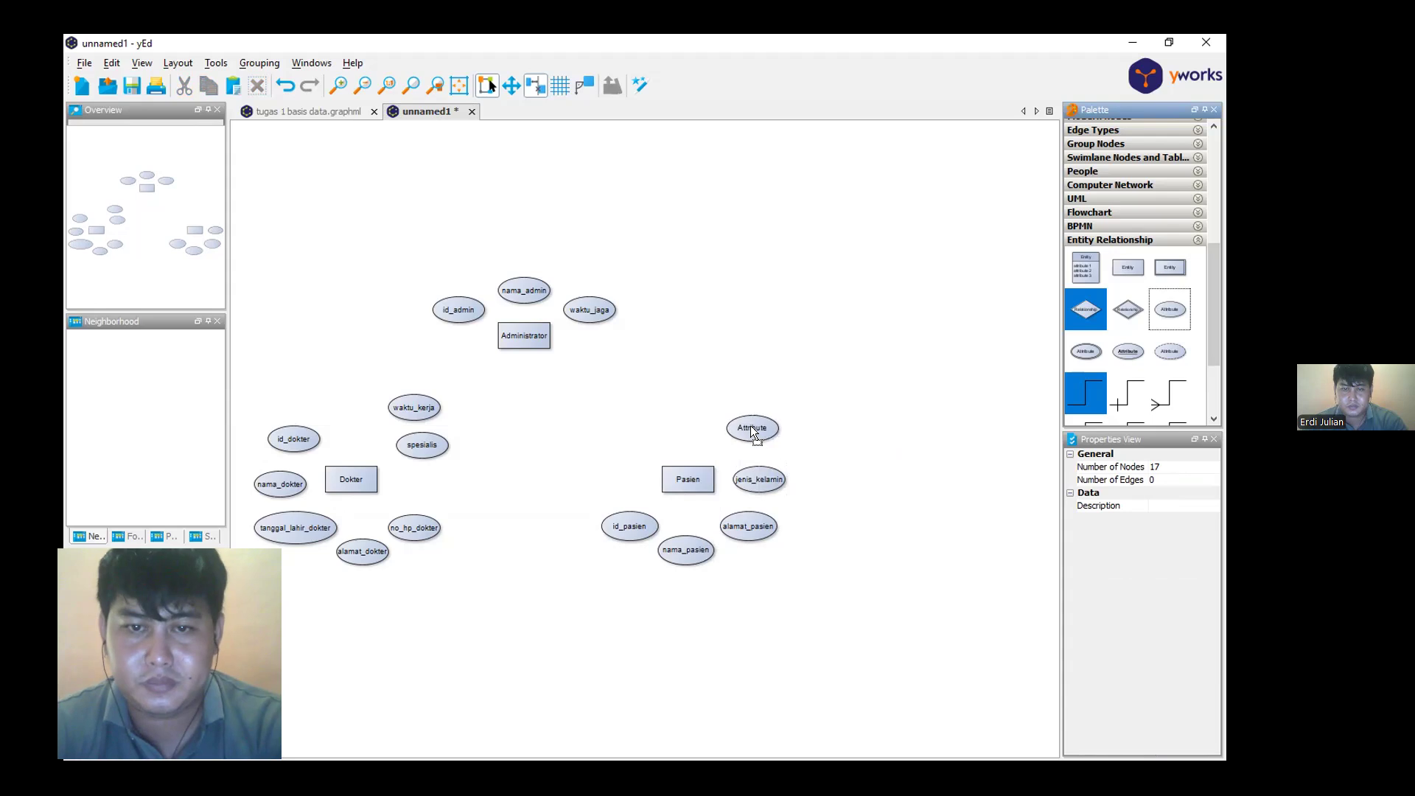
{"action": "double_click", "coordinate": [748, 427]}
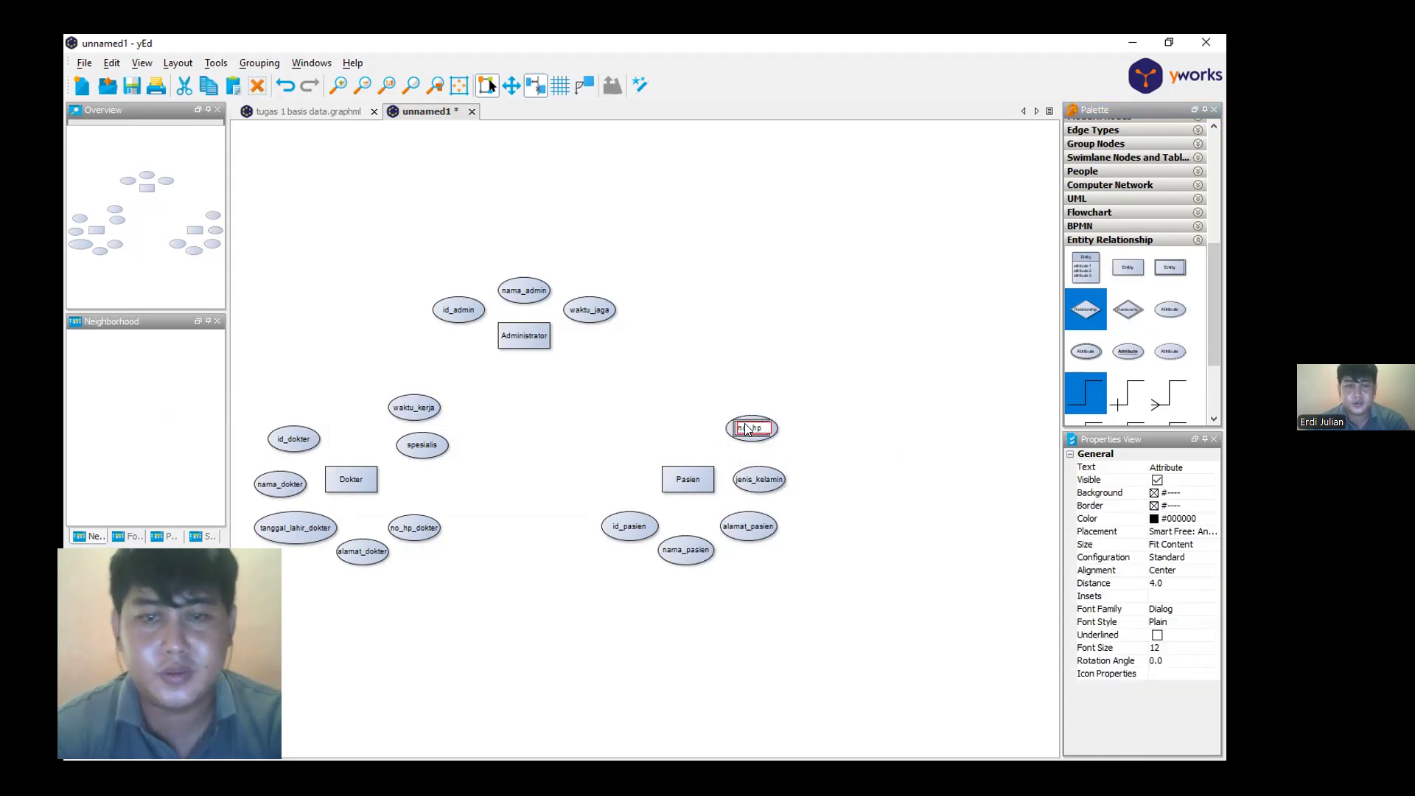
{"action": "type", "text": "no_hp_pasien"}
{"action": "key", "text": "Return"}
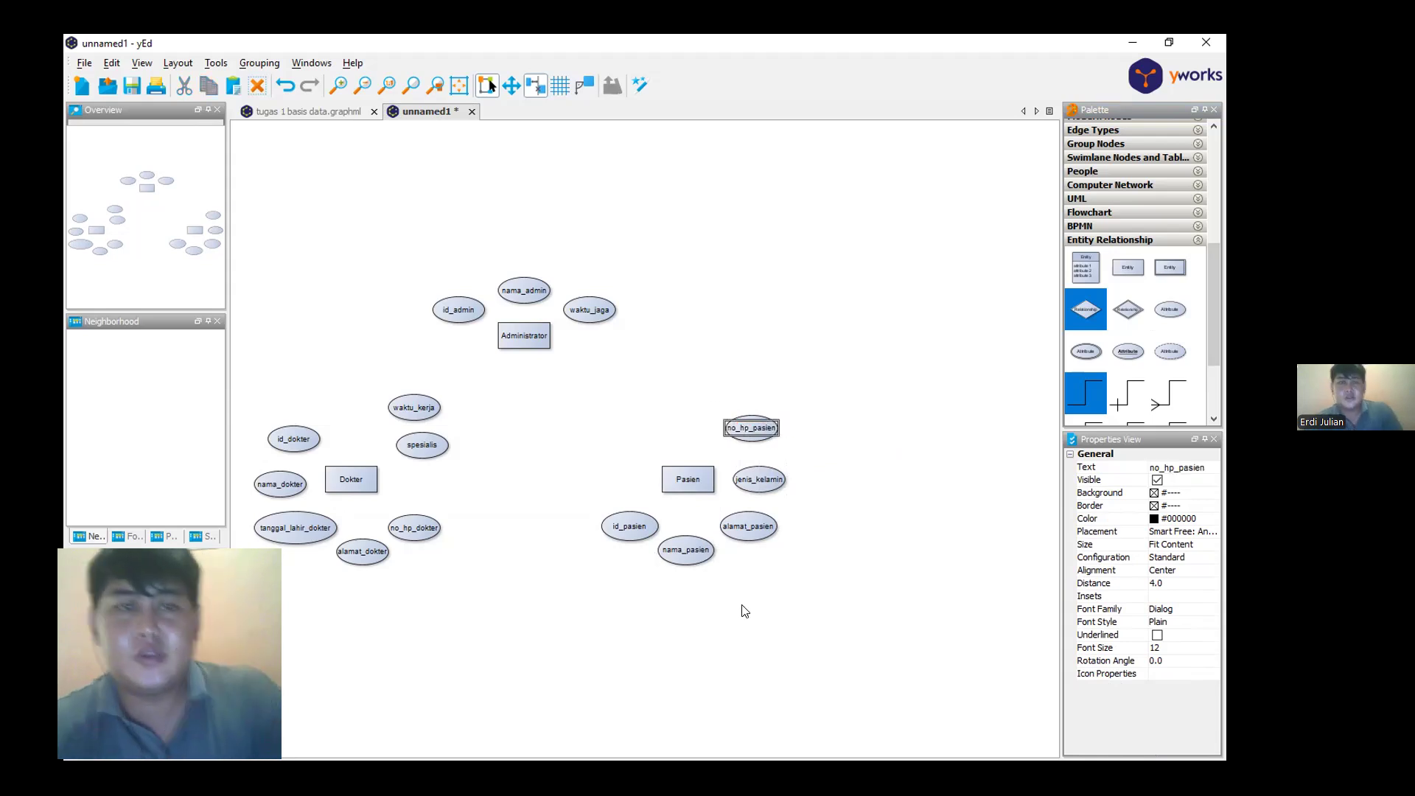
{"action": "left_click", "coordinate": [919, 492]}
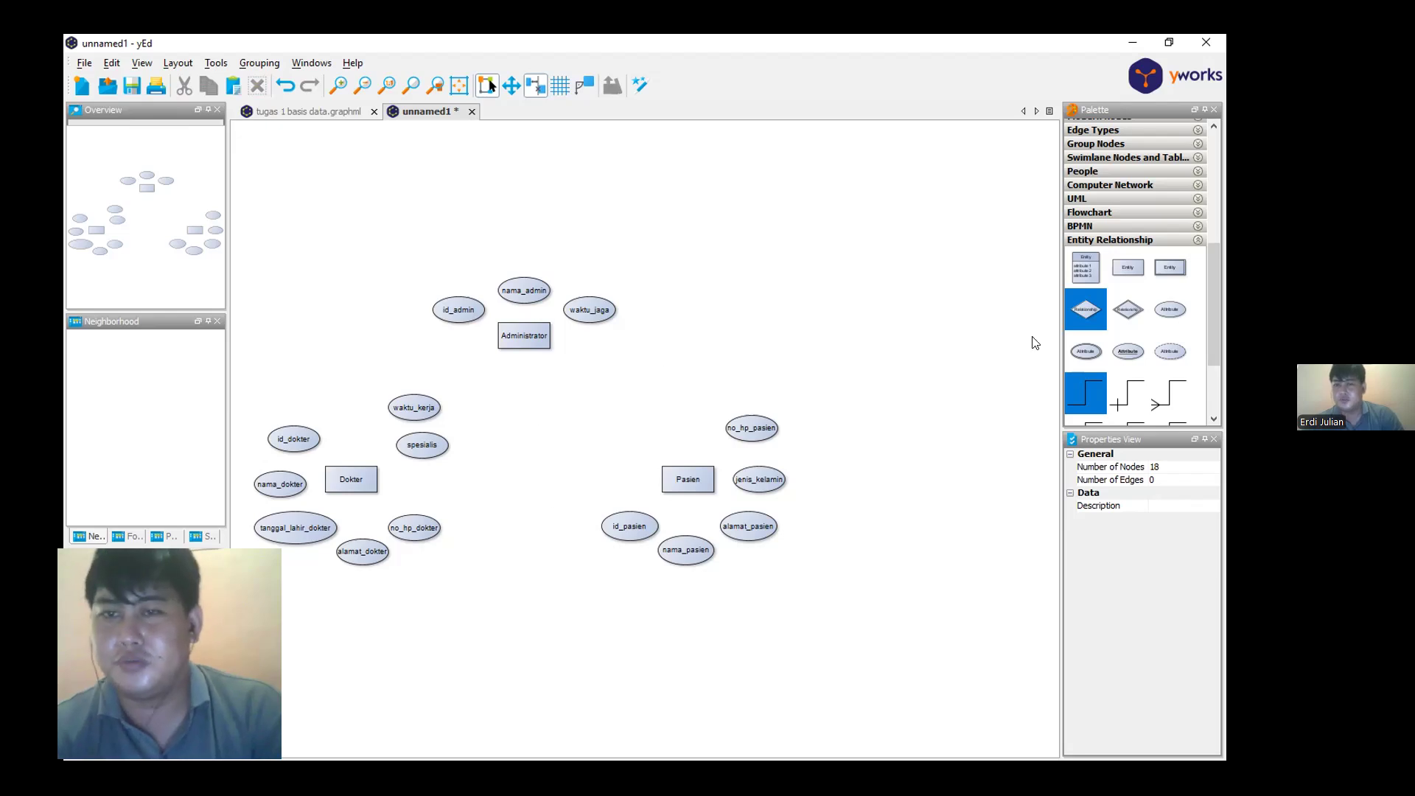
Move the waktu_kerja ellipse from above the Dokter entity to just below tanggal_lahir_dokter
{"action": "left_click_drag", "start_coordinate": [396, 411], "coordinate": [391, 587]}
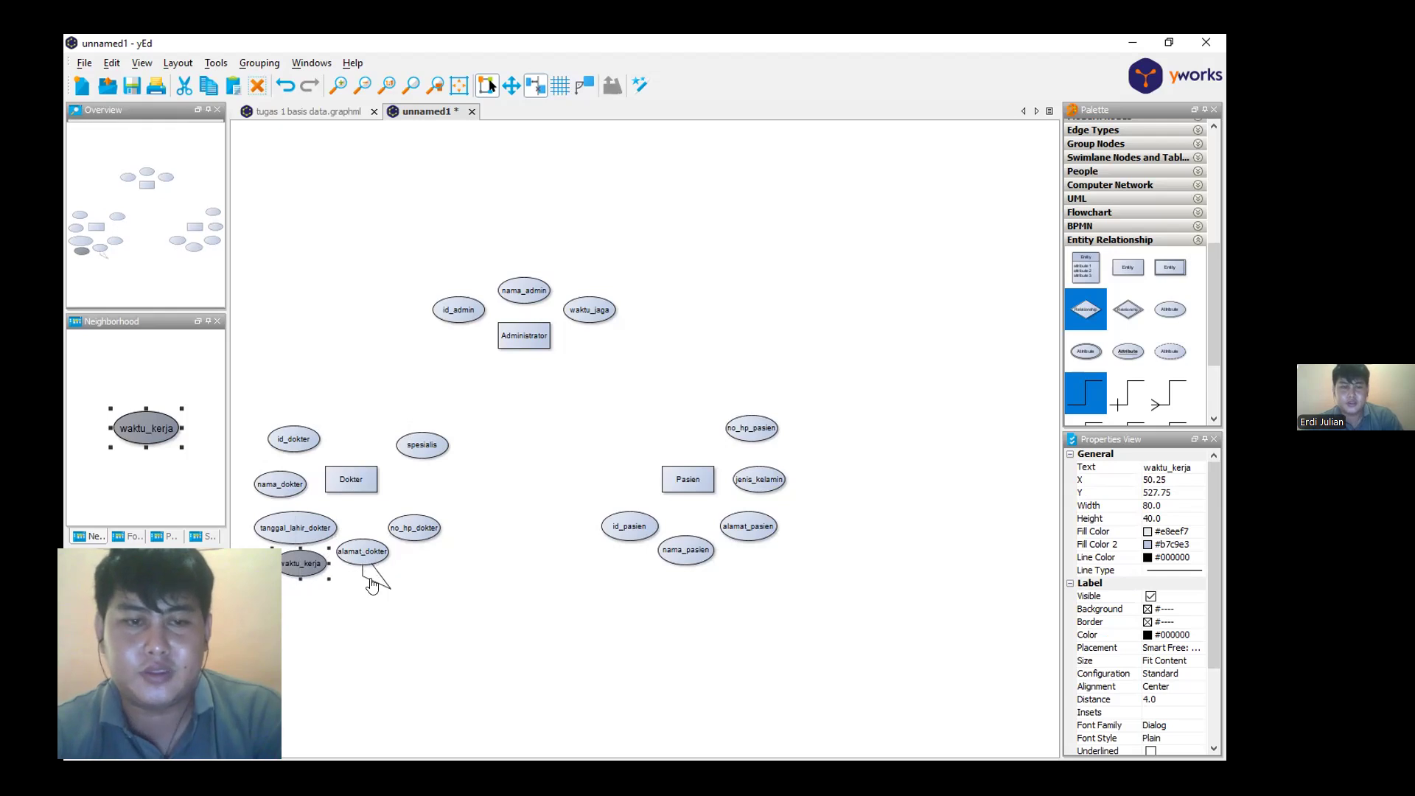
{"action": "left_click", "coordinate": [364, 554]}
{"action": "key", "text": "Delete"}
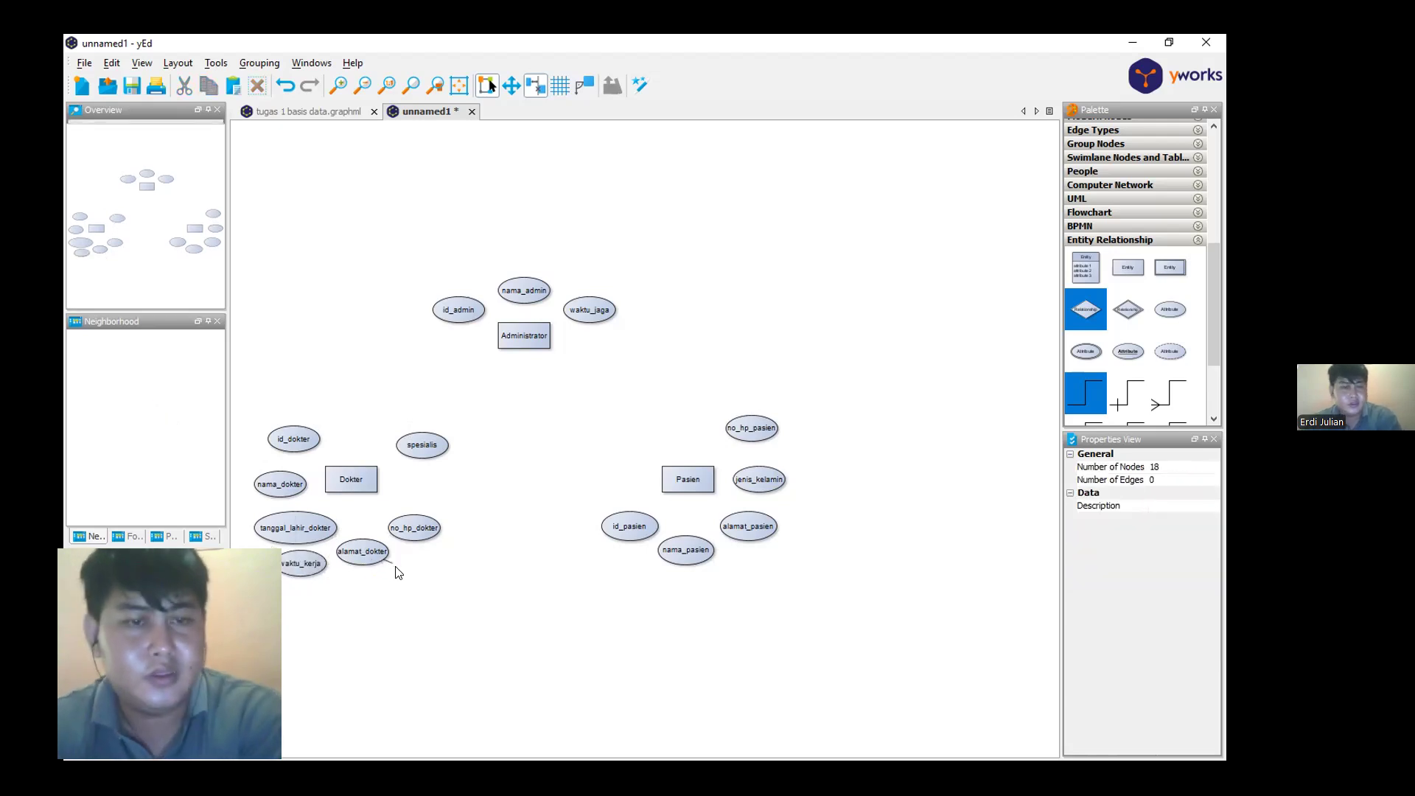
{"action": "left_click_drag", "start_coordinate": [370, 564], "coordinate": [380, 571]}
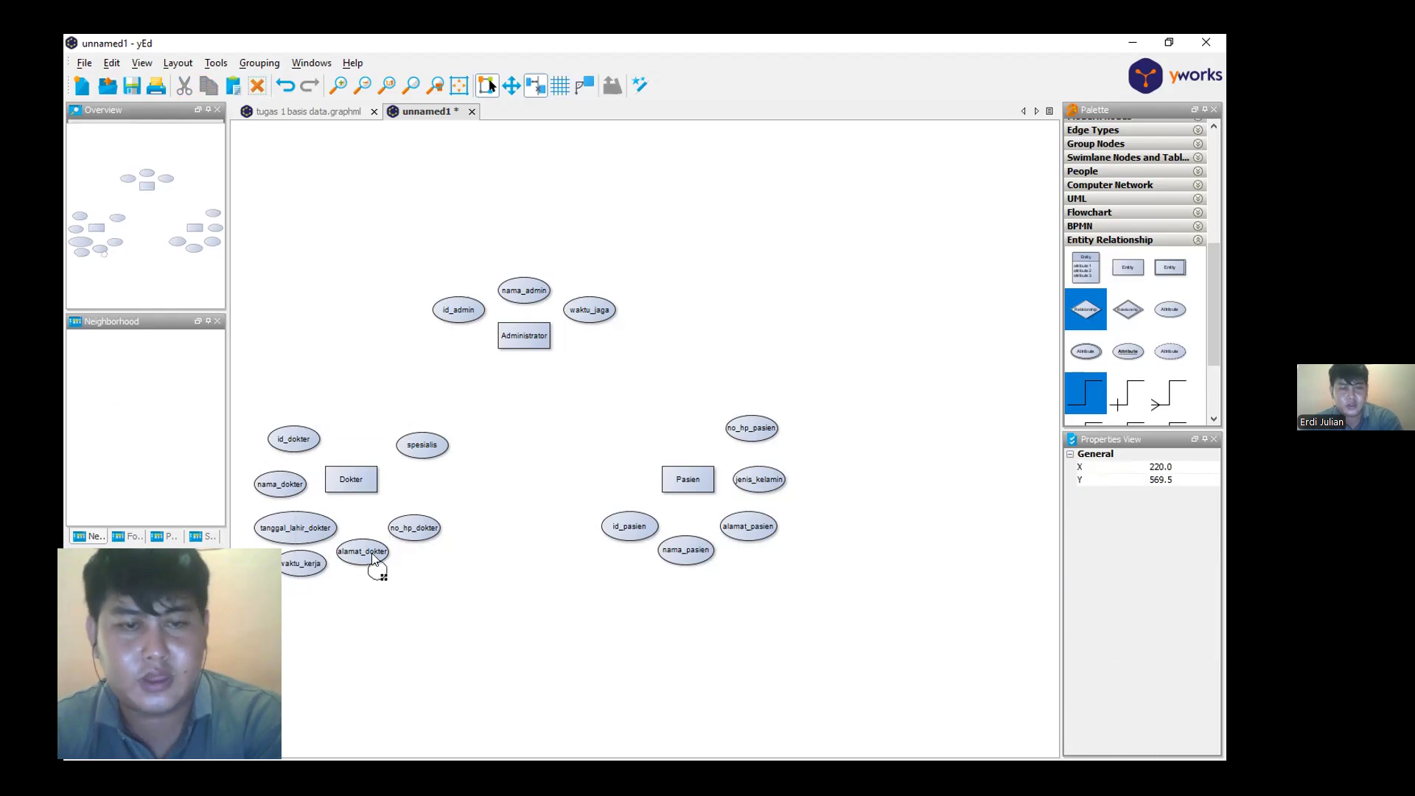
{"action": "left_click", "coordinate": [372, 554]}
{"action": "left_click", "coordinate": [383, 577]}
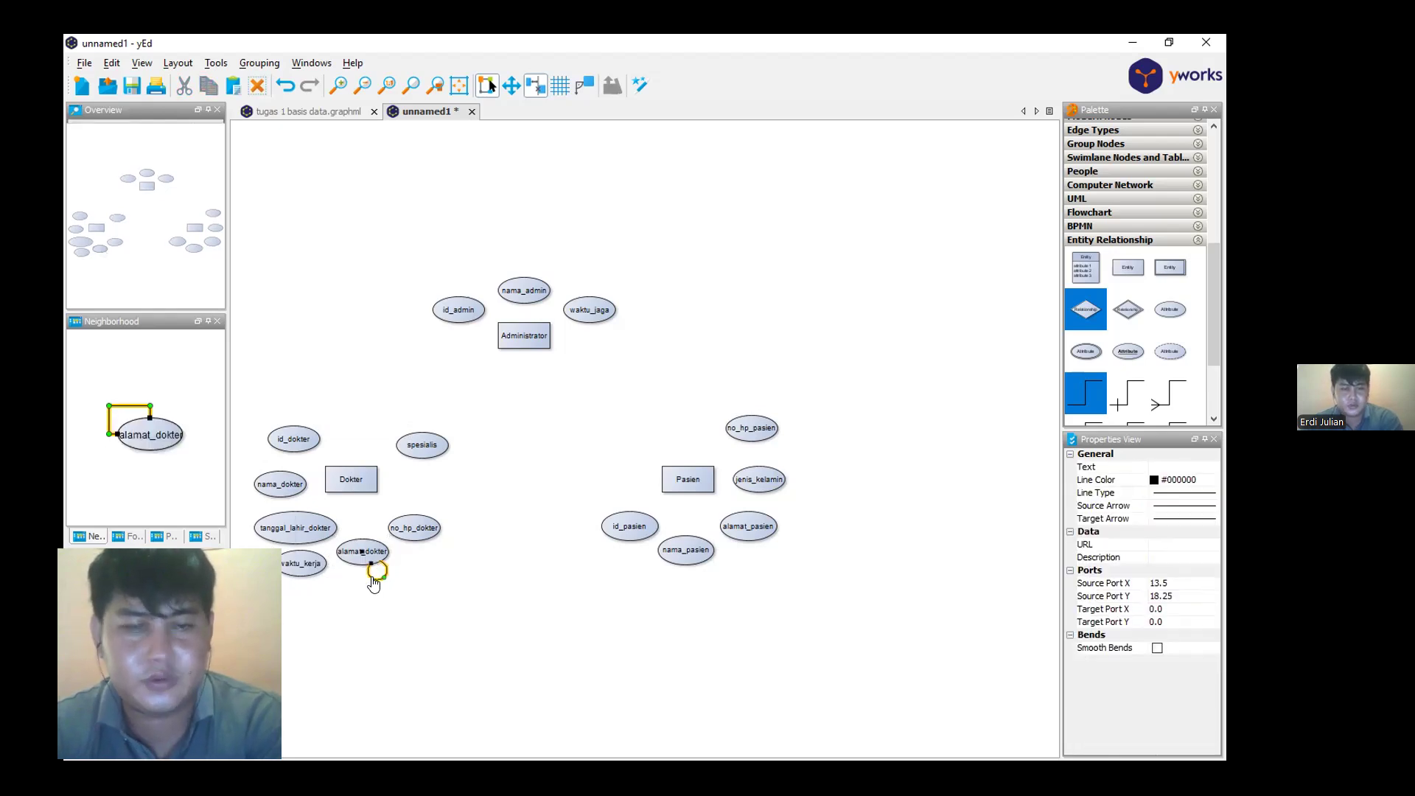
{"action": "key", "text": "Delete"}
Spread out the Dokter attributes by shifting alamat_dokter, waktu_kerja, tanggal_lahir_dokter, no_hp_dokter and spesialis away from crowded neighbours
{"action": "left_click", "coordinate": [365, 553]}
{"action": "left_click_drag", "start_coordinate": [364, 553], "coordinate": [330, 574]}
{"action": "left_click", "coordinate": [318, 574]}
{"action": "left_click", "coordinate": [290, 527]}
{"action": "left_click_drag", "start_coordinate": [290, 526], "coordinate": [280, 526]}
{"action": "left_click", "coordinate": [406, 536]}
{"action": "left_click_drag", "start_coordinate": [405, 535], "coordinate": [420, 546]}
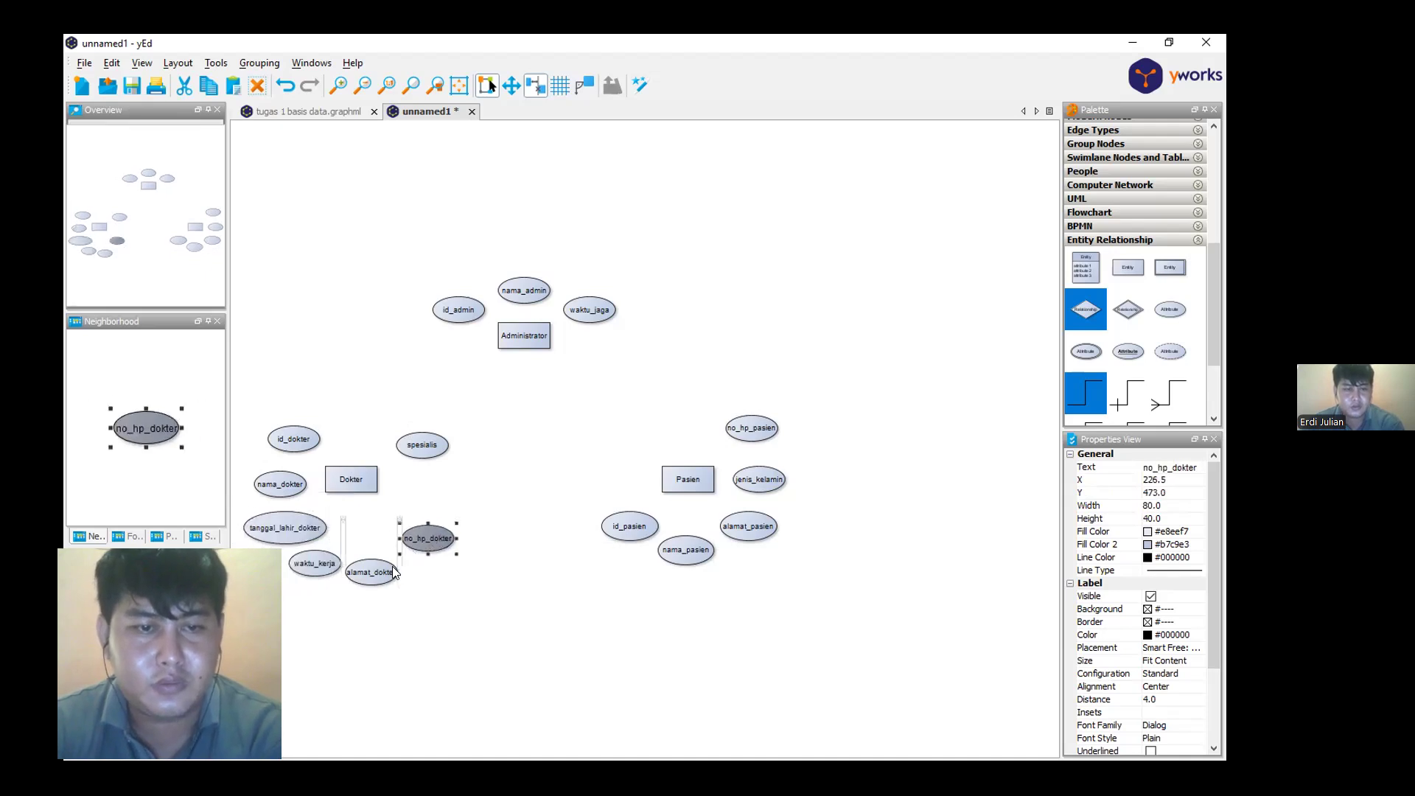
{"action": "left_click", "coordinate": [422, 444]}
{"action": "left_click_drag", "start_coordinate": [422, 445], "coordinate": [437, 440]}
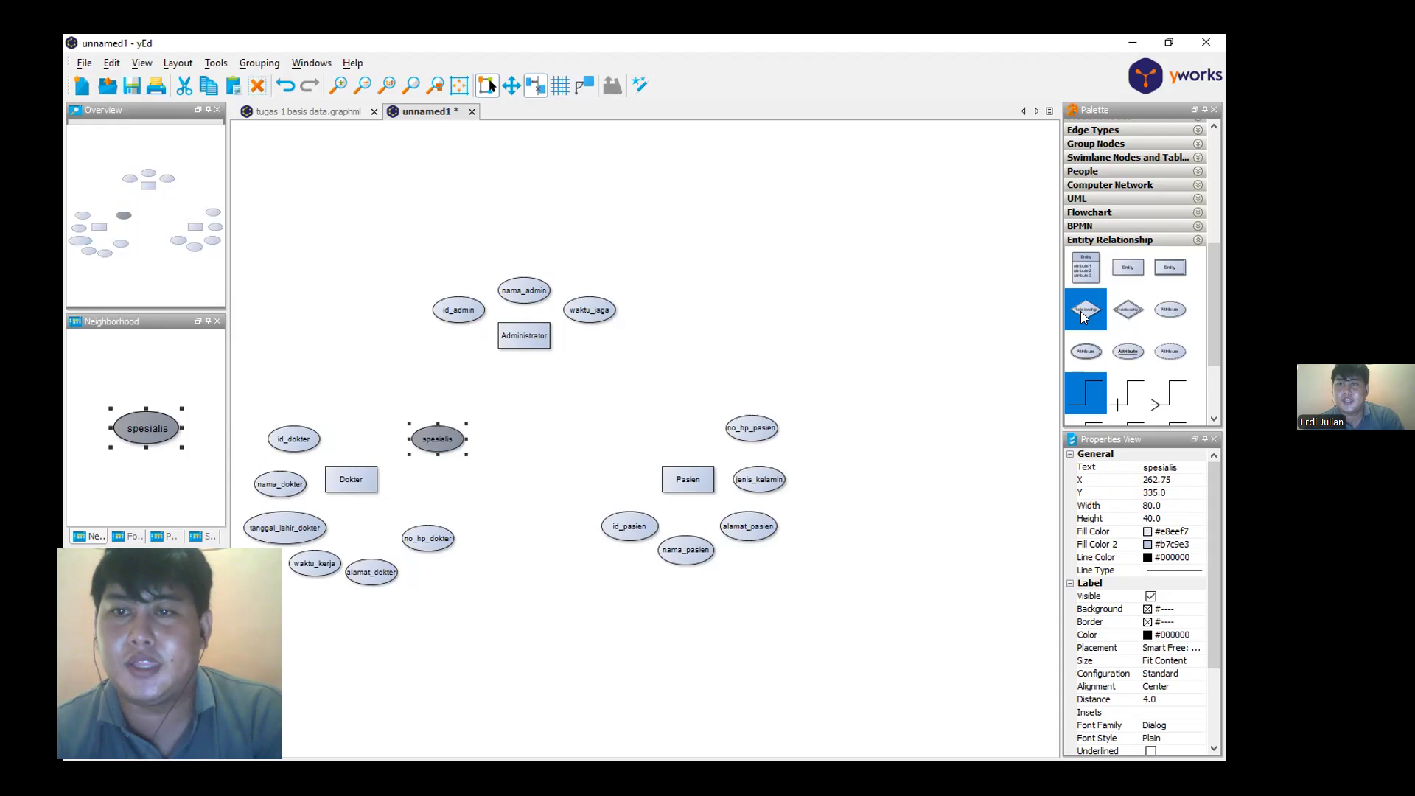
Add three Relationship diamonds: one above Dokter, one above Pasien, and one centred between Dokter and Pasien
{"action": "left_click_drag", "start_coordinate": [1080, 315], "coordinate": [352, 334]}
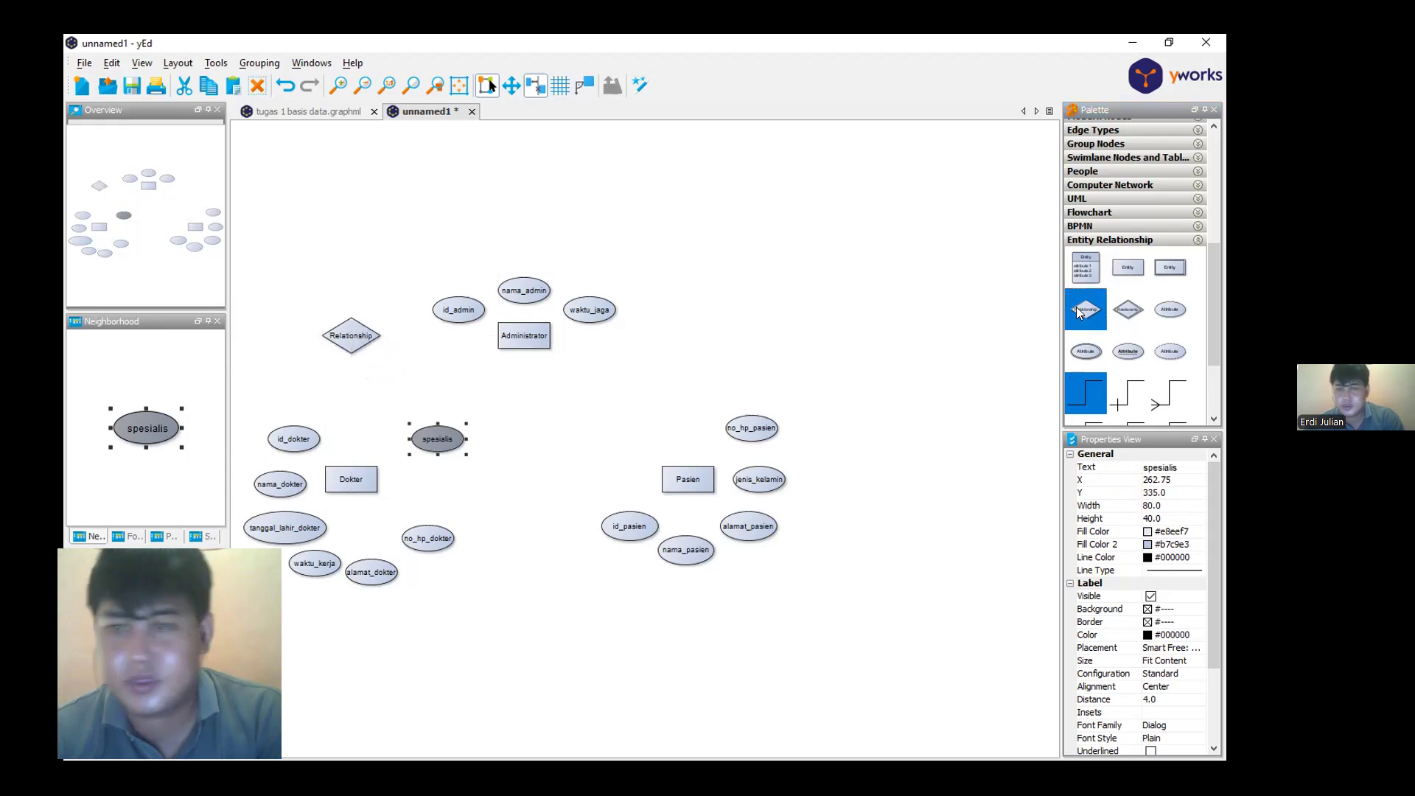
{"action": "left_click_drag", "start_coordinate": [577, 462], "coordinate": [510, 471]}
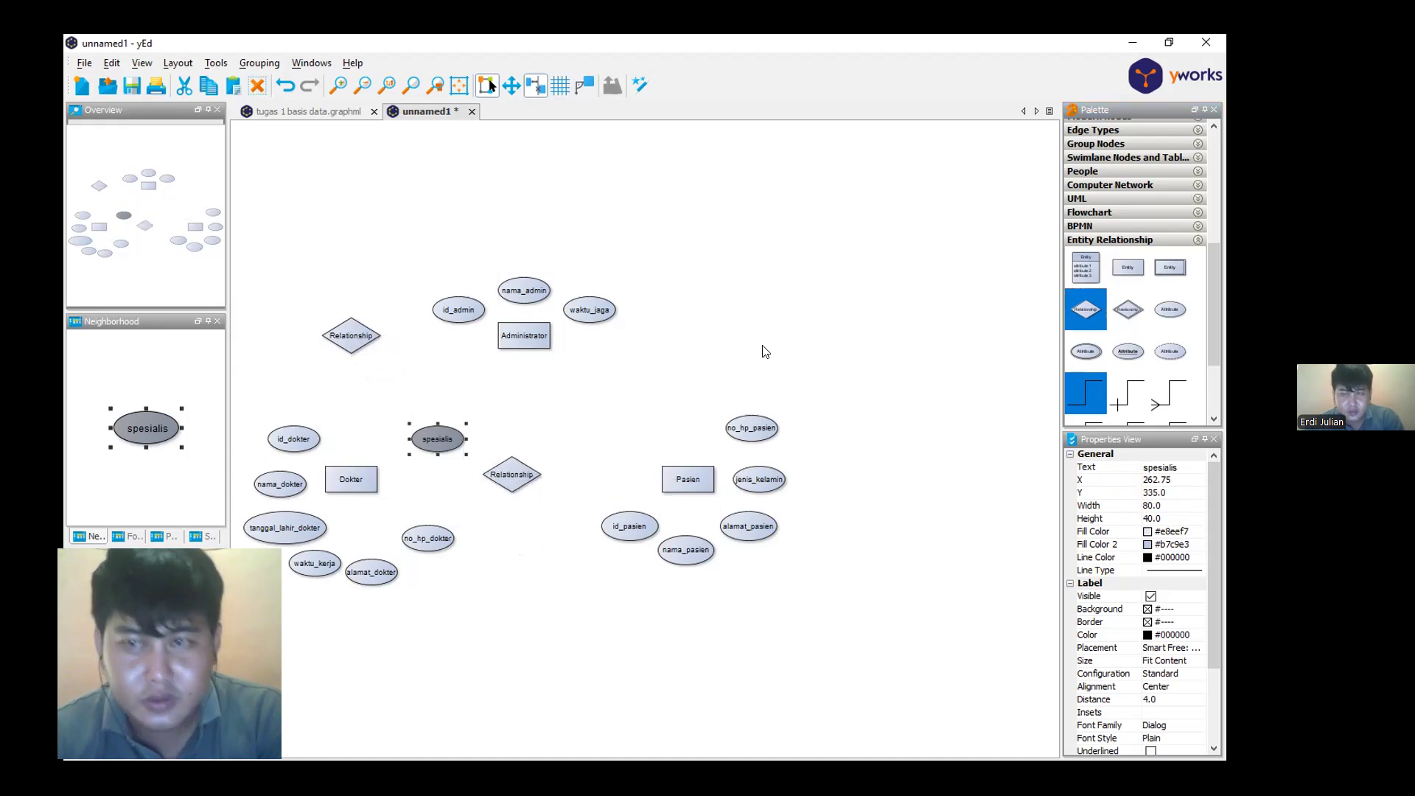
{"action": "left_click_drag", "start_coordinate": [680, 342], "coordinate": [687, 335]}
{"action": "left_click", "coordinate": [514, 479]}
{"action": "left_click_drag", "start_coordinate": [514, 479], "coordinate": [521, 483]}
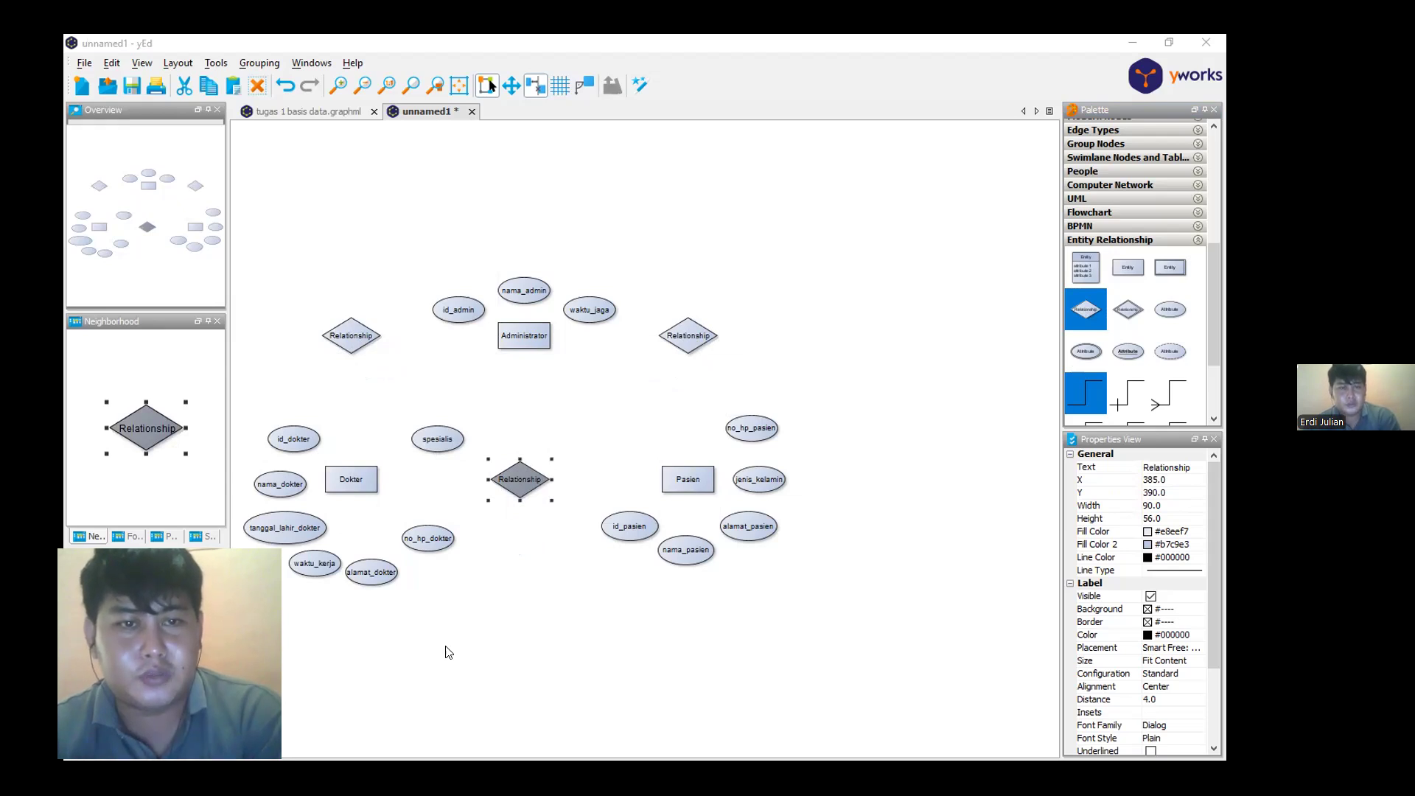
Label the relationship diamond above Dokter as Memberikan Data
{"action": "double_click", "coordinate": [349, 336]}
{"action": "type", "text": "memberikan data"}
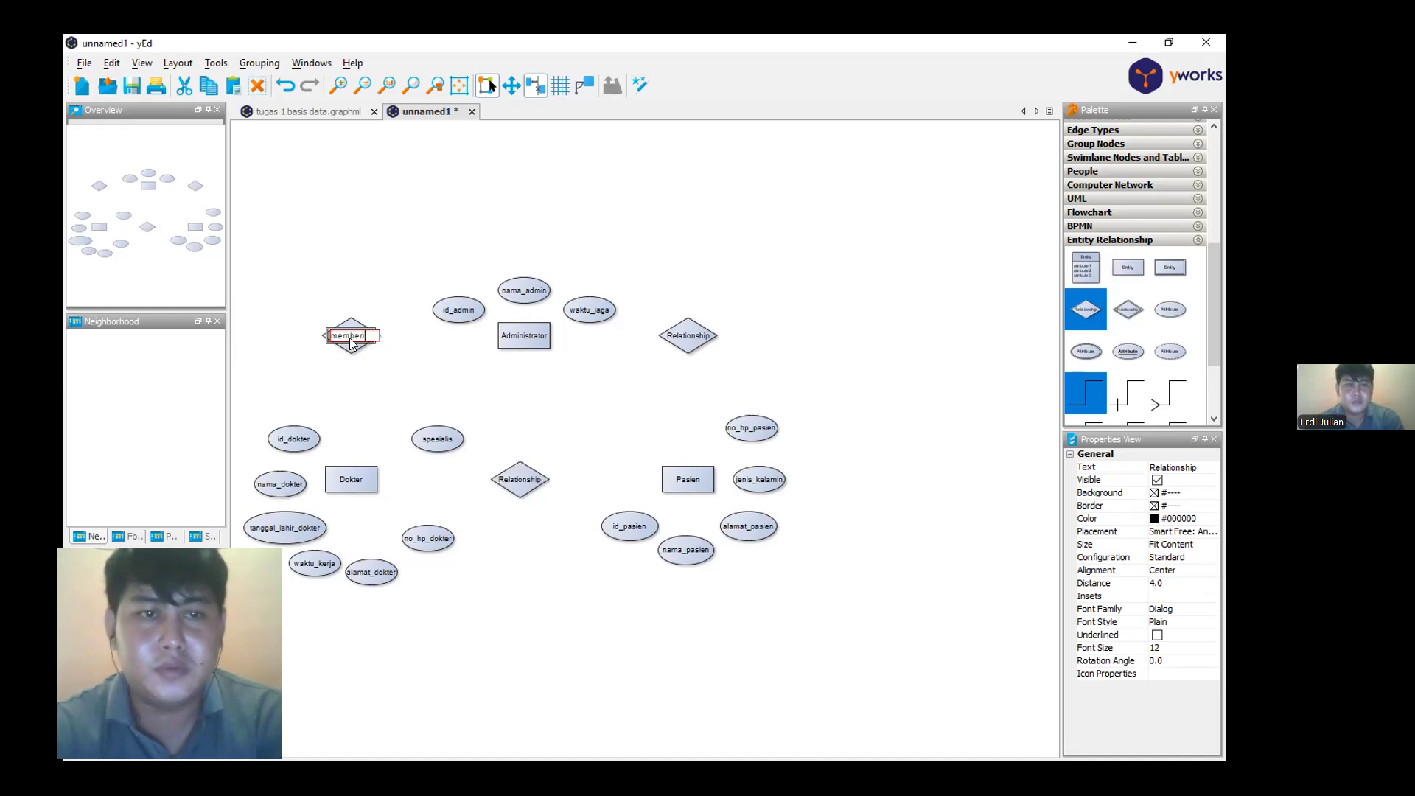
{"action": "key", "text": "BackSpace"}
{"action": "key", "text": "BackSpace"}
{"action": "key", "text": "BackSpace"}
{"action": "key", "text": "BackSpace"}
{"action": "key", "text": "BackSpace"}
{"action": "key", "text": "BackSpace"}
{"action": "key", "text": "BackSpace"}
{"action": "key", "text": "BackSpace"}
{"action": "key", "text": "BackSpace"}
{"action": "key", "text": "BackSpace"}
{"action": "key", "text": "BackSpace"}
{"action": "key", "text": "BackSpace"}
{"action": "key", "text": "BackSpace"}
{"action": "key", "text": "BackSpace"}
{"action": "key", "text": "BackSpace"}
{"action": "type", "text": "Me"}
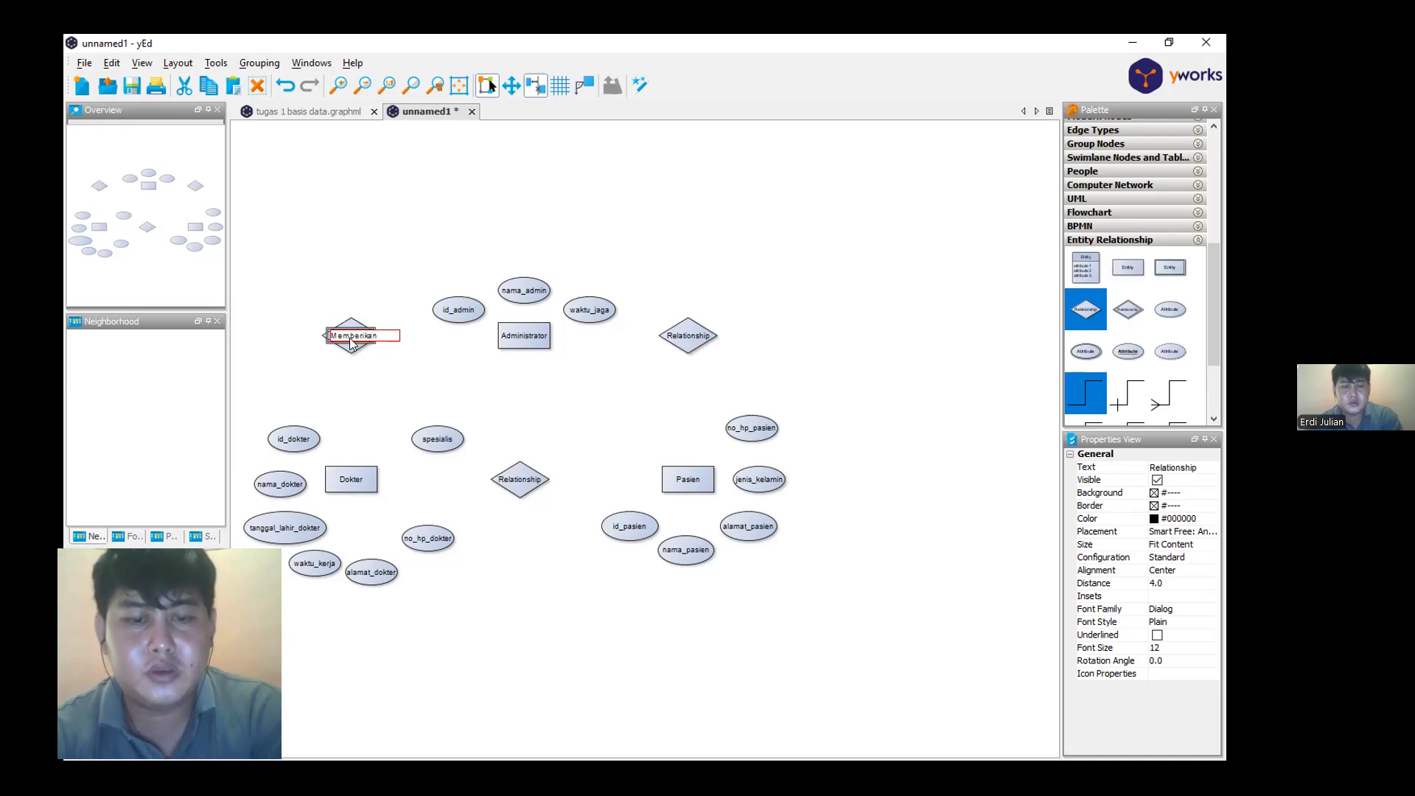
{"action": "key", "text": "Return"}
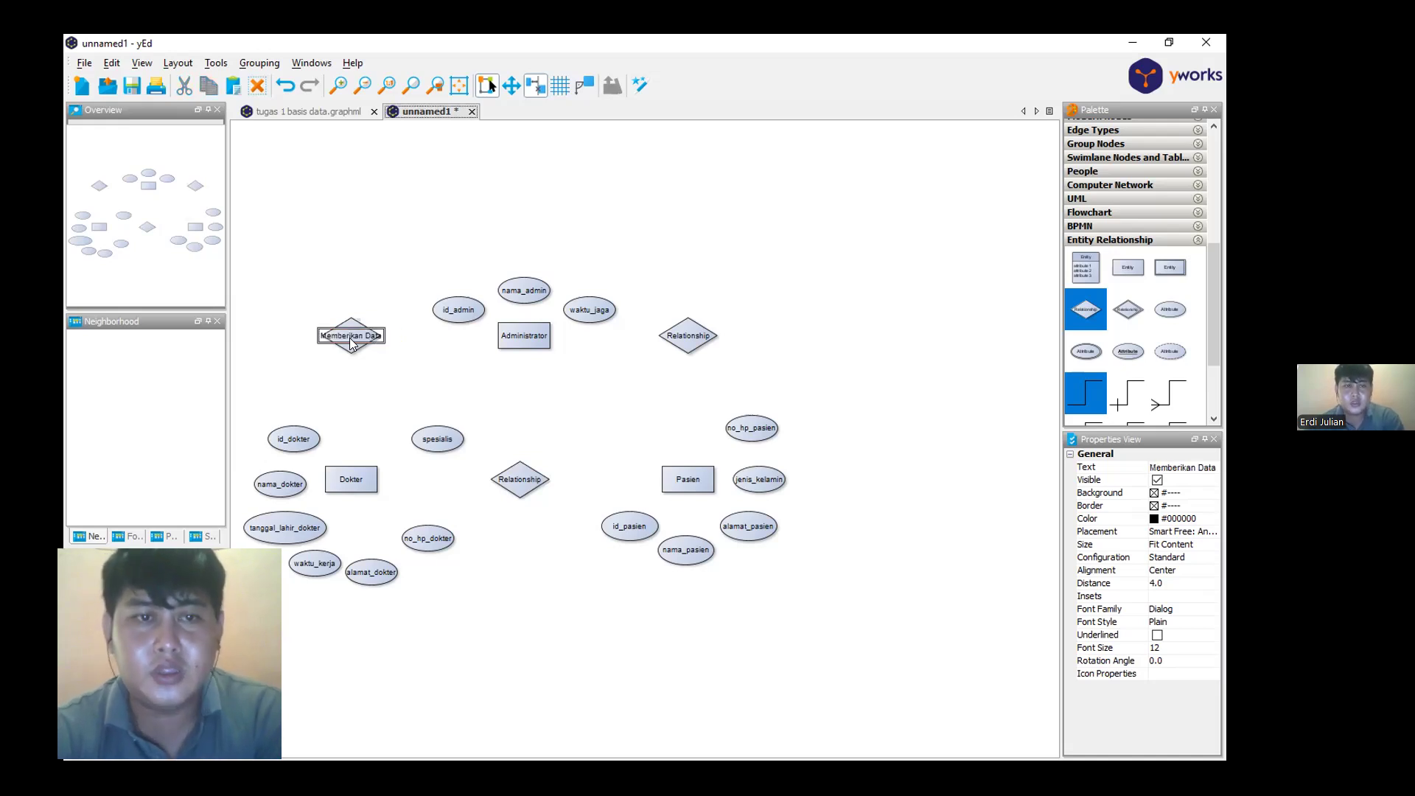
Enlarge the Memberikan Data diamond around its label to about 112.5 wide and 74.75 high
{"action": "left_click", "coordinate": [356, 322]}
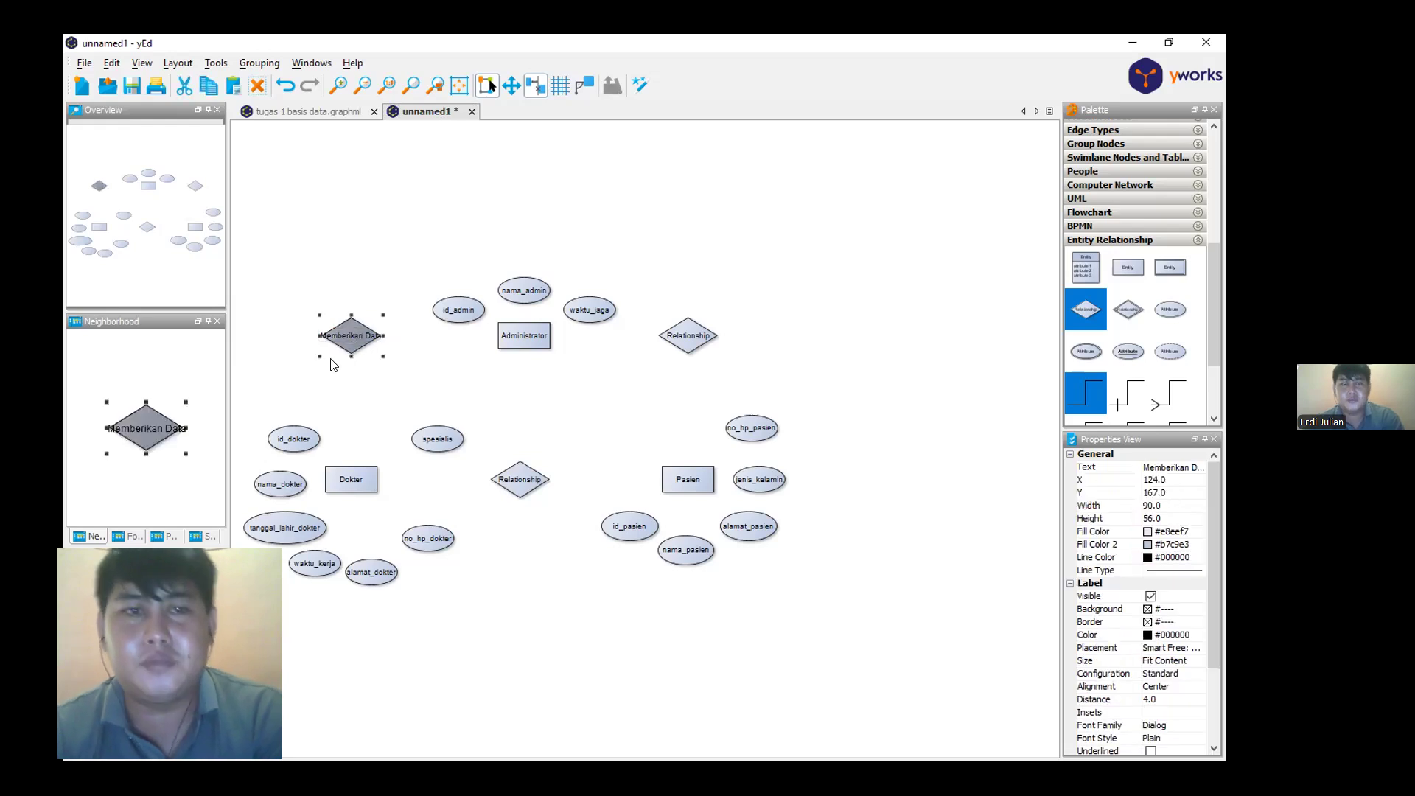
{"action": "left_click", "coordinate": [331, 351]}
{"action": "left_click", "coordinate": [337, 346]}
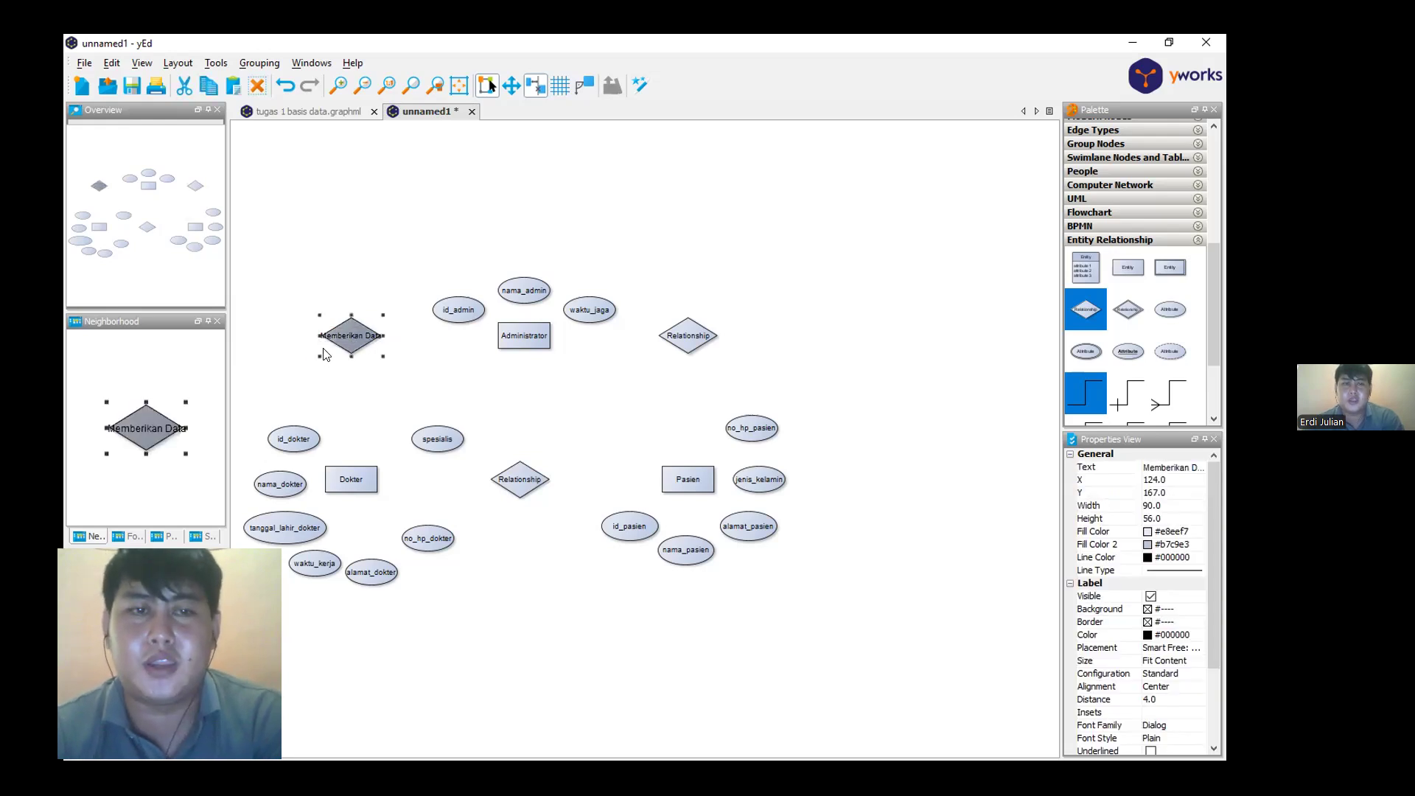
{"action": "left_click_drag", "start_coordinate": [313, 360], "coordinate": [349, 348]}
Label the relationship diamond above Pasien as Mendaftar and enlarge it to about the width of the Memberikan Data diamond
{"action": "left_click", "coordinate": [691, 340]}
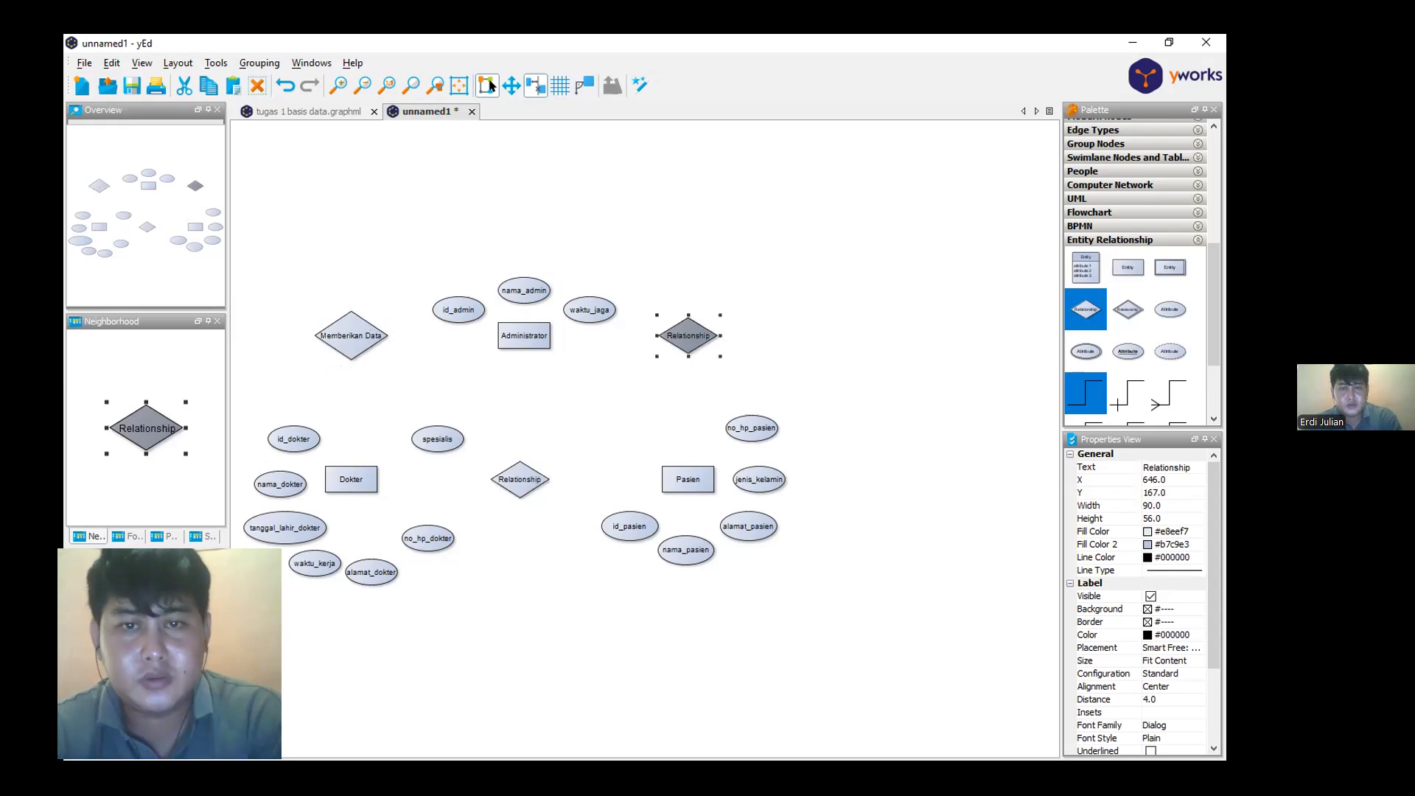
{"action": "key", "text": "F2"}
{"action": "type", "text": "Mend"}
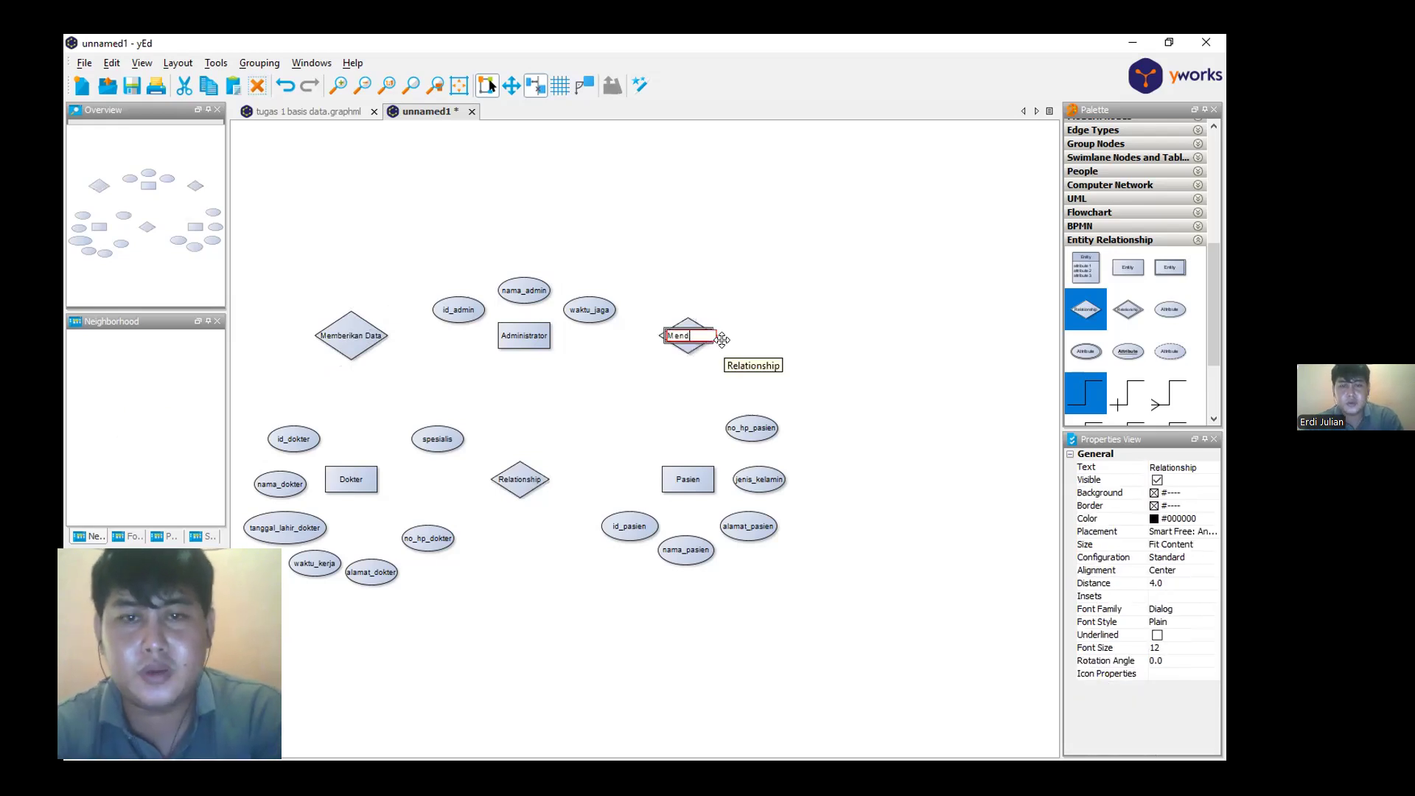
{"action": "type", "text": "aftar"}
{"action": "key", "text": "Return"}
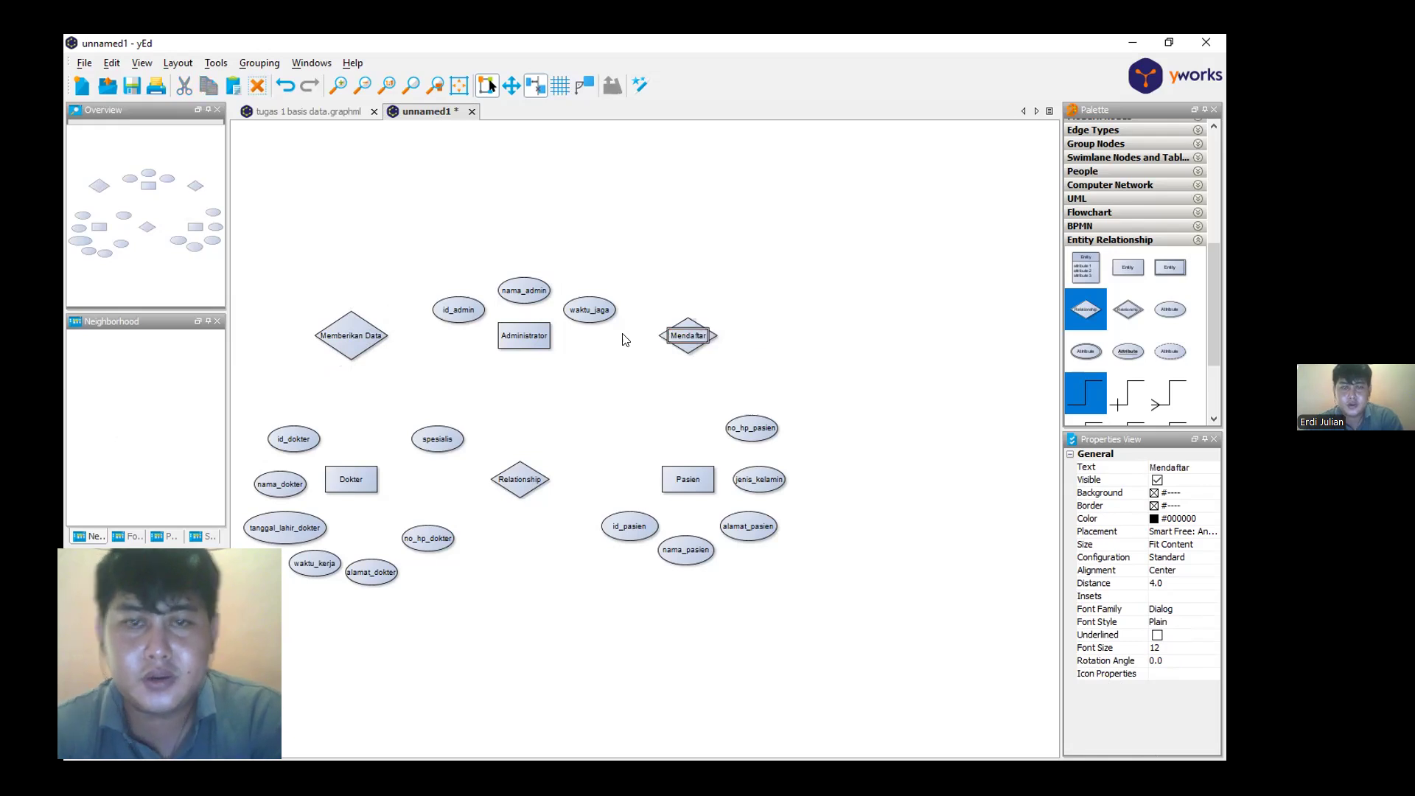
{"action": "left_click", "coordinate": [717, 325]}
{"action": "mouse_move", "coordinate": [720, 314]}
{"action": "left_mouse_down"}
{"action": "mouse_move", "coordinate": [728, 304]}
{"action": "mouse_move", "coordinate": [696, 324]}
{"action": "left_mouse_up"}
{"action": "left_click", "coordinate": [356, 325]}
{"action": "left_click_drag", "start_coordinate": [352, 325], "coordinate": [356, 326]}
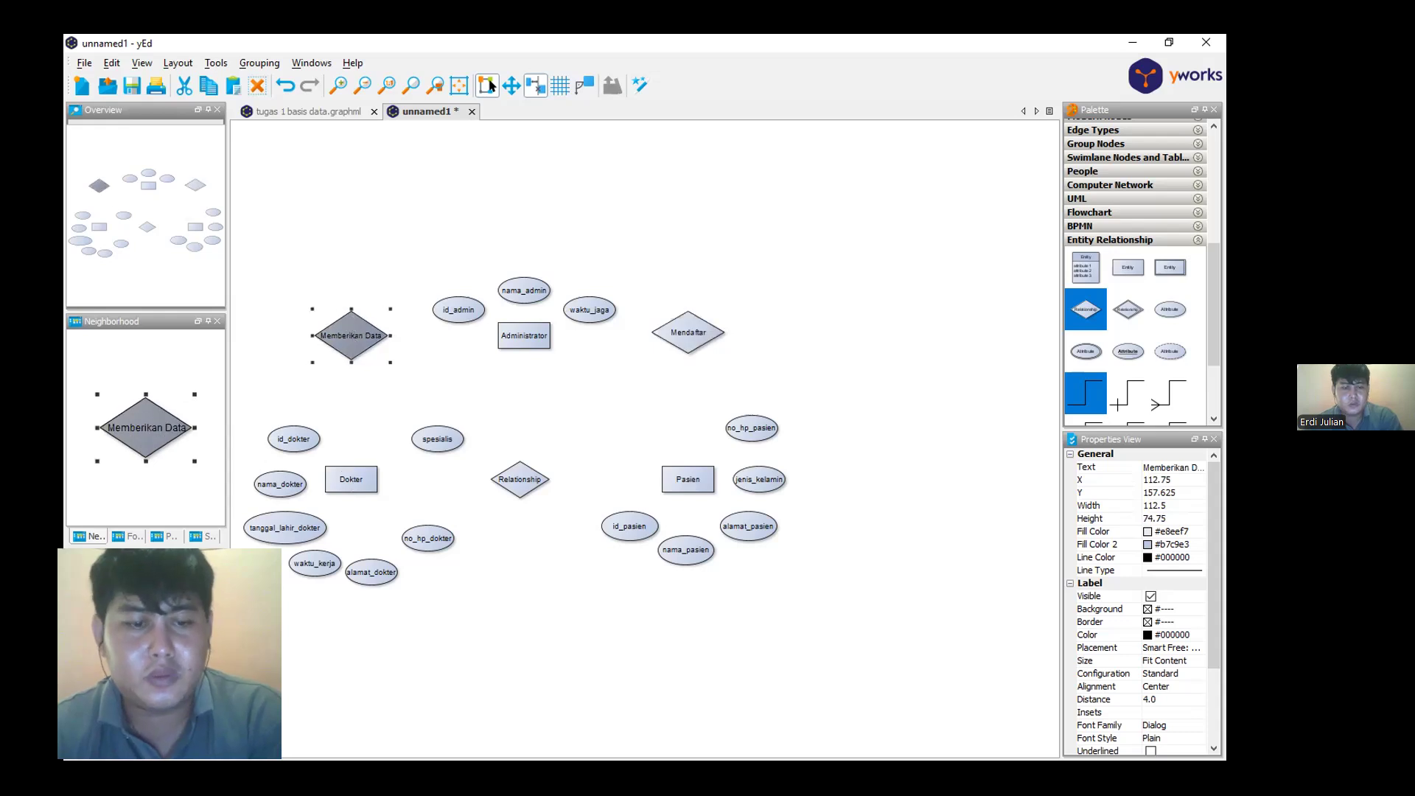
Label the diamond between Dokter and Pasien as Memeriksa and slightly enlarge it
{"action": "double_click", "coordinate": [513, 479]}
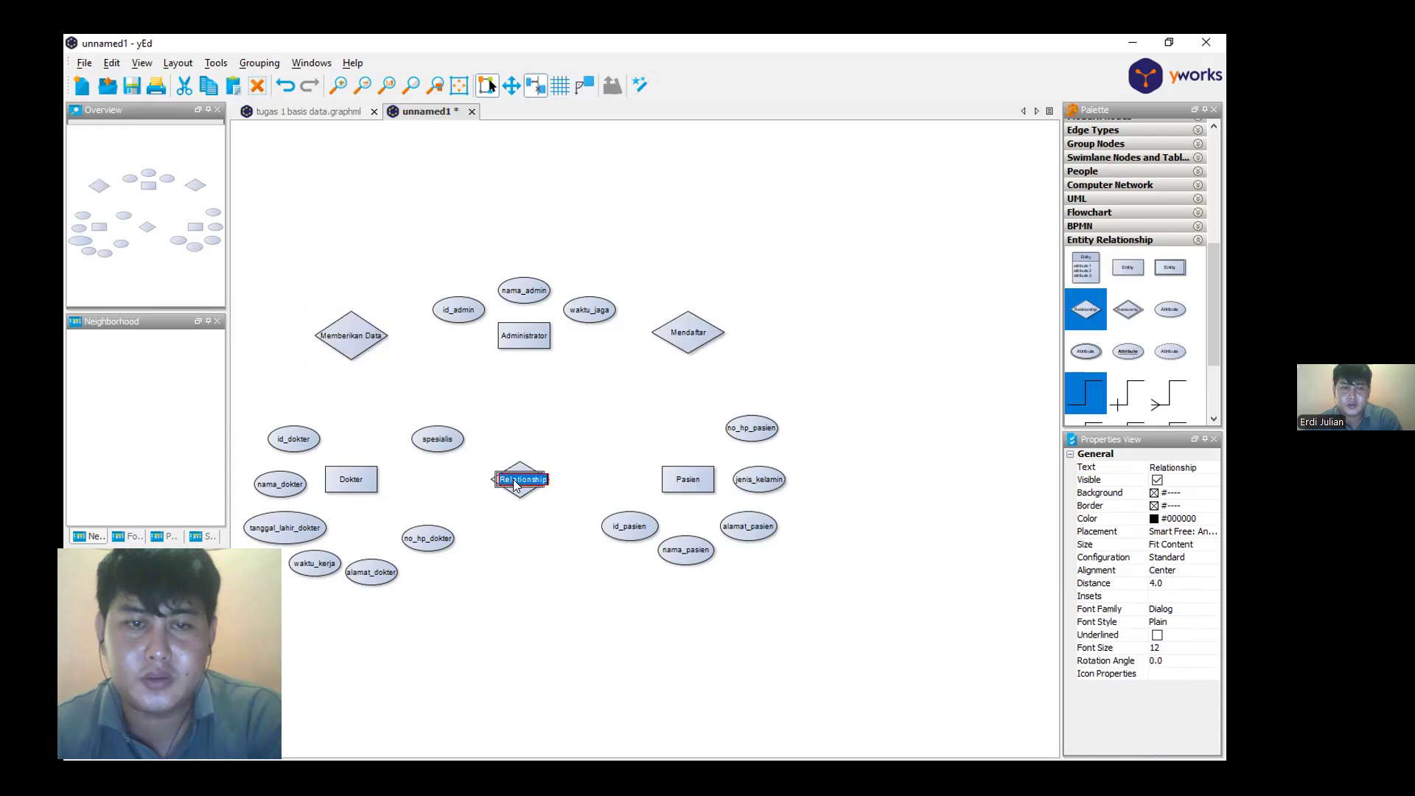
{"action": "type", "text": "Memeriksa"}
{"action": "key", "text": "Return"}
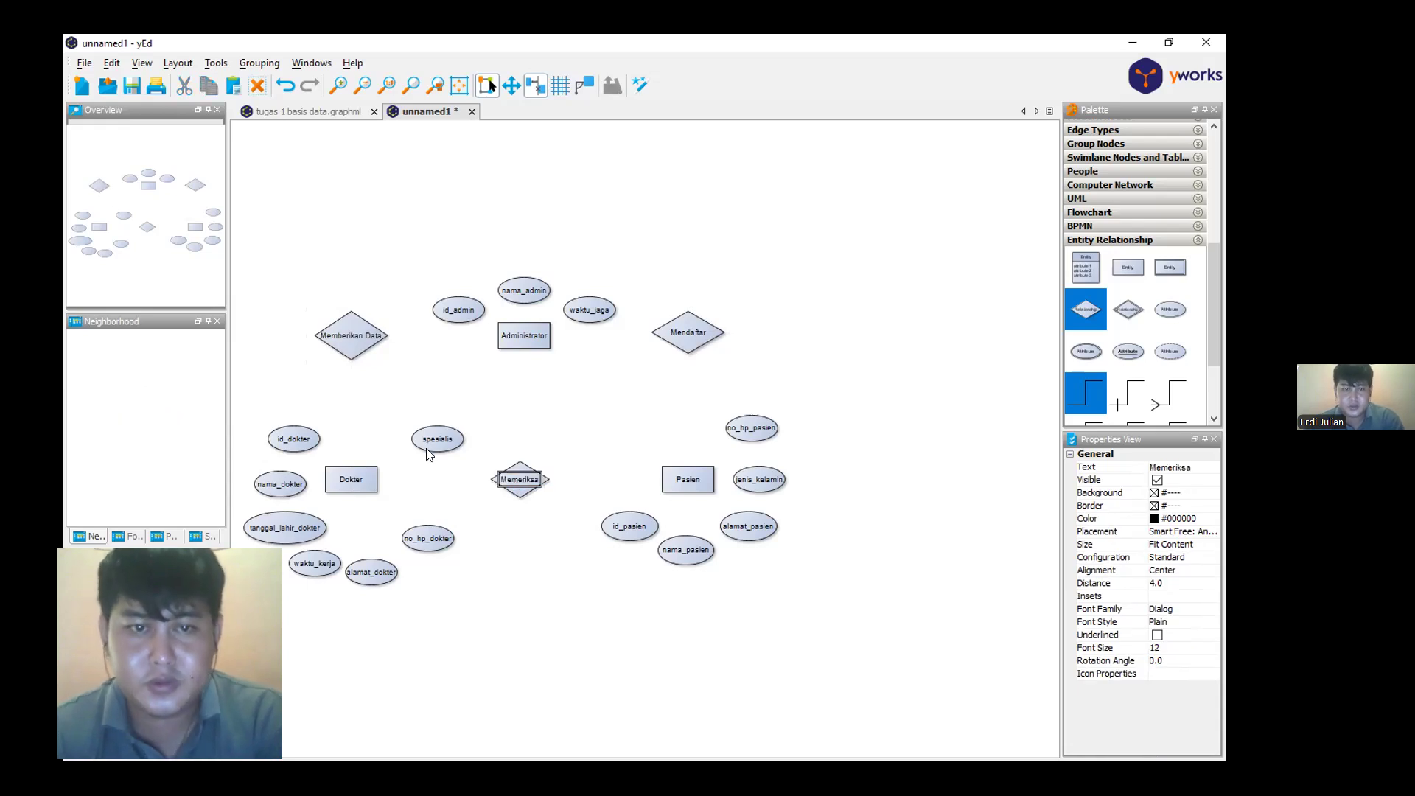
{"action": "left_click", "coordinate": [519, 474]}
{"action": "left_click_drag", "start_coordinate": [553, 458], "coordinate": [539, 472]}
{"action": "left_click", "coordinate": [507, 581]}
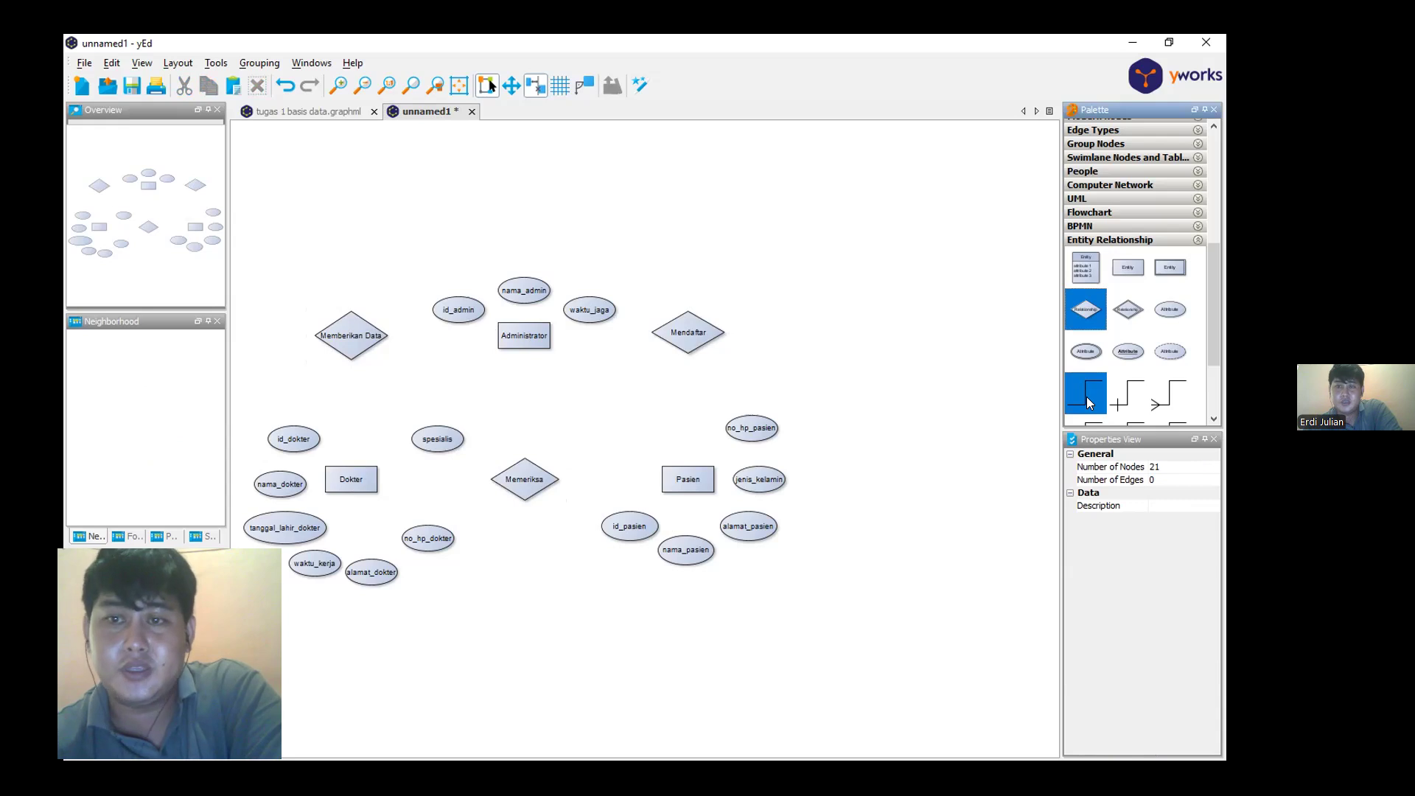
Connect Administrator, Dokter and Pasien to each of their attribute ellipses with plain lines
{"action": "left_click_drag", "start_coordinate": [536, 336], "coordinate": [580, 312]}
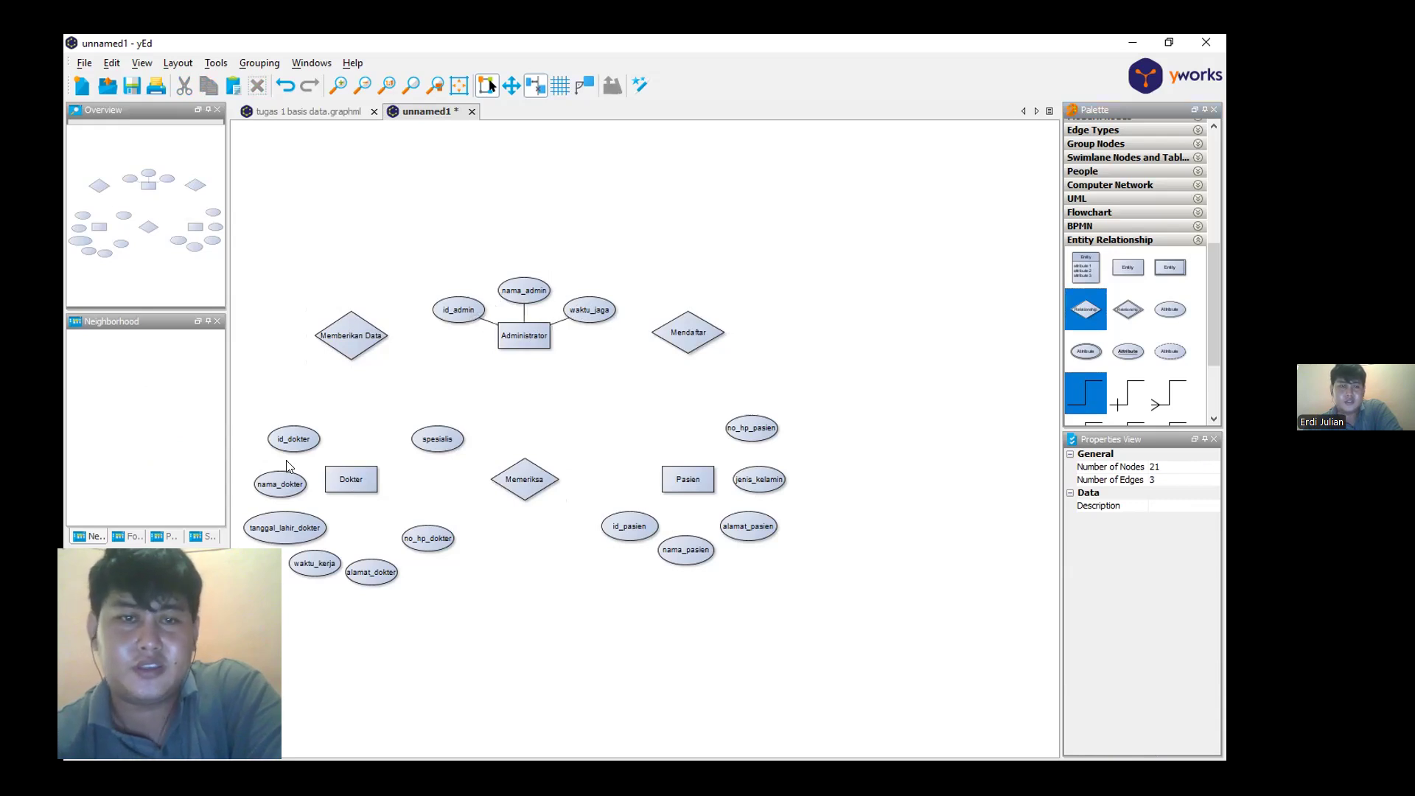
{"action": "left_click_drag", "start_coordinate": [335, 474], "coordinate": [420, 538]}
{"action": "left_click_drag", "start_coordinate": [375, 475], "coordinate": [435, 443]}
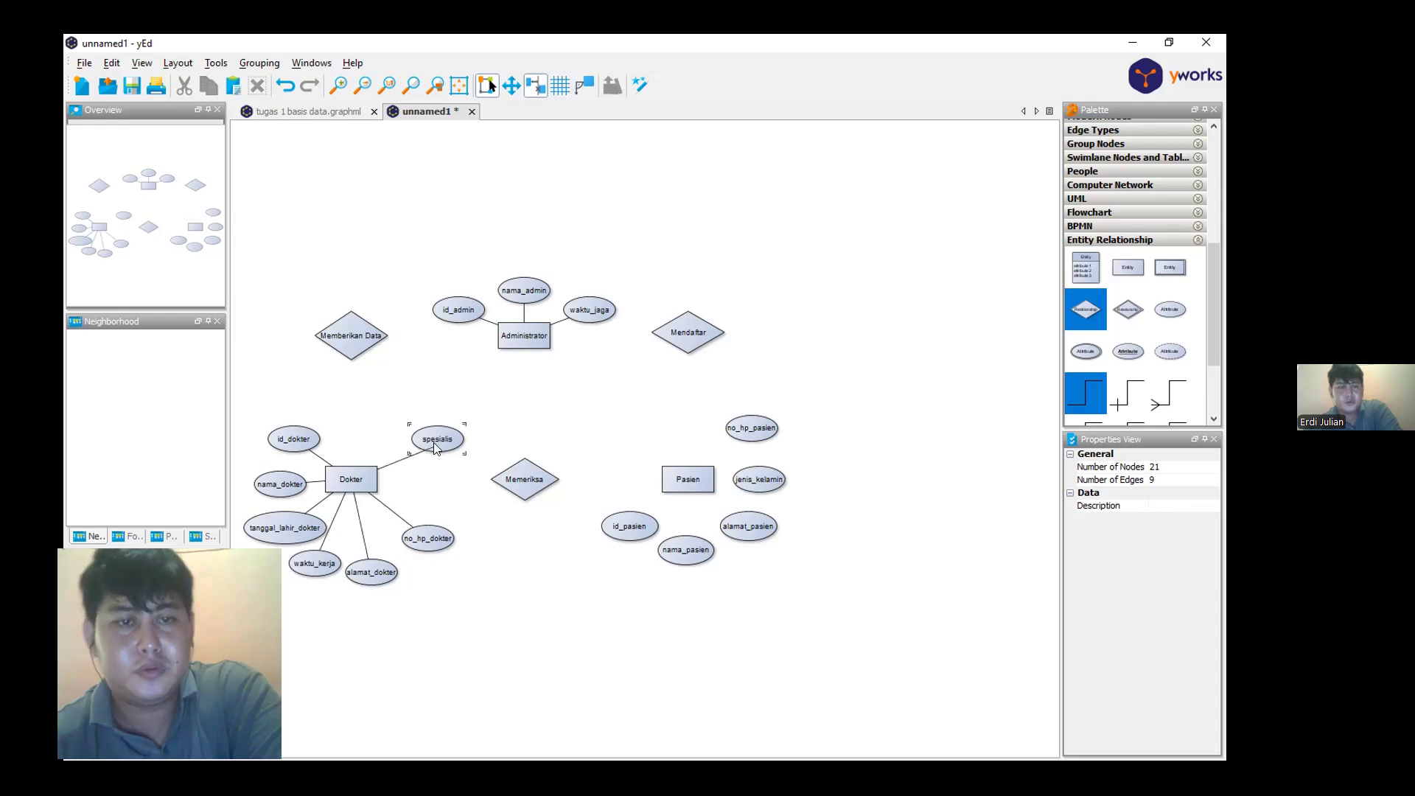
{"action": "left_click_drag", "start_coordinate": [639, 514], "coordinate": [746, 526]}
{"action": "left_click_drag", "start_coordinate": [713, 480], "coordinate": [742, 428]}
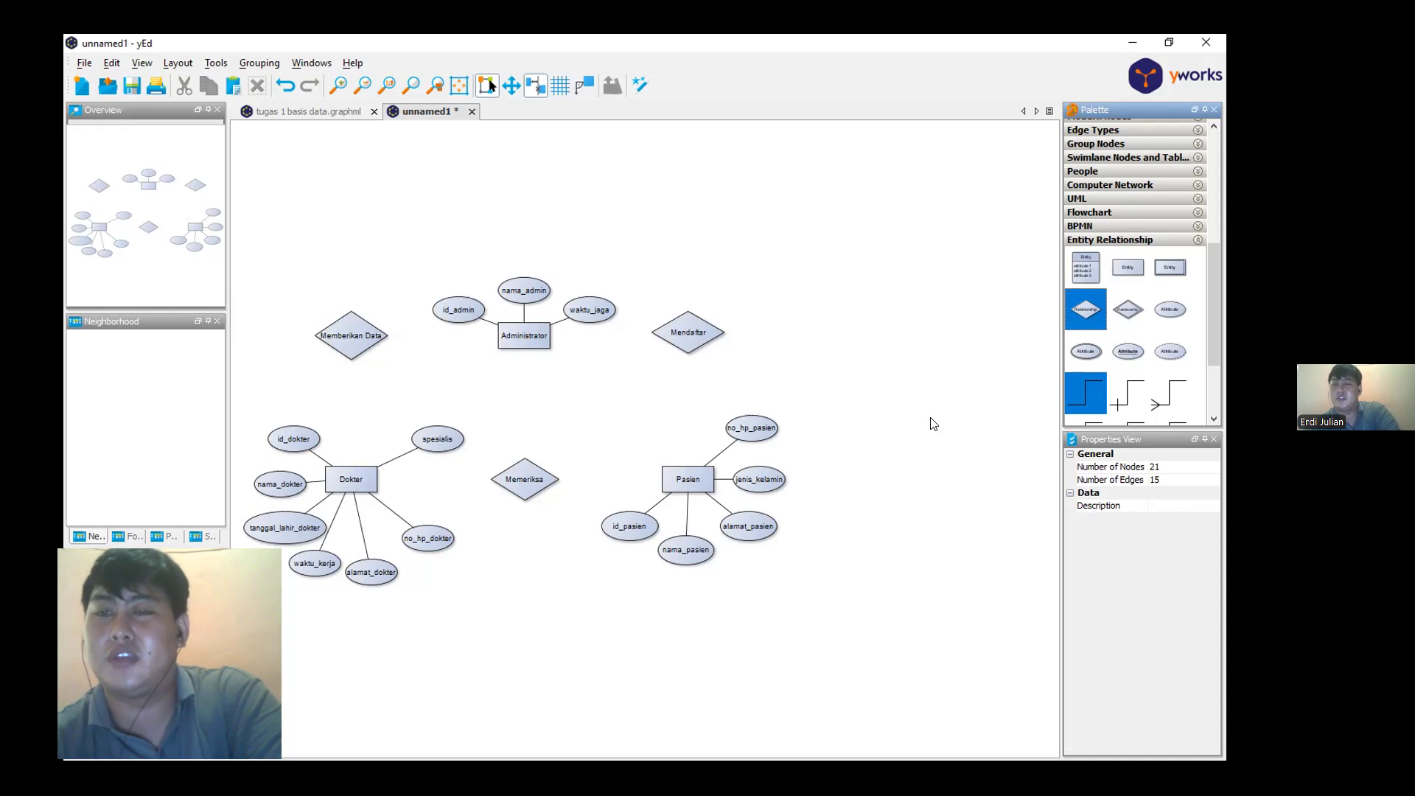
Using crow's-foot edges, connect Dokter and Administrator to Memberikan Data, Dokter and Pasien to Memeriksa, and Pasien and Administrator to Mendaftar
{"action": "left_click", "coordinate": [1165, 398]}
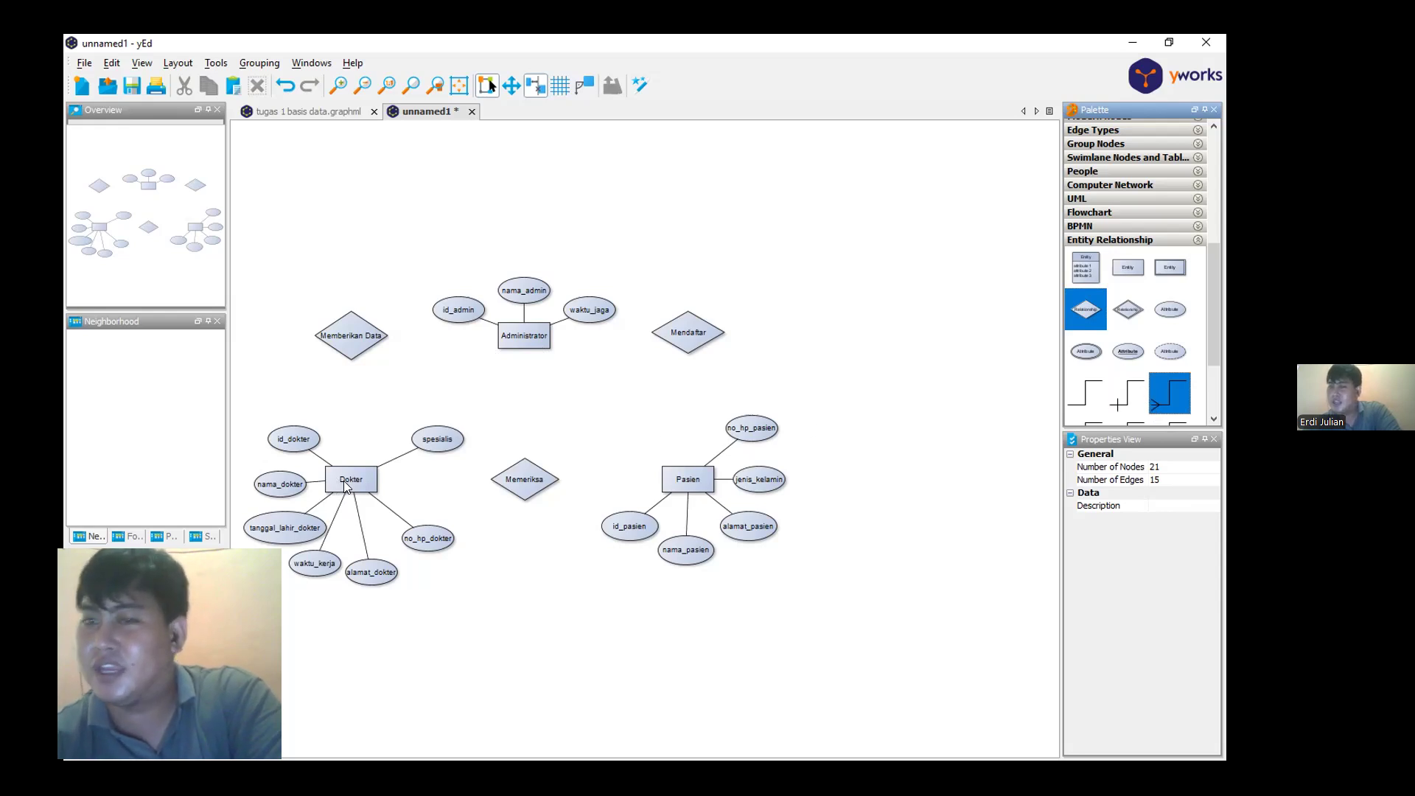
{"action": "left_click_drag", "start_coordinate": [351, 484], "coordinate": [350, 355]}
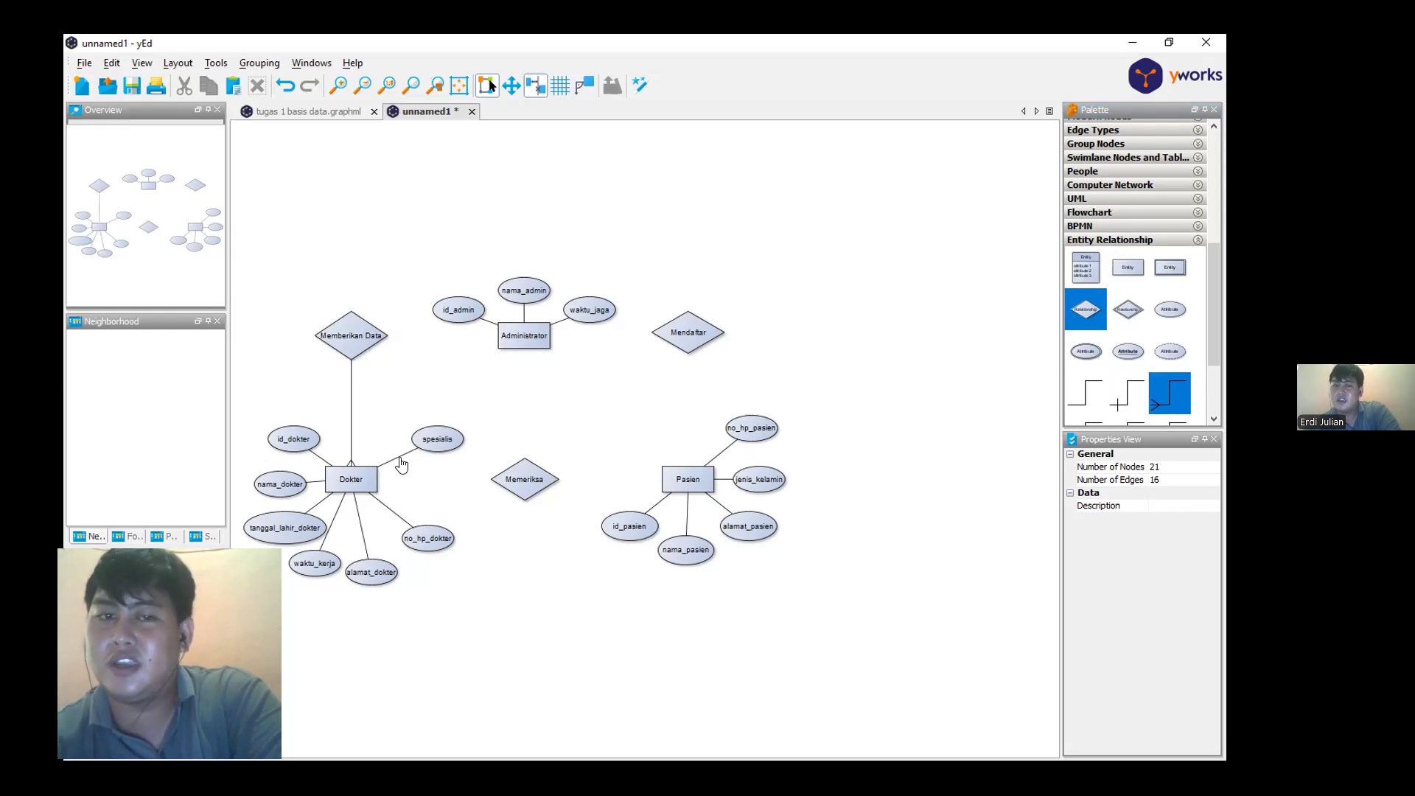
{"action": "left_click_drag", "start_coordinate": [364, 480], "coordinate": [688, 348]}
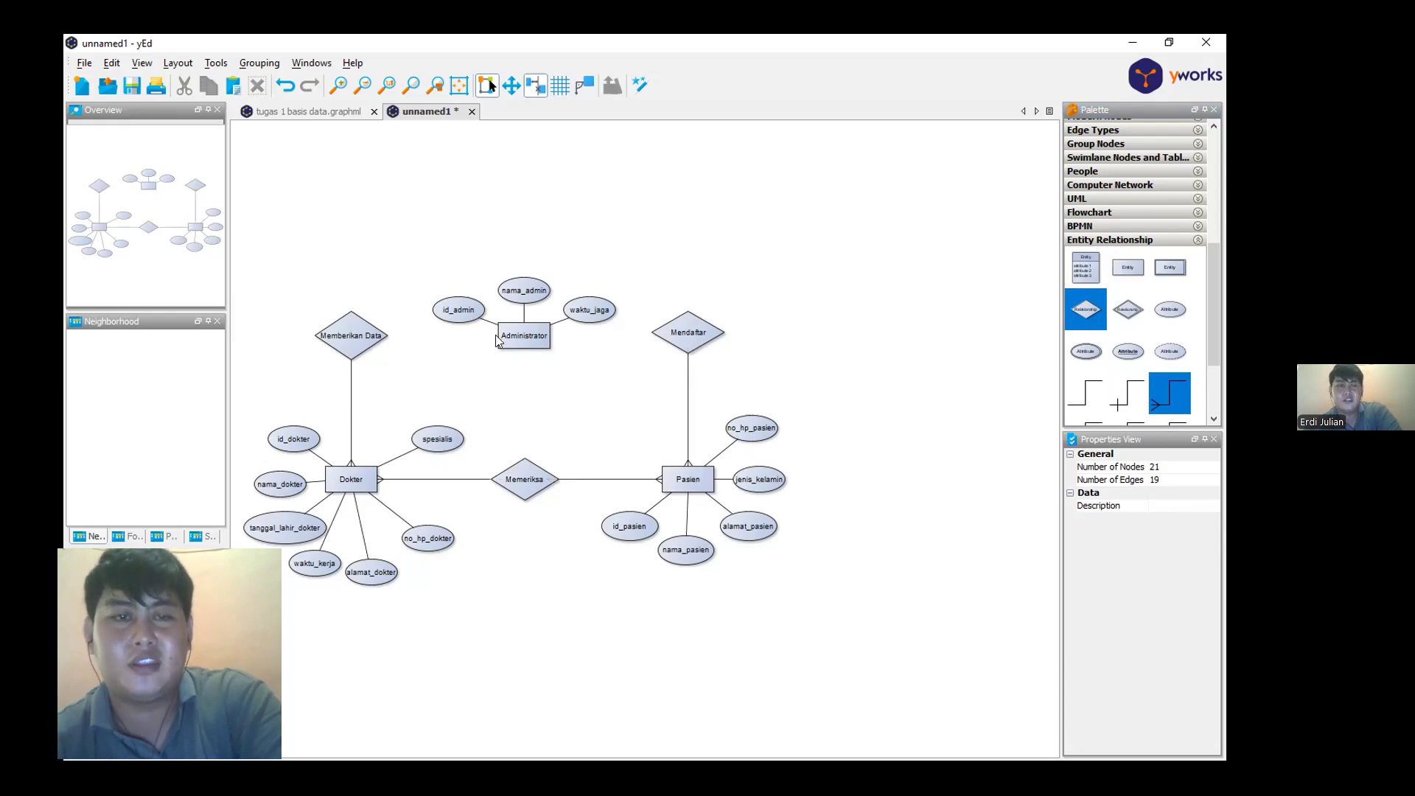
{"action": "left_click_drag", "start_coordinate": [505, 340], "coordinate": [372, 336]}
{"action": "left_click_drag", "start_coordinate": [675, 336], "coordinate": [540, 340]}
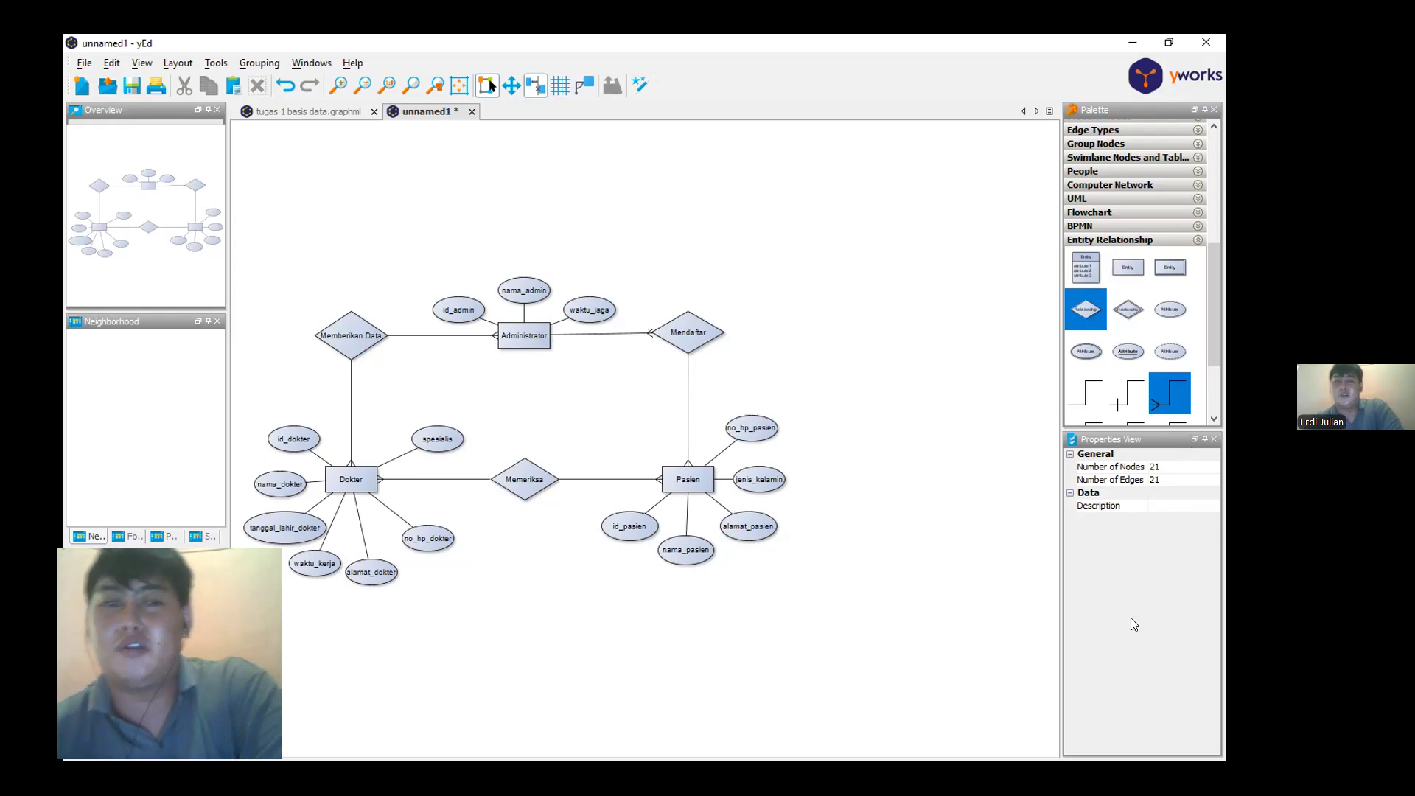
{"action": "left_click", "coordinate": [351, 464]}
{"action": "left_click", "coordinate": [492, 336]}
{"action": "left_click", "coordinate": [351, 464]}
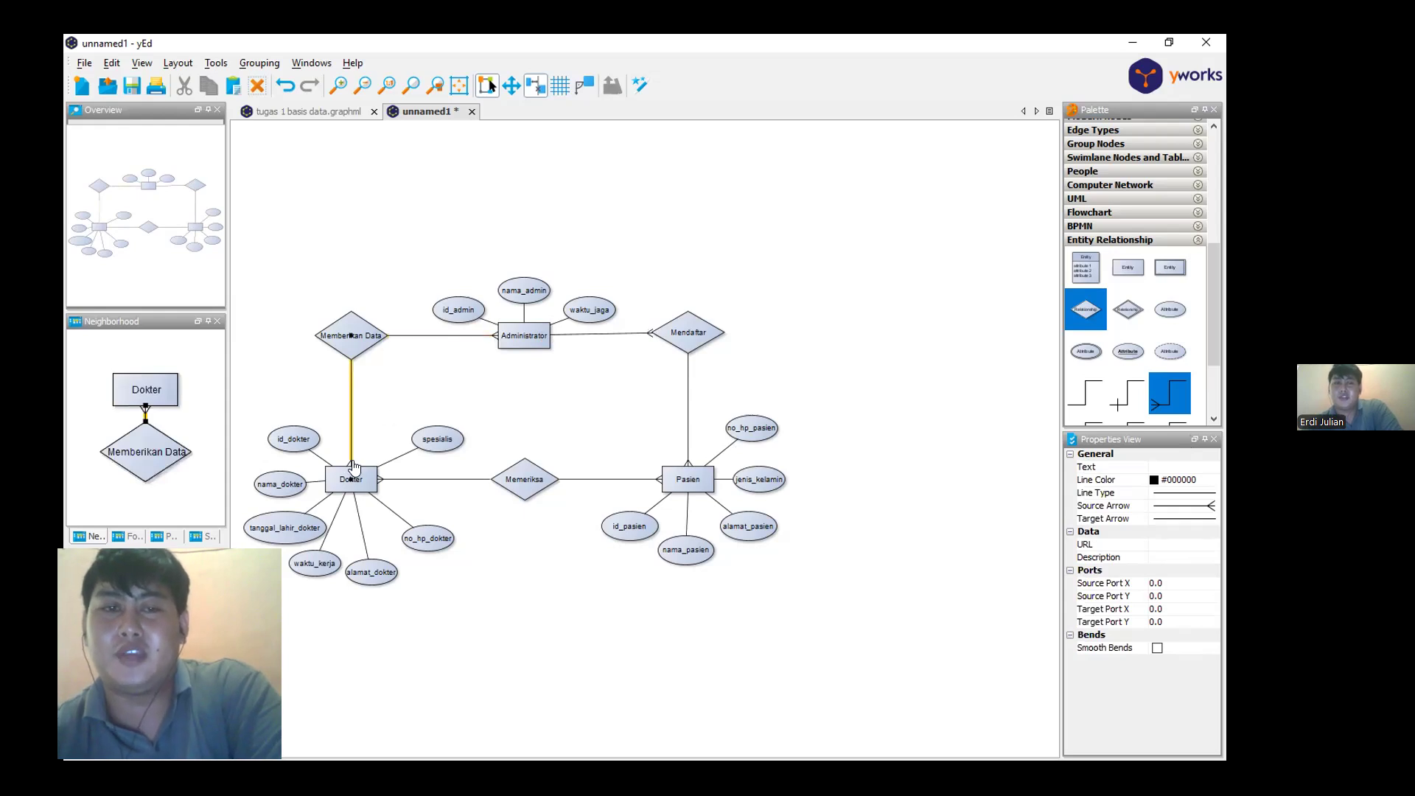
{"action": "left_click", "coordinate": [319, 359]}
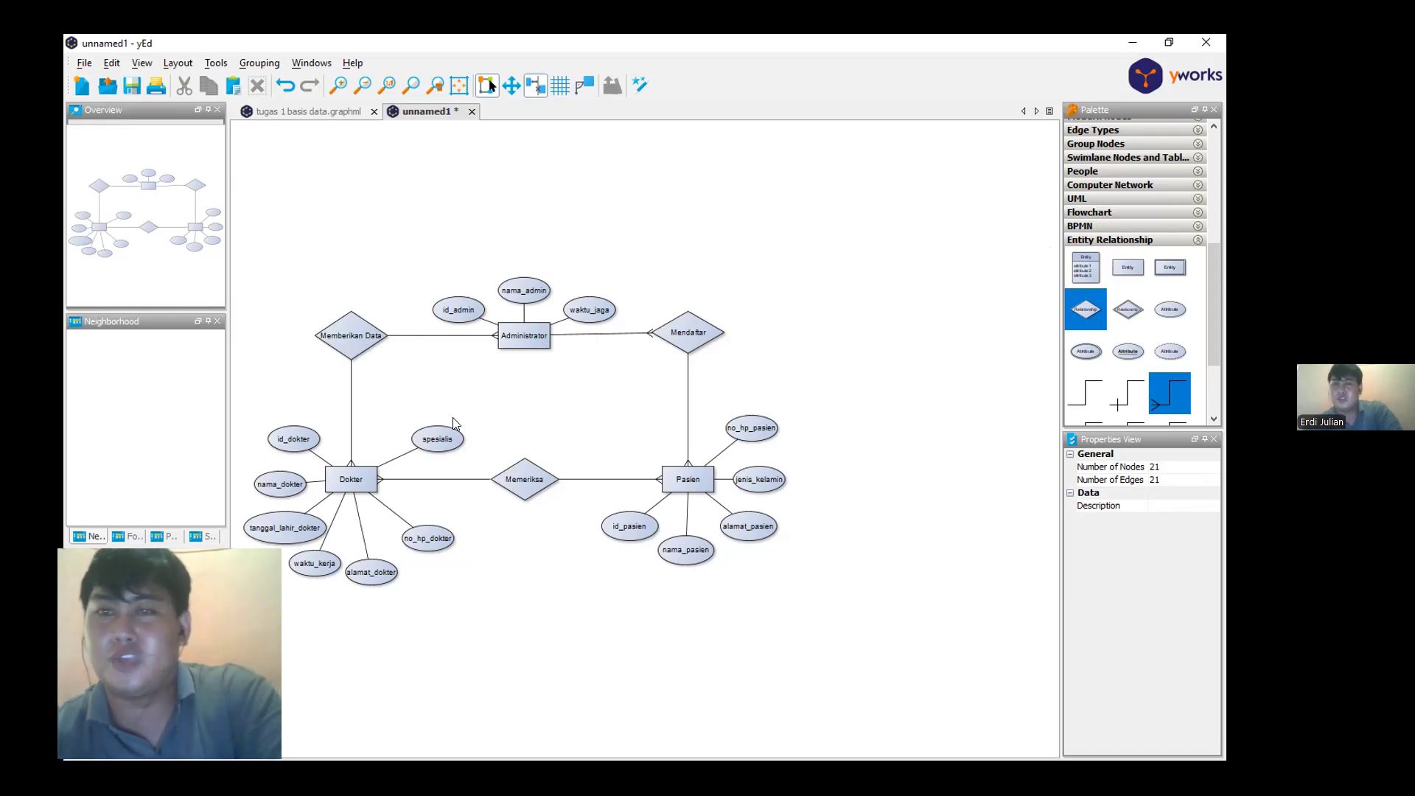
Delete the lines linking Memberikan Data to Dokter and to Administrator
{"action": "left_click", "coordinate": [344, 325]}
{"action": "left_click", "coordinate": [355, 414]}
{"action": "left_click", "coordinate": [351, 413]}
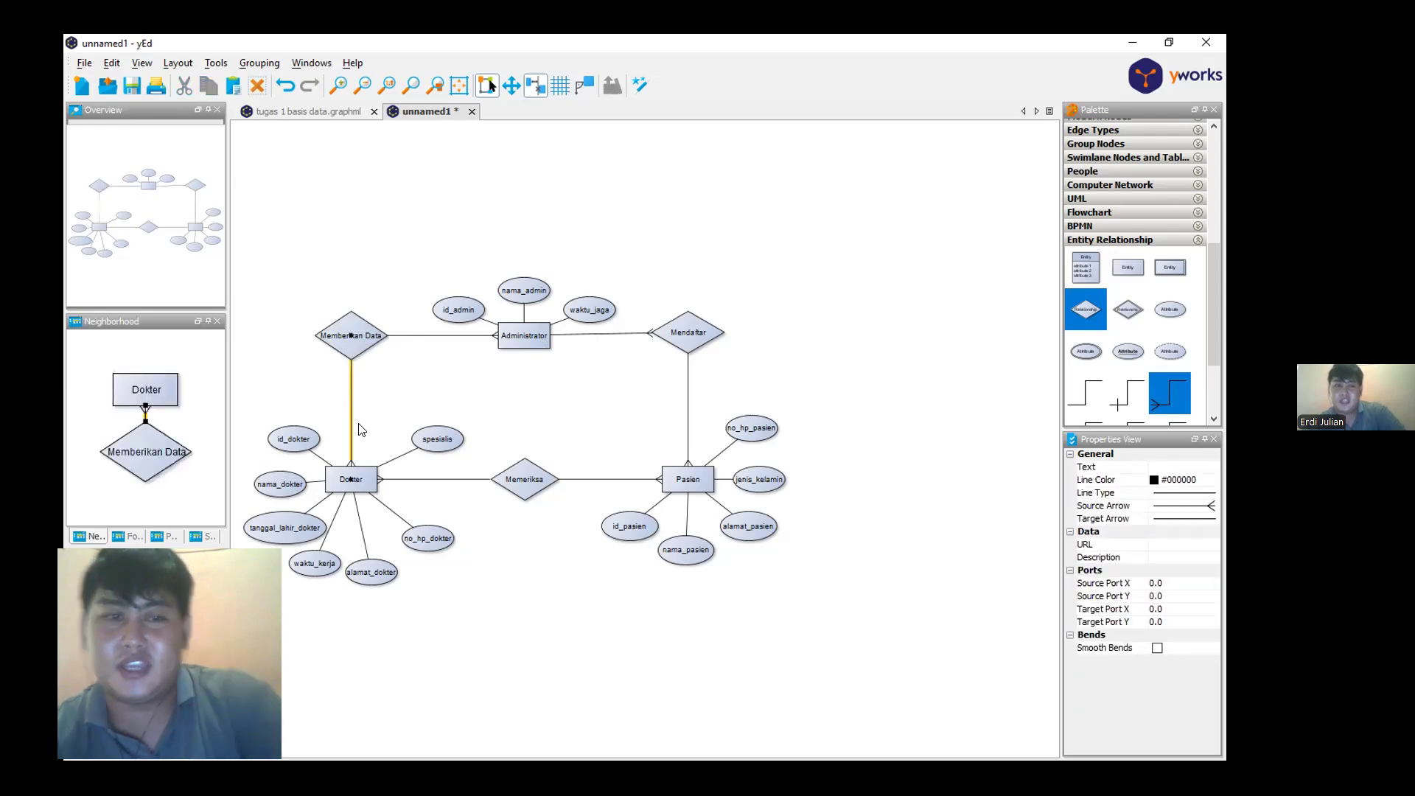
{"action": "key", "text": "Delete"}
{"action": "left_click", "coordinate": [444, 336]}
{"action": "key", "text": "Delete"}
Duplicate the Memberikan Data diamond, placing one beside Administrator below id_admin and the other just above Dokter
{"action": "left_click_drag", "start_coordinate": [351, 333], "coordinate": [408, 330]}
{"action": "key", "text": "ctrl+c"}
{"action": "key", "text": "ctrl+v"}
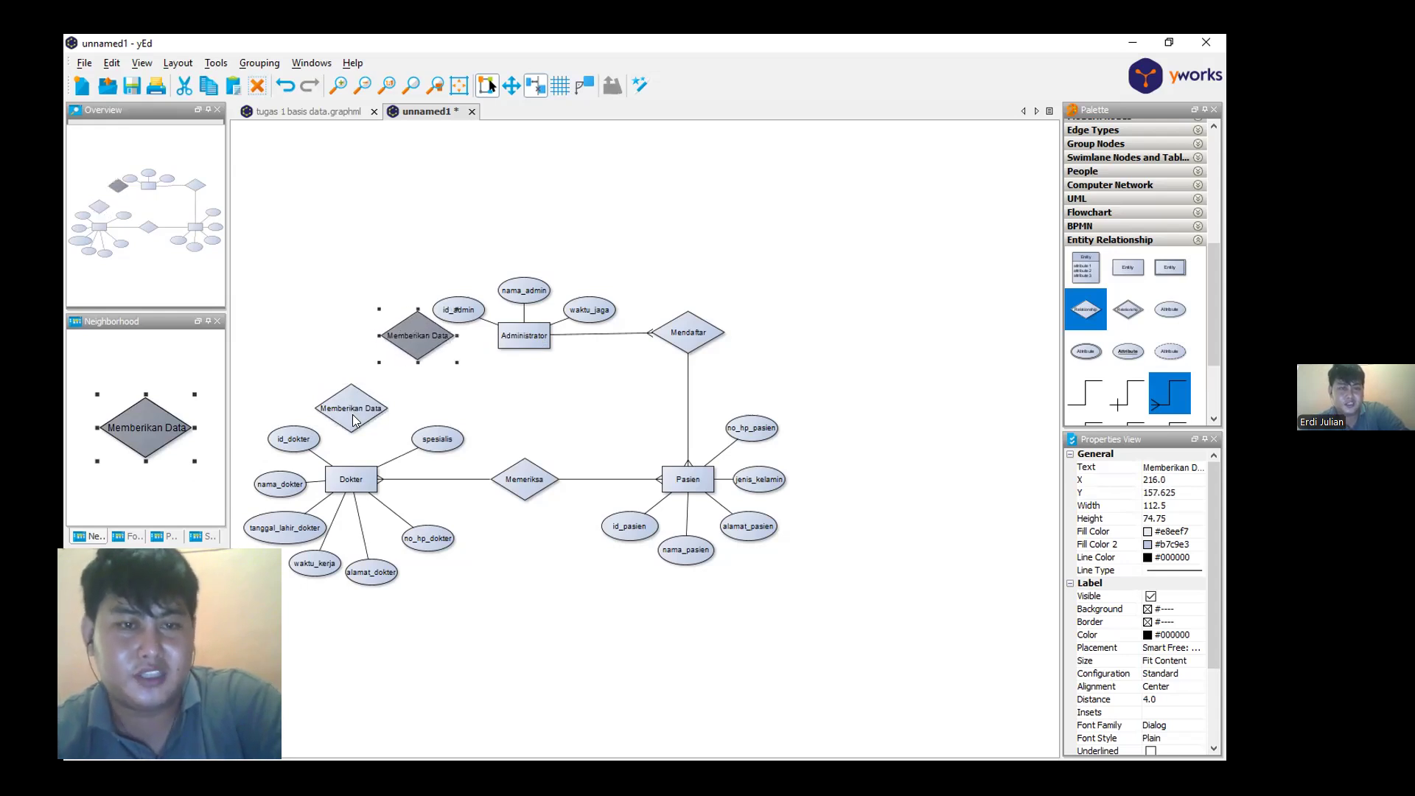
{"action": "left_click", "coordinate": [354, 420]}
{"action": "left_click_drag", "start_coordinate": [346, 406], "coordinate": [346, 421]}
Delete the line between Administrator and Mendaftar
{"action": "left_click", "coordinate": [632, 340]}
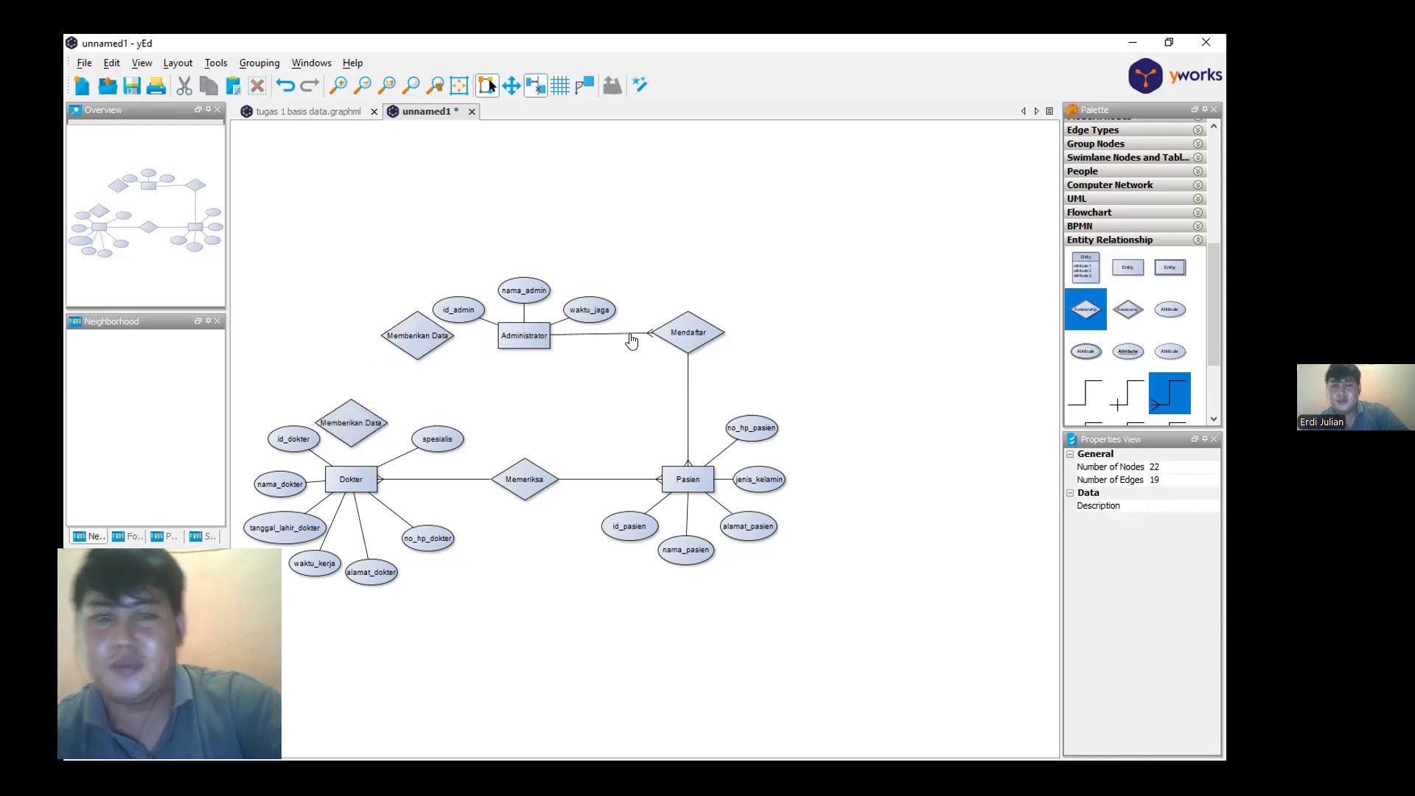
{"action": "left_click", "coordinate": [631, 339]}
{"action": "left_click", "coordinate": [635, 395]}
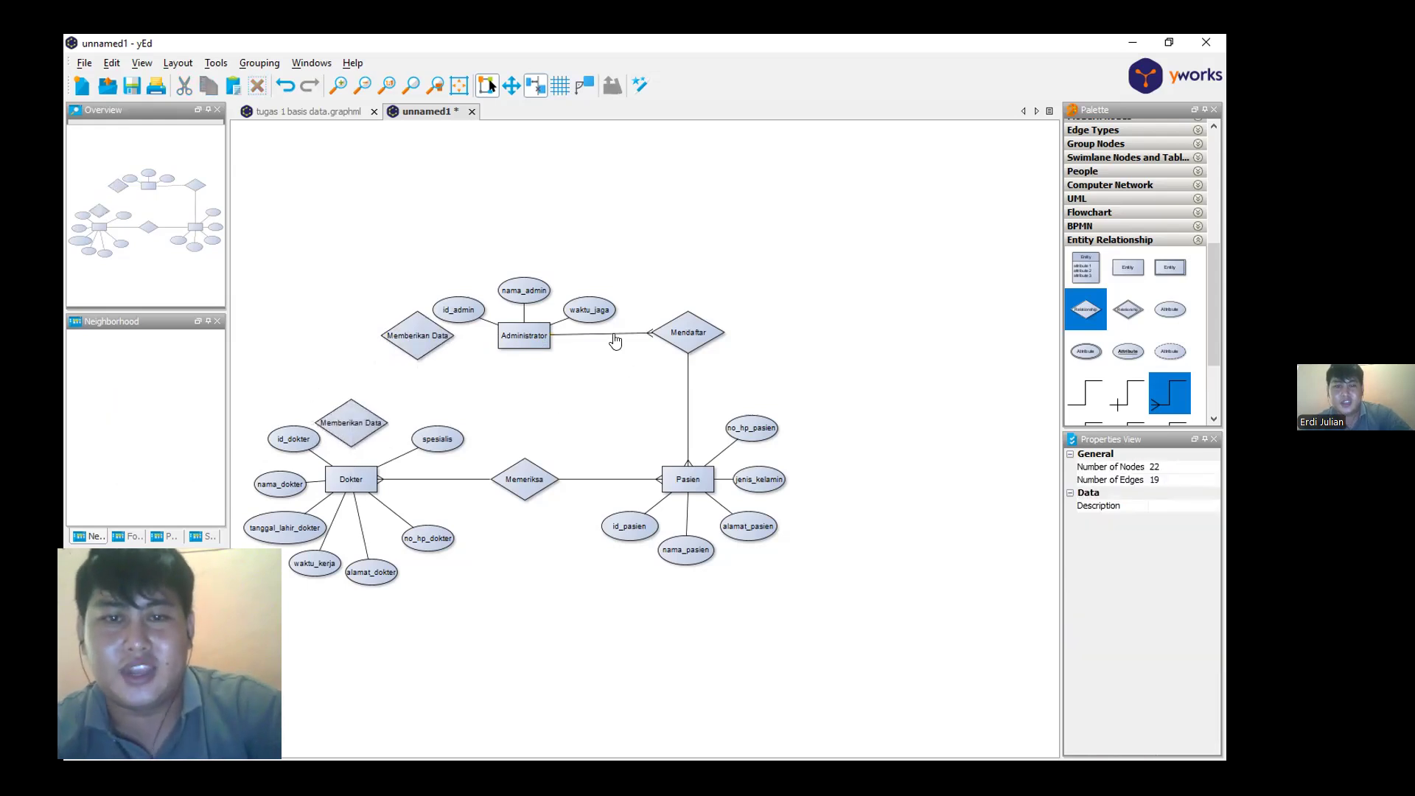
{"action": "left_click", "coordinate": [615, 341]}
{"action": "key", "text": "Delete"}
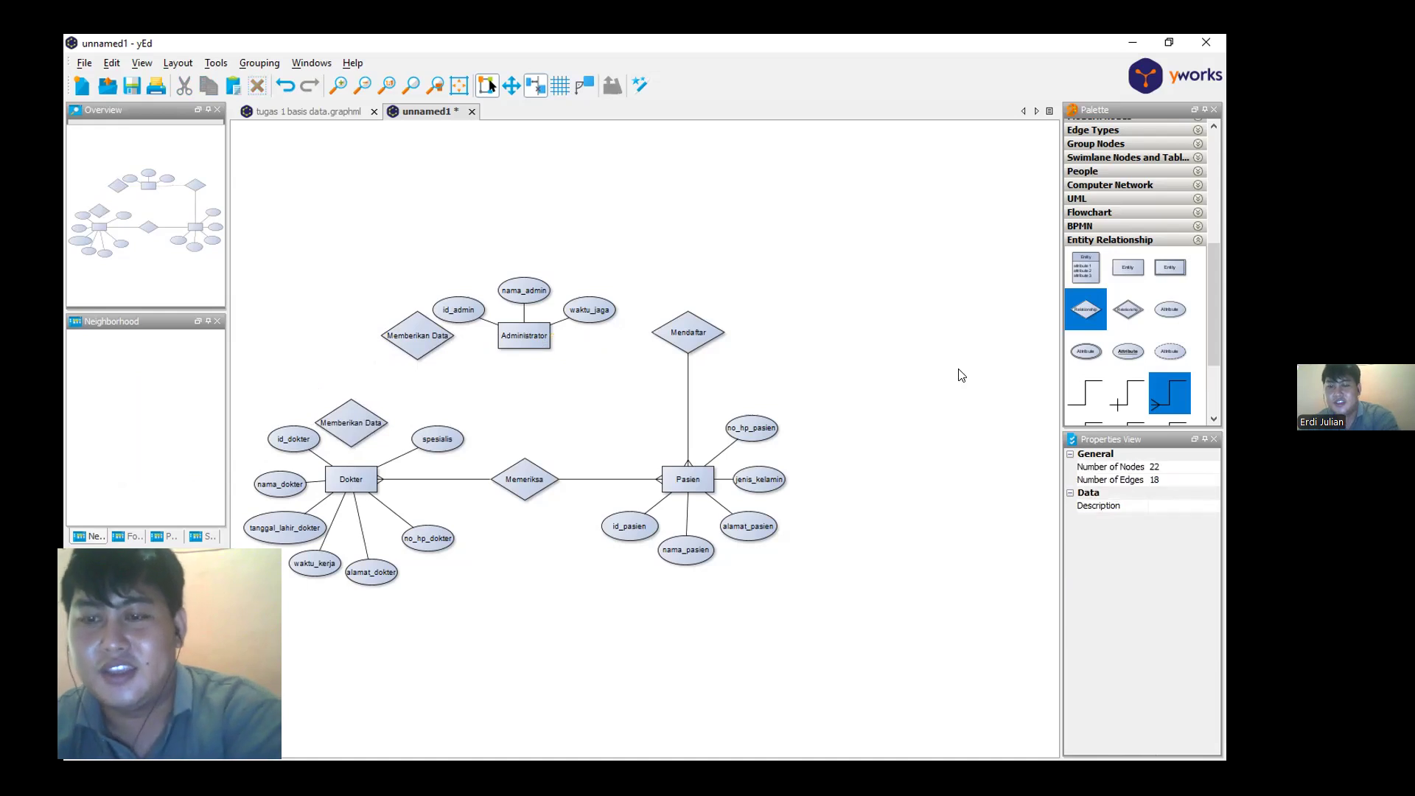
{"action": "left_click_drag", "start_coordinate": [675, 333], "coordinate": [677, 334]}
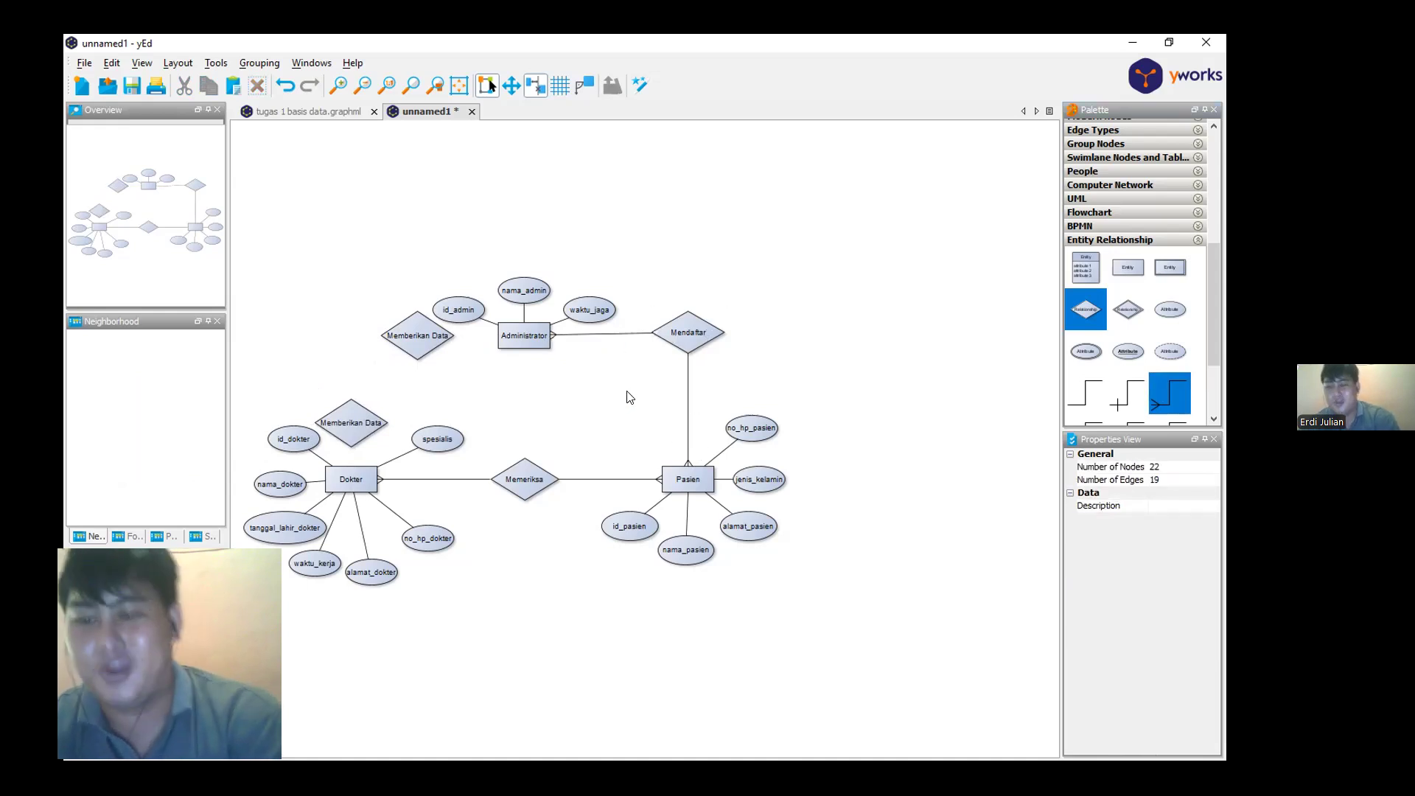
{"action": "left_click", "coordinate": [618, 338]}
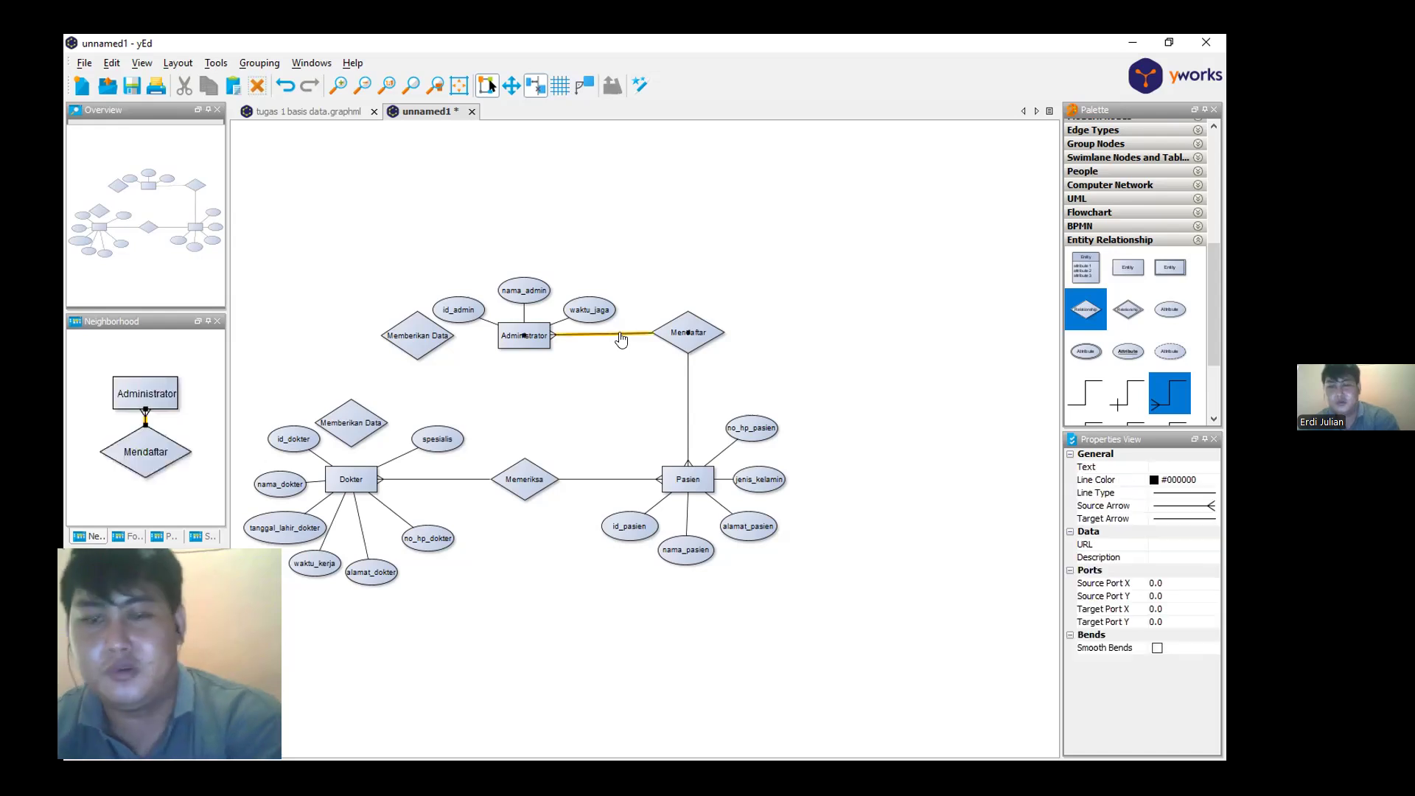
{"action": "key", "text": "Delete"}
Delete the line between Mendaftar and Pasien, and duplicate the Mendaftar diamond, placing one just above Pasien and the other beside Administrator below waktu_jaga
{"action": "left_click", "coordinate": [689, 396]}
{"action": "key", "text": "Delete"}
{"action": "left_click", "coordinate": [687, 346]}
{"action": "left_click_drag", "start_coordinate": [686, 346], "coordinate": [687, 423]}
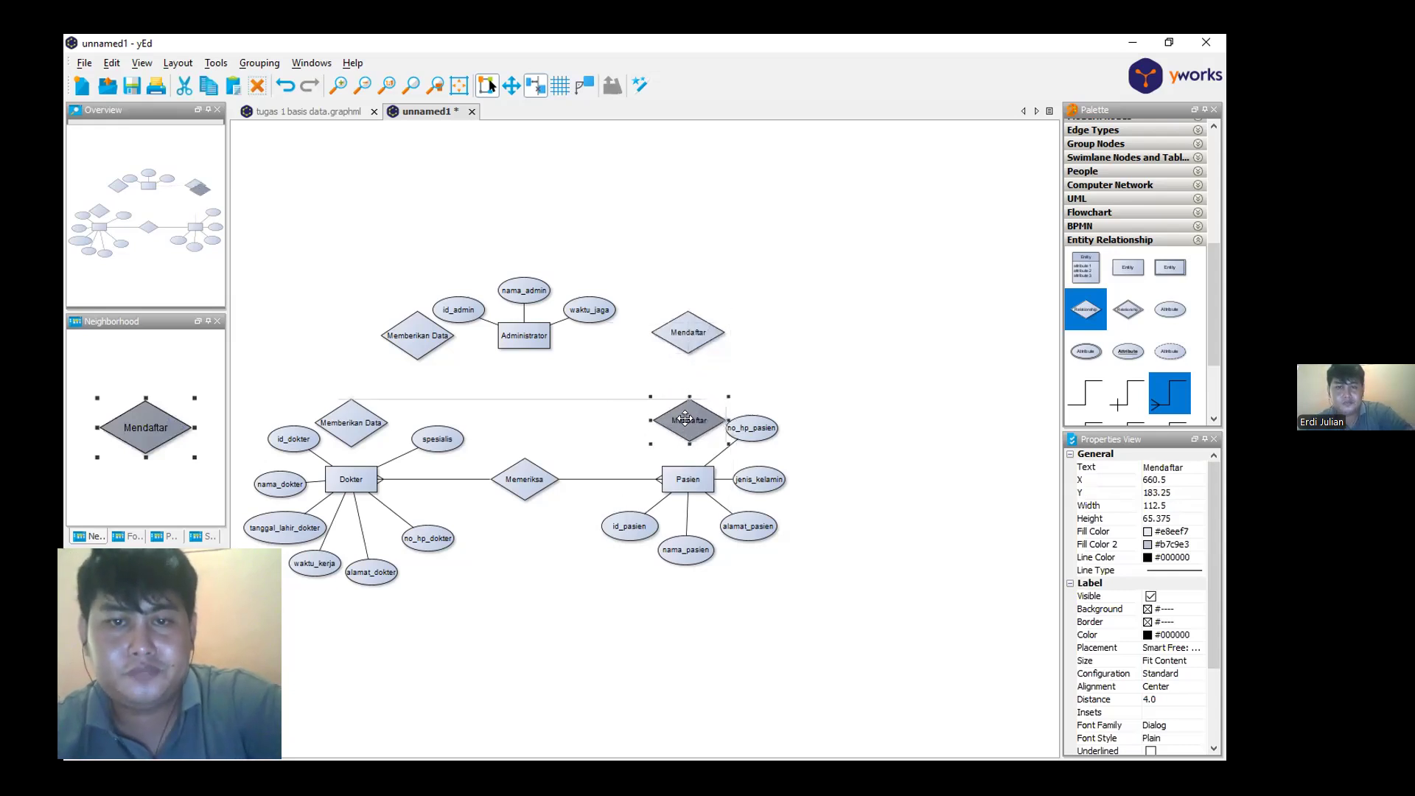
{"action": "left_click_drag", "start_coordinate": [692, 326], "coordinate": [633, 334]}
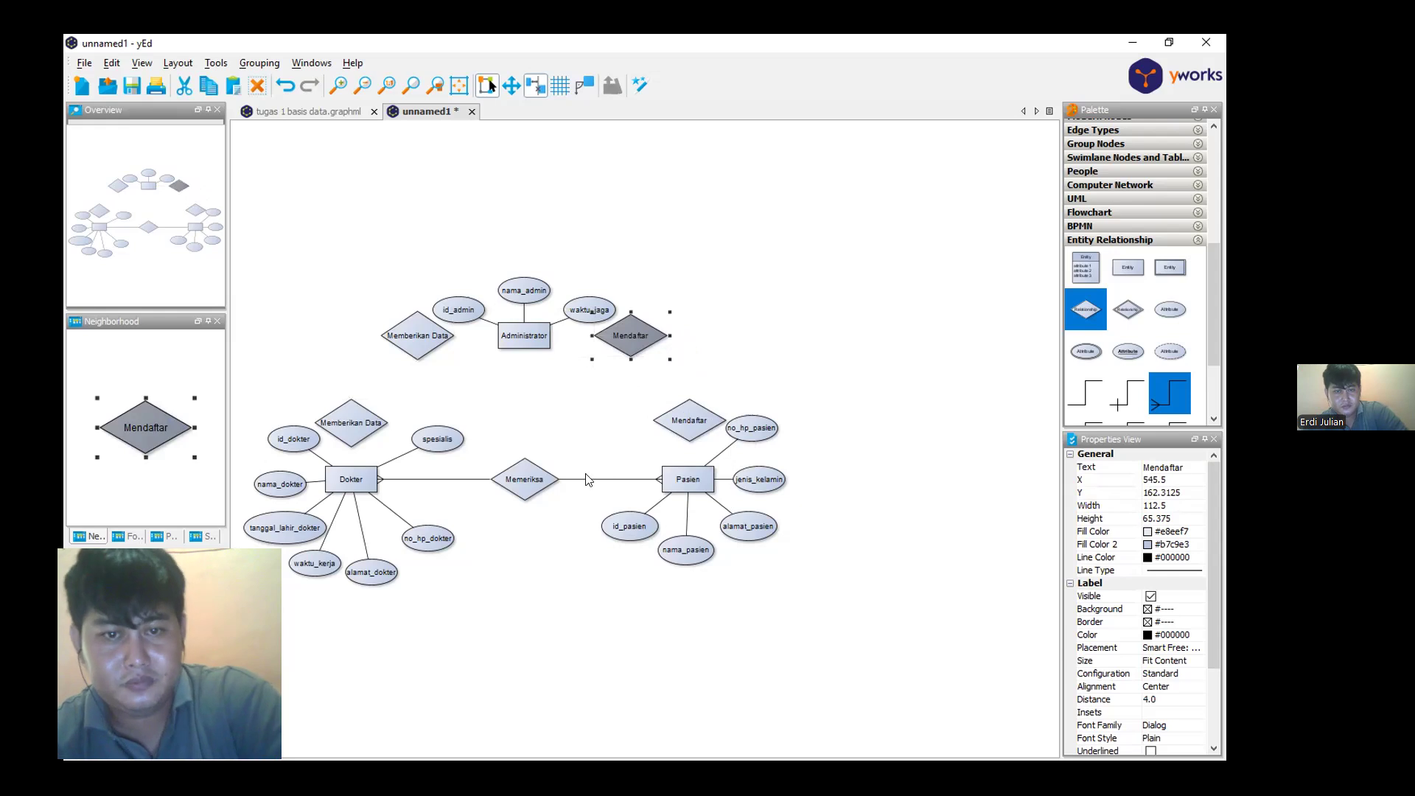
Delete the lines linking Memeriksa to Dokter and to Pasien
{"action": "left_click", "coordinate": [513, 481]}
{"action": "left_click", "coordinate": [482, 479]}
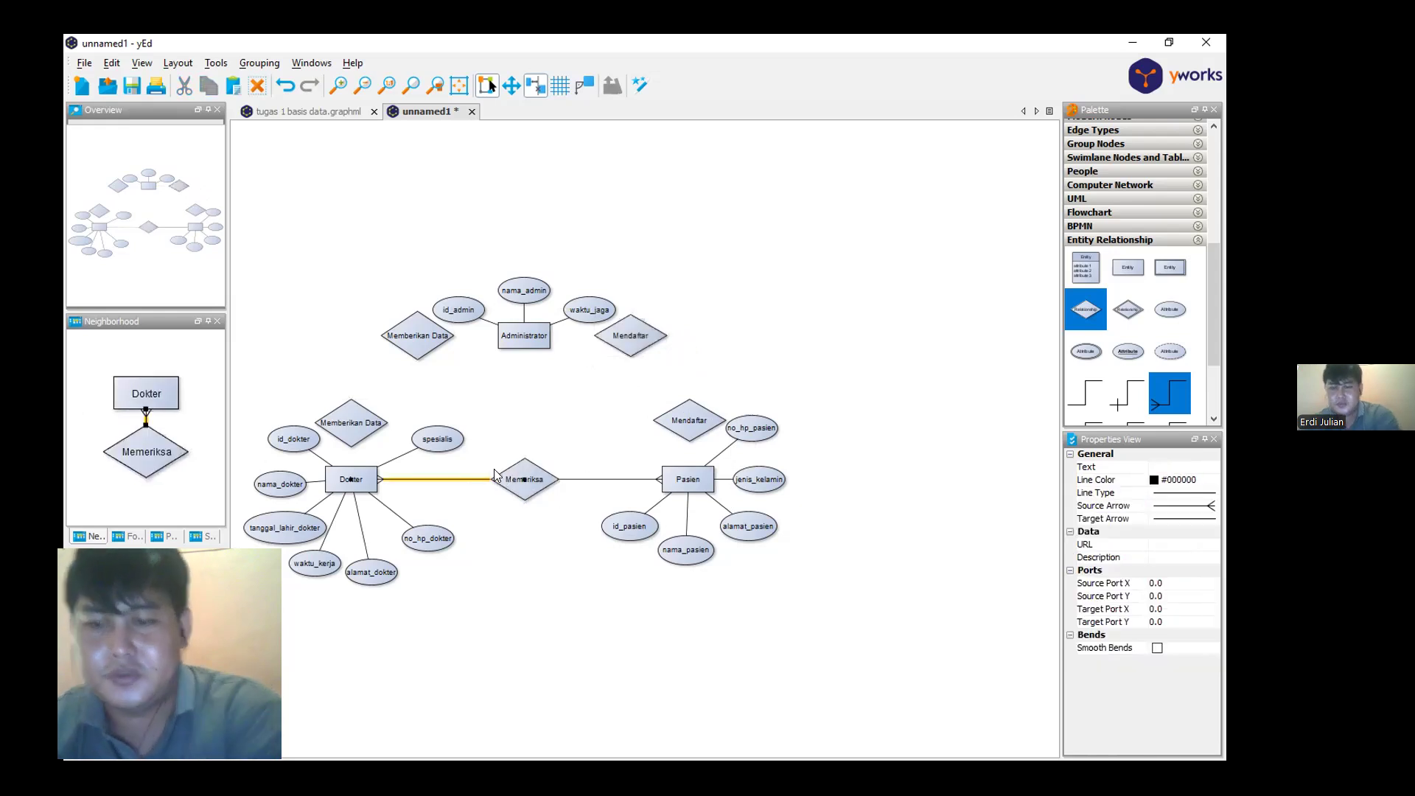
{"action": "key", "text": "Delete"}
{"action": "left_click", "coordinate": [581, 478]}
{"action": "key", "text": "Delete"}
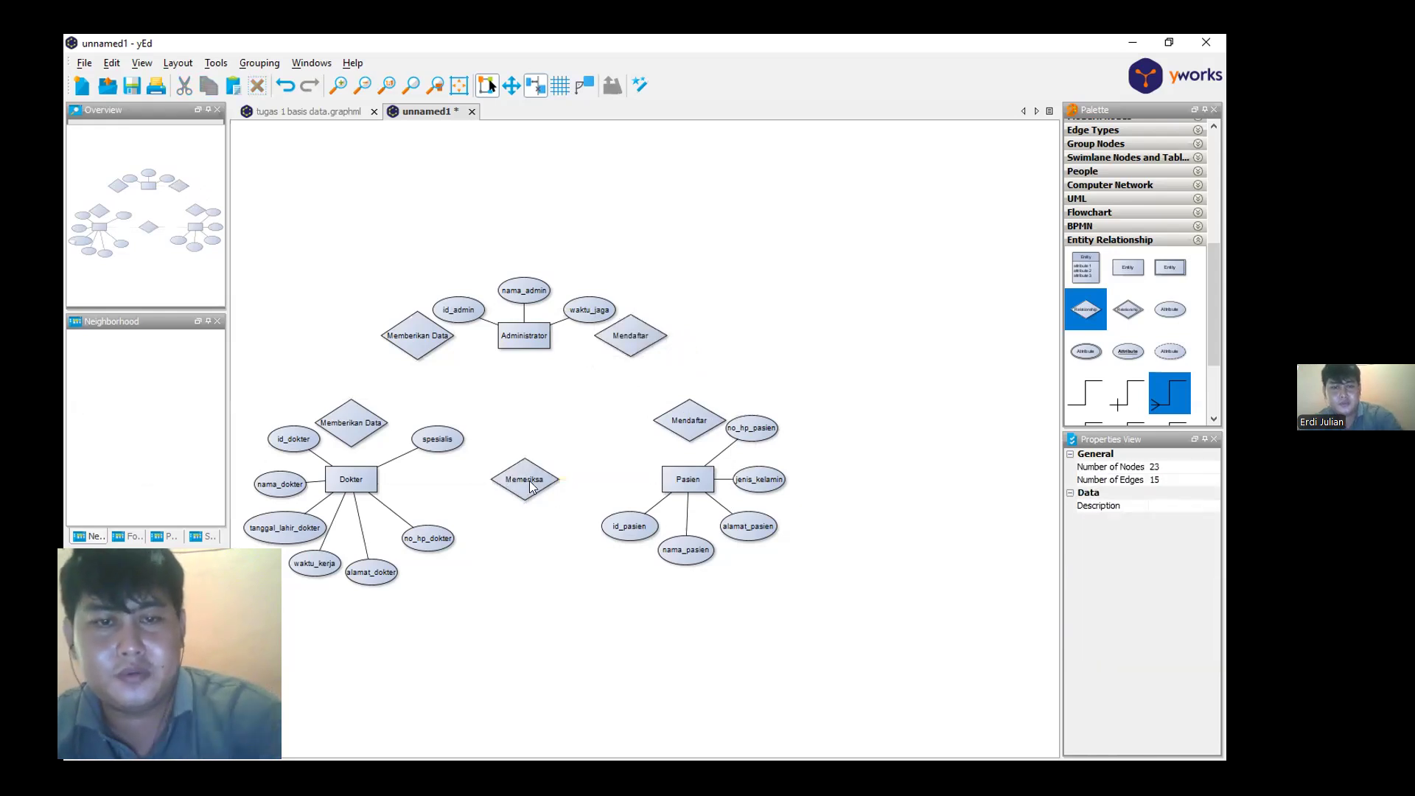
Duplicate the Memeriksa diamond, placing one near Pasien and the other near Dokter, both level with these entities
{"action": "left_click", "coordinate": [518, 478]}
{"action": "left_click_drag", "start_coordinate": [518, 478], "coordinate": [590, 476]}
{"action": "key", "text": "ctrl+d"}
{"action": "left_click_drag", "start_coordinate": [465, 476], "coordinate": [459, 477]}
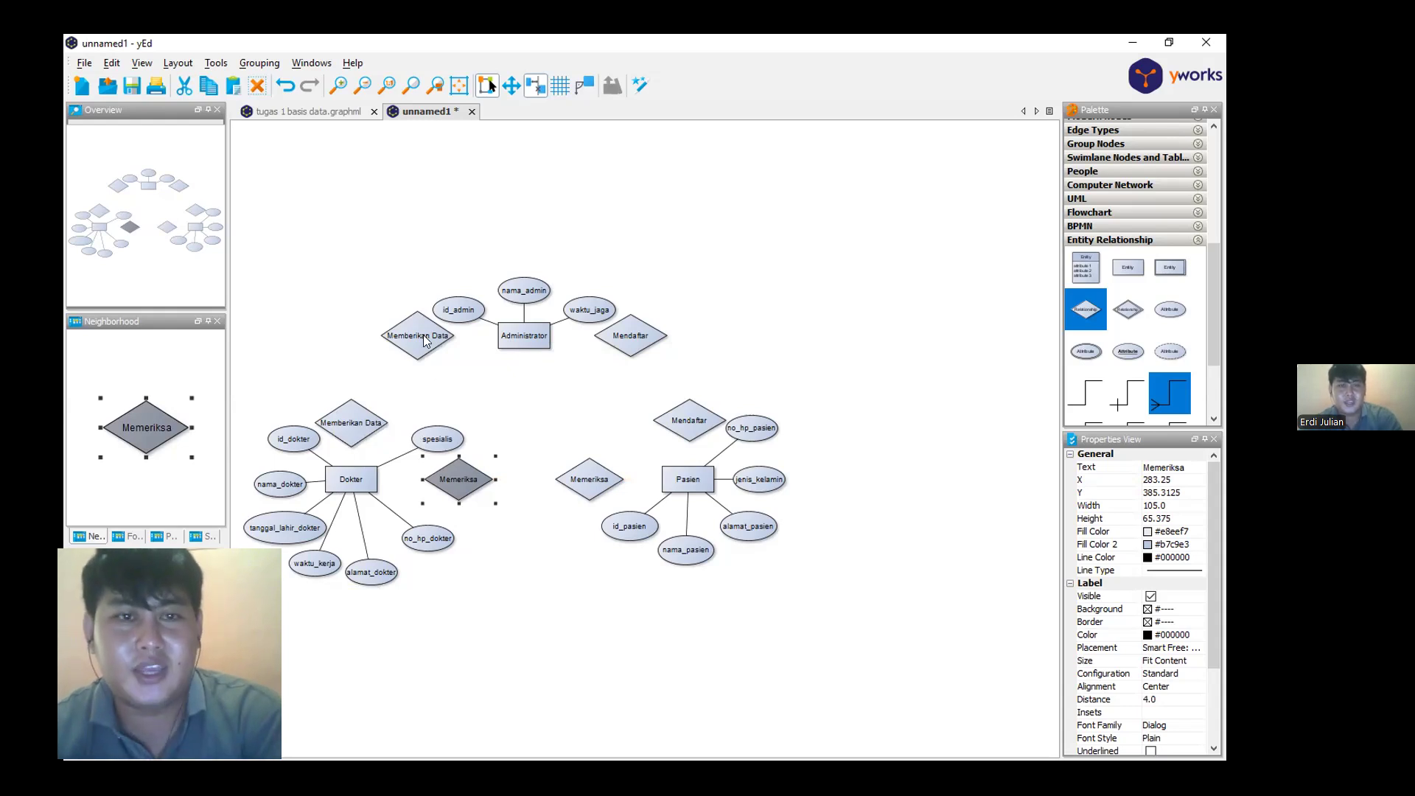
Rename the Memberikan Data diamond above Dokter as Menyimpan Data
{"action": "left_click", "coordinate": [340, 417]}
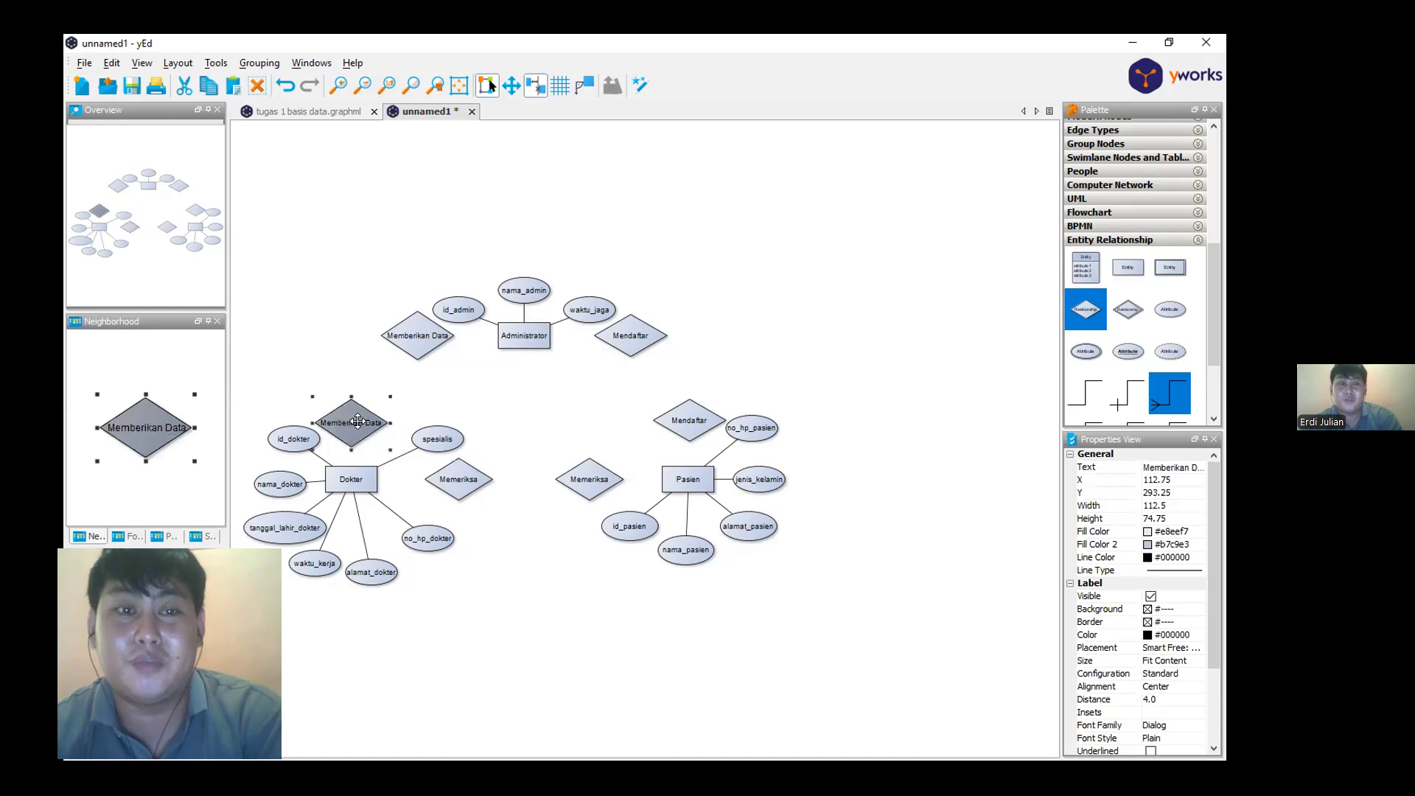
{"action": "double_click", "coordinate": [359, 420]}
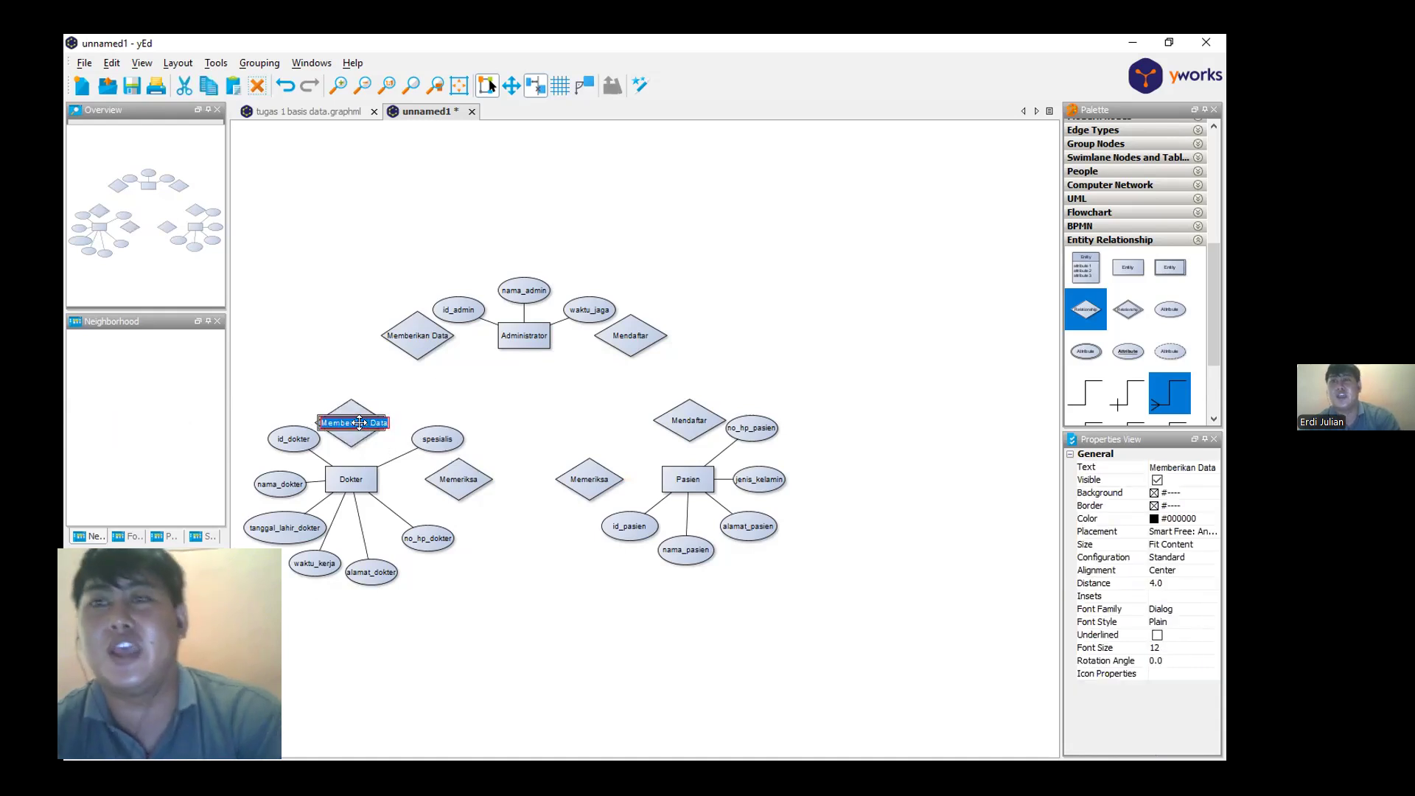
{"action": "left_click", "coordinate": [361, 420]}
{"action": "double_click", "coordinate": [361, 420]}
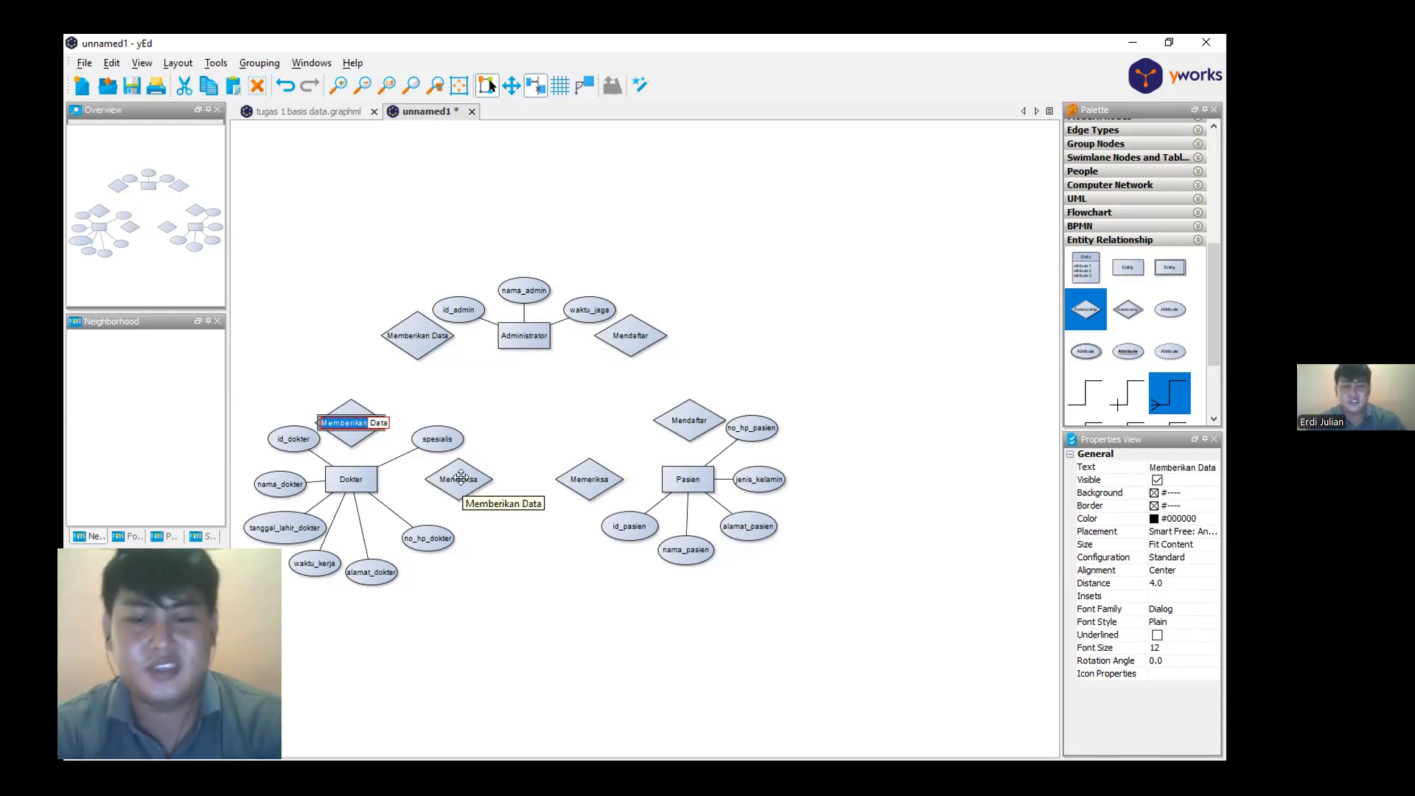
{"action": "type", "text": "Menyimpan"}
{"action": "key", "text": "Return"}
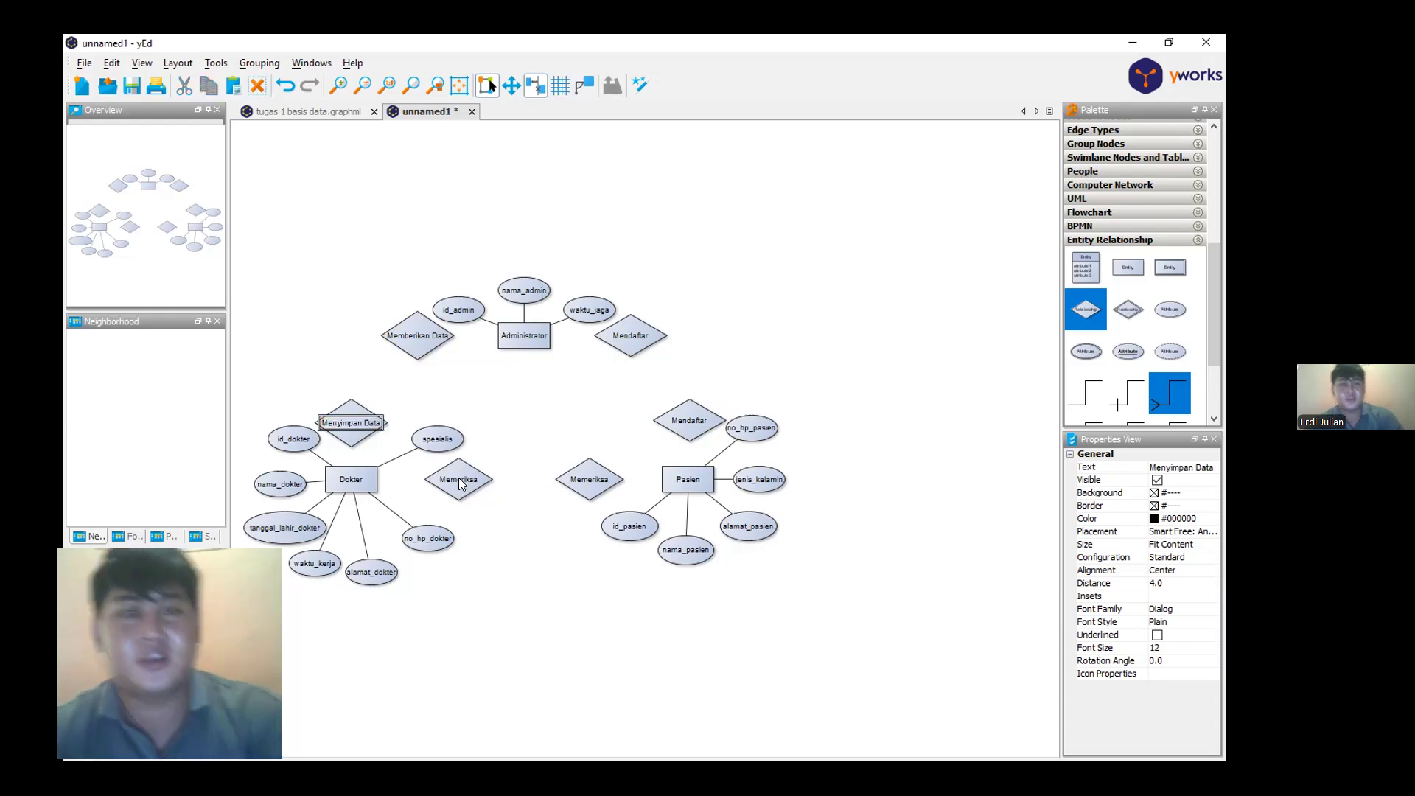
Rename the Memeriksa diamond beside Pasien as Diperiksa
{"action": "left_click", "coordinate": [535, 408]}
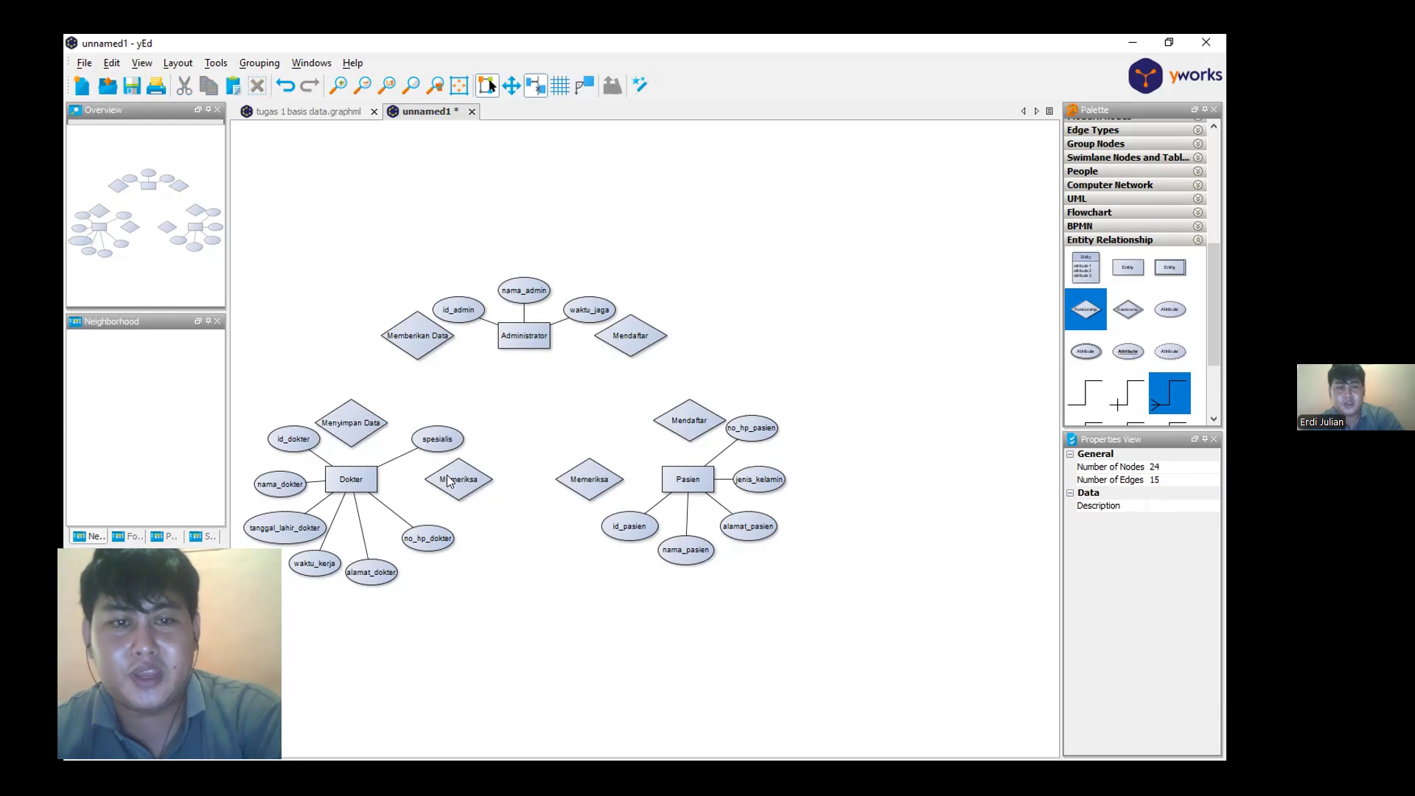
{"action": "left_click", "coordinate": [470, 482]}
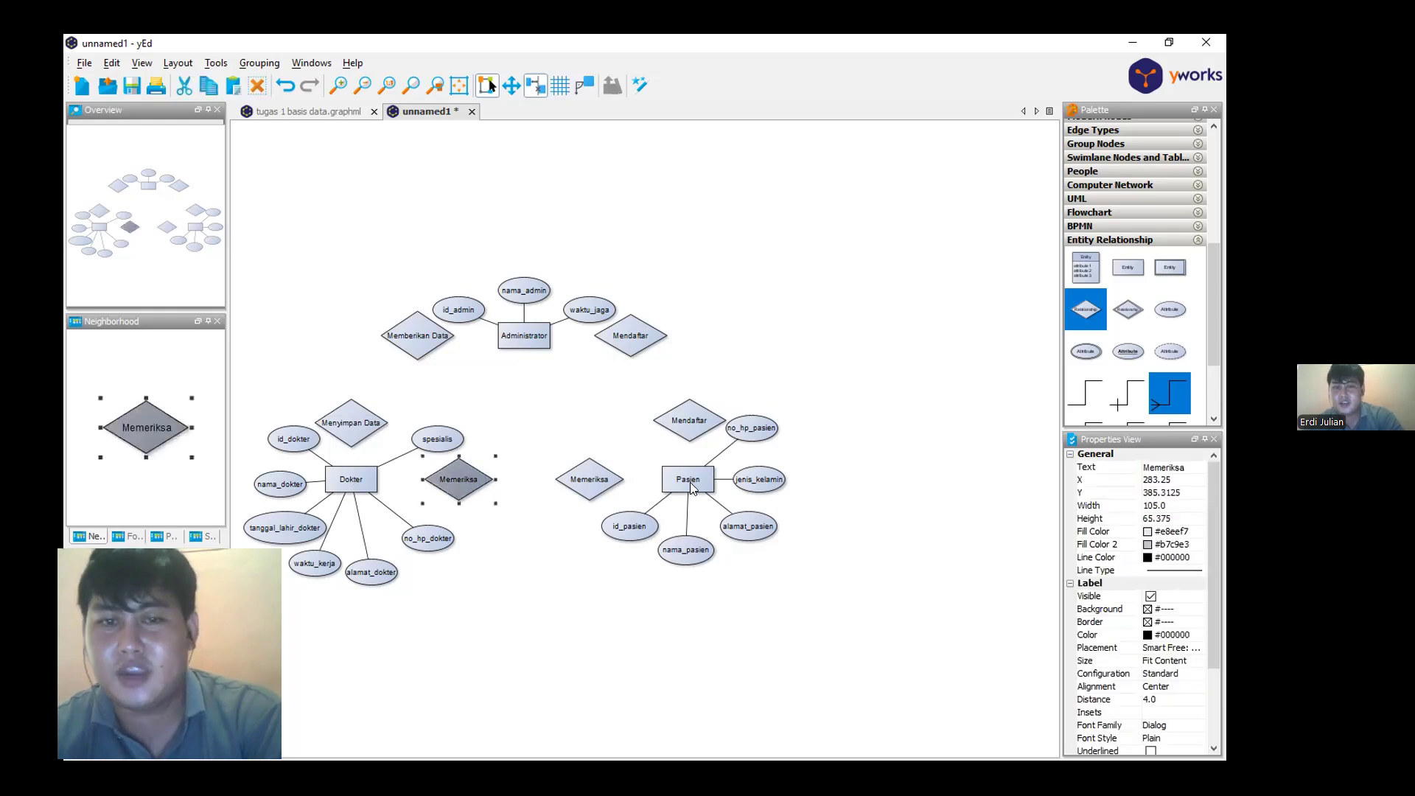
{"action": "double_click", "coordinate": [573, 484]}
{"action": "type", "text": "Di"}
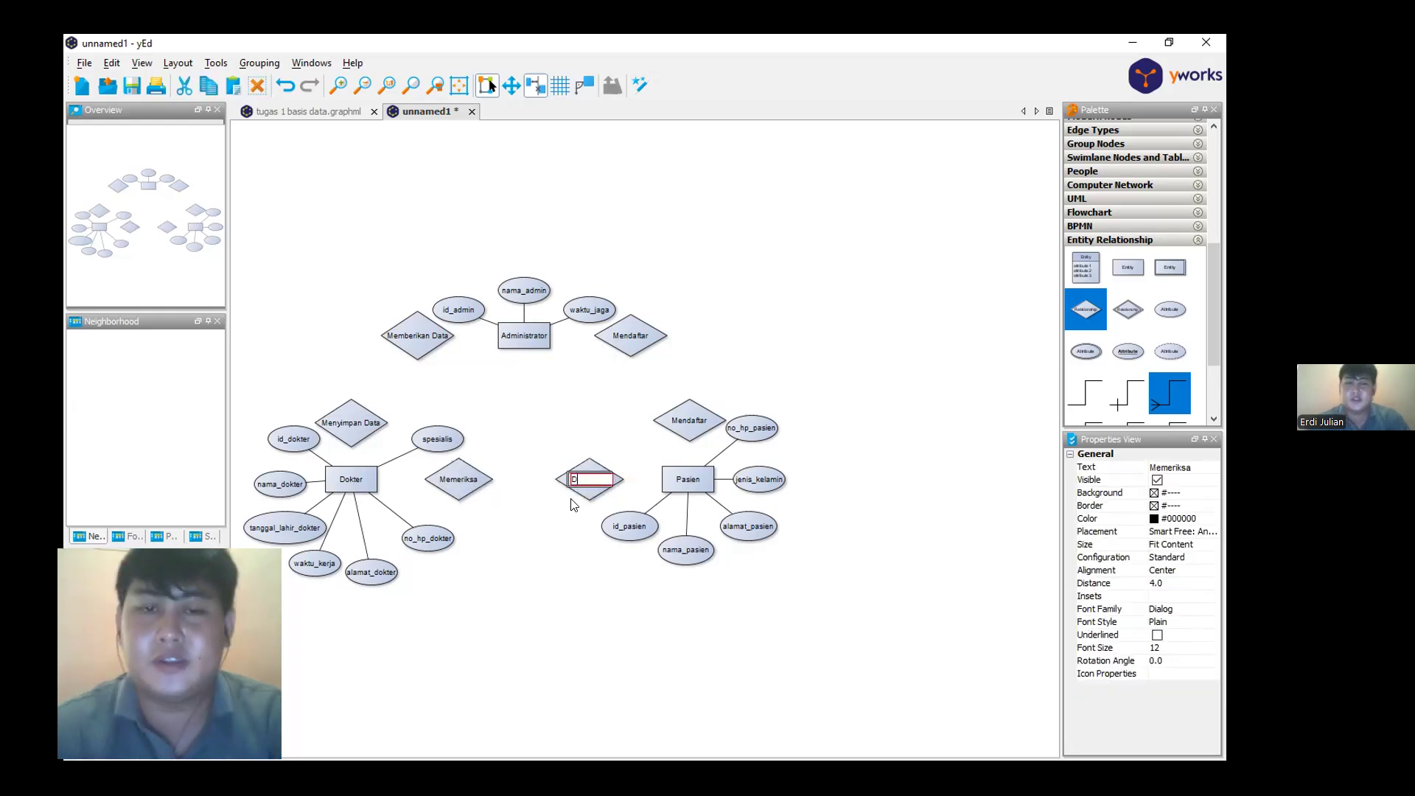
{"action": "type", "text": "periksa"}
{"action": "key", "text": "Return"}
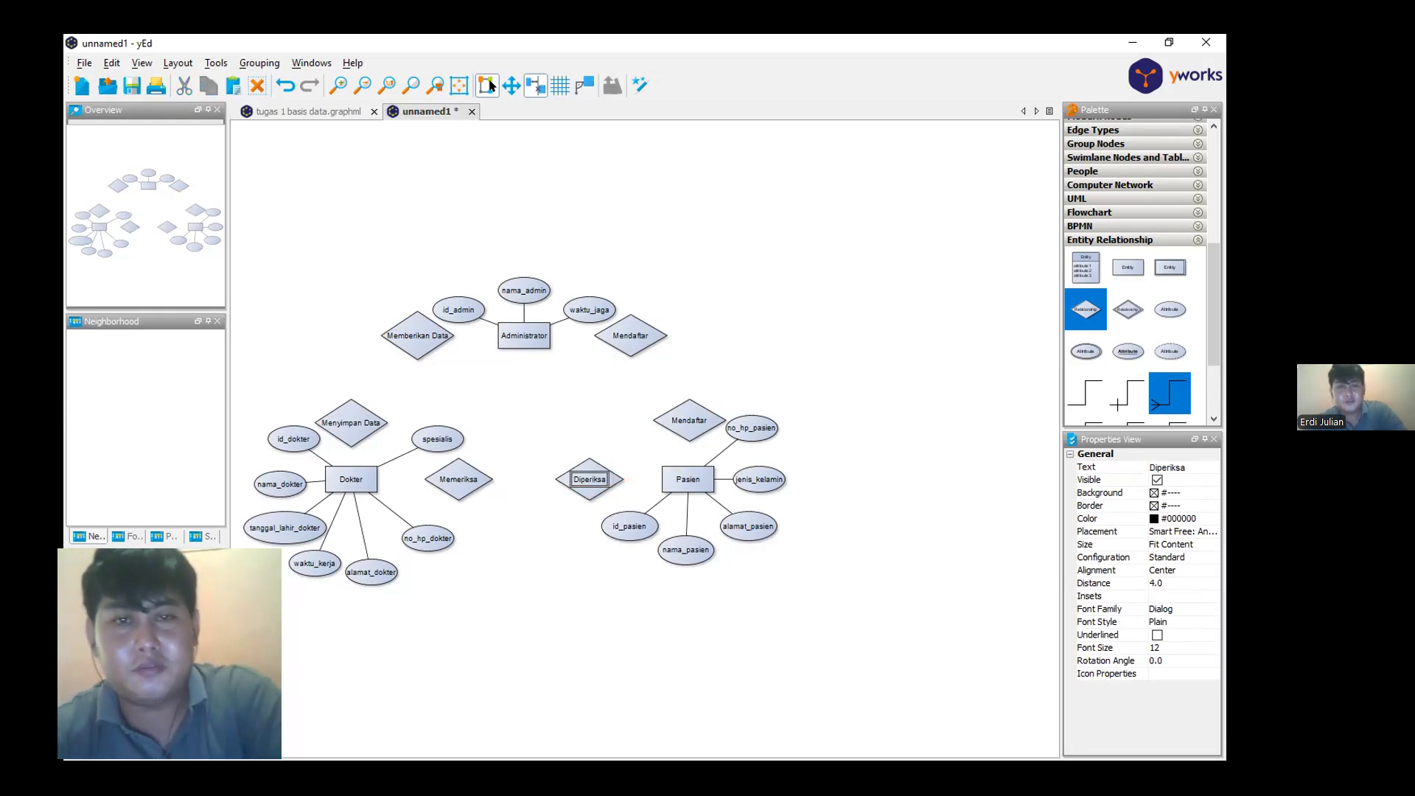
Rename the Mendaftar diamond beside Administrator as Melayani
{"action": "left_click", "coordinate": [686, 420]}
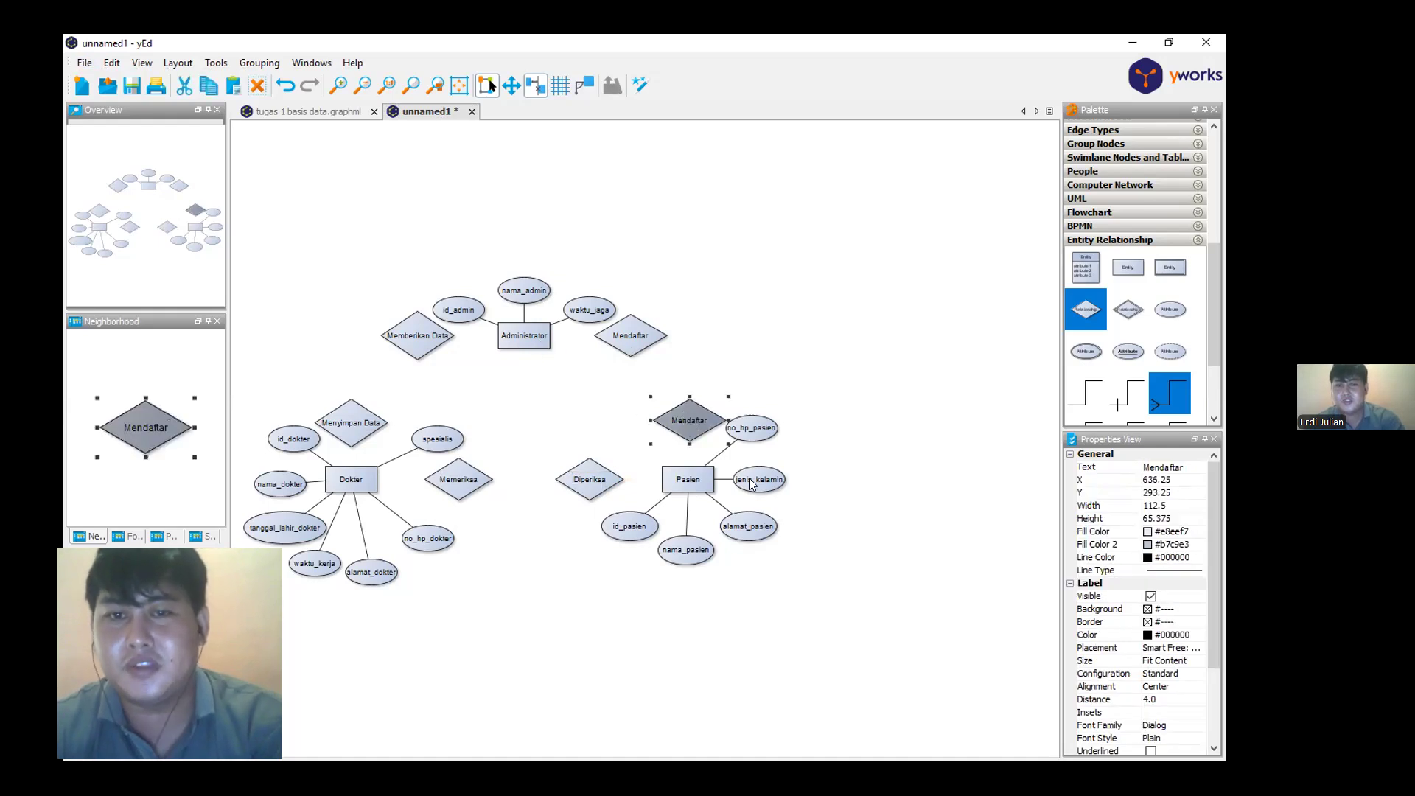
{"action": "double_click", "coordinate": [632, 339]}
{"action": "type", "text": "M"}
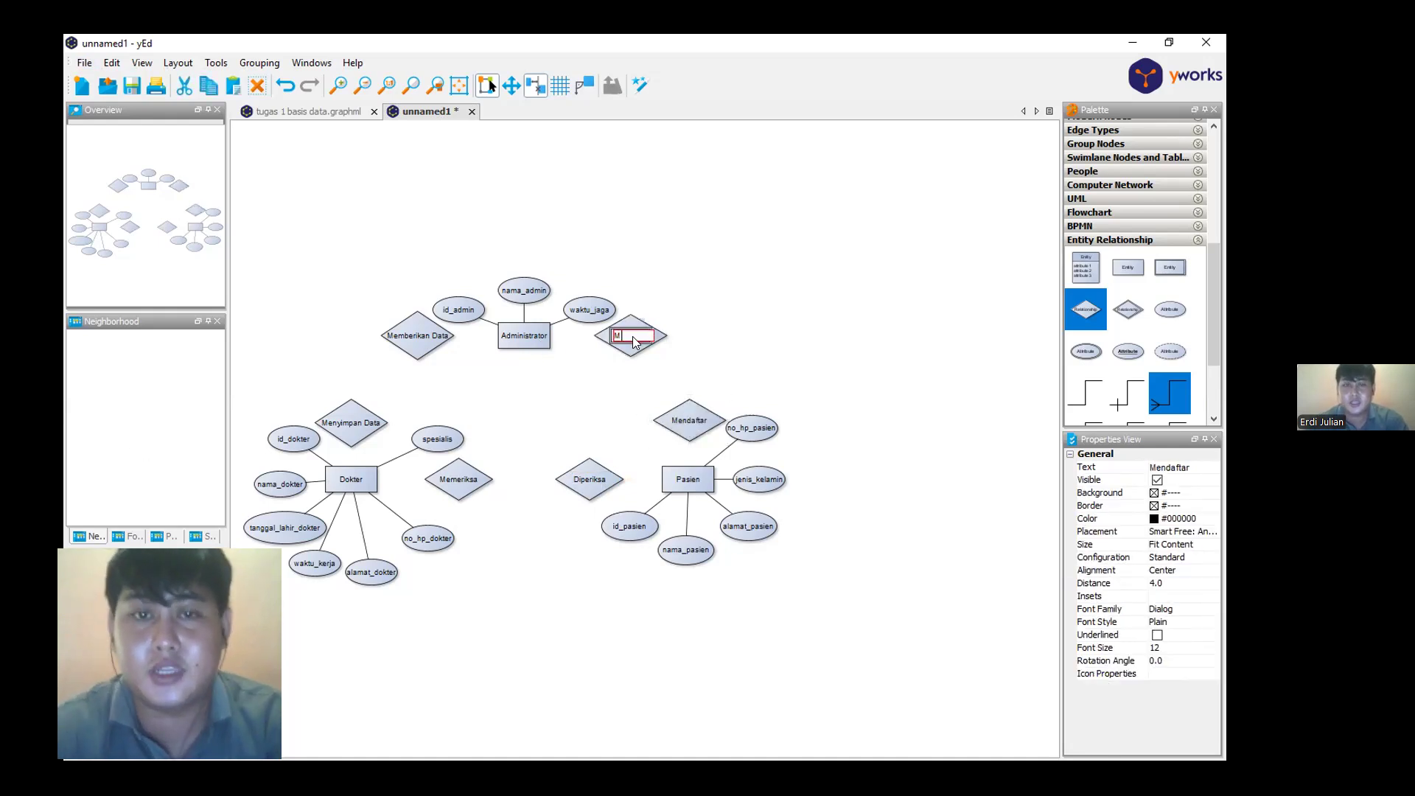
{"action": "type", "text": "elayani\\"}
{"action": "key", "text": "Return"}
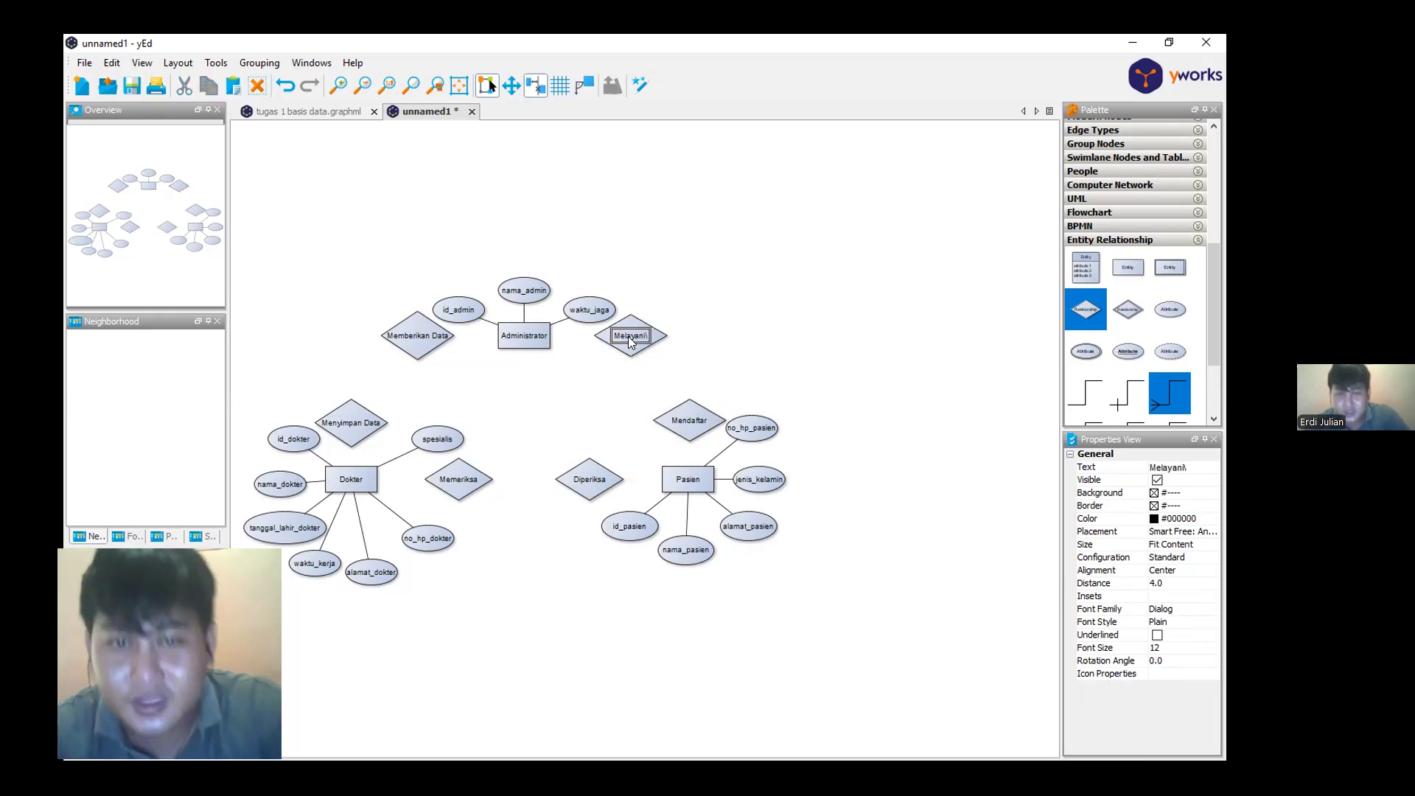
{"action": "double_click", "coordinate": [638, 339]}
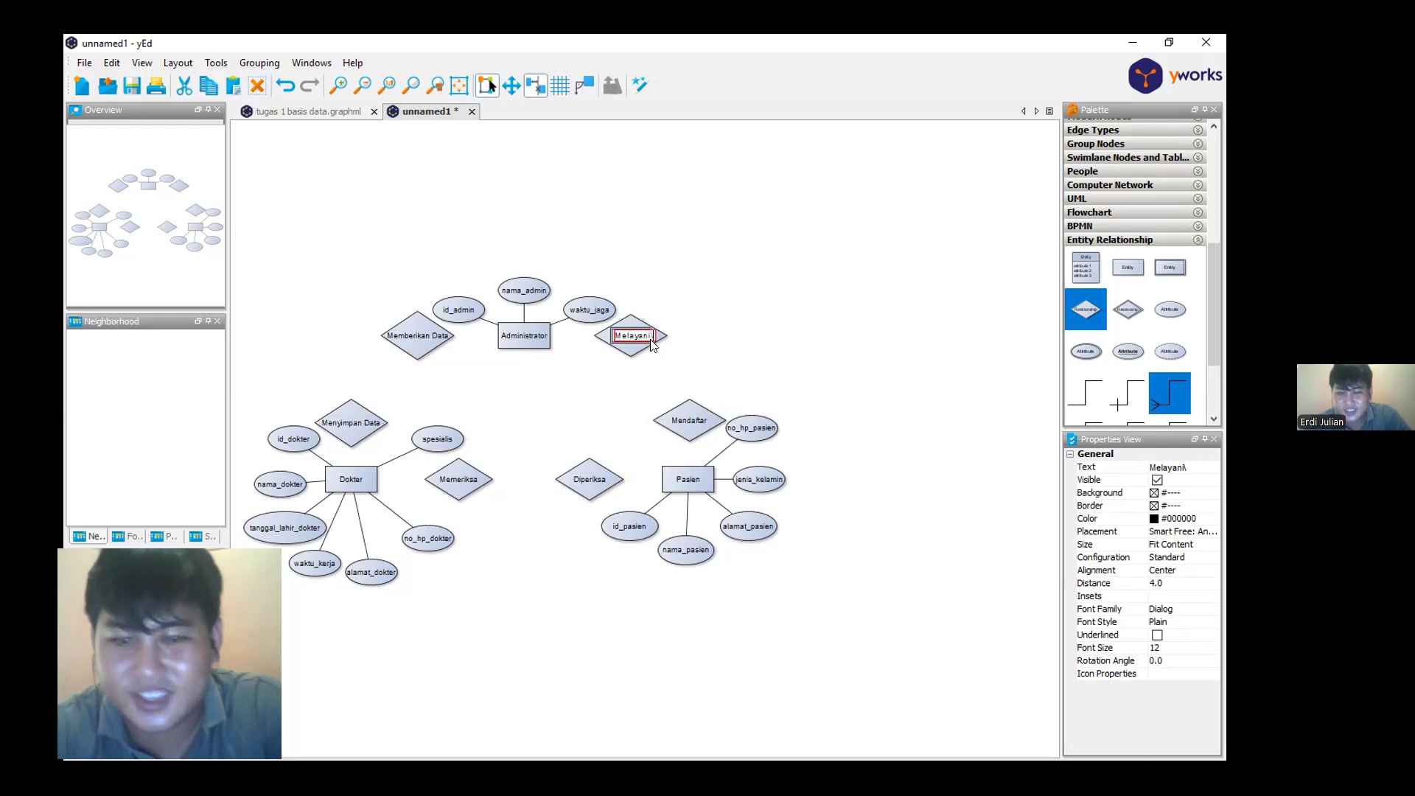
{"action": "key", "text": "BackSpace"}
{"action": "key", "text": "Return"}
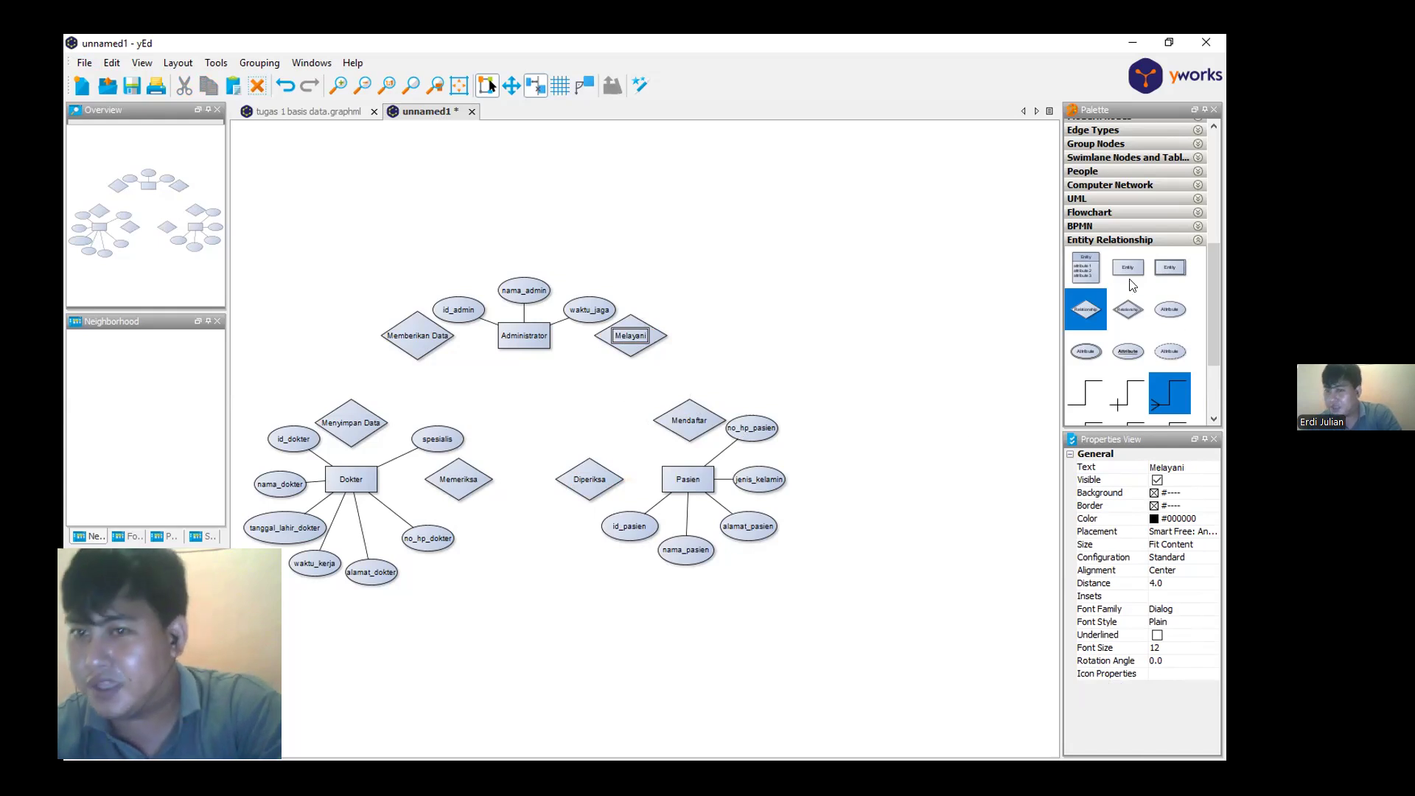
Add an entity above the Menyimpan Data diamond, and shift Administrator with its attributes and both diamonds to the right to make room
{"action": "left_click_drag", "start_coordinate": [689, 364], "coordinate": [354, 339]}
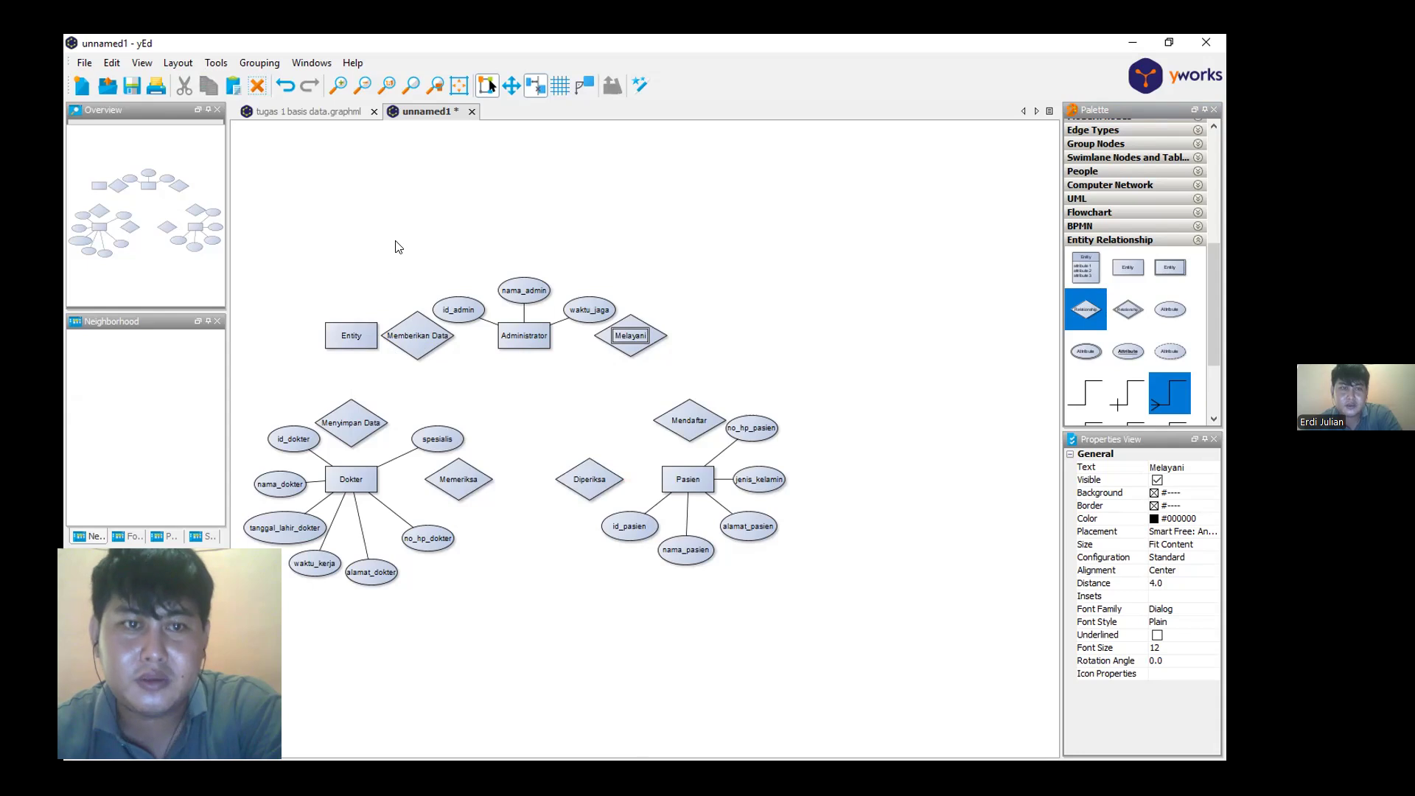
{"action": "left_click_drag", "start_coordinate": [370, 223], "coordinate": [781, 435]}
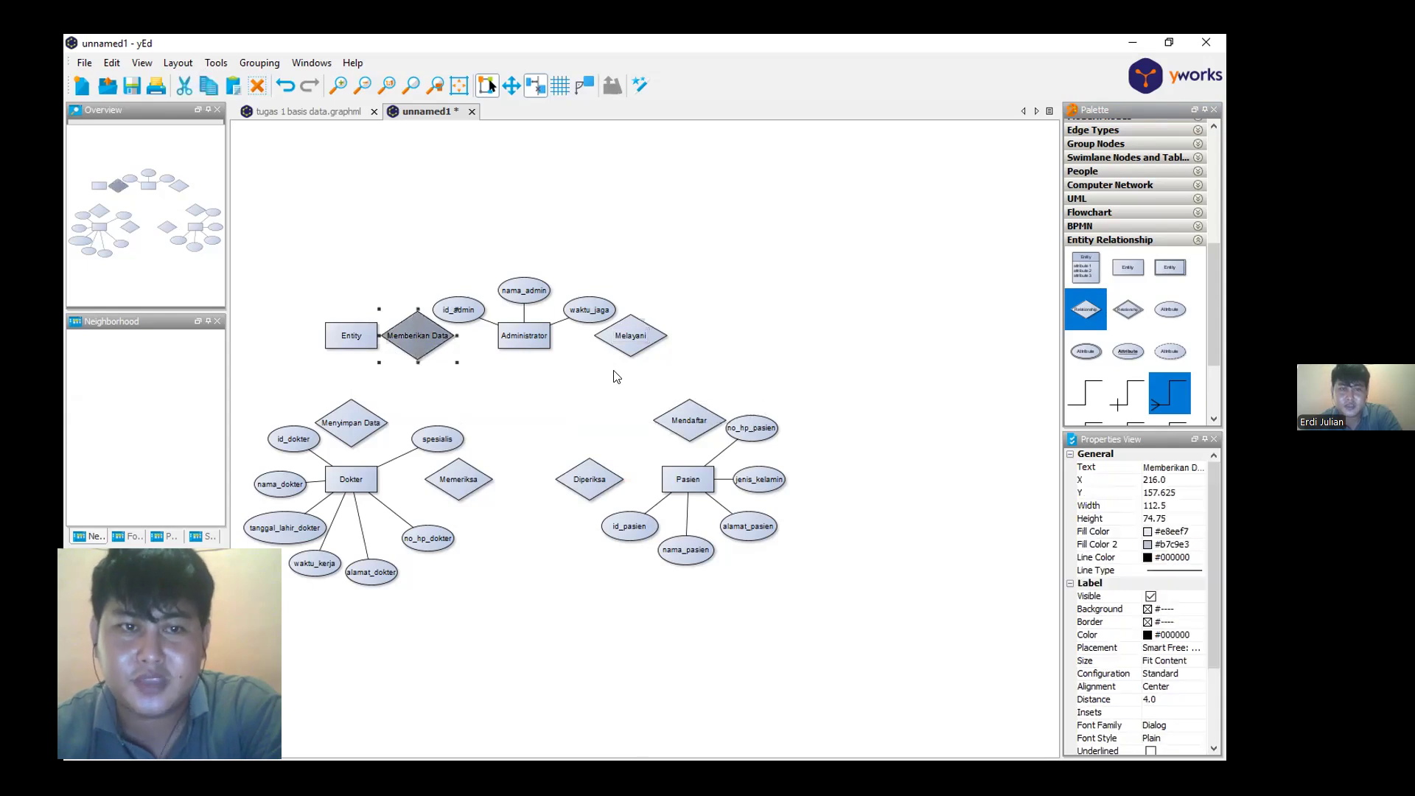
{"action": "left_click_drag", "start_coordinate": [538, 334], "coordinate": [573, 336]}
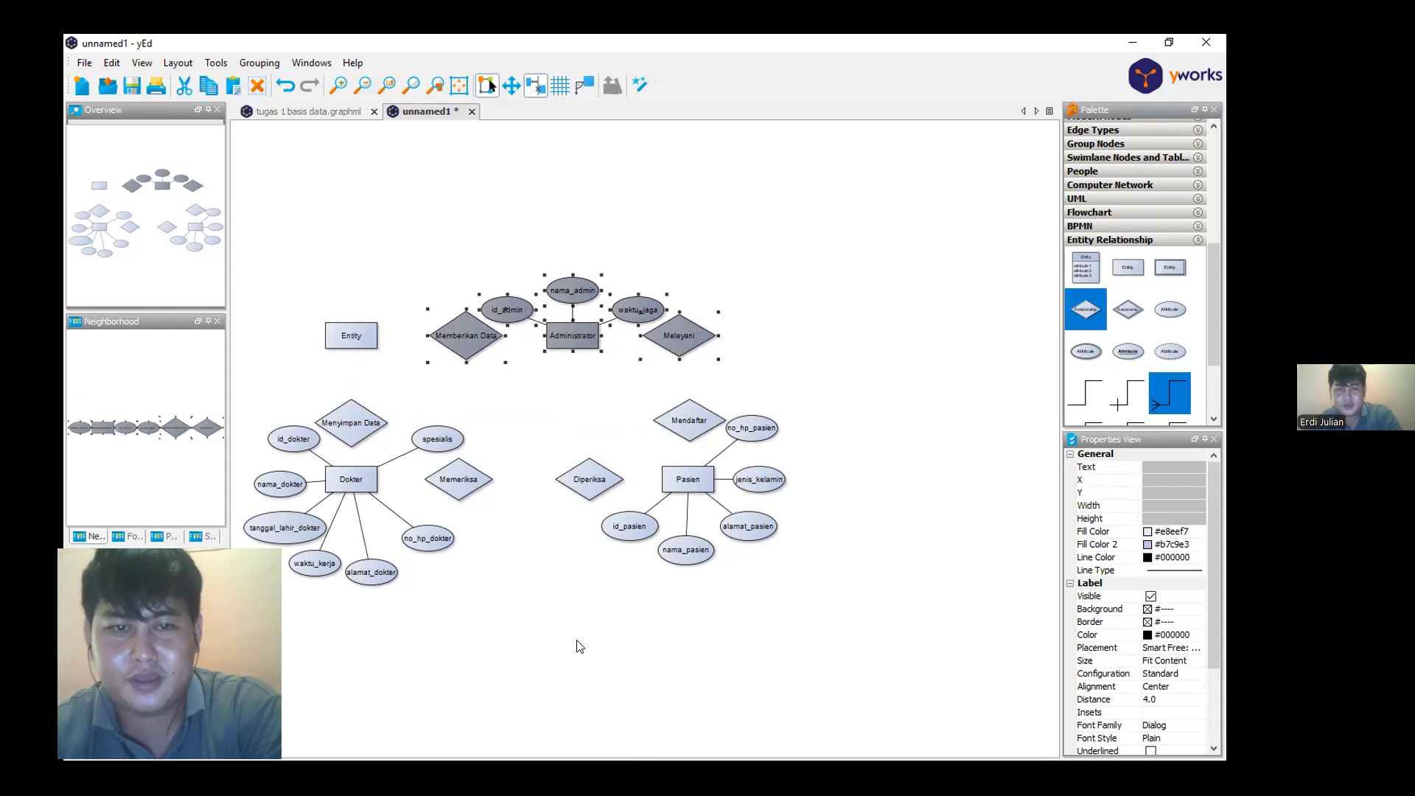
Shift Pasien with its attributes and diamonds to the right, and add entities between Memeriksa and Diperiksa and above Mendaftar, level with Melayani
{"action": "left_click_drag", "start_coordinate": [507, 641], "coordinate": [896, 389]}
{"action": "left_click_drag", "start_coordinate": [692, 476], "coordinate": [771, 476]}
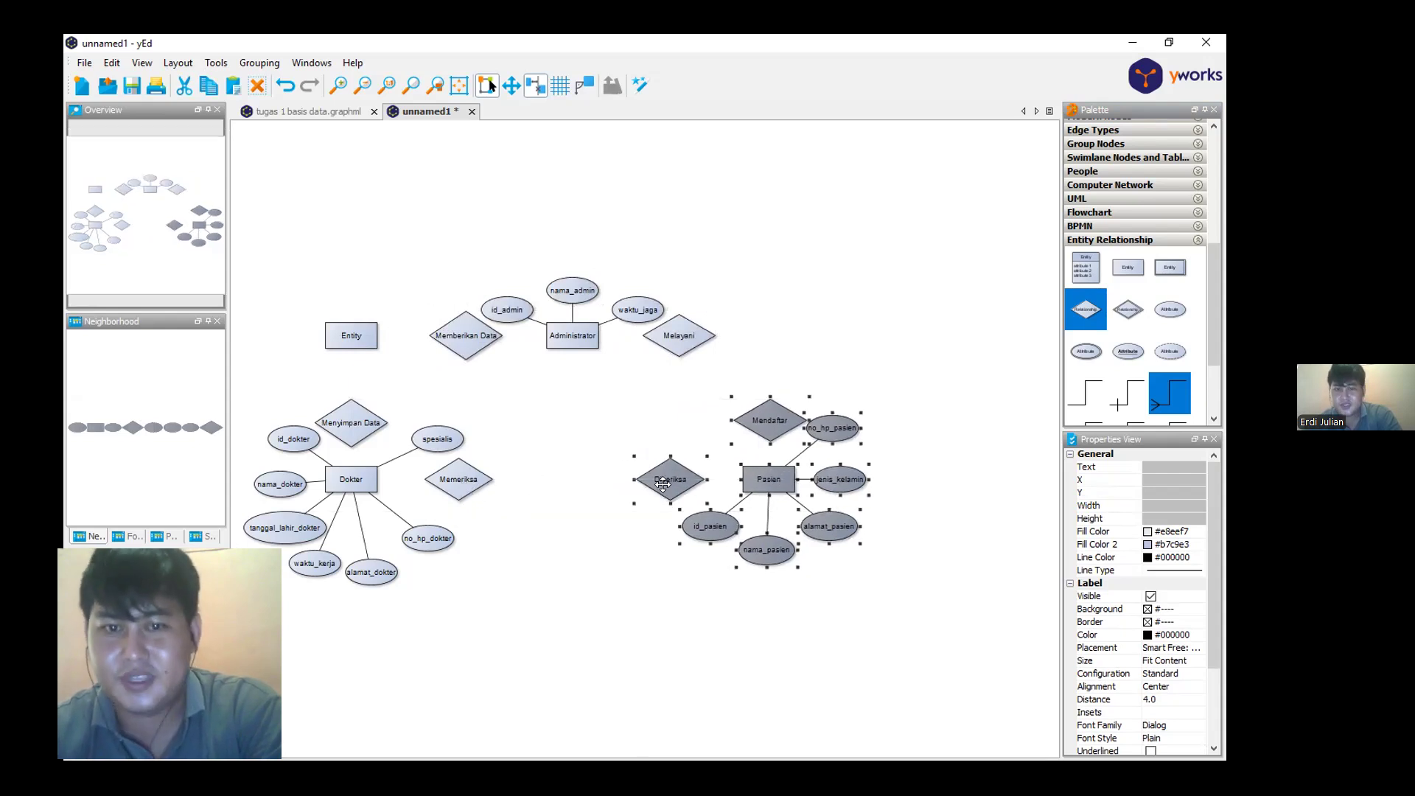
{"action": "left_click", "coordinate": [616, 566]}
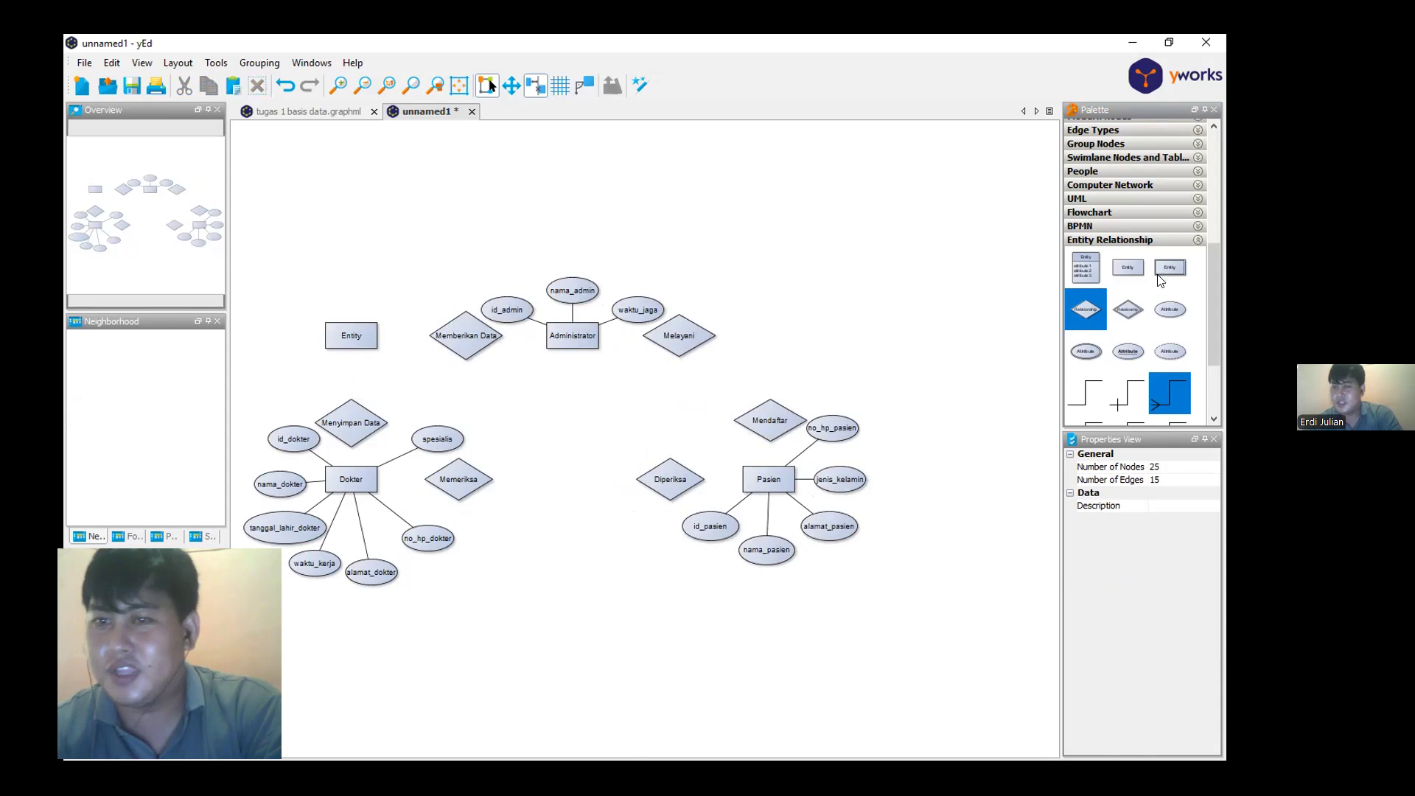
{"action": "left_click_drag", "start_coordinate": [781, 415], "coordinate": [560, 478]}
{"action": "left_click_drag", "start_coordinate": [1127, 268], "coordinate": [770, 335]}
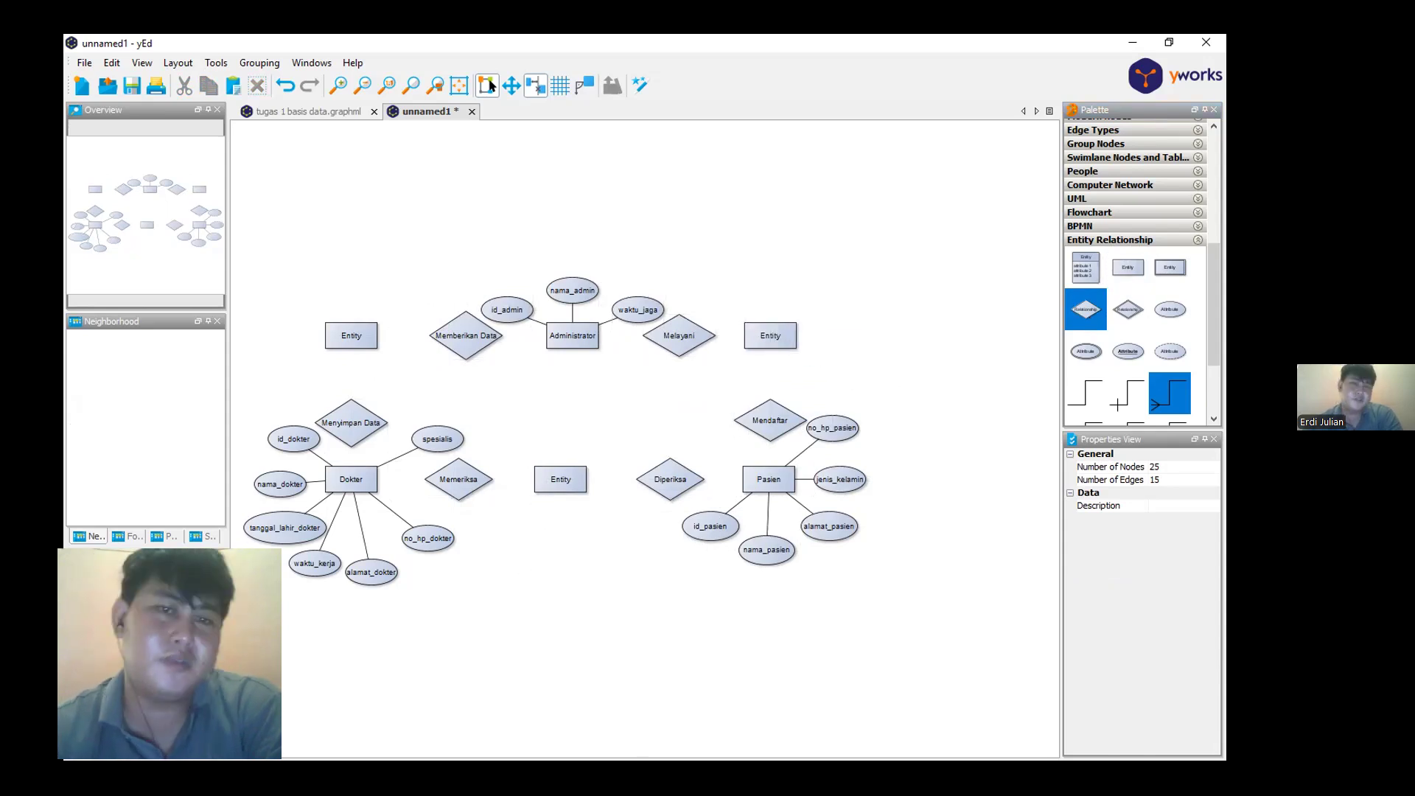
Name the new entities dokter_admin above Menyimpan Data, daftar beside Melayani, and dokter_pasien between Memeriksa and Diperiksa
{"action": "double_click", "coordinate": [358, 338]}
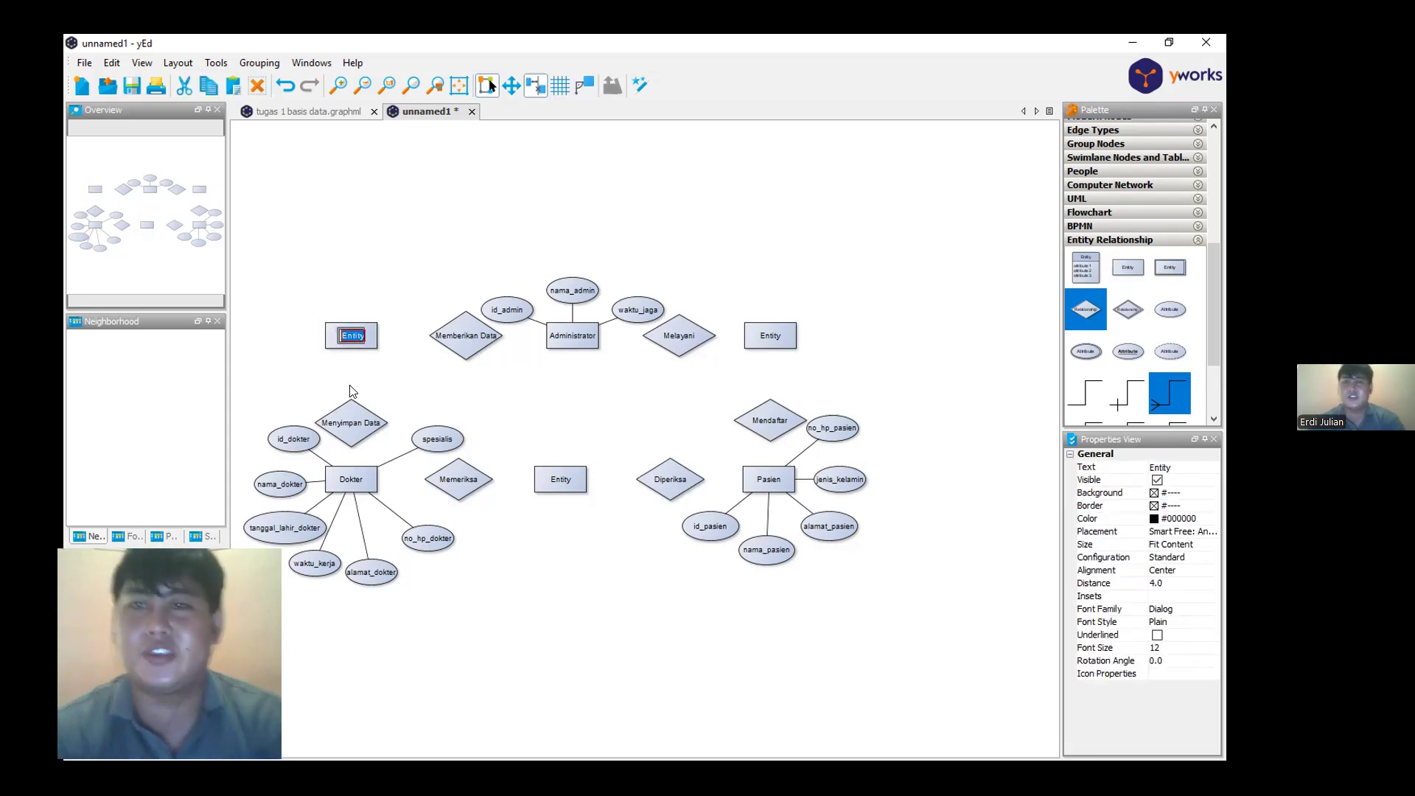
{"action": "type", "text": "dokter_admin"}
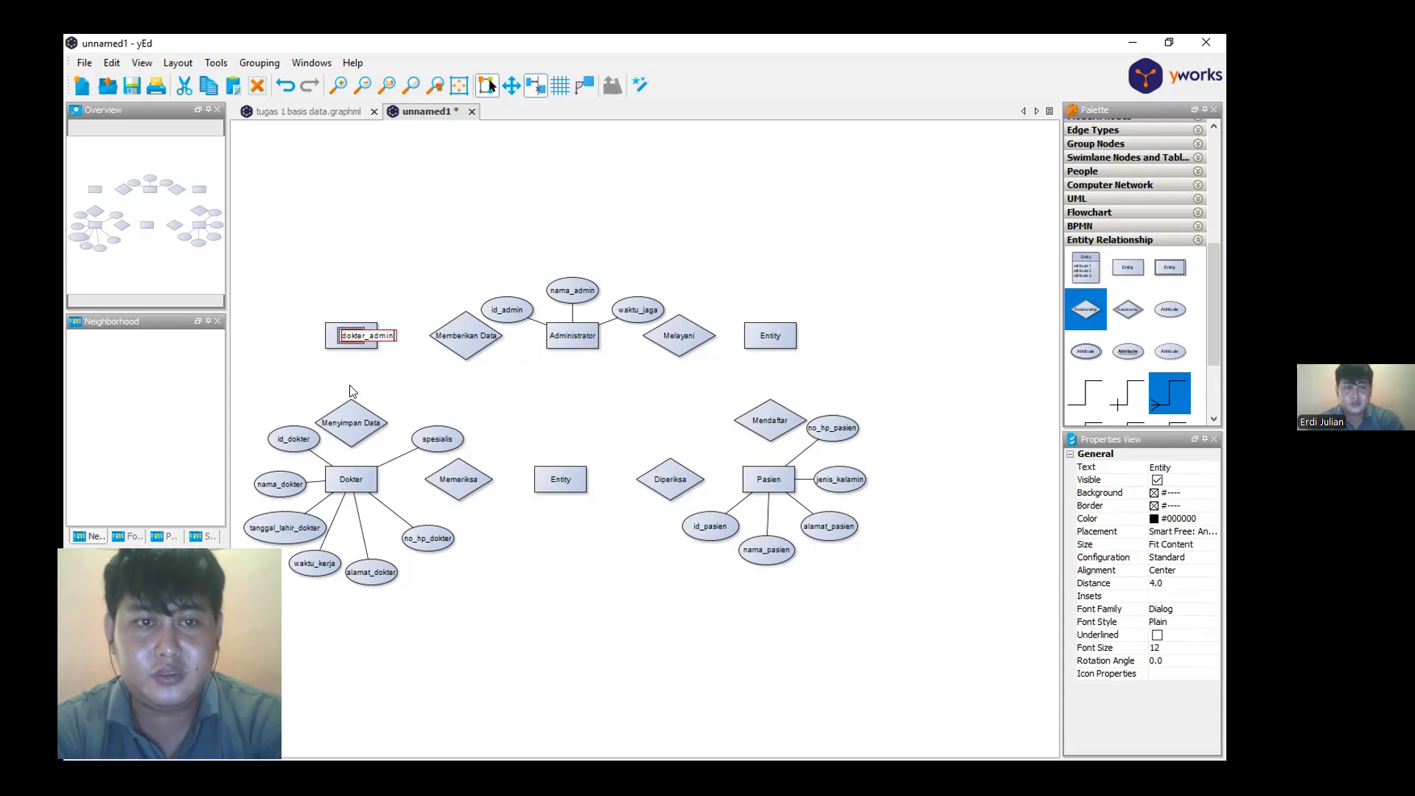
{"action": "key", "text": "Return"}
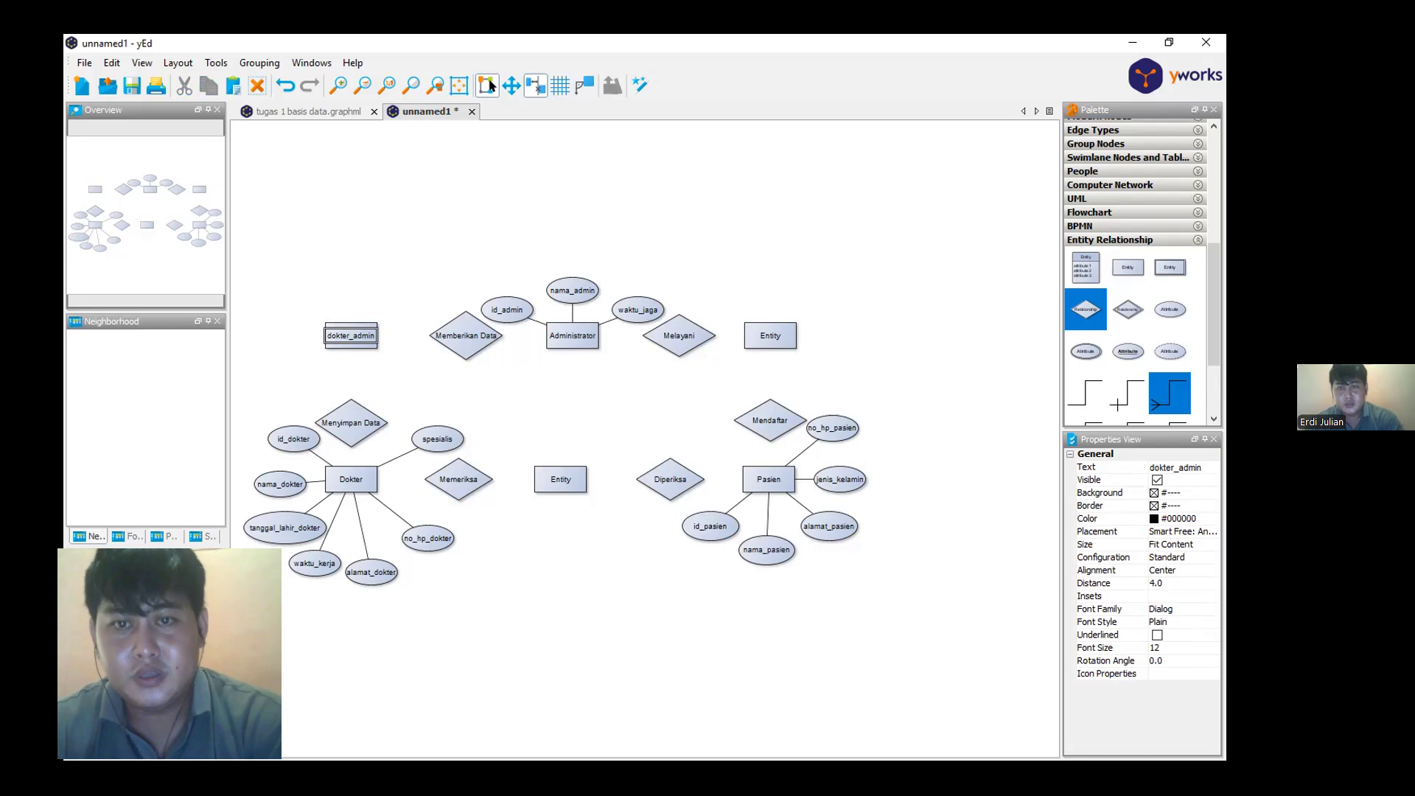
{"action": "double_click", "coordinate": [774, 338]}
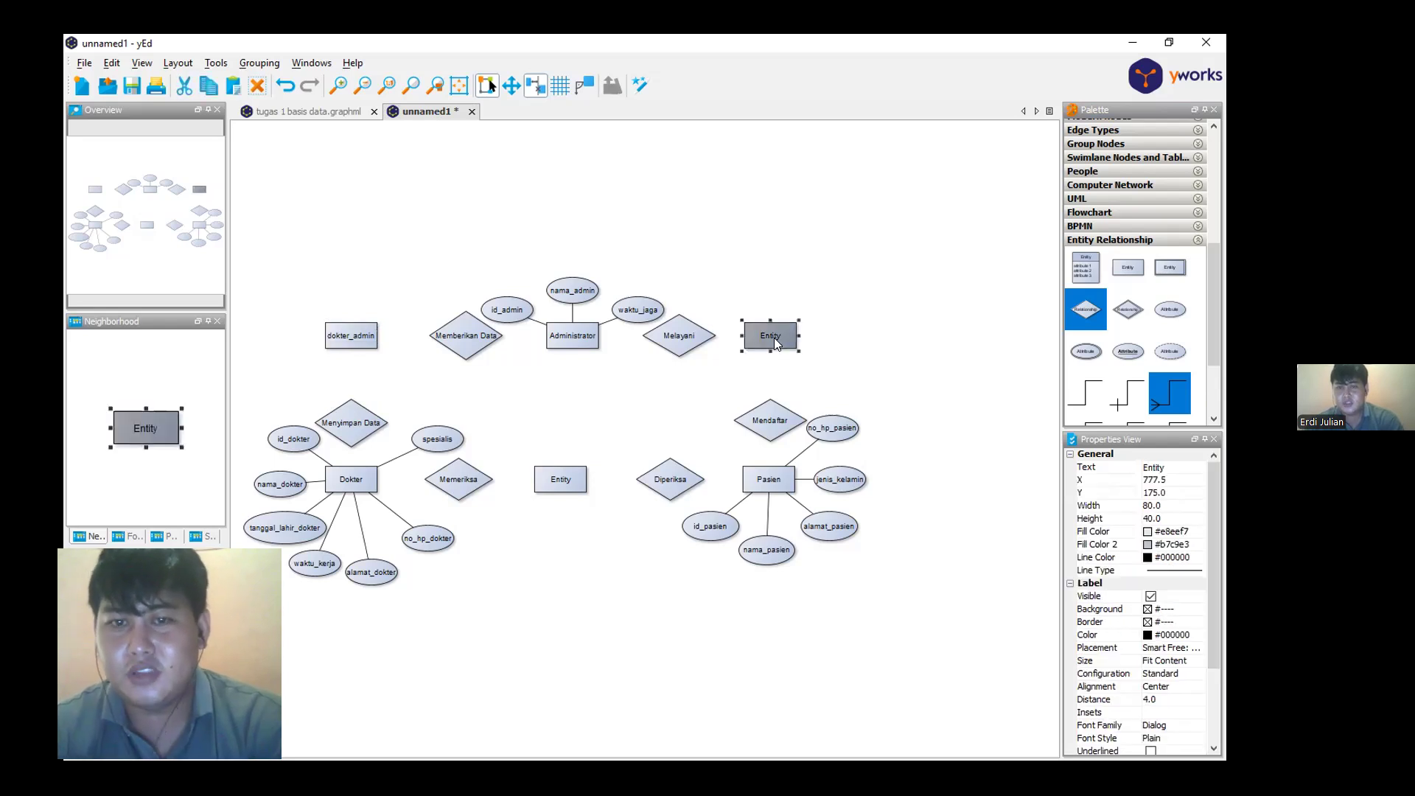
{"action": "type", "text": "daftar"}
{"action": "key", "text": "Return"}
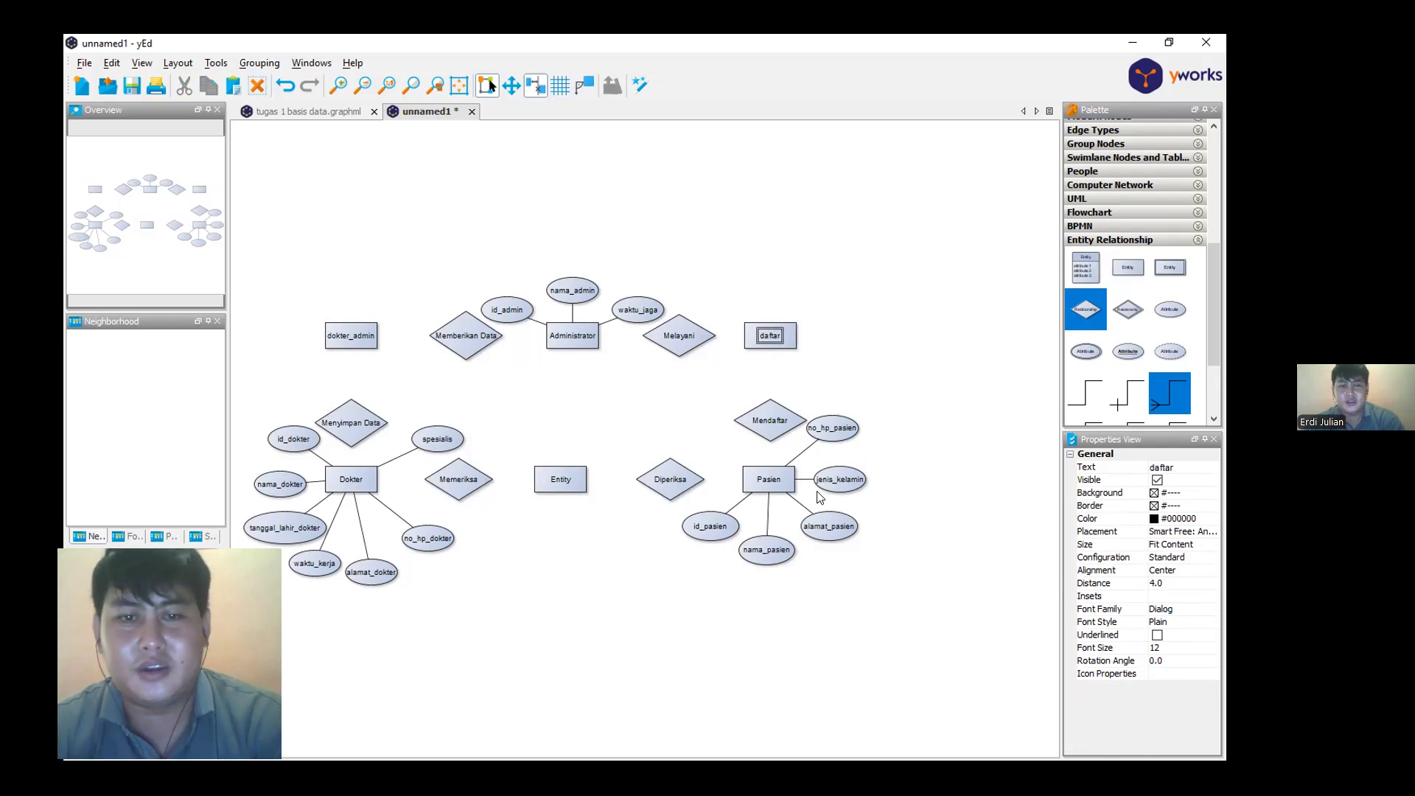
{"action": "left_click", "coordinate": [558, 478]}
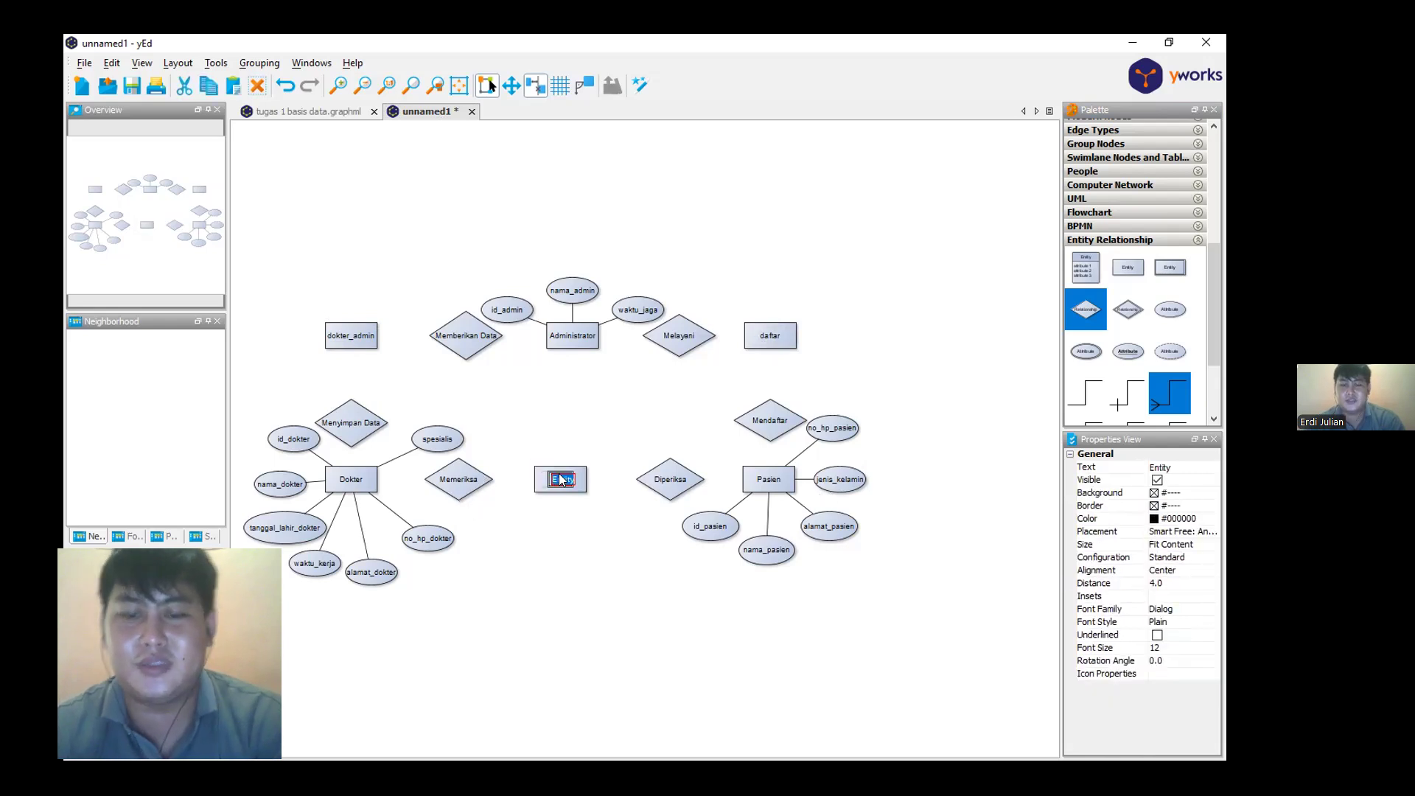
{"action": "type", "text": "dokter-PAS"}
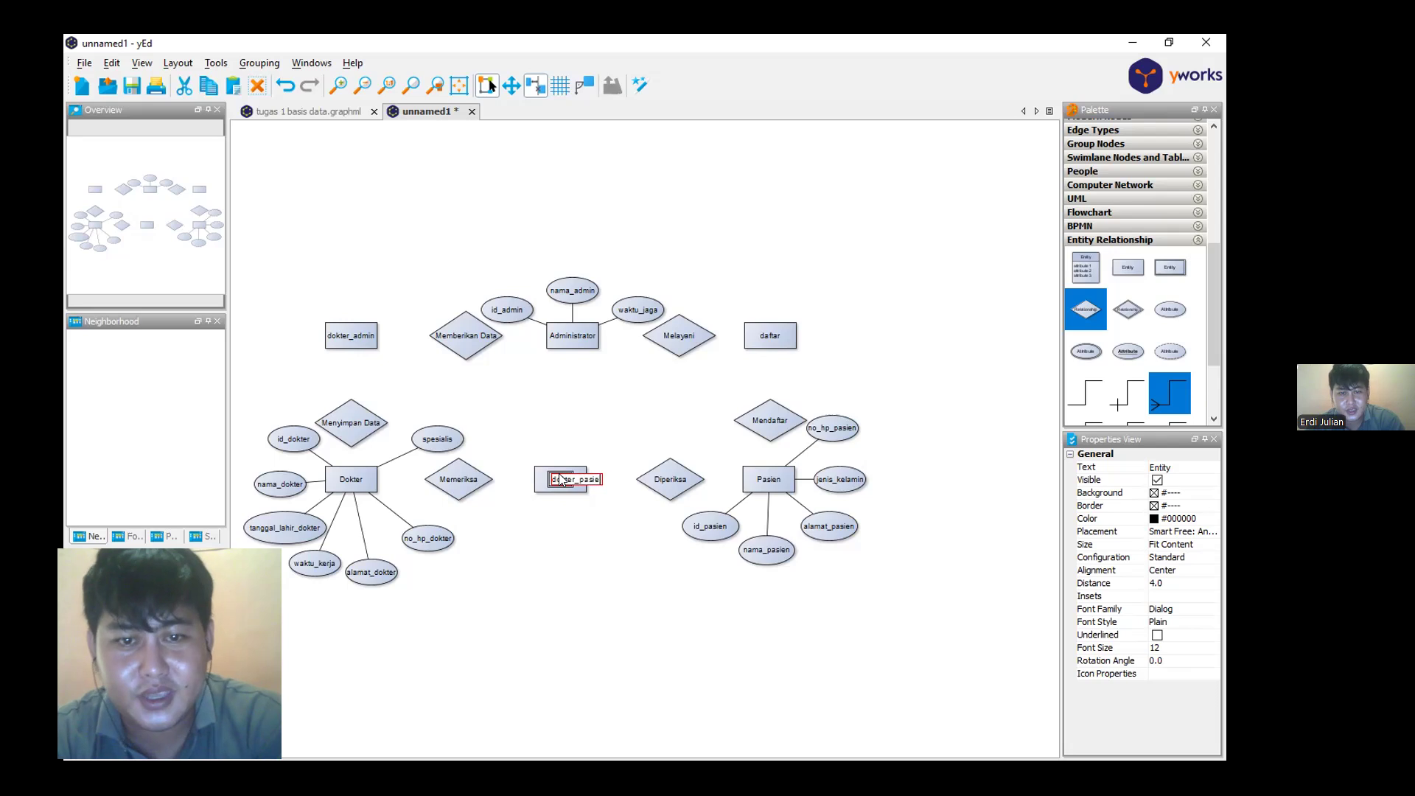
{"action": "key", "text": "Return"}
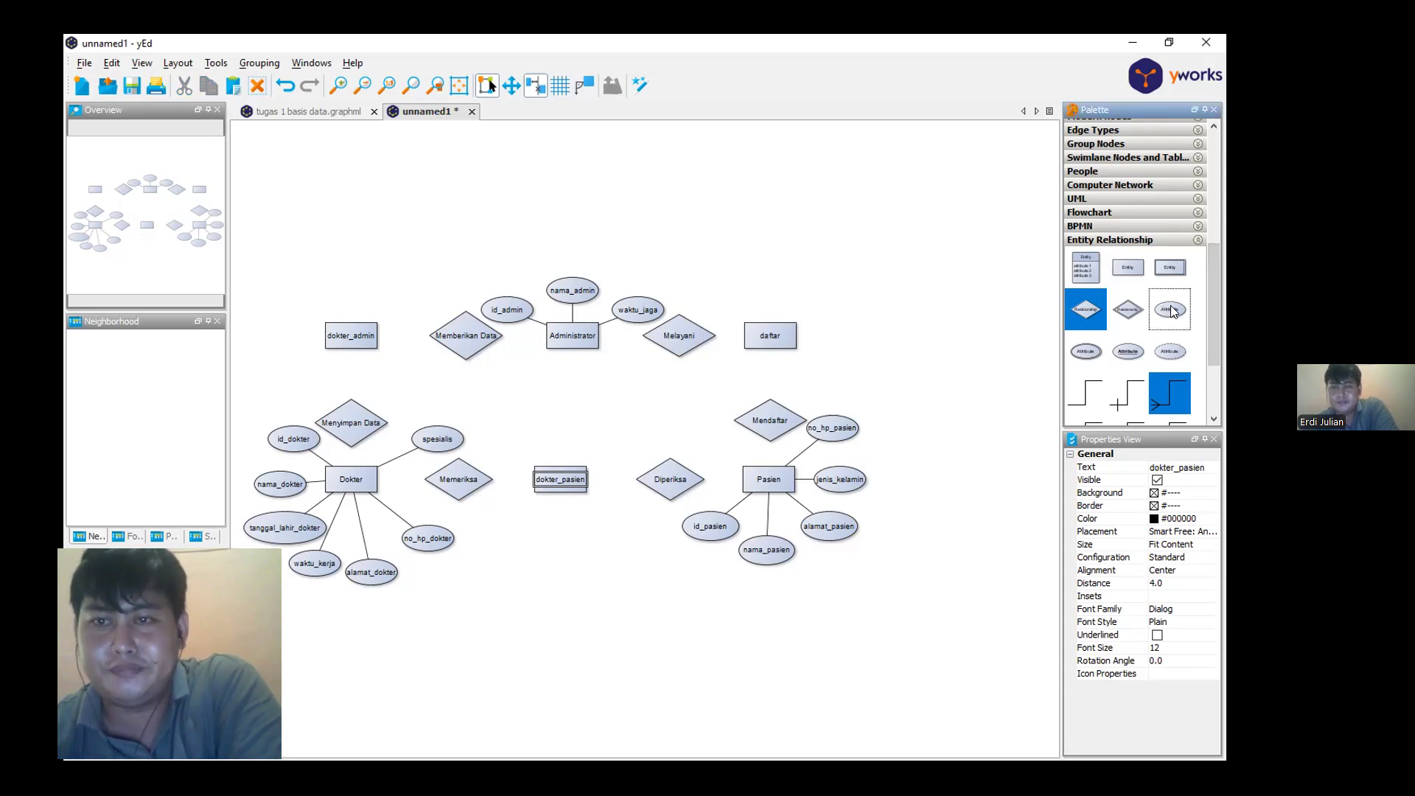
Add two attributes to the left of the dokter_admin entity, one slightly below it and one above it
{"action": "left_click_drag", "start_coordinate": [1041, 280], "coordinate": [281, 352]}
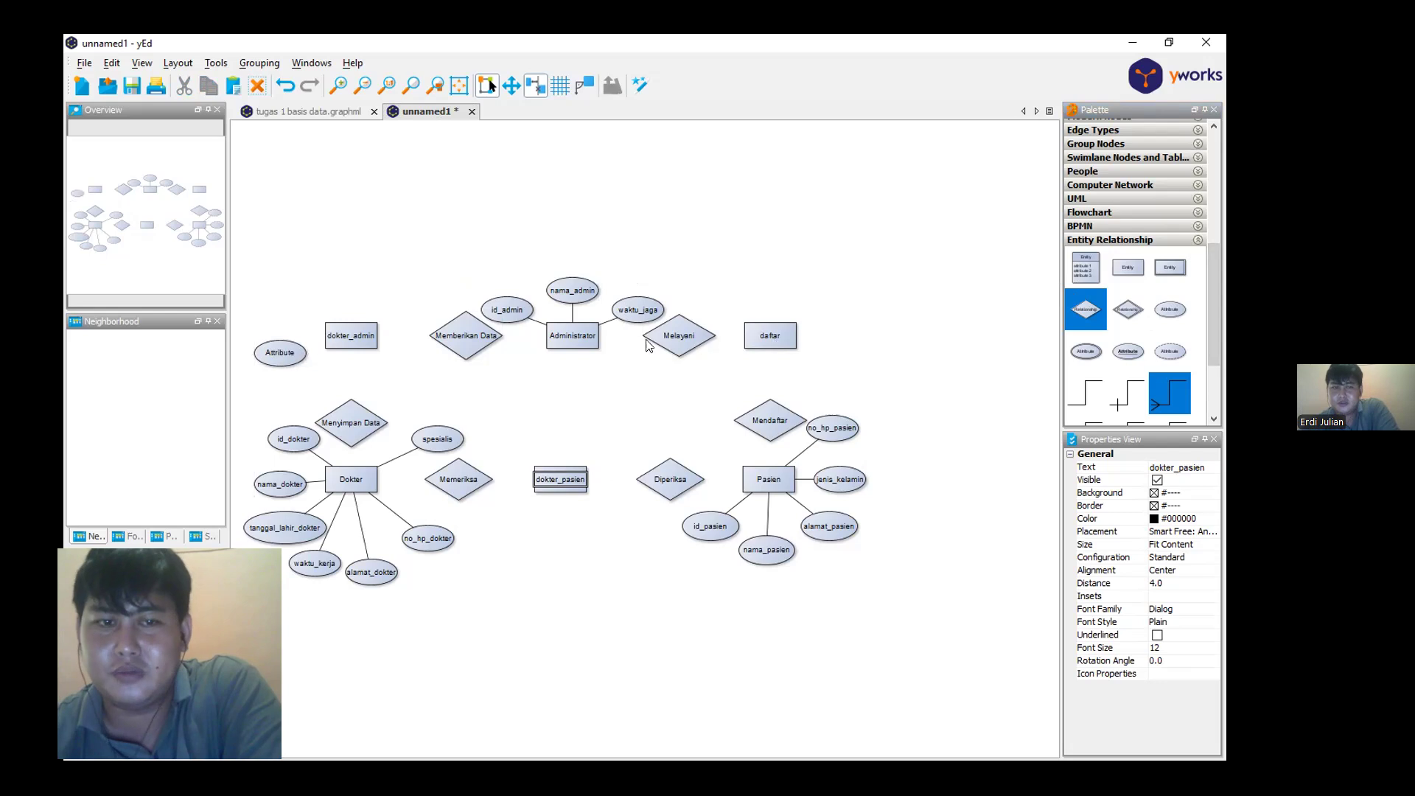
{"action": "left_click_drag", "start_coordinate": [1169, 309], "coordinate": [299, 291]}
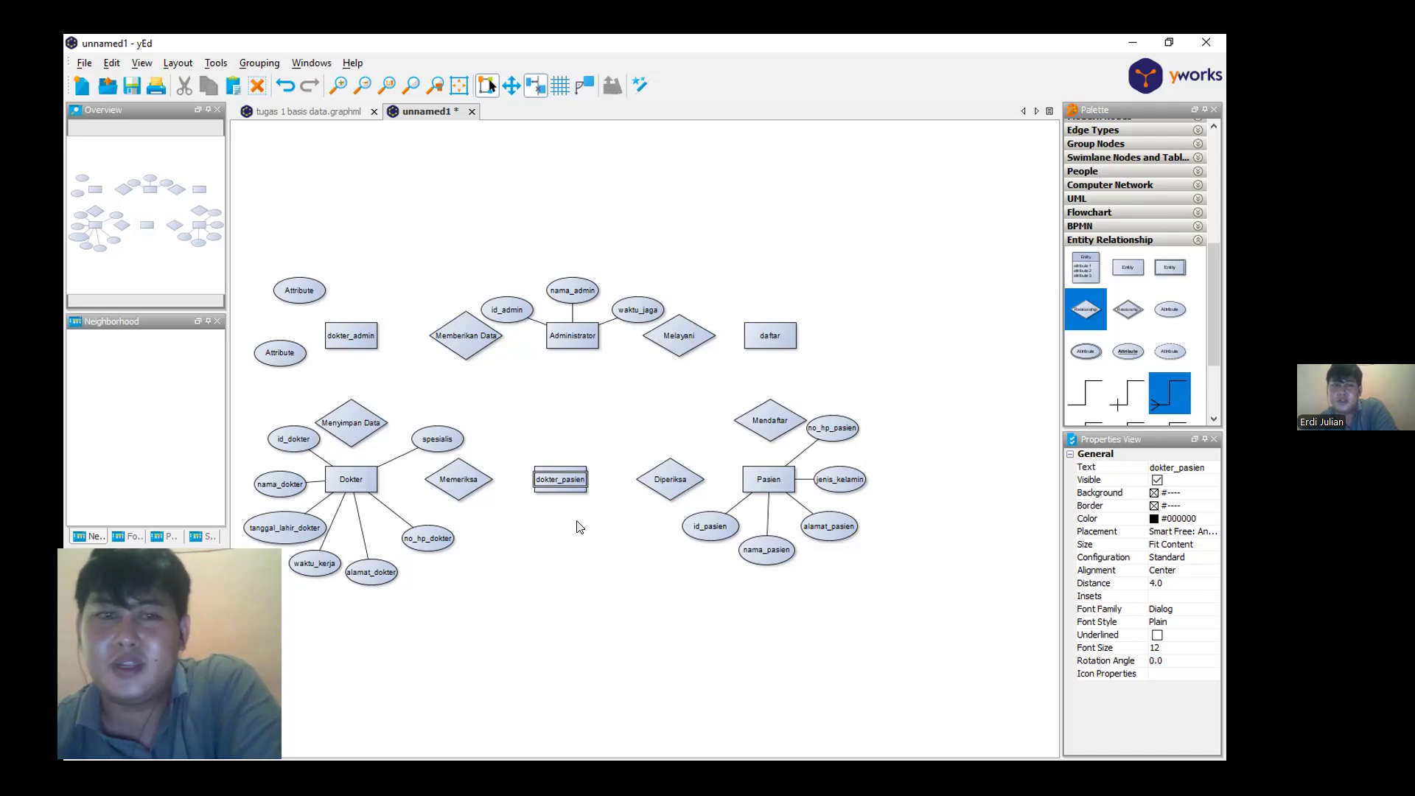
Mark Dokter's id_dokter attribute as a key by making its label bold and underlined
{"action": "left_click", "coordinate": [298, 440]}
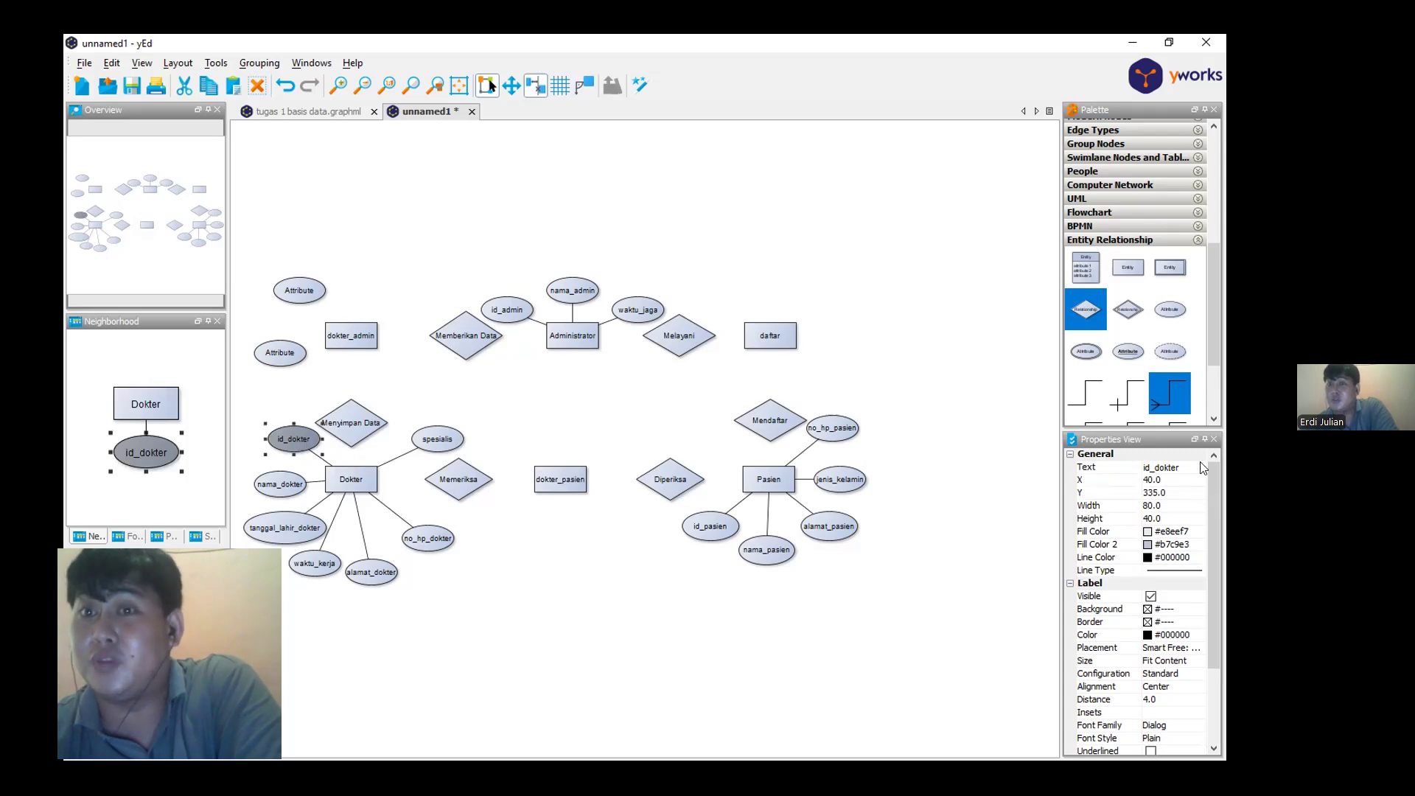
{"action": "scroll", "coordinate": [1131, 586], "scroll_direction": "down", "scroll_amount": 3}
{"action": "left_click", "coordinate": [1151, 664]}
{"action": "left_click", "coordinate": [1160, 689]}
{"action": "left_click", "coordinate": [1150, 674]}
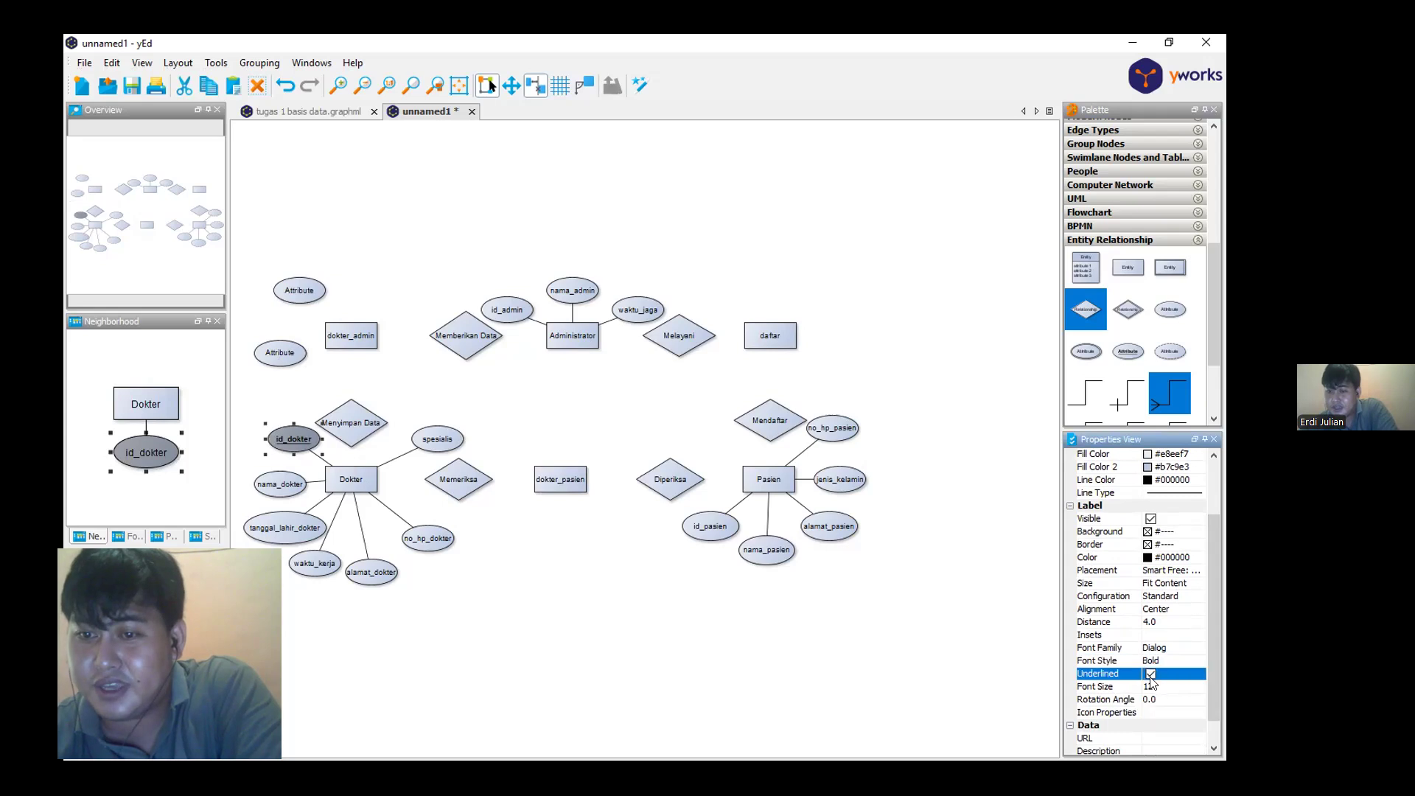
{"action": "left_click", "coordinate": [592, 607]}
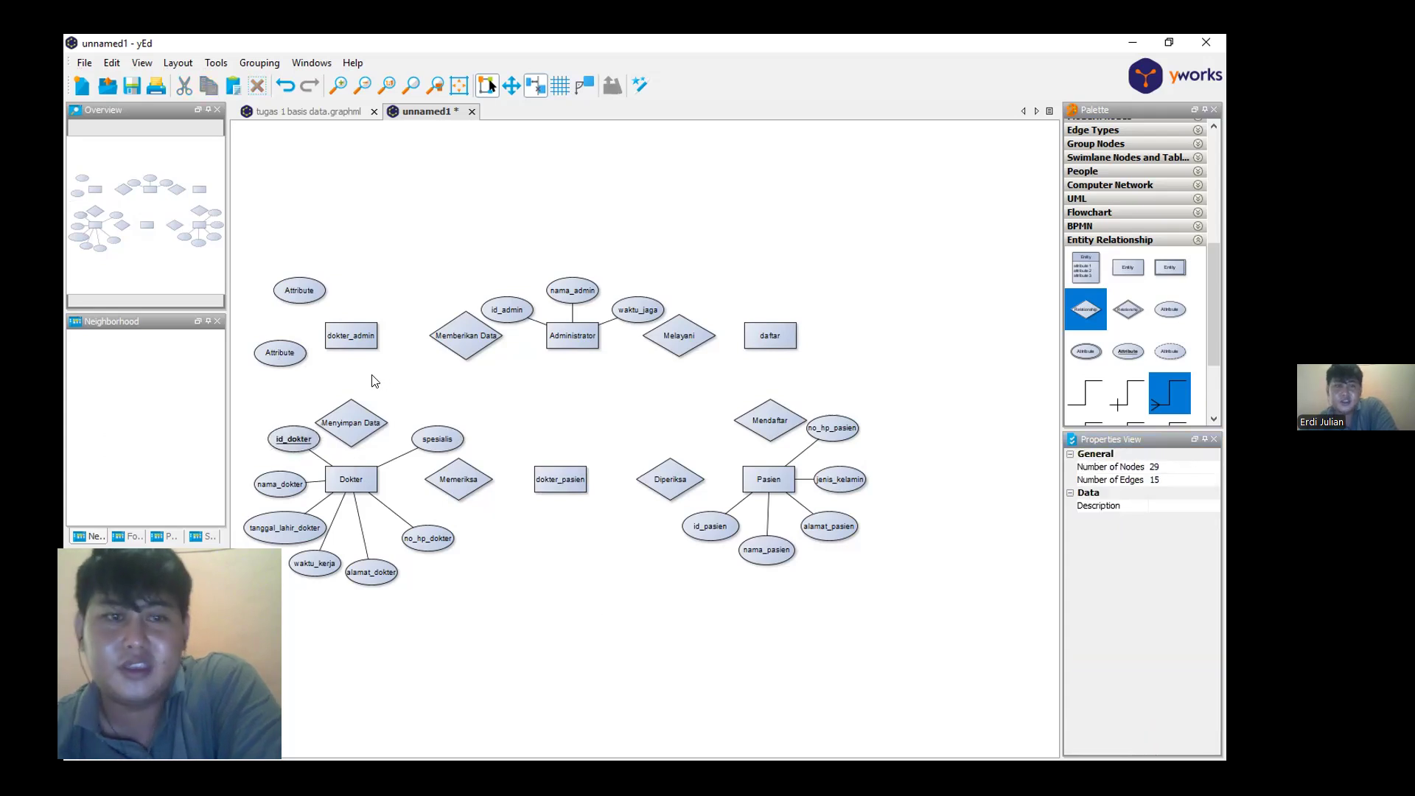
Name the lower new attribute beside dokter_admin id_dokter
{"action": "left_click", "coordinate": [283, 352]}
{"action": "left_click", "coordinate": [282, 352]}
{"action": "type", "text": "id_dokter"}
{"action": "key", "text": "Return"}
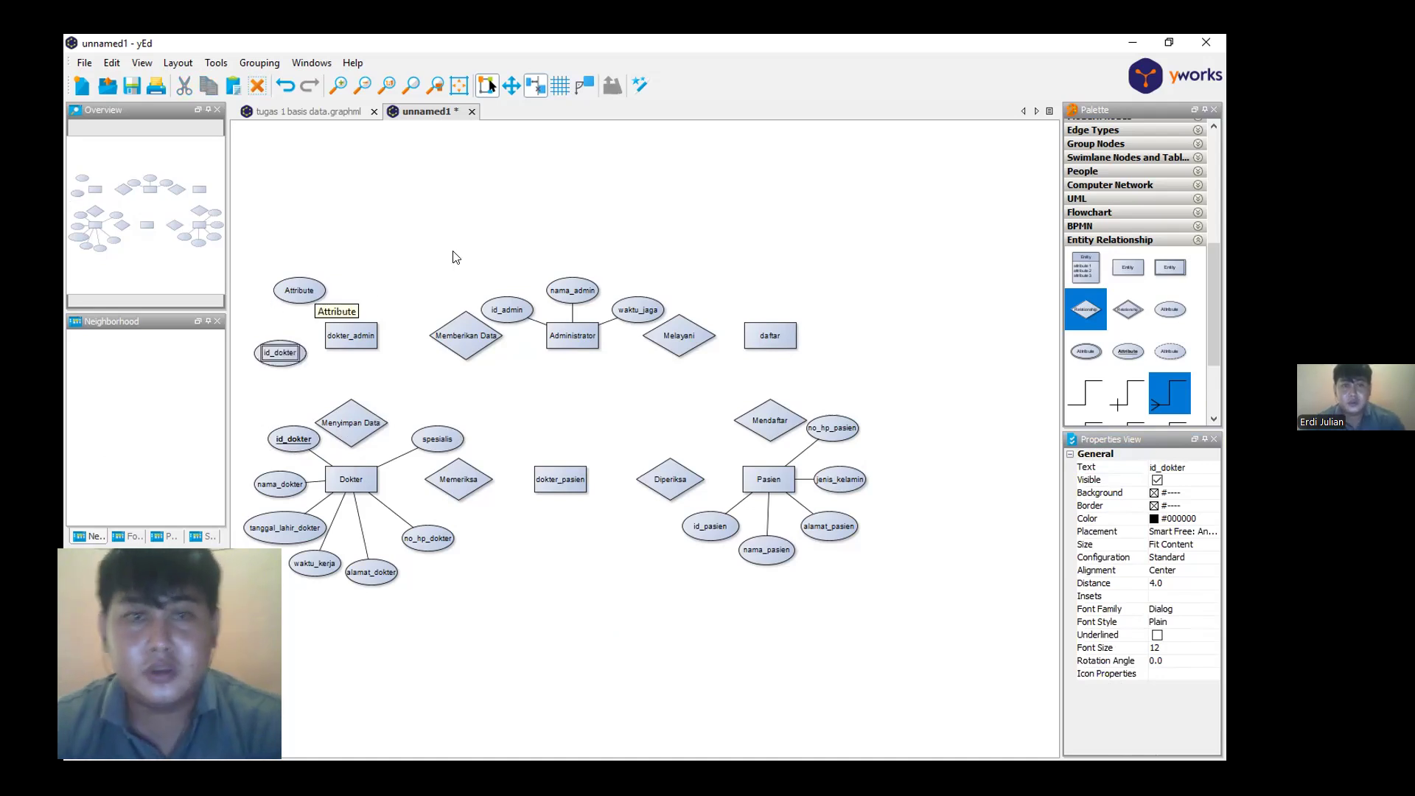
Mark Administrator's id_admin attribute as a key by making its label bold and underlined
{"action": "left_click", "coordinate": [492, 312]}
{"action": "scroll", "coordinate": [1179, 667], "scroll_direction": "down", "scroll_amount": 3}
{"action": "left_click", "coordinate": [1156, 667]}
{"action": "left_click", "coordinate": [1162, 661]}
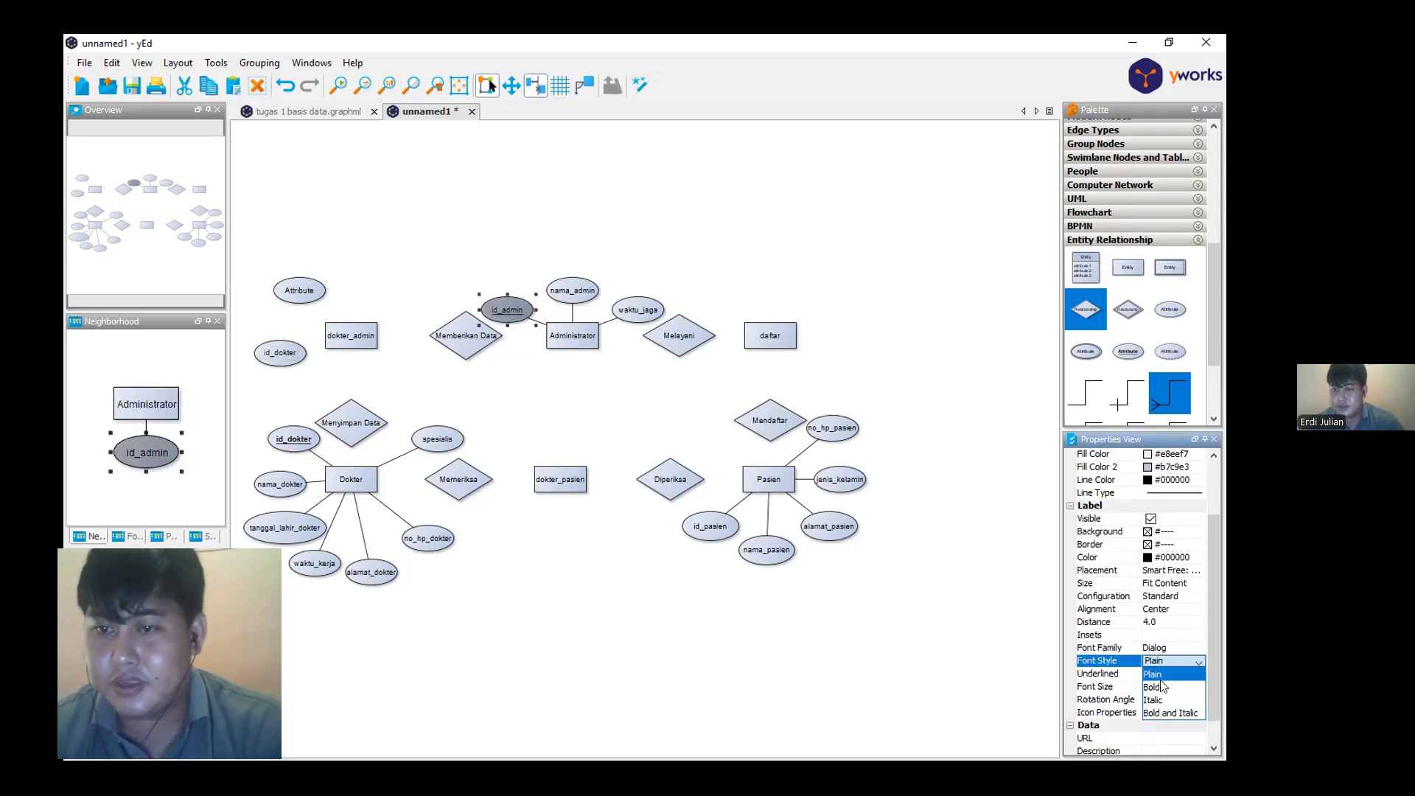
{"action": "left_click", "coordinate": [1162, 686]}
{"action": "left_click", "coordinate": [804, 649]}
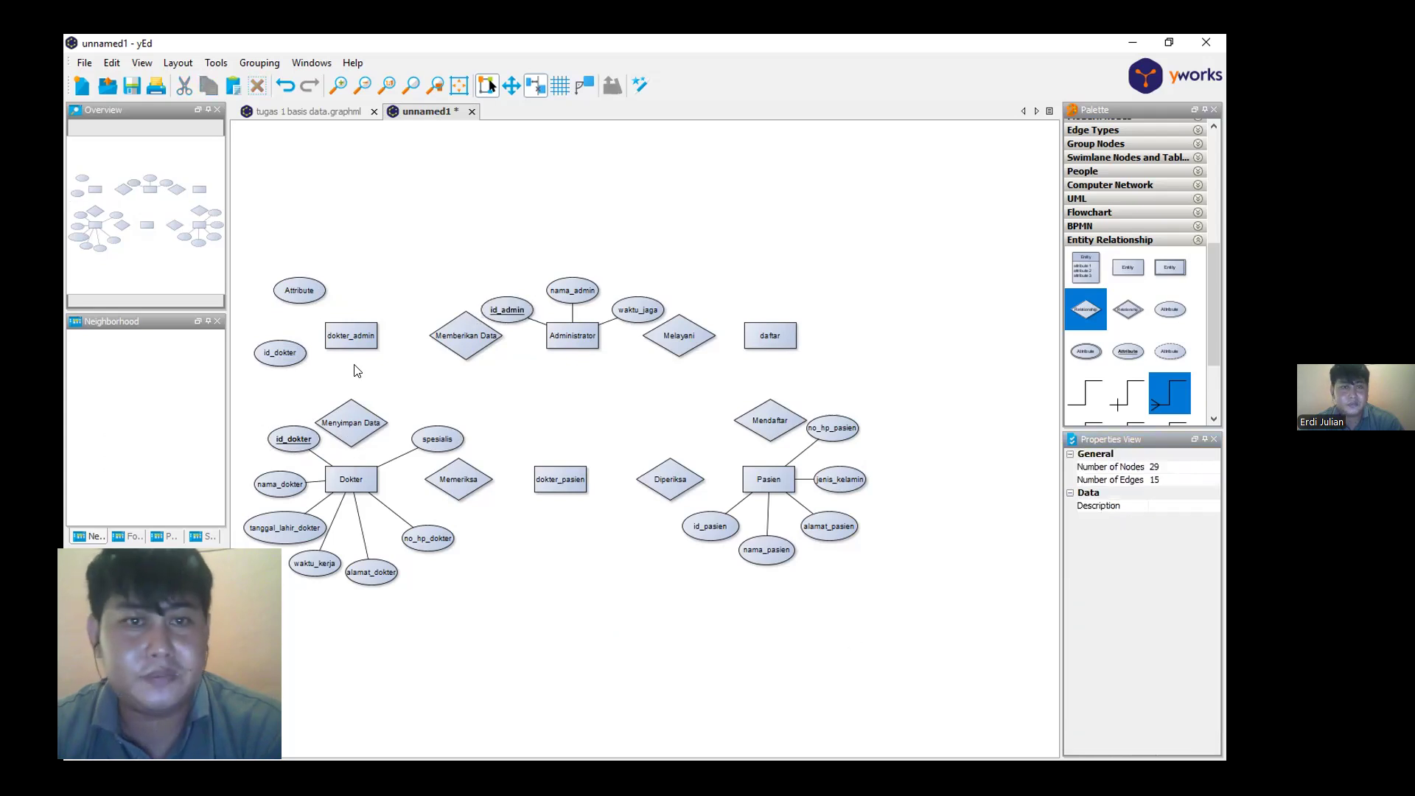
Name the upper new attribute near dokter_admin id_admin
{"action": "left_click", "coordinate": [306, 296]}
{"action": "double_click", "coordinate": [308, 298]}
{"action": "type", "text": "d_admin"}
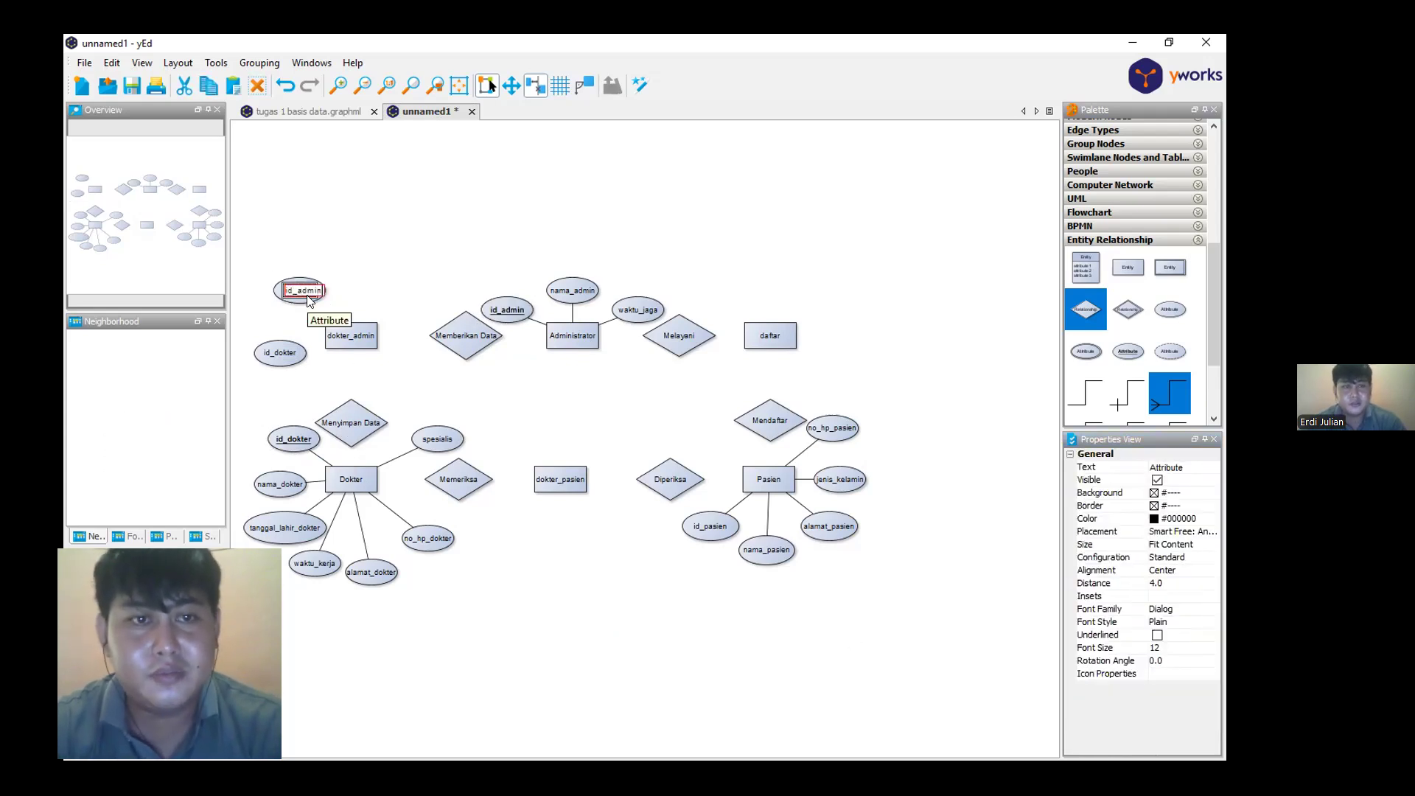
{"action": "key", "text": "Return"}
{"action": "left_click", "coordinate": [342, 298]}
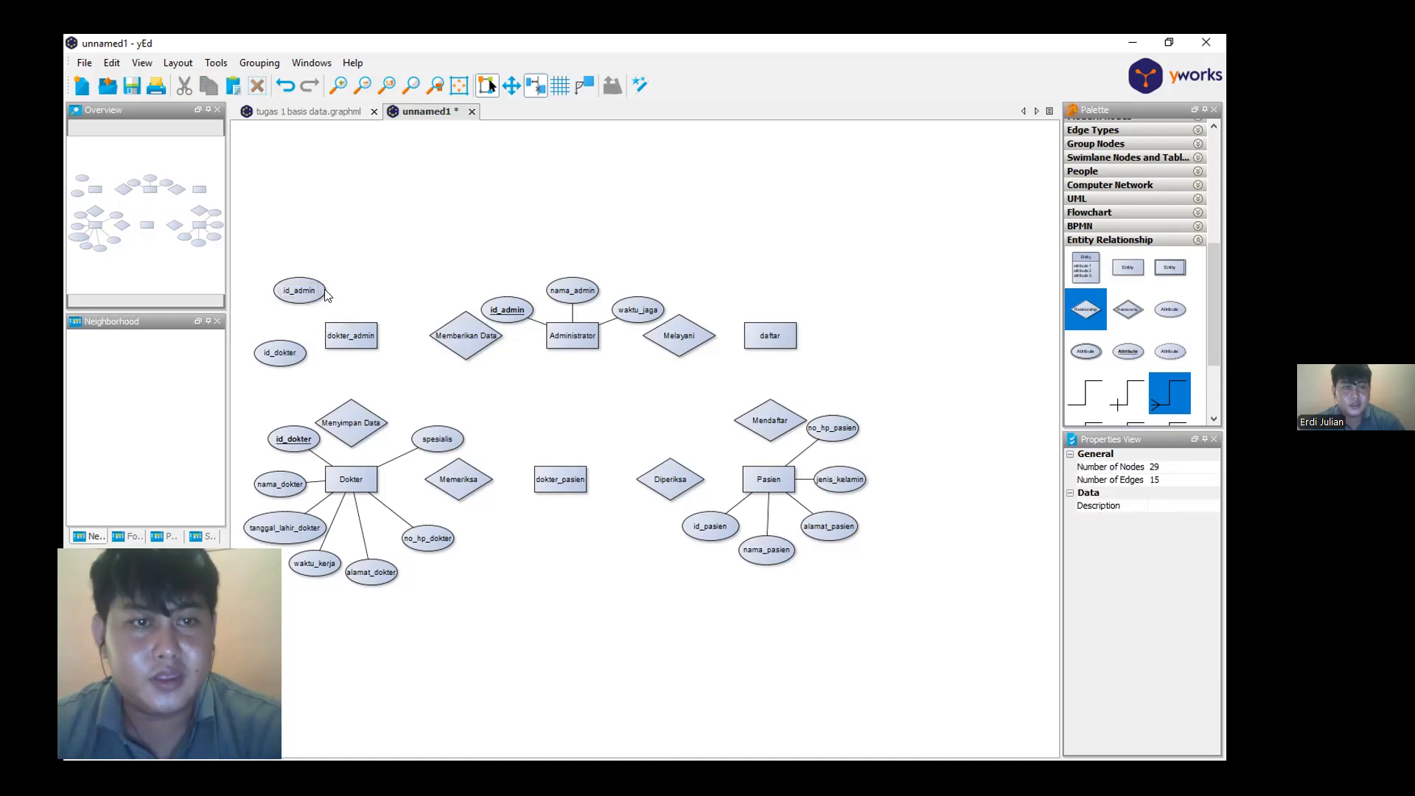
{"action": "left_click_drag", "start_coordinate": [306, 293], "coordinate": [315, 304]}
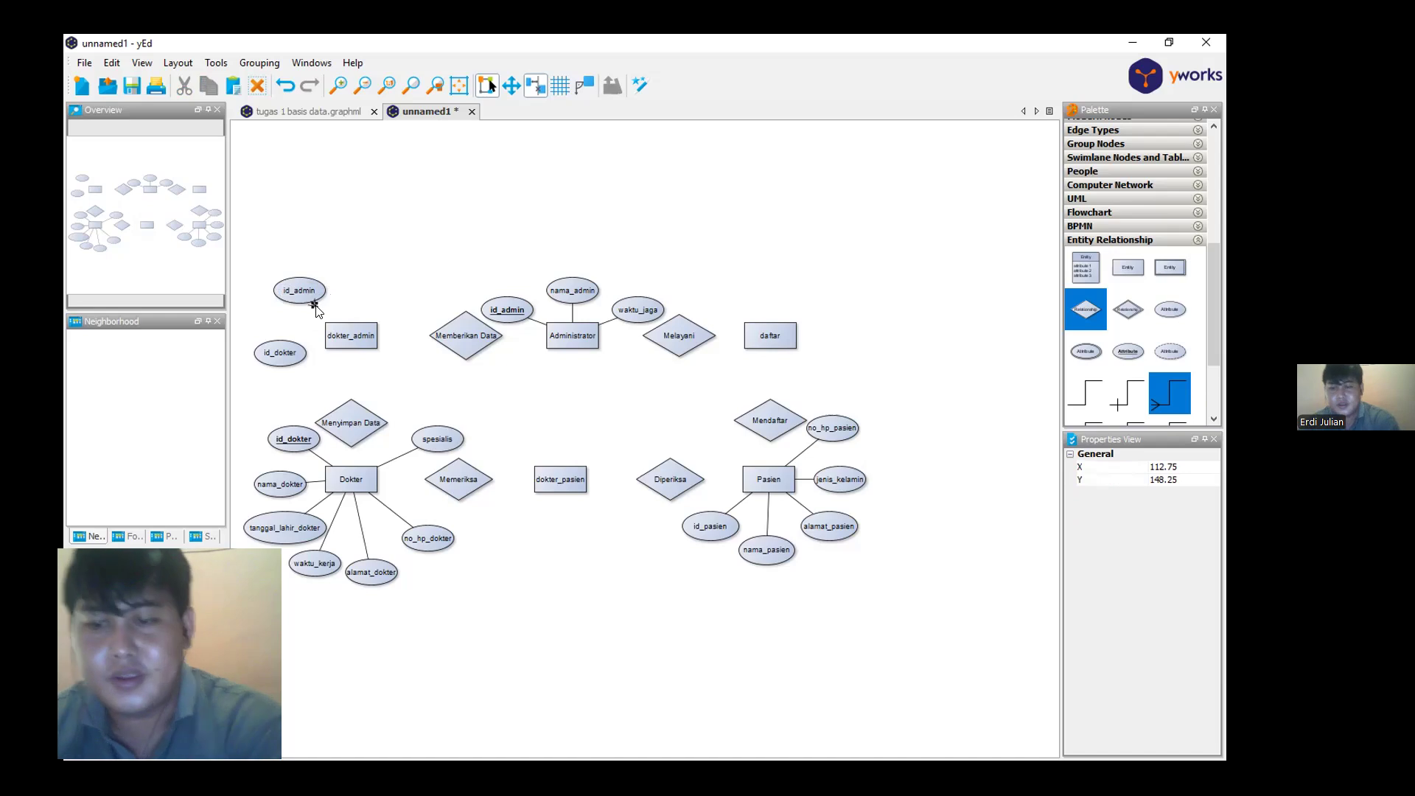
{"action": "left_click", "coordinate": [310, 309]}
{"action": "key", "text": "Delete"}
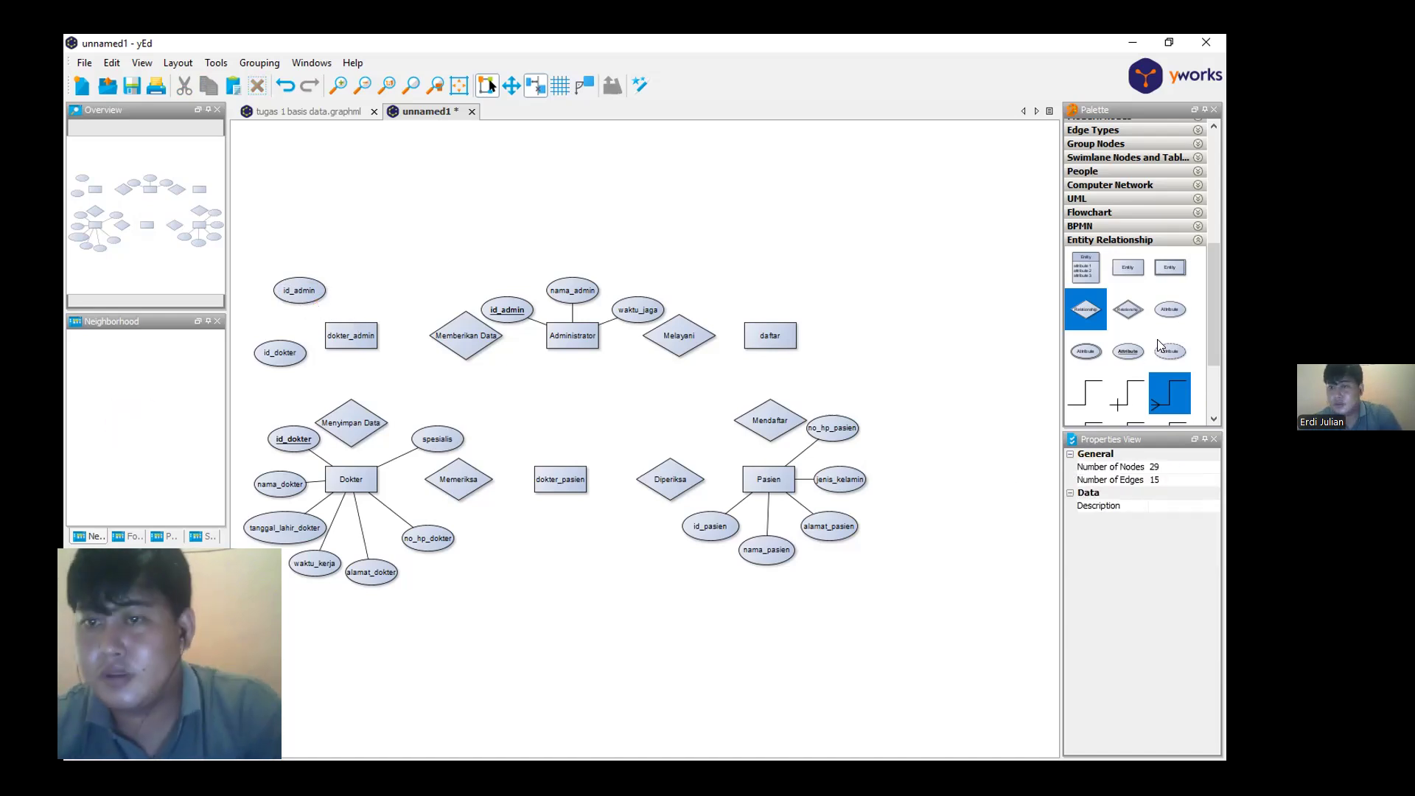
Add an attribute above the dokter_admin entity, beside id_admin, and name it id_data
{"action": "left_click_drag", "start_coordinate": [1169, 310], "coordinate": [369, 284]}
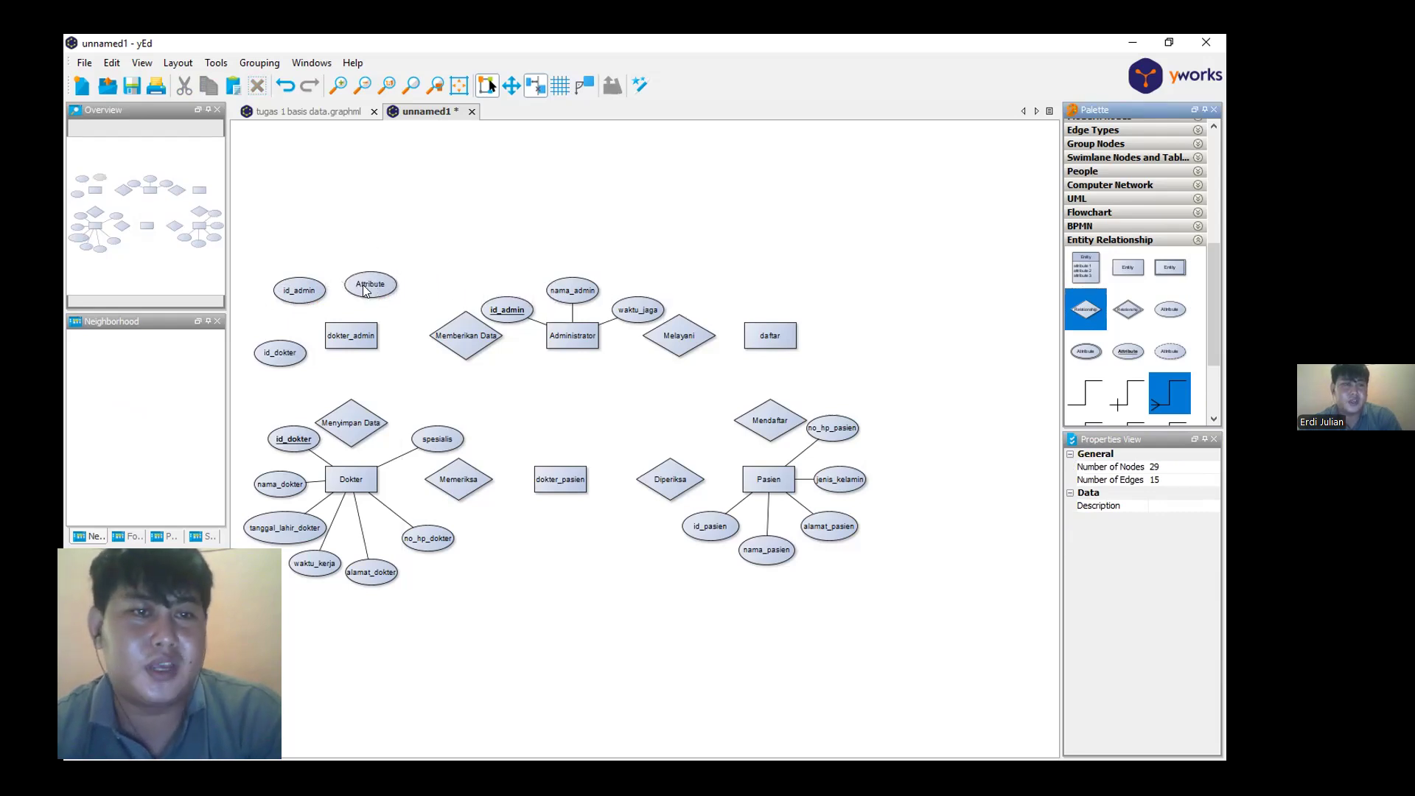
{"action": "left_click", "coordinate": [368, 287]}
{"action": "type", "text": "ad"}
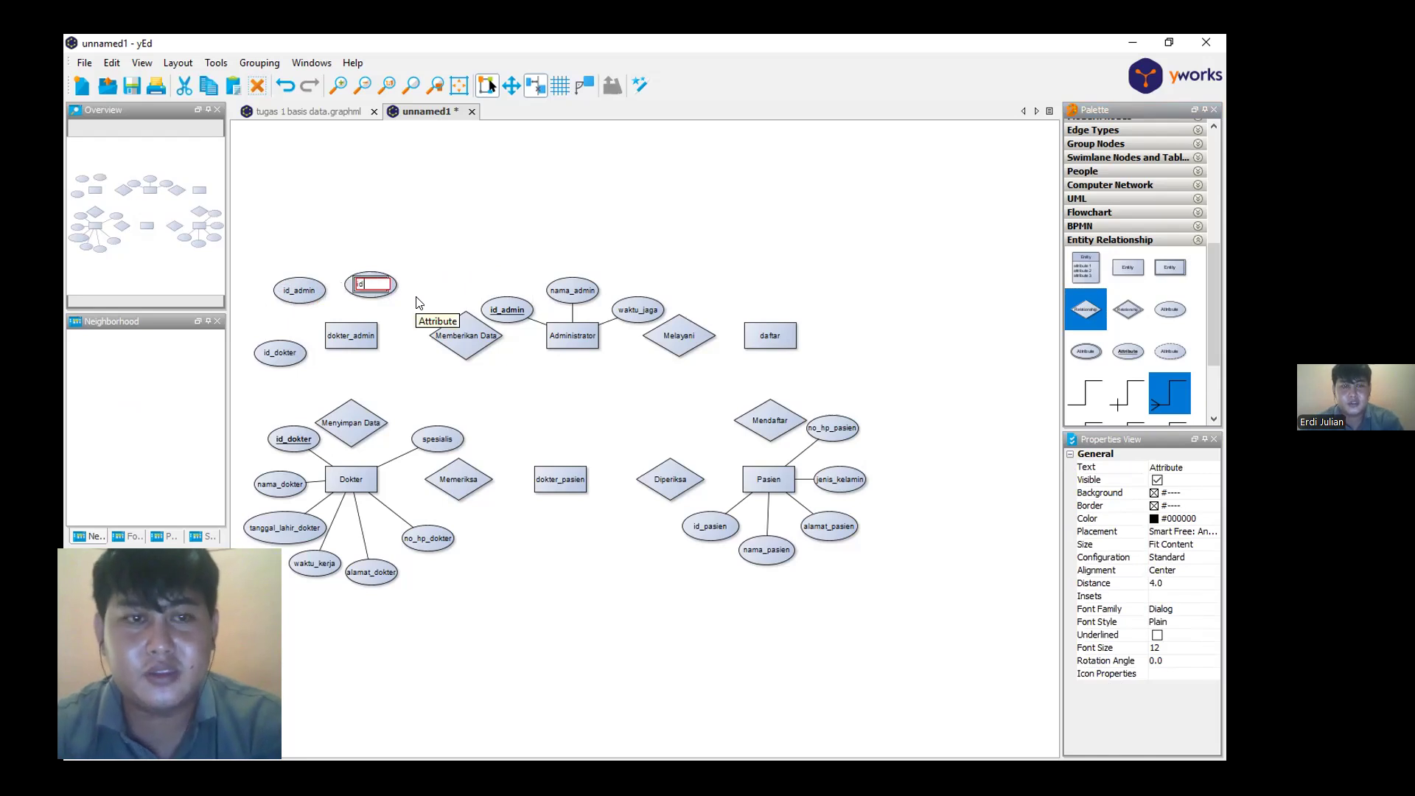
{"action": "type", "text": "_data"}
{"action": "key", "text": "Return"}
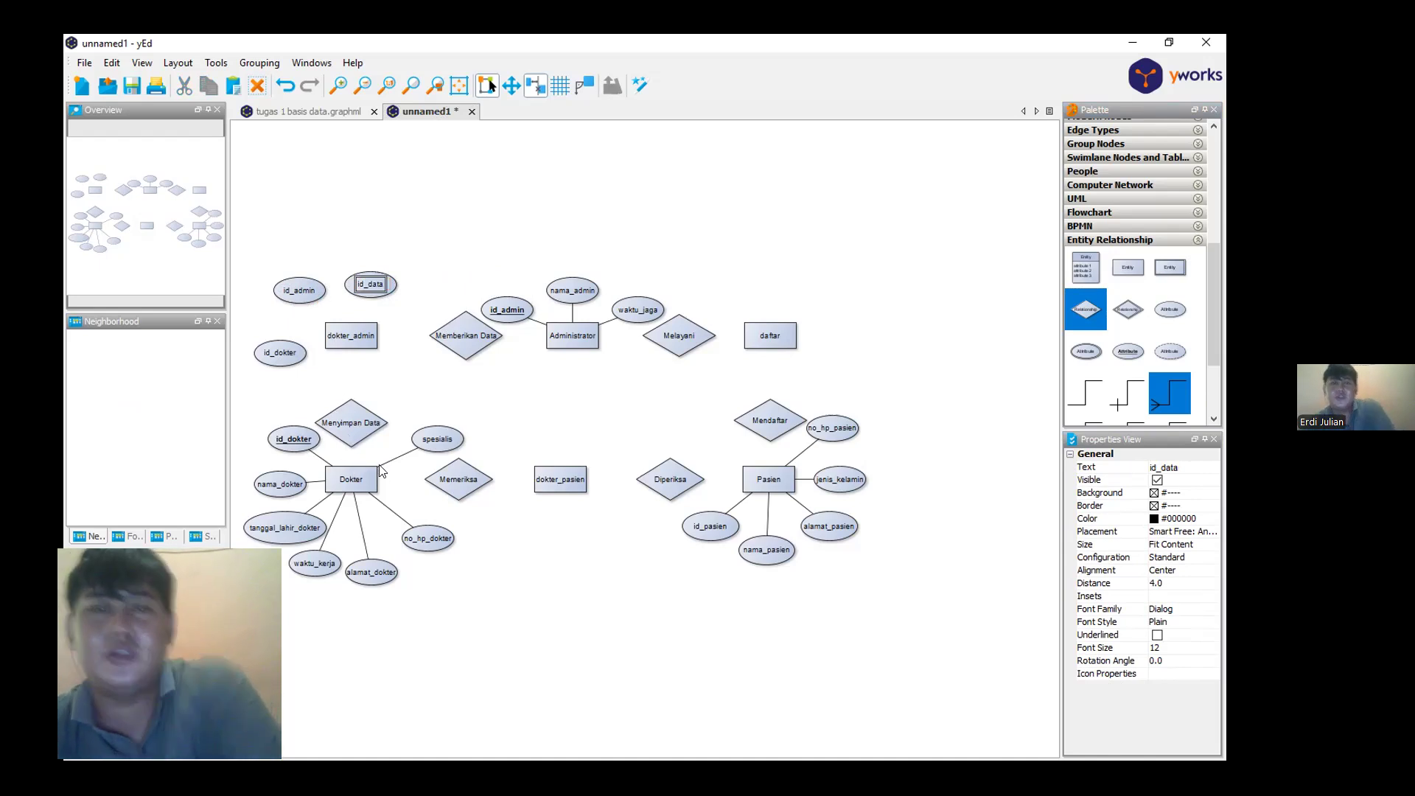
{"action": "left_click", "coordinate": [890, 383]}
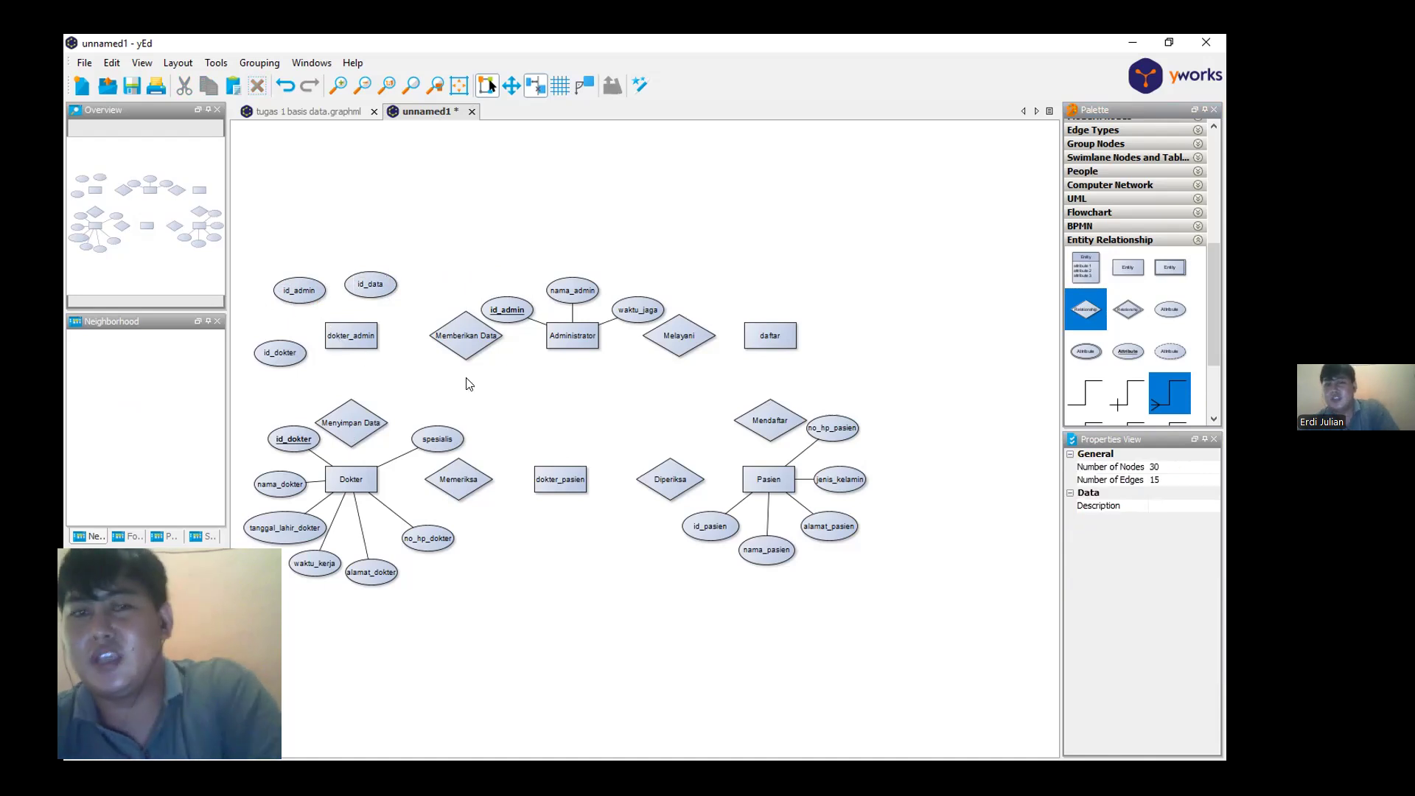
Add an attribute to the right of the daftar entity and name it id_pasien
{"action": "left_click_drag", "start_coordinate": [1167, 309], "coordinate": [835, 355]}
{"action": "left_click", "coordinate": [845, 356]}
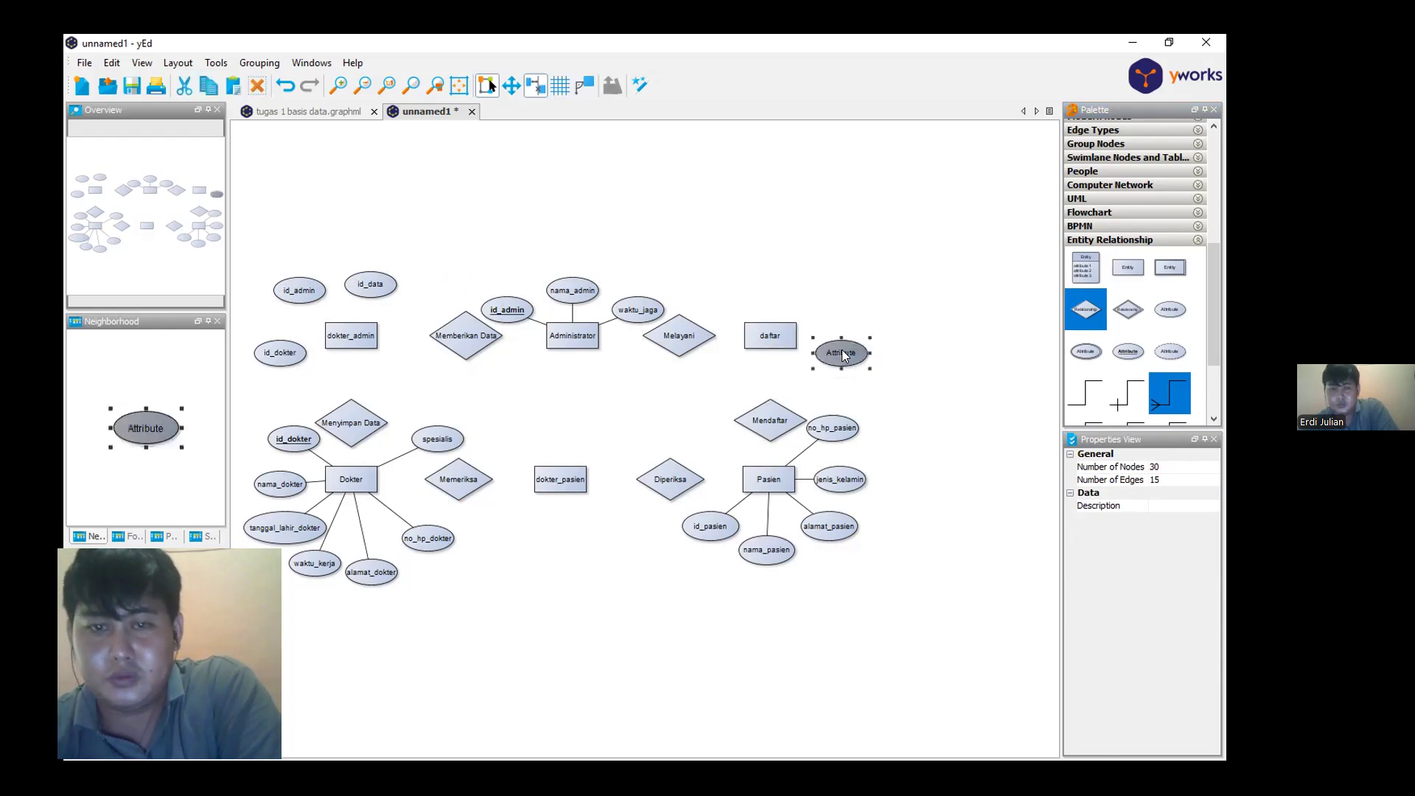
{"action": "double_click", "coordinate": [844, 355]}
{"action": "key", "text": "BackSpace"}
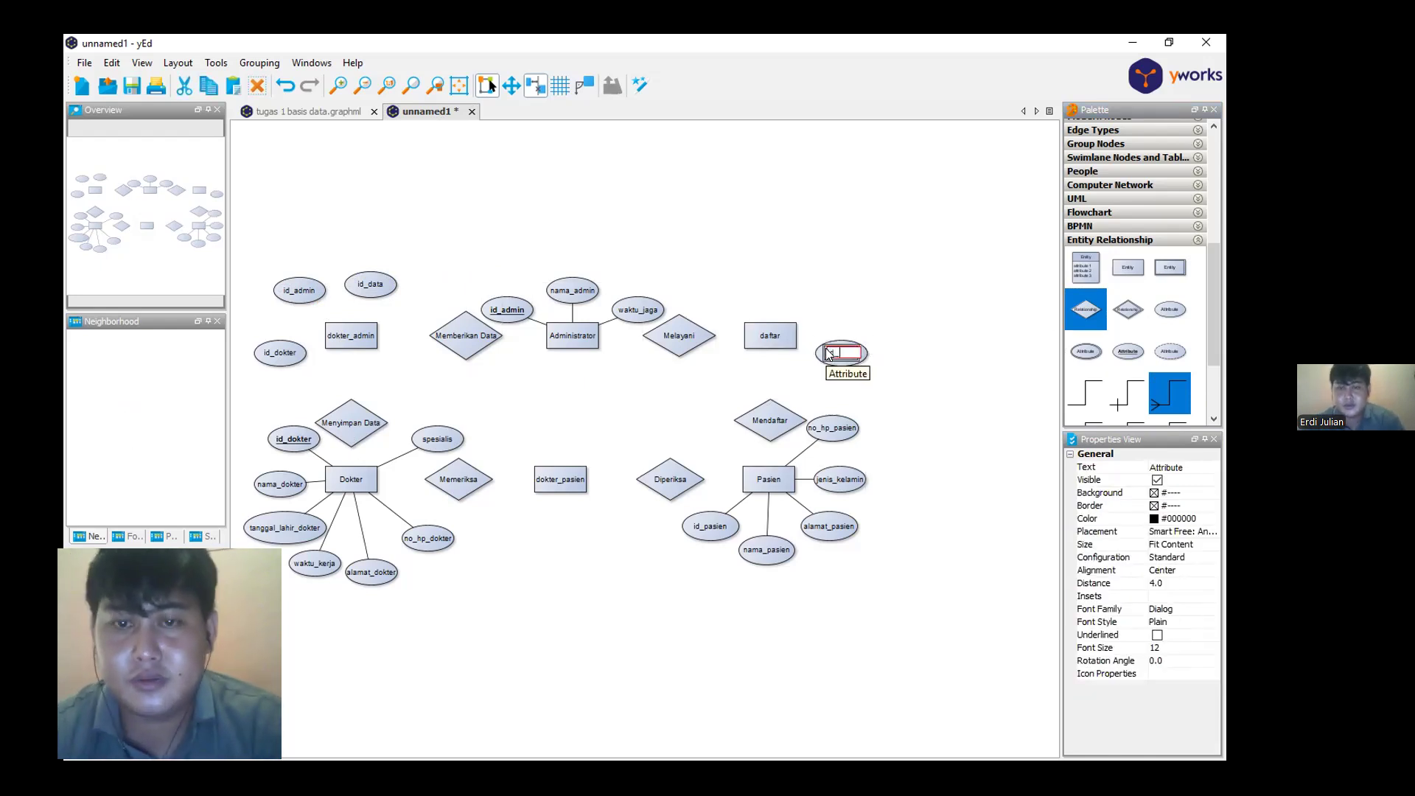
{"action": "key", "text": "Return"}
Mark Pasien's id_pasien attribute as a key by making its label bold and underlined
{"action": "left_click", "coordinate": [710, 527]}
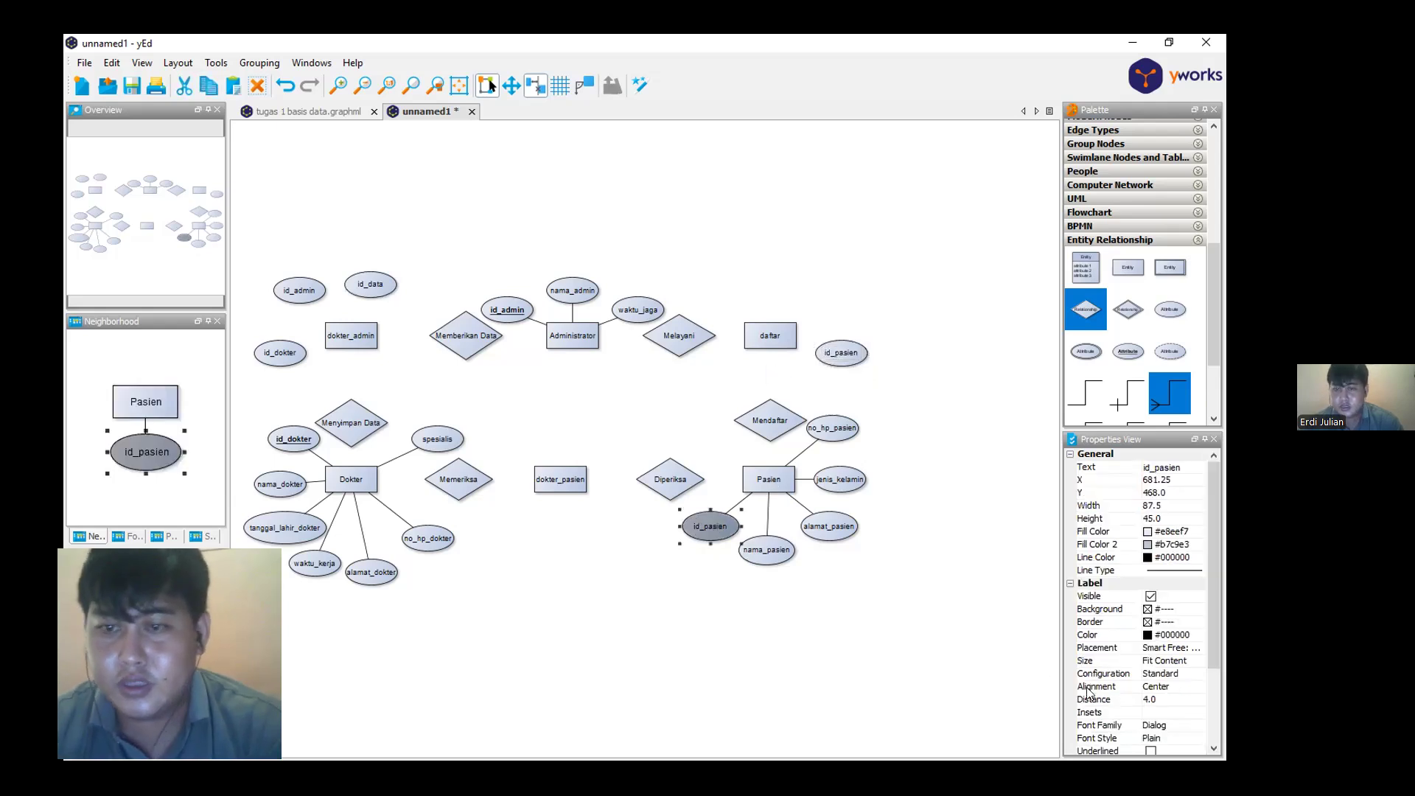
{"action": "scroll", "coordinate": [1121, 701], "scroll_direction": "down", "scroll_amount": 1}
{"action": "left_click", "coordinate": [1157, 699]}
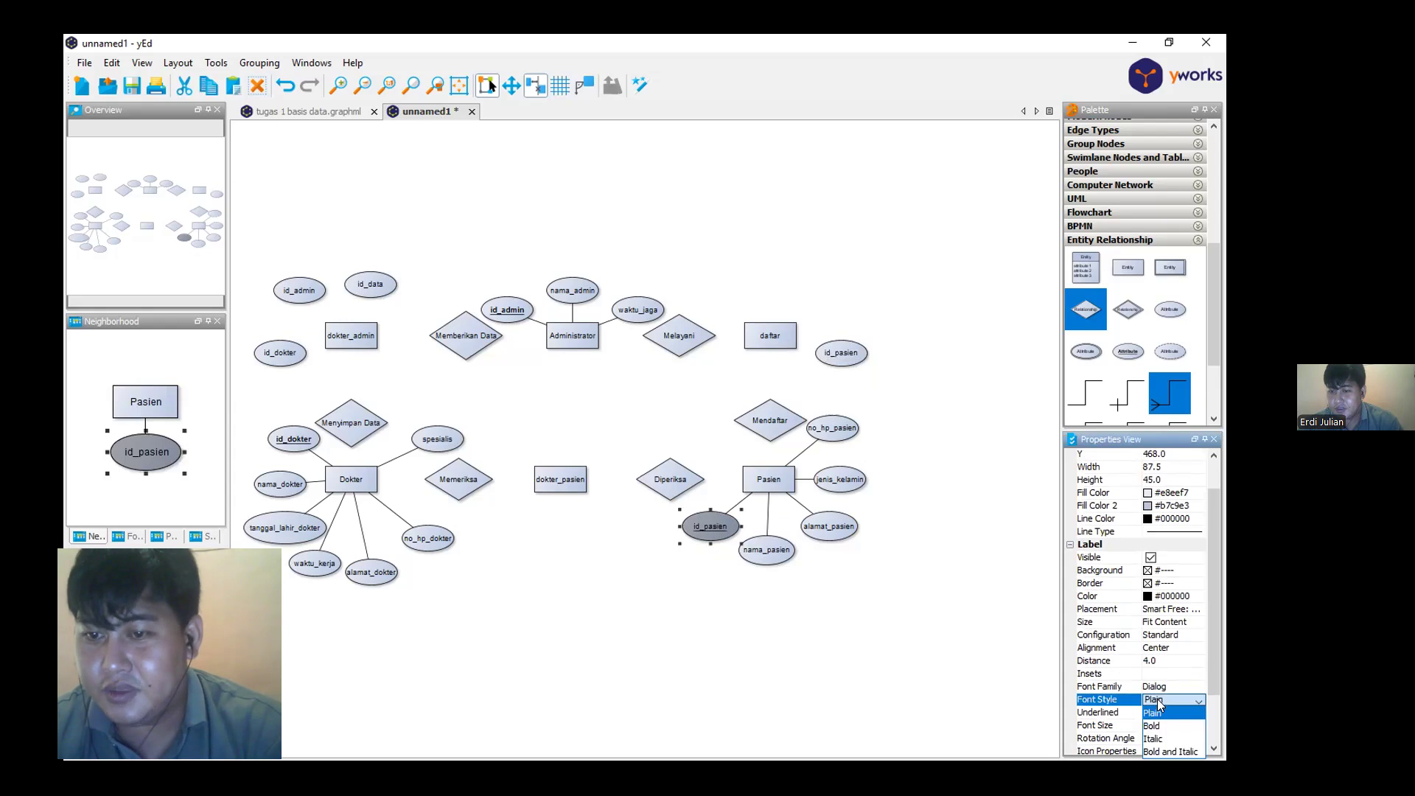
{"action": "left_click", "coordinate": [1157, 727]}
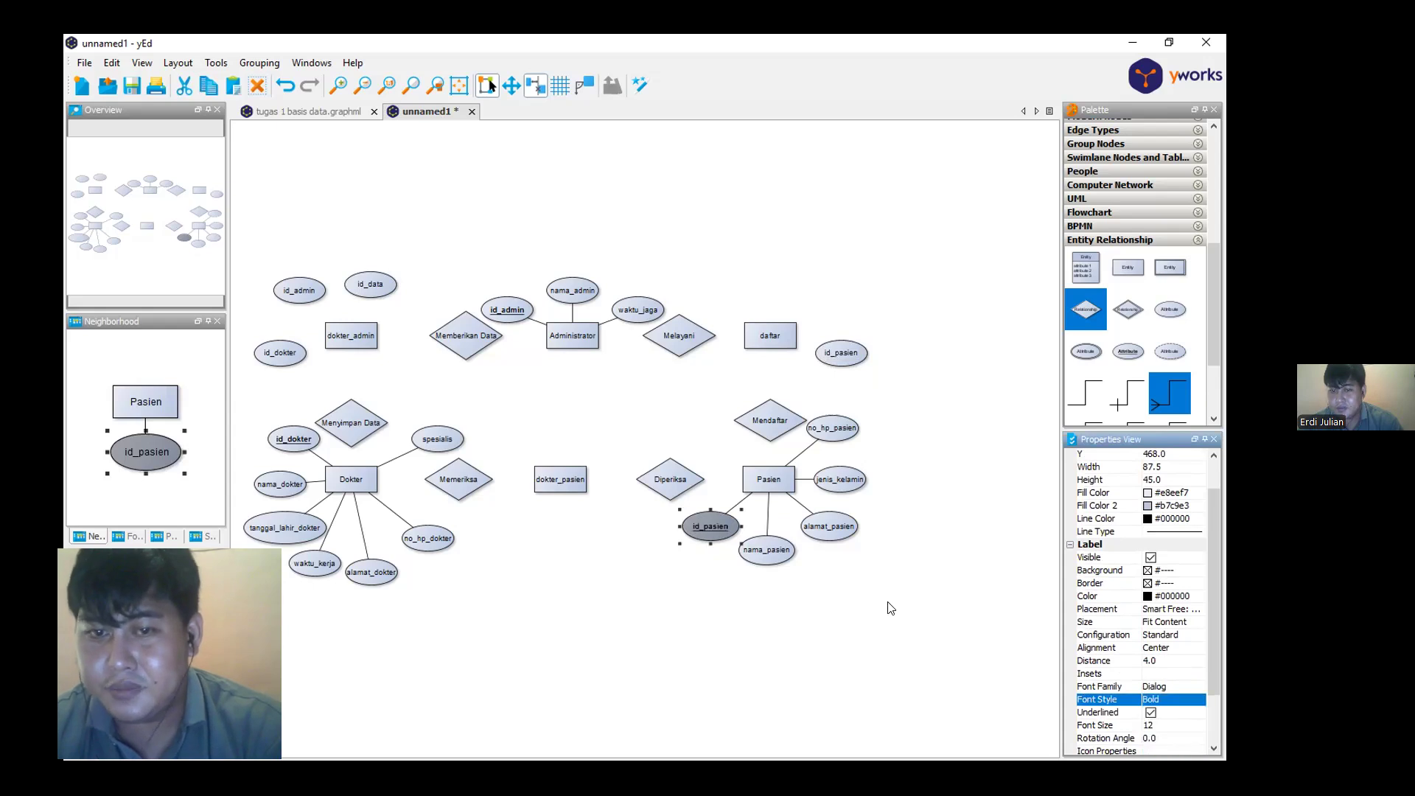
{"action": "left_click", "coordinate": [941, 515]}
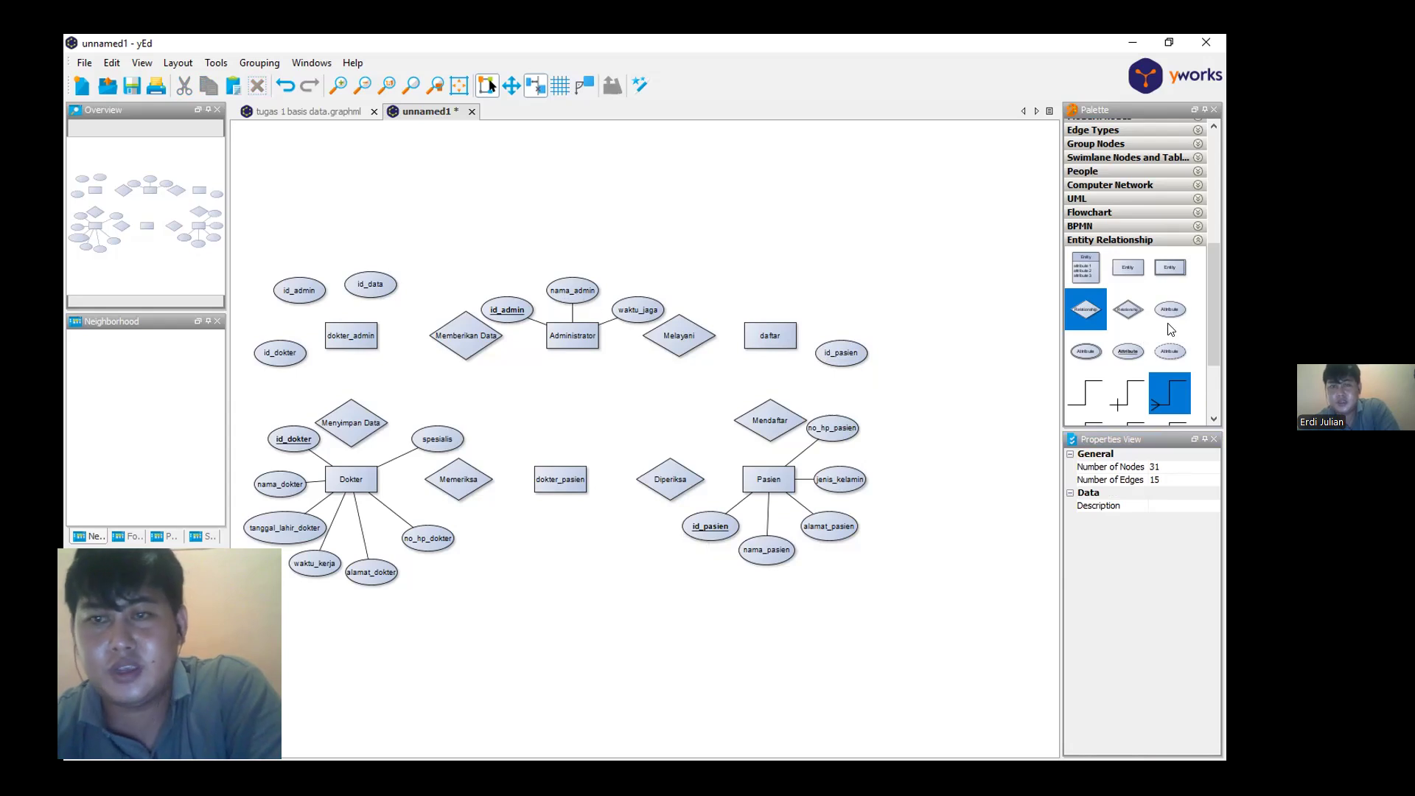
Add an attribute to the upper right of the daftar entity, above id_pasien, and name it id_admin
{"action": "left_click_drag", "start_coordinate": [1086, 352], "coordinate": [829, 298]}
{"action": "double_click", "coordinate": [829, 298]}
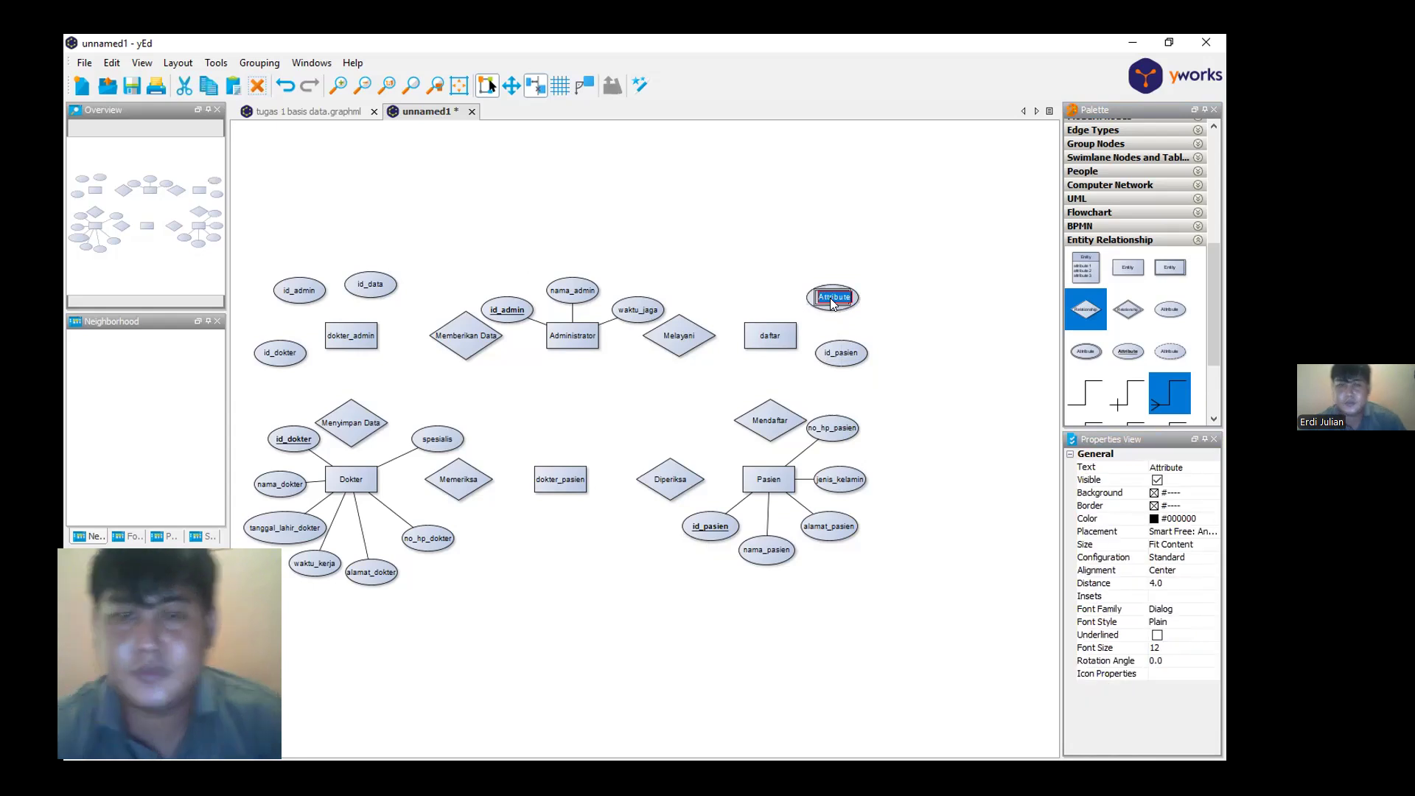
{"action": "type", "text": "id_ad"}
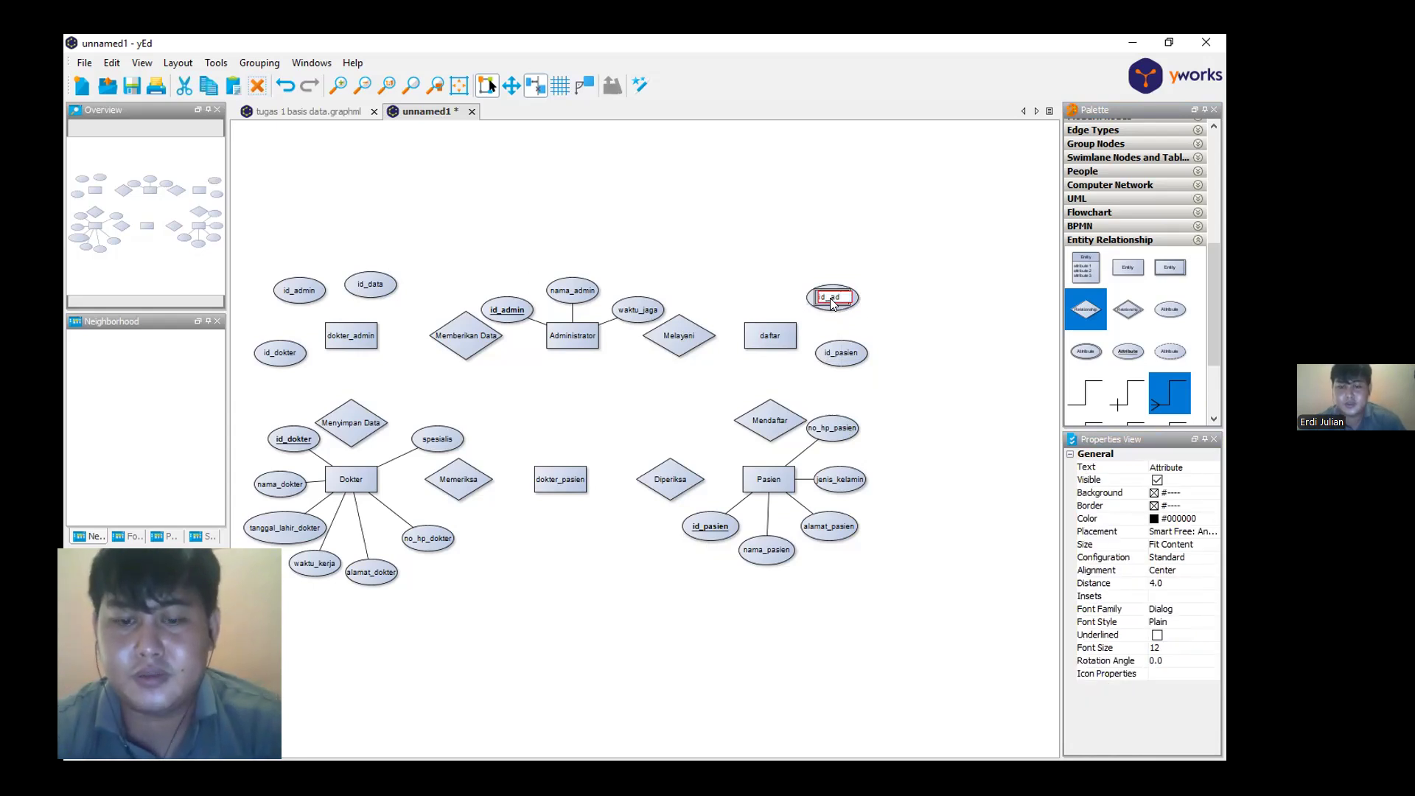
{"action": "type", "text": "min"}
{"action": "key", "text": "Return"}
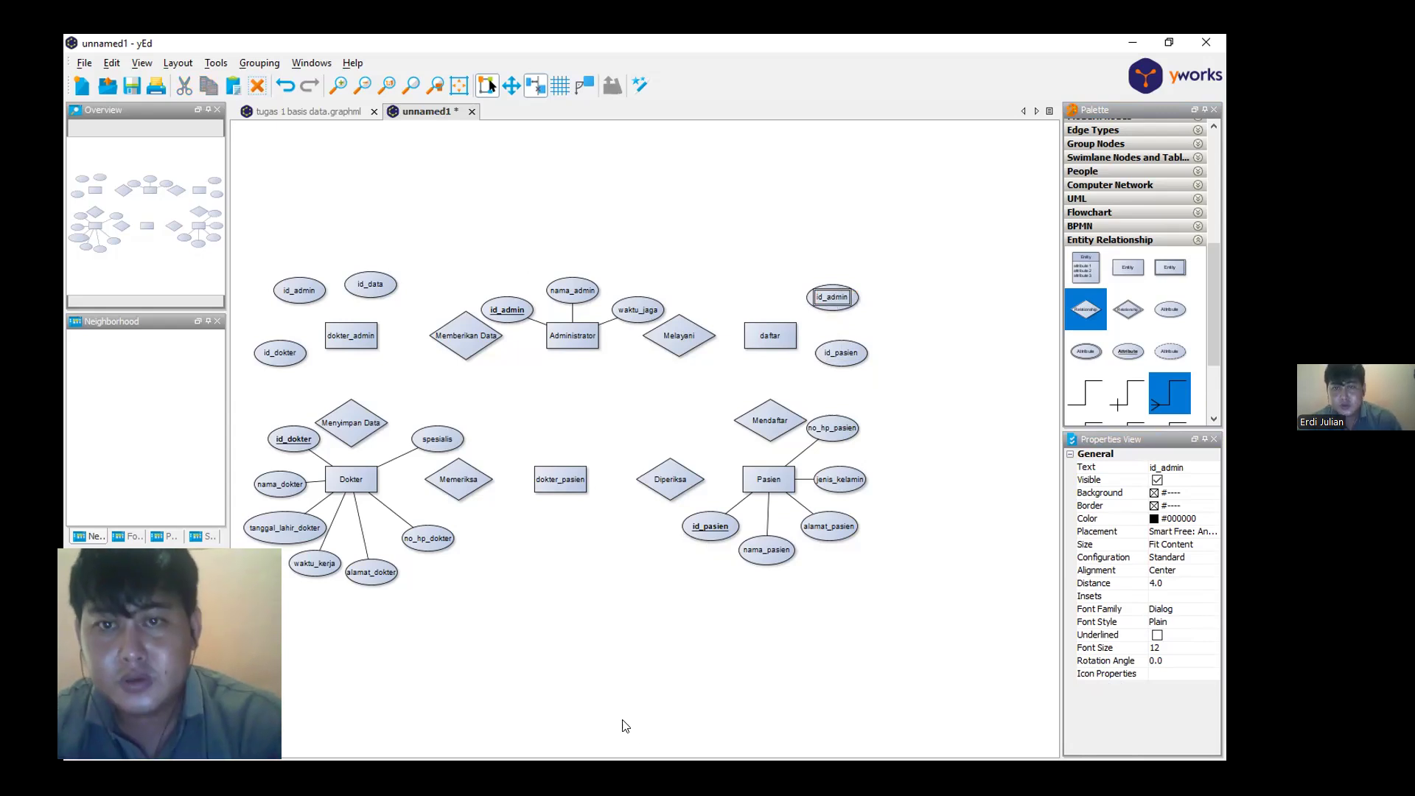
Add an attribute directly above the daftar entity and name it id_daftar
{"action": "left_click_drag", "start_coordinate": [1170, 309], "coordinate": [764, 275]}
{"action": "double_click", "coordinate": [764, 278]}
{"action": "type", "text": "id_daftar"}
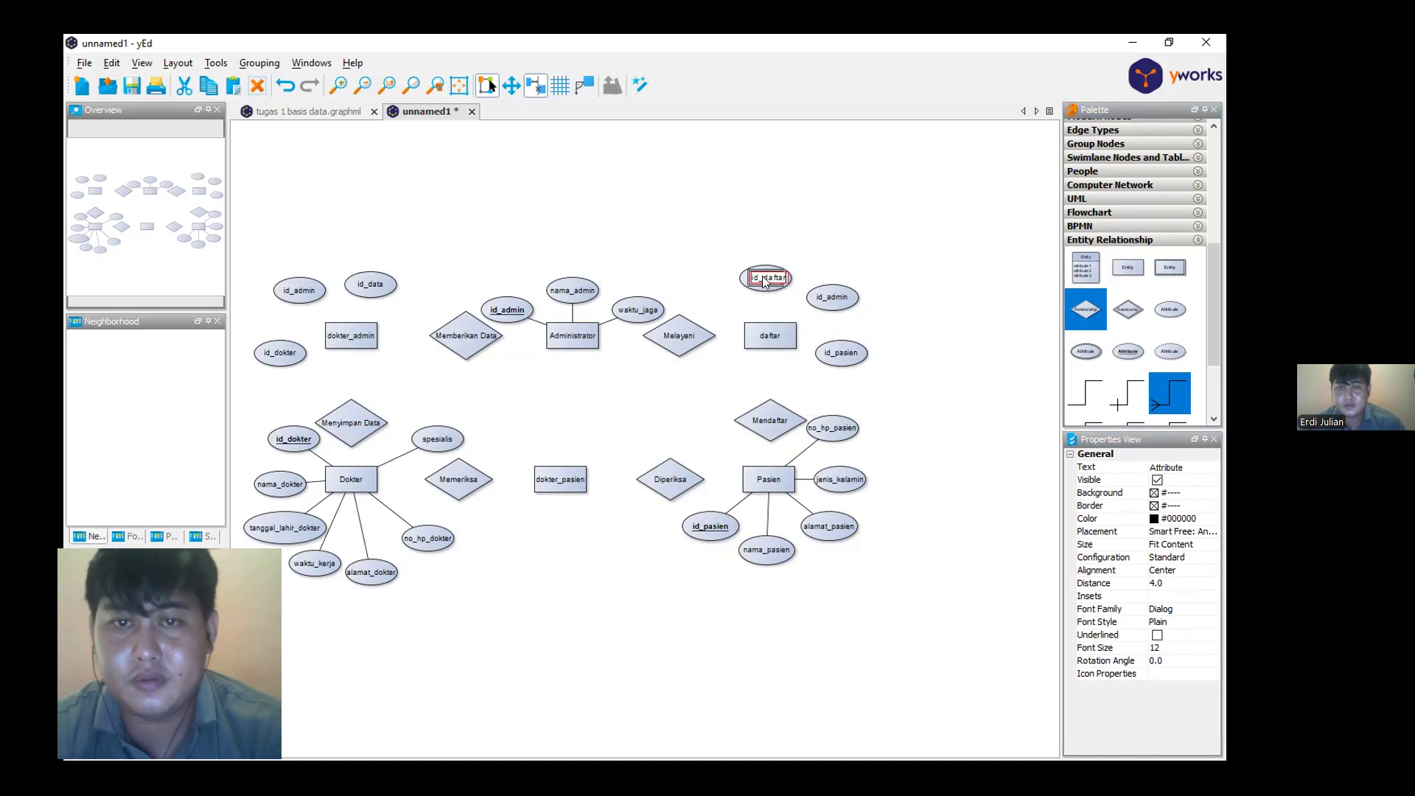
{"action": "key", "text": "Return"}
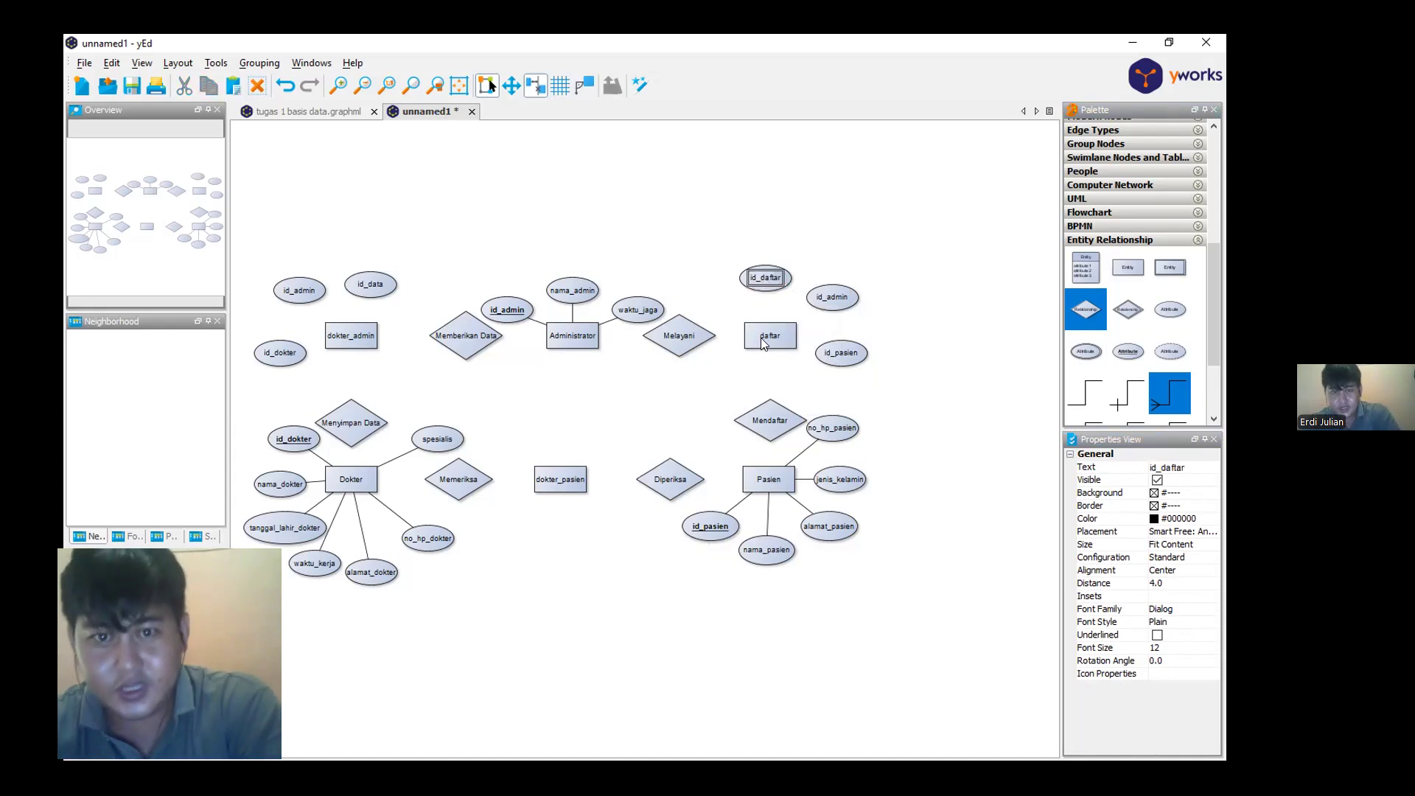
{"action": "left_click", "coordinate": [685, 546]}
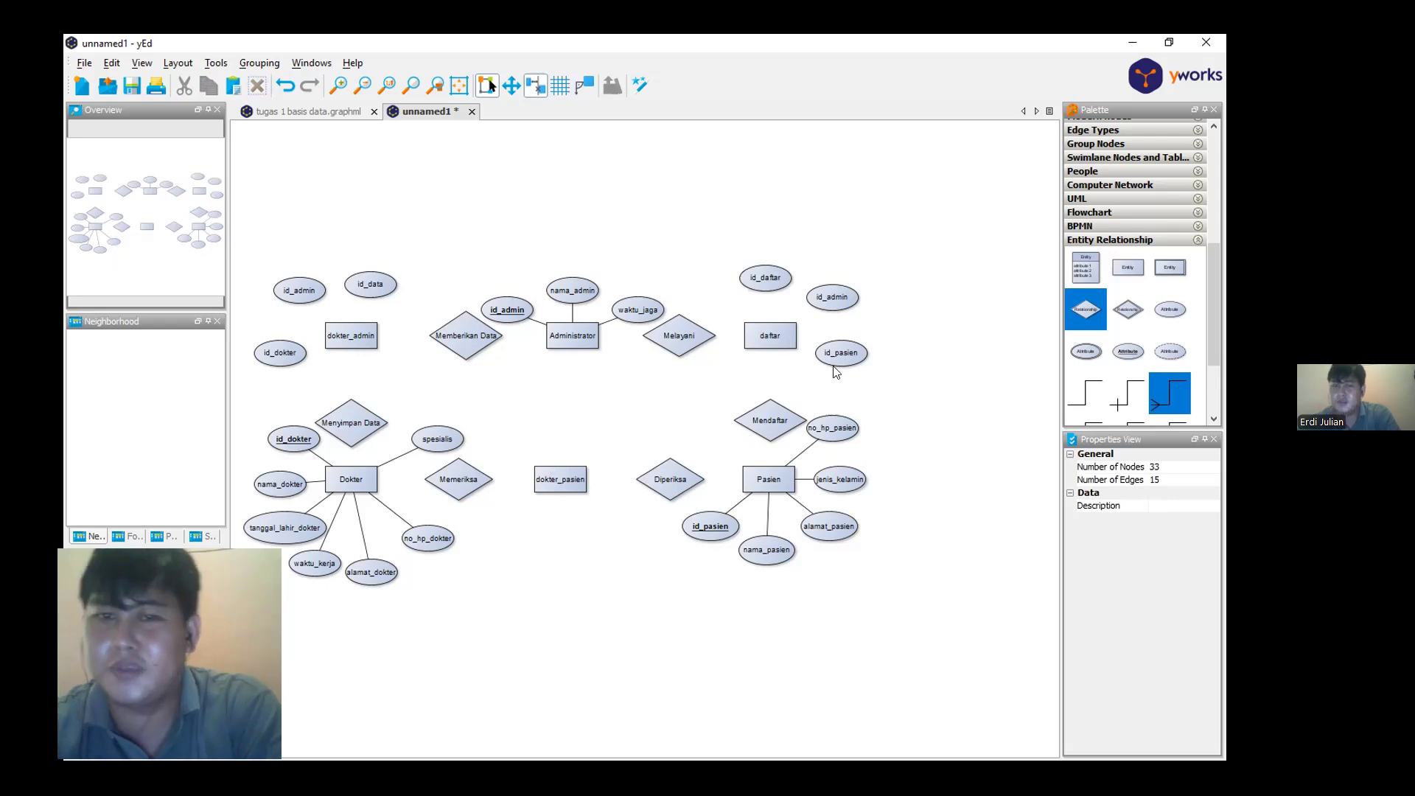
Add an attribute to the upper left of the dokter_pasien entity
{"action": "left_click_drag", "start_coordinate": [1166, 308], "coordinate": [511, 442]}
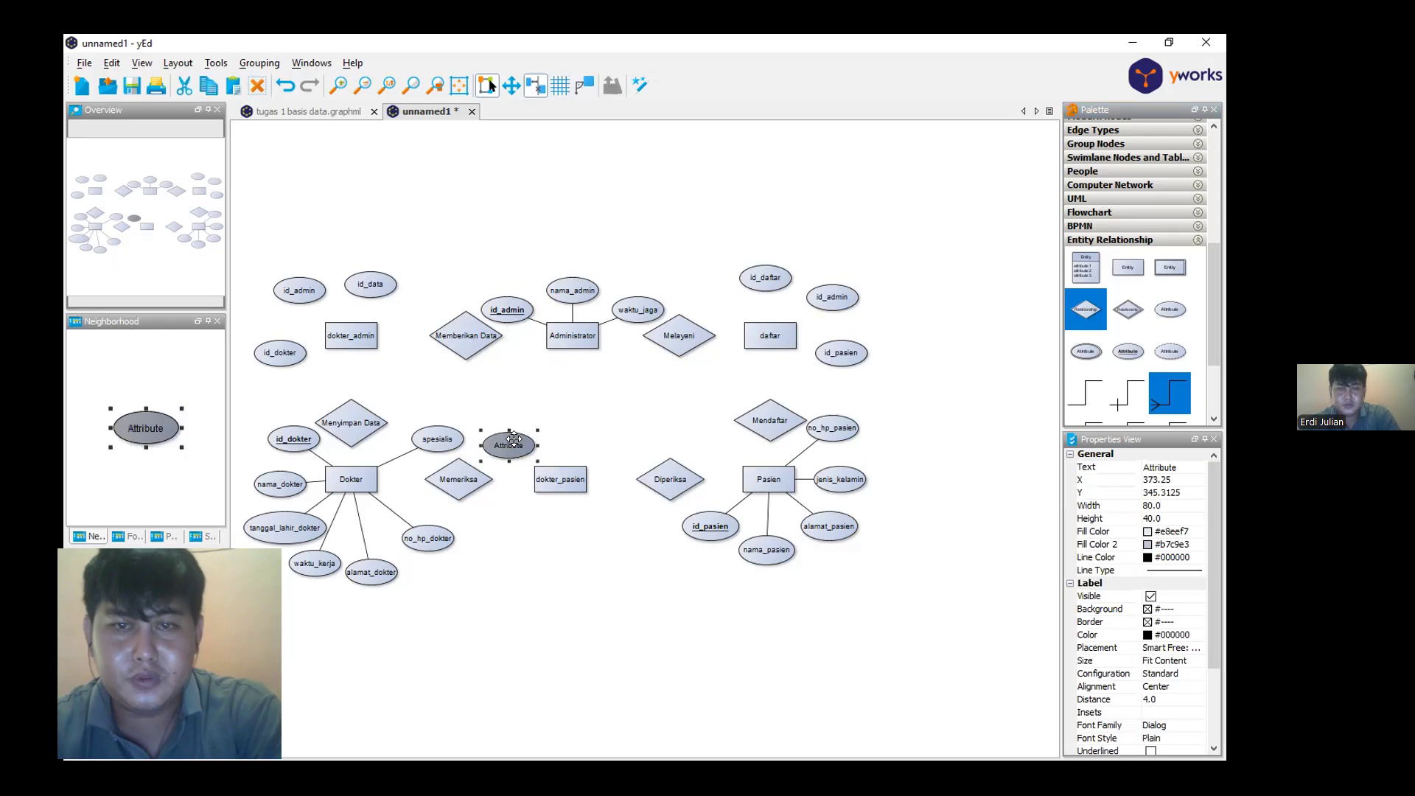
{"action": "left_click", "coordinate": [849, 273]}
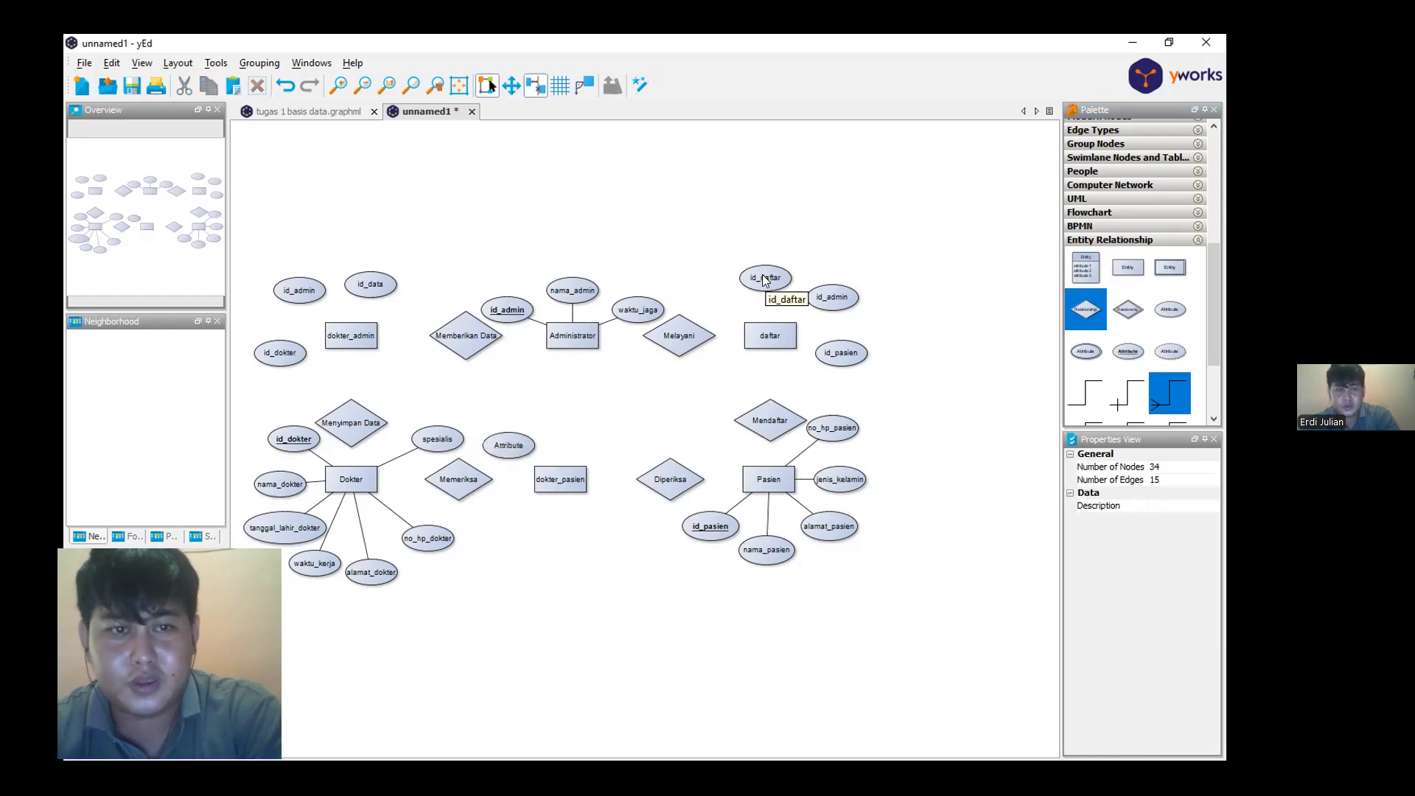
Mark the id_data attribute above dokter_admin as a key by making its label bold and underlined
{"action": "left_click", "coordinate": [369, 287]}
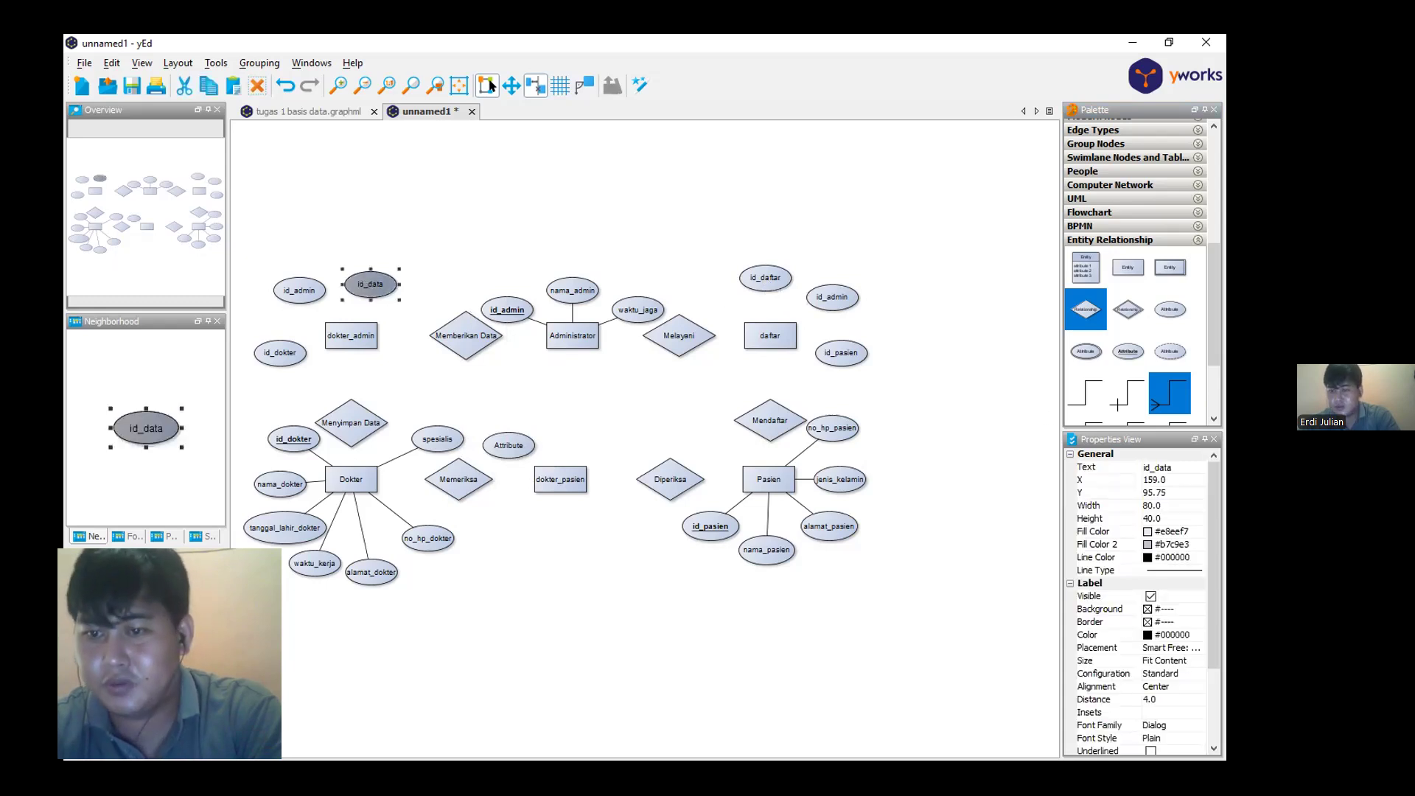
{"action": "left_click", "coordinate": [1171, 737]}
{"action": "left_click", "coordinate": [1159, 699]}
{"action": "left_click", "coordinate": [1151, 750]}
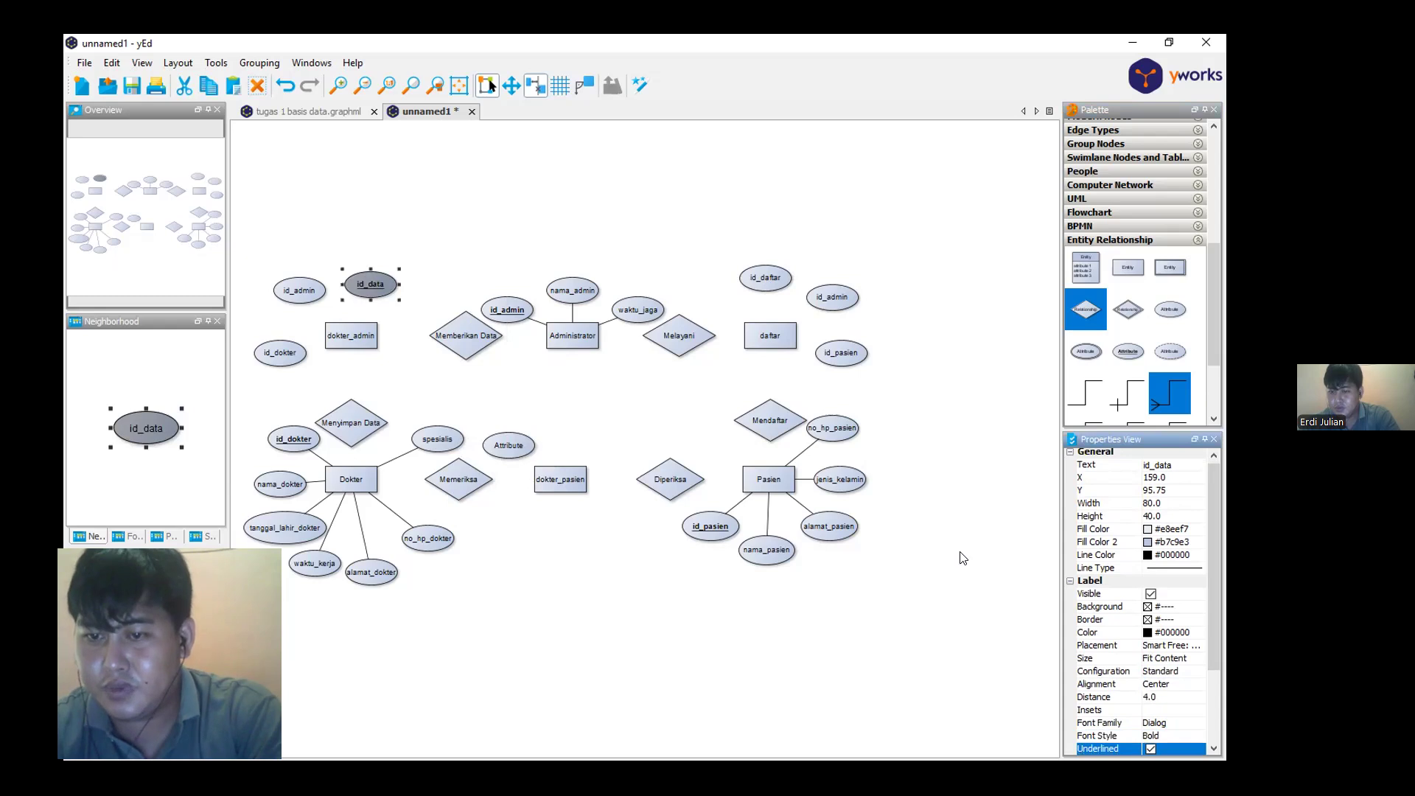
Mark the id_daftar attribute above daftar as a key by making its label underlined and bold
{"action": "left_click", "coordinate": [766, 280]}
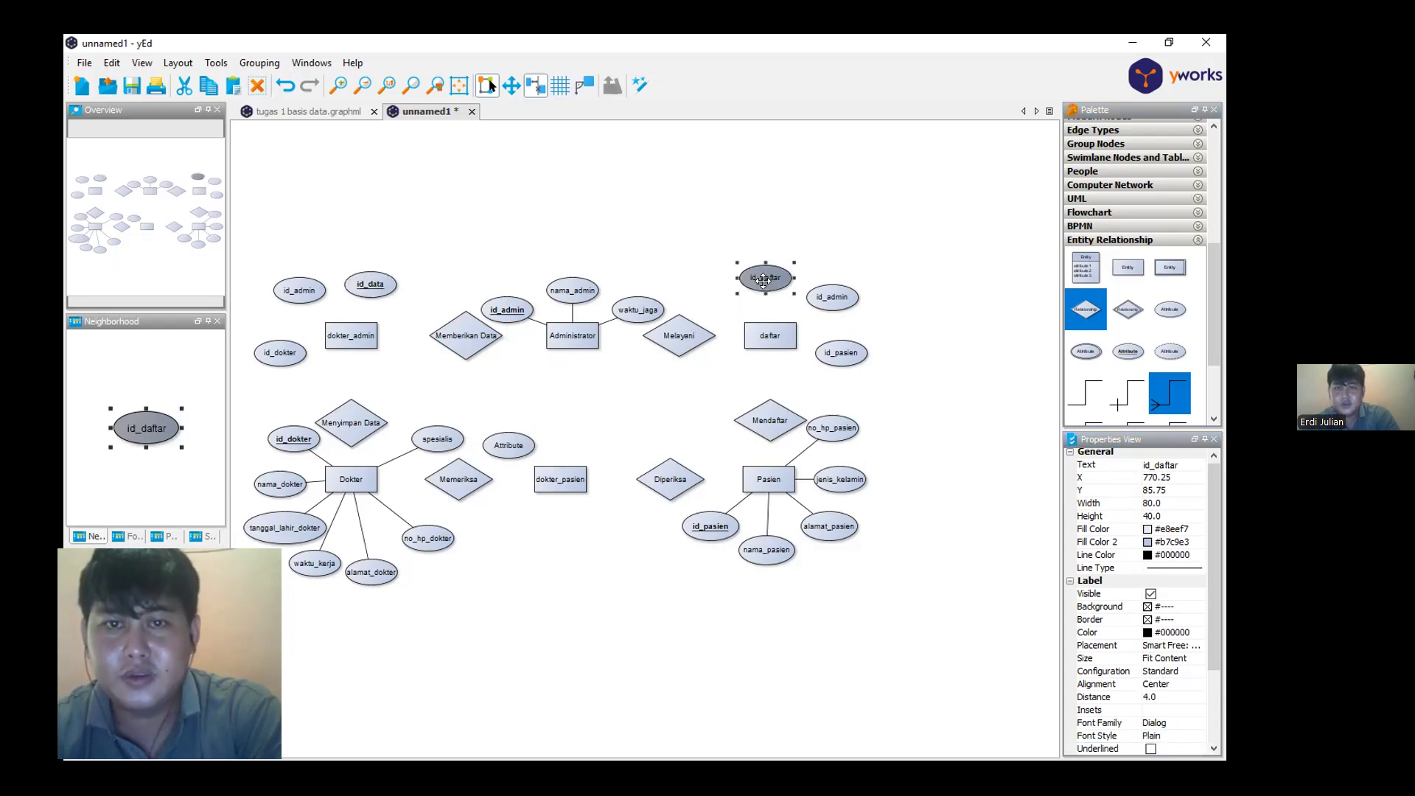
{"action": "left_click", "coordinate": [1150, 750]}
{"action": "left_click", "coordinate": [1171, 736]}
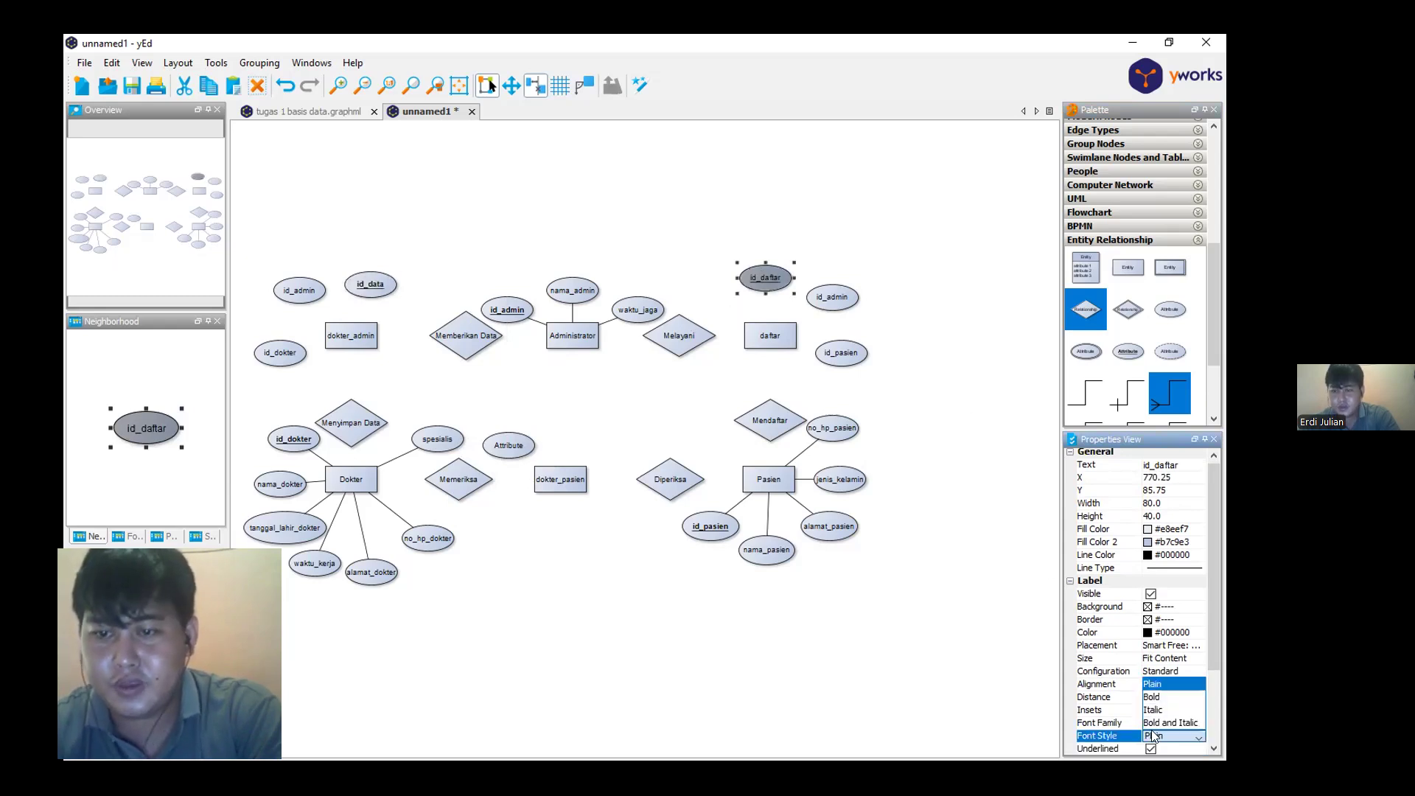
{"action": "left_click", "coordinate": [1157, 698]}
{"action": "left_click", "coordinate": [1156, 734]}
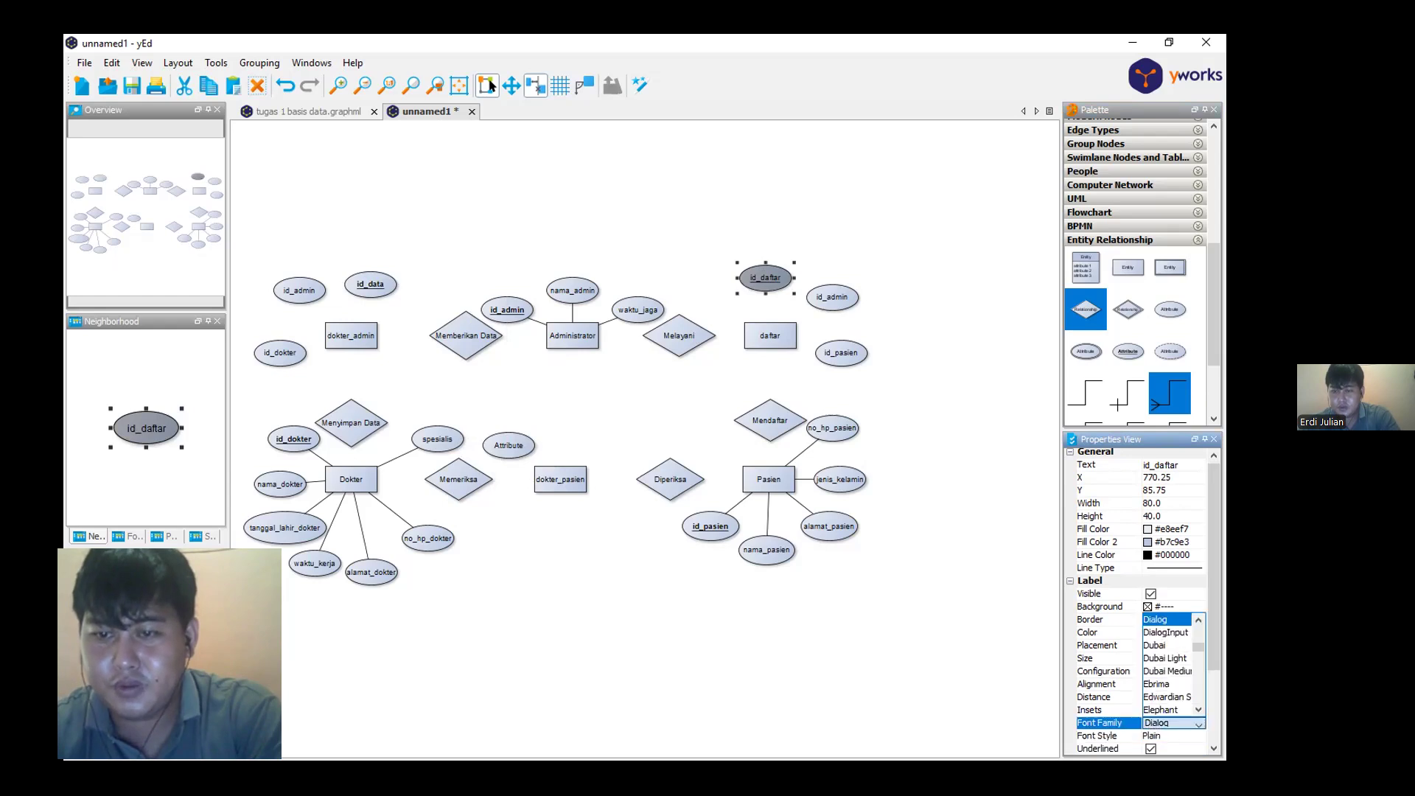
{"action": "left_click", "coordinate": [1162, 698]}
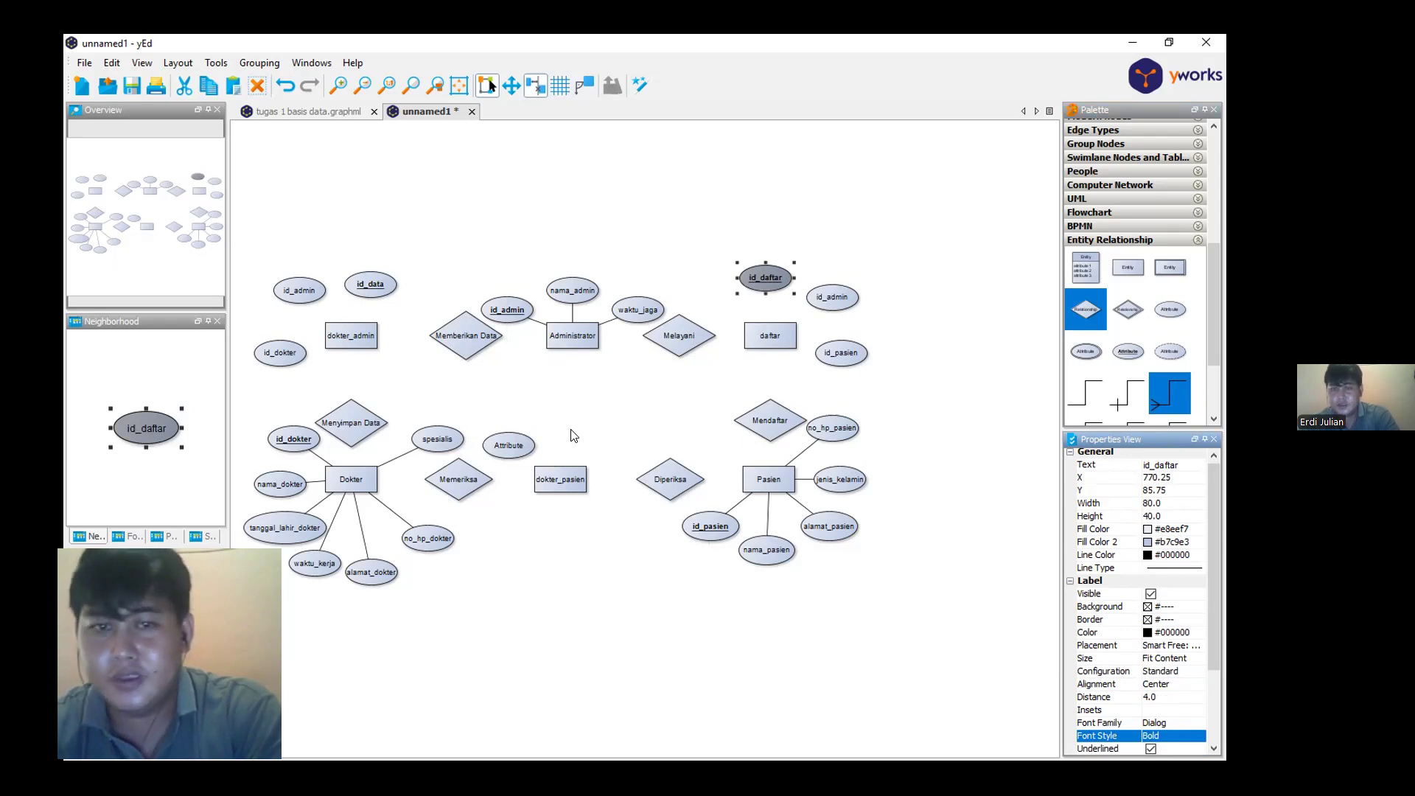
Name the unnamed attribute to the upper left of the dokter_pasien entity id_dokter
{"action": "double_click", "coordinate": [503, 447]}
{"action": "type", "text": "id_dokter"}
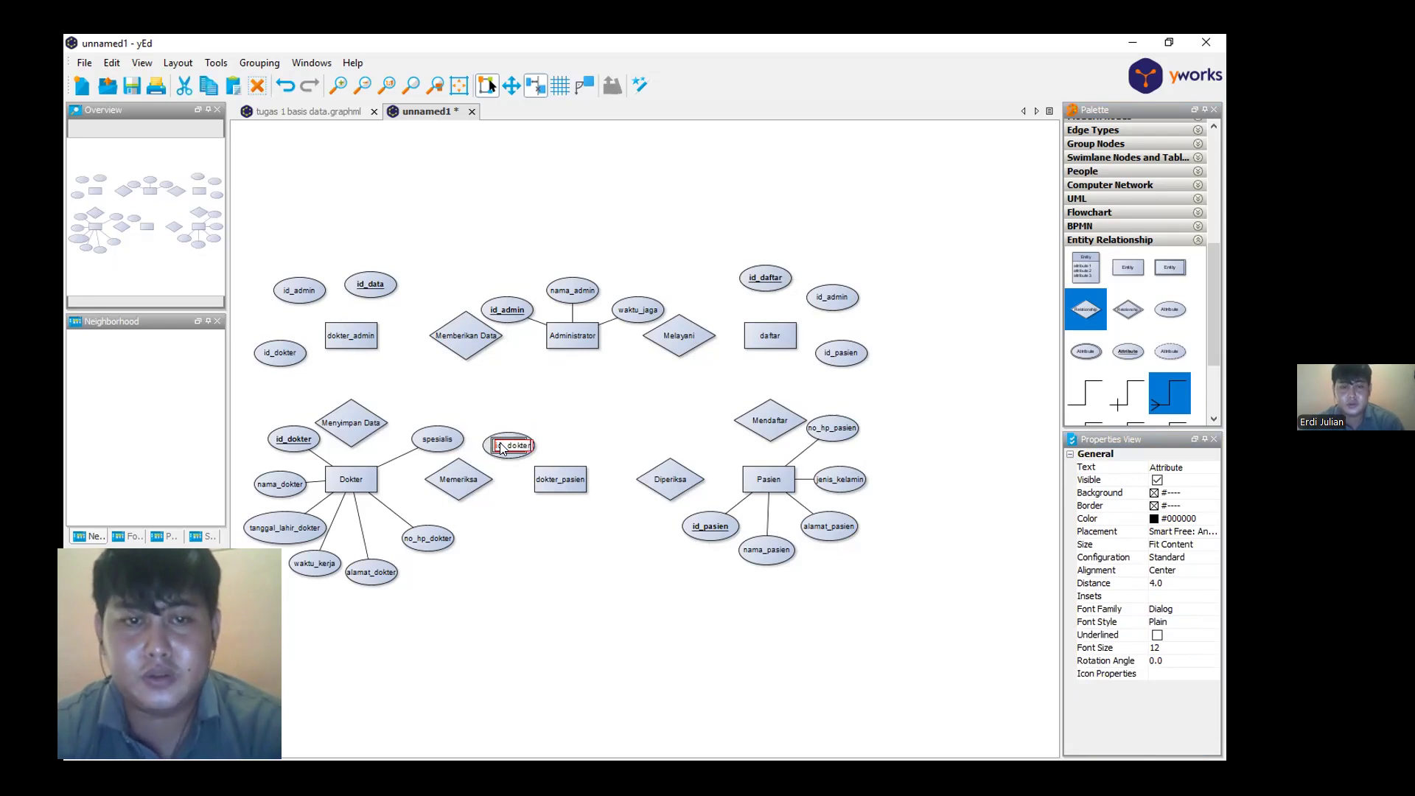
{"action": "key", "text": "Return"}
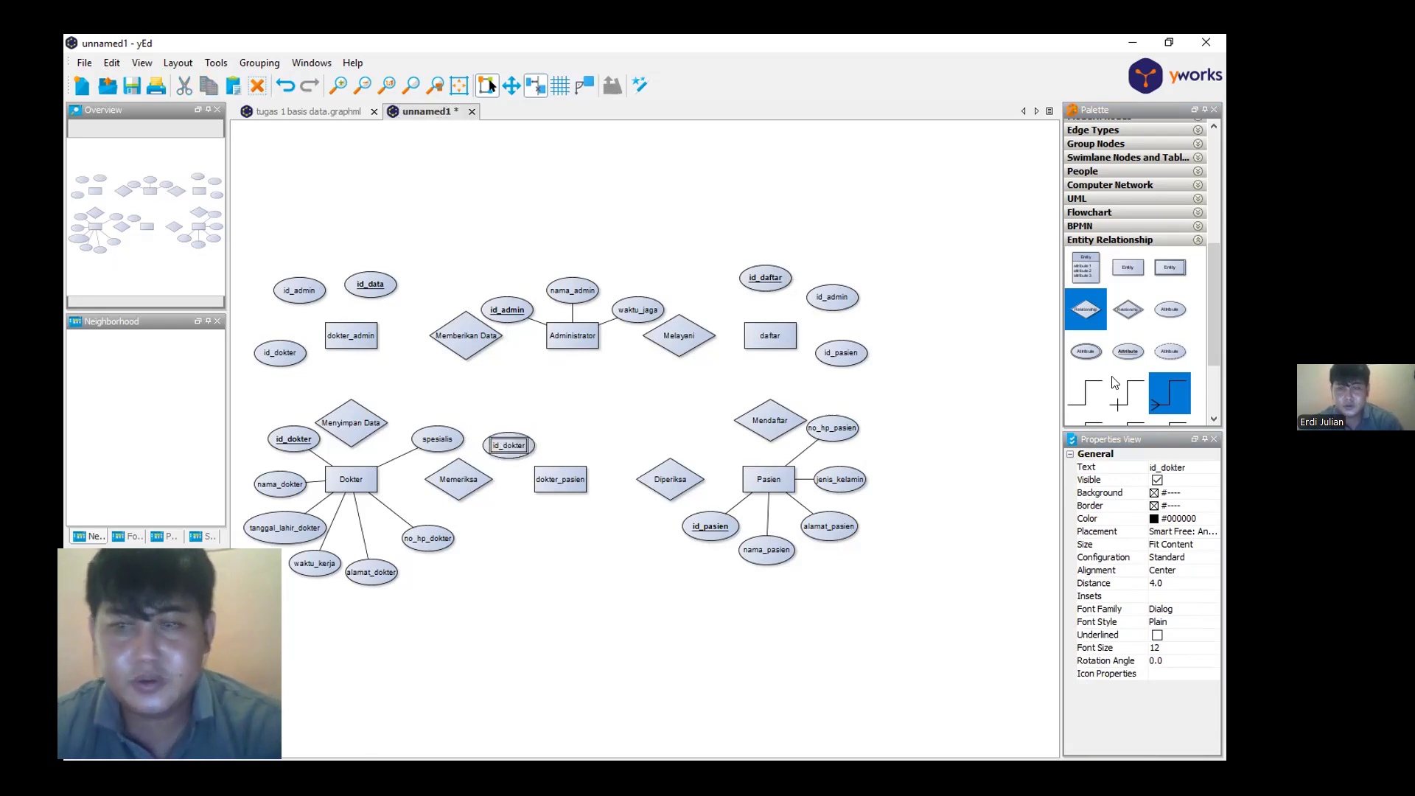
Add an attribute directly above the dokter_pasien entity and name it id_pasien
{"action": "left_click_drag", "start_coordinate": [1179, 312], "coordinate": [564, 421]}
{"action": "left_click", "coordinate": [564, 421]}
{"action": "double_click", "coordinate": [553, 423]}
{"action": "type", "text": "id_pasien"}
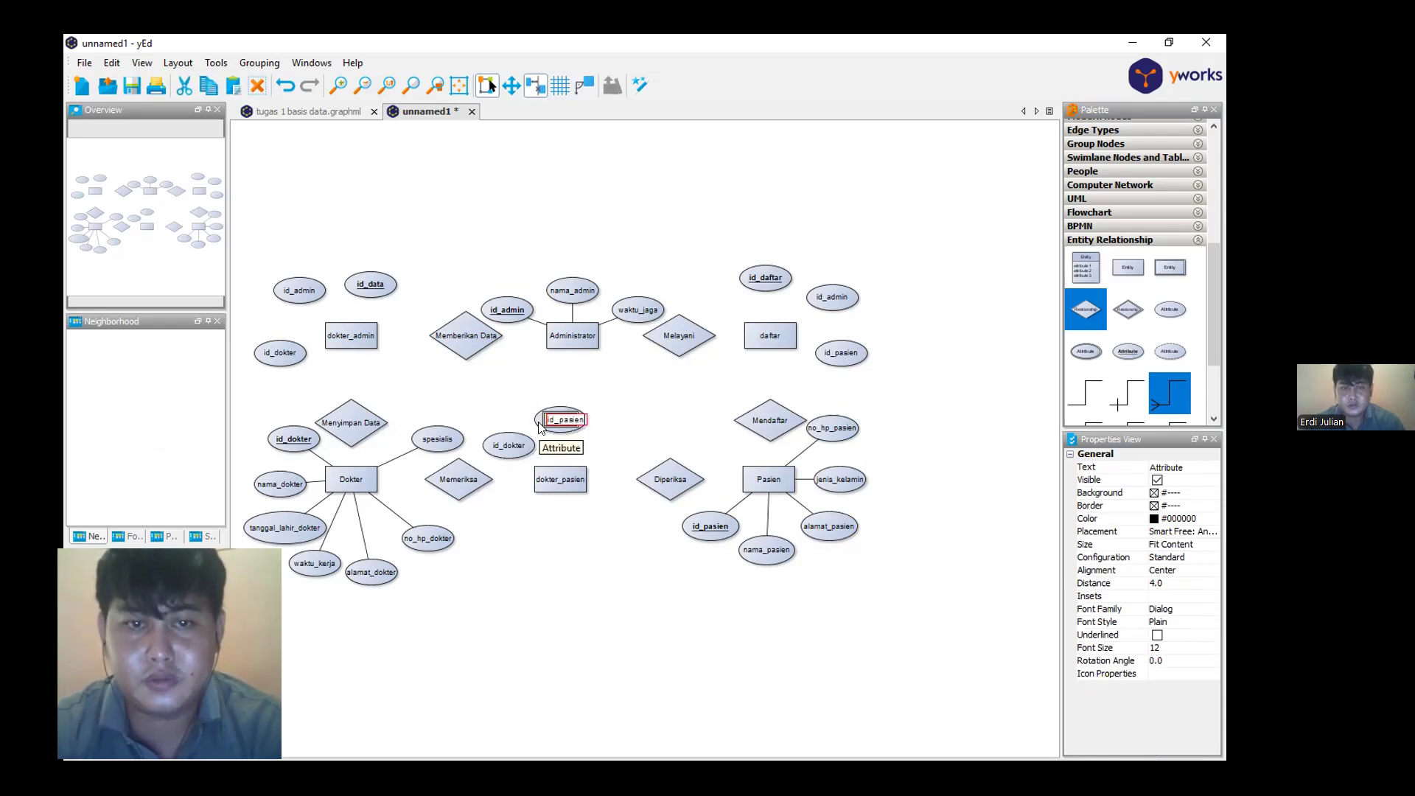
{"action": "key", "text": "Return"}
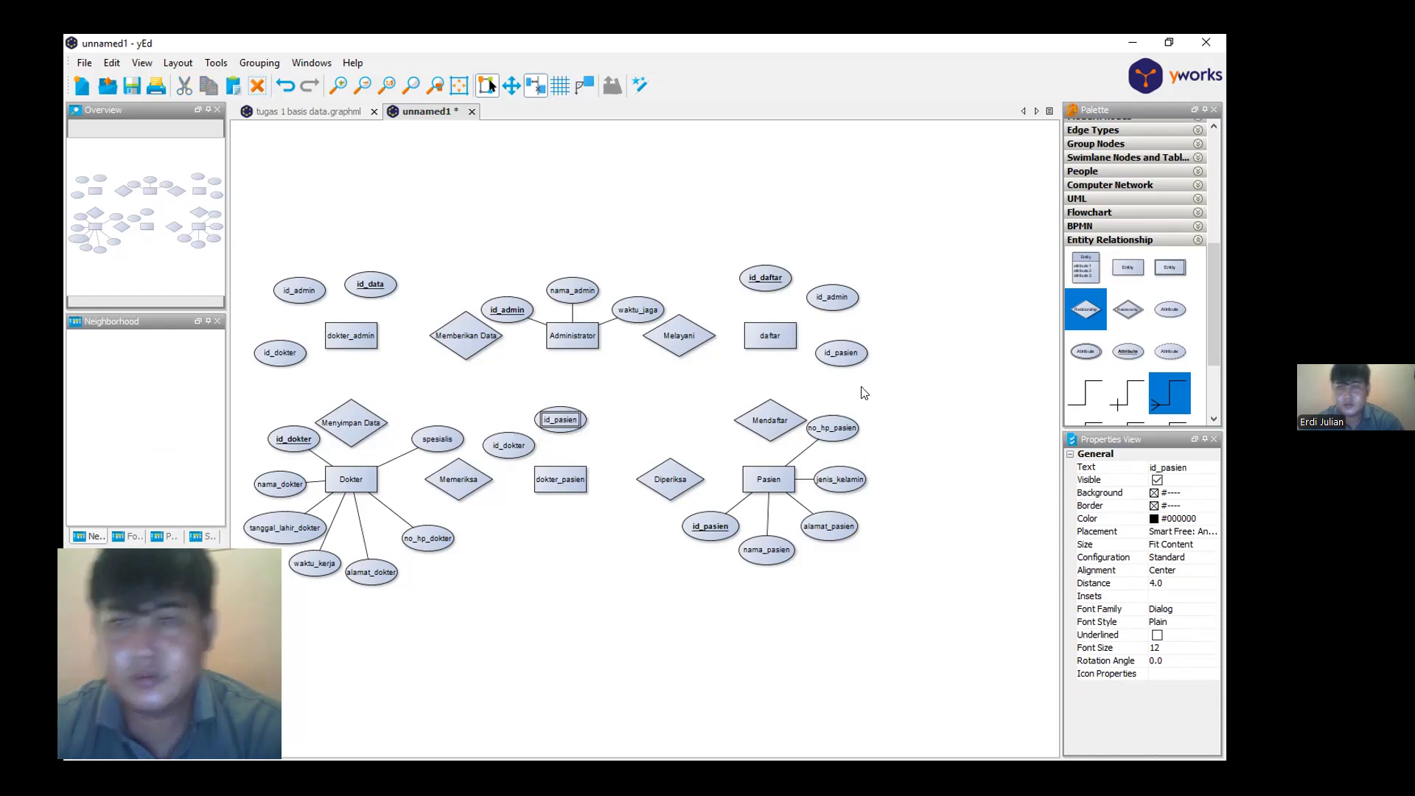
Add an attribute to the upper right of the dokter_pasien entity and name it id_perawatan
{"action": "left_click_drag", "start_coordinate": [653, 435], "coordinate": [620, 443]}
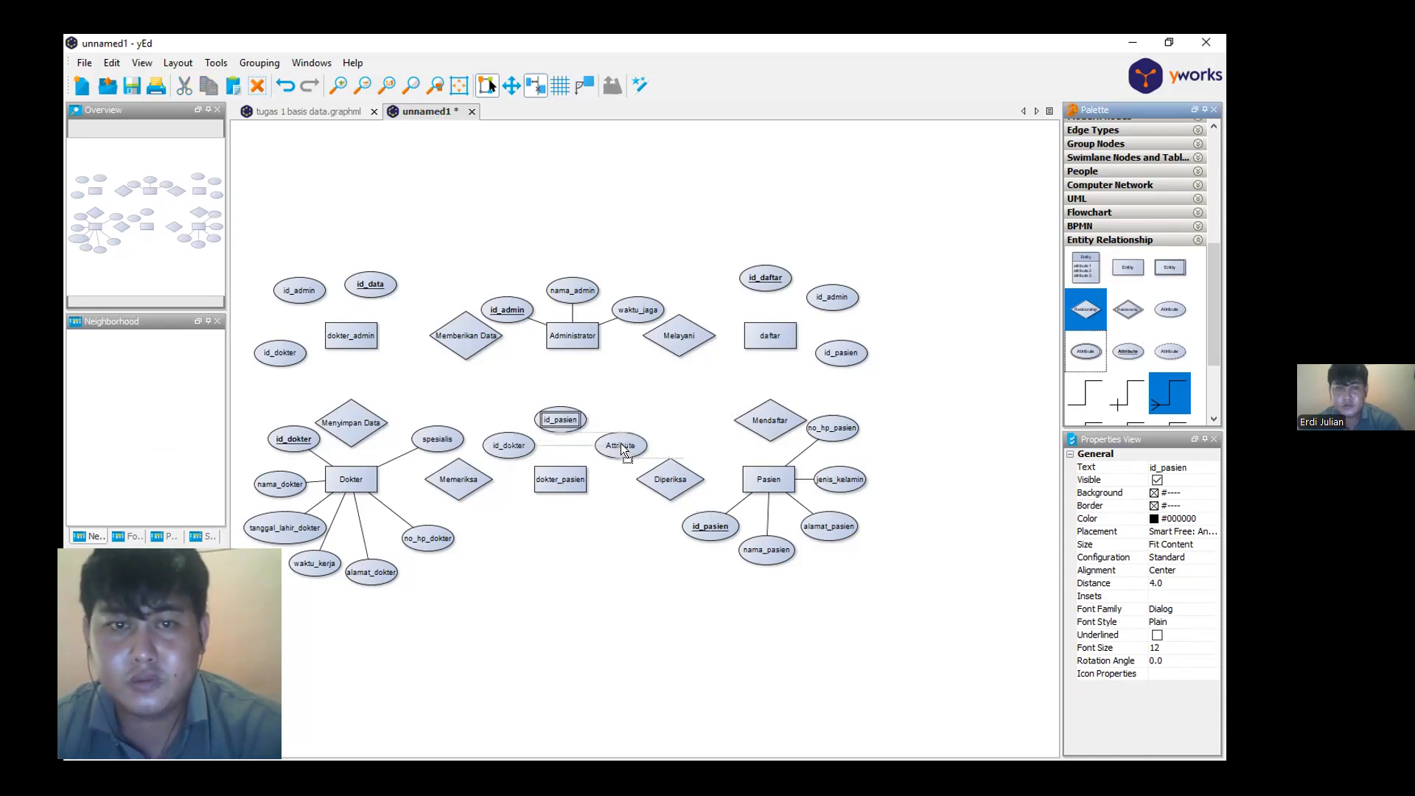
{"action": "double_click", "coordinate": [620, 445]}
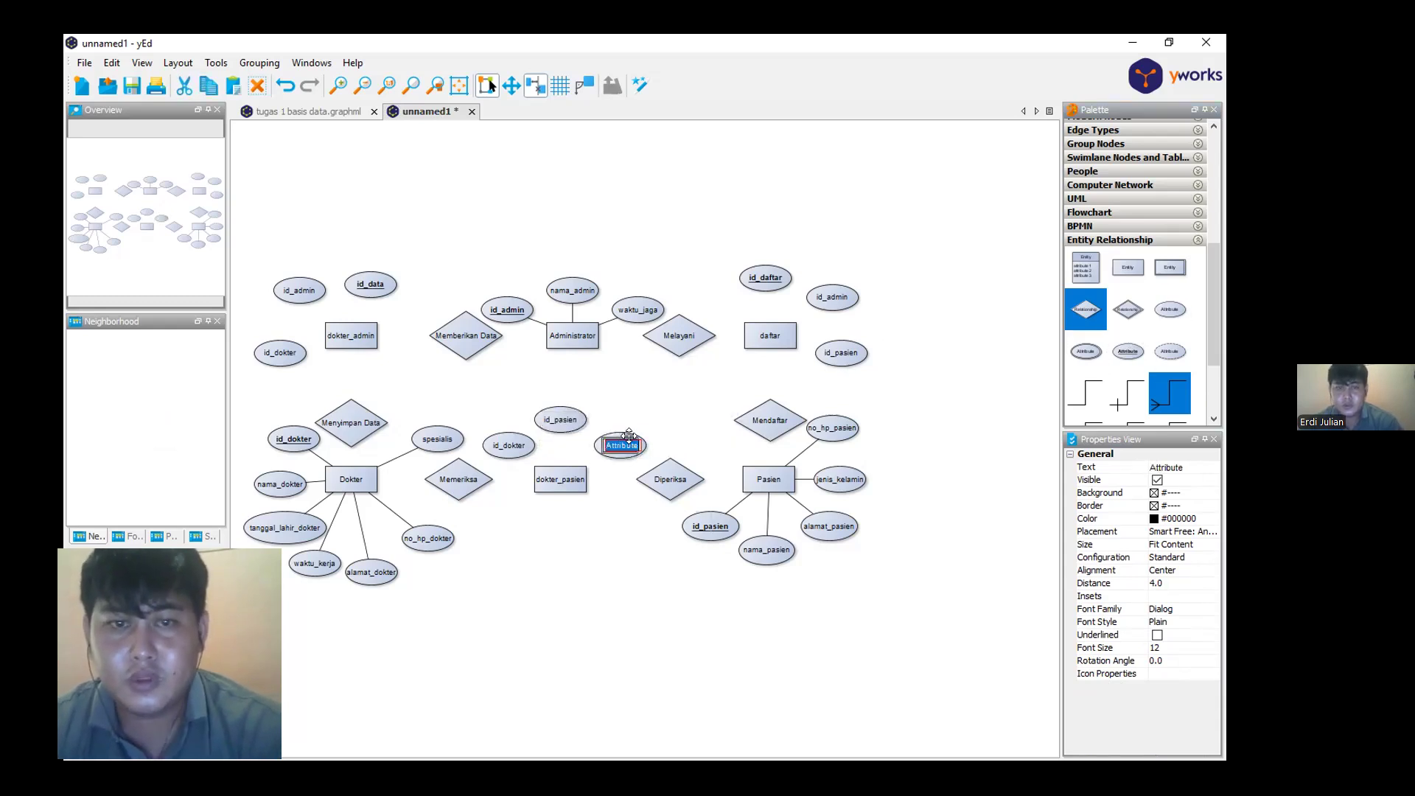
{"action": "key", "text": "BackSpace"}
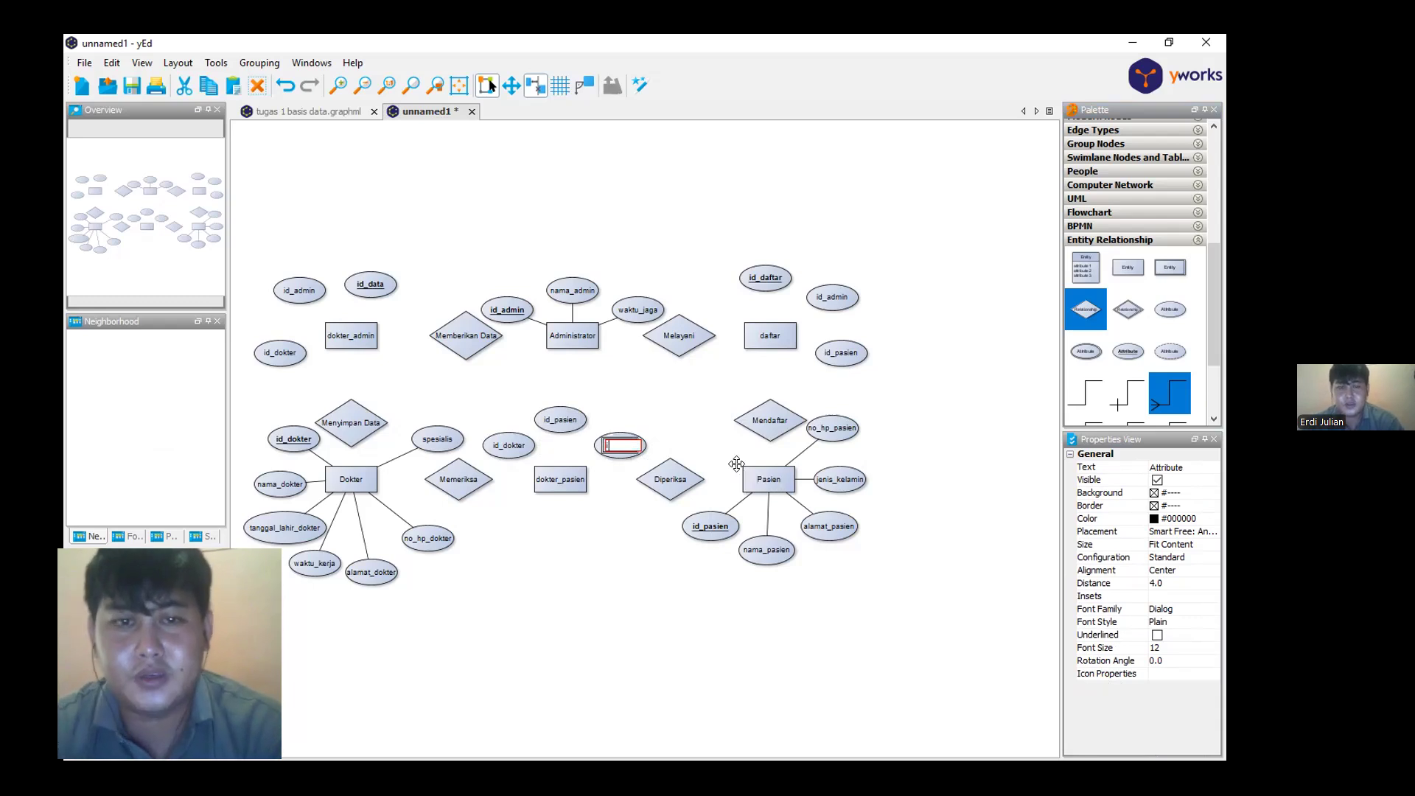
{"action": "type", "text": "_perawatan"}
{"action": "key", "text": "Return"}
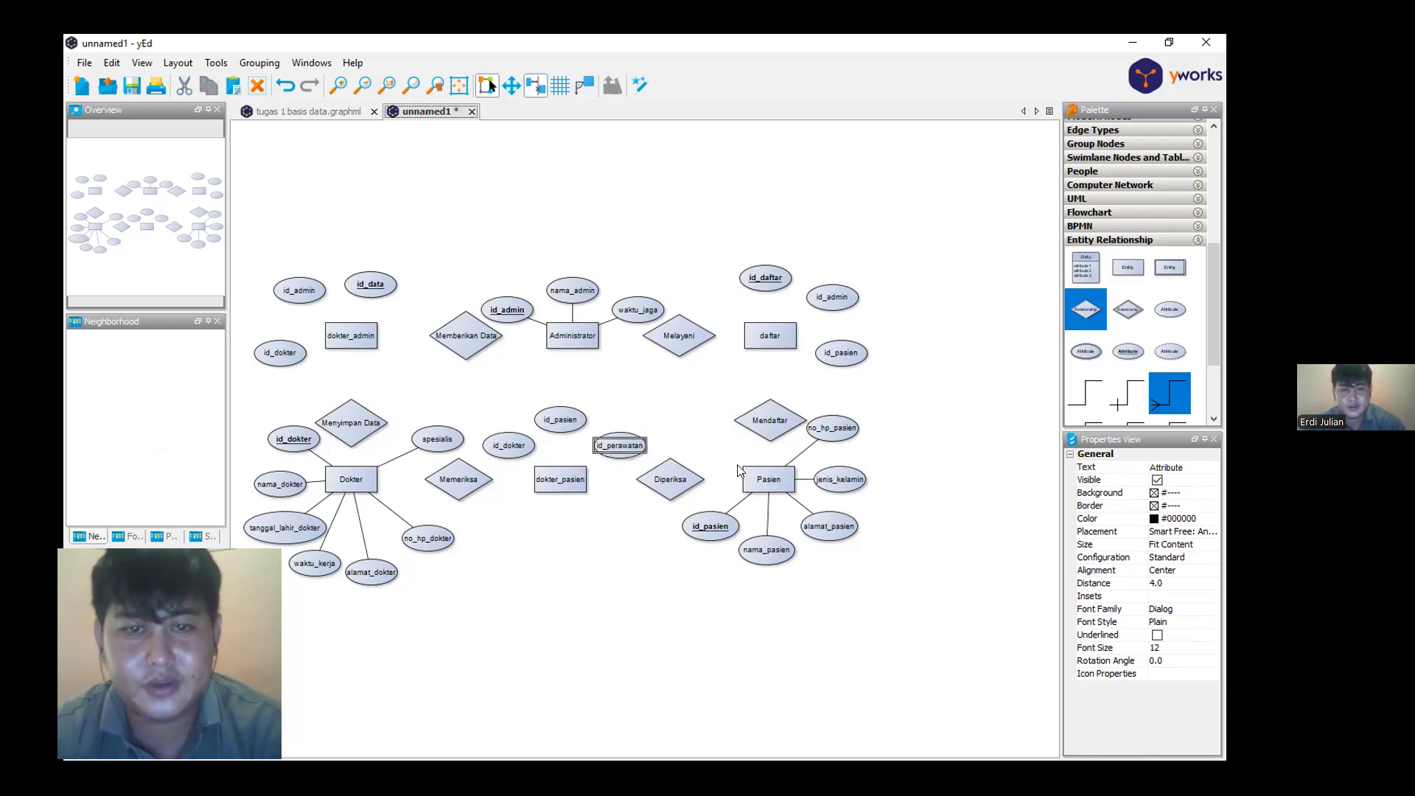
{"action": "left_click", "coordinate": [616, 522]}
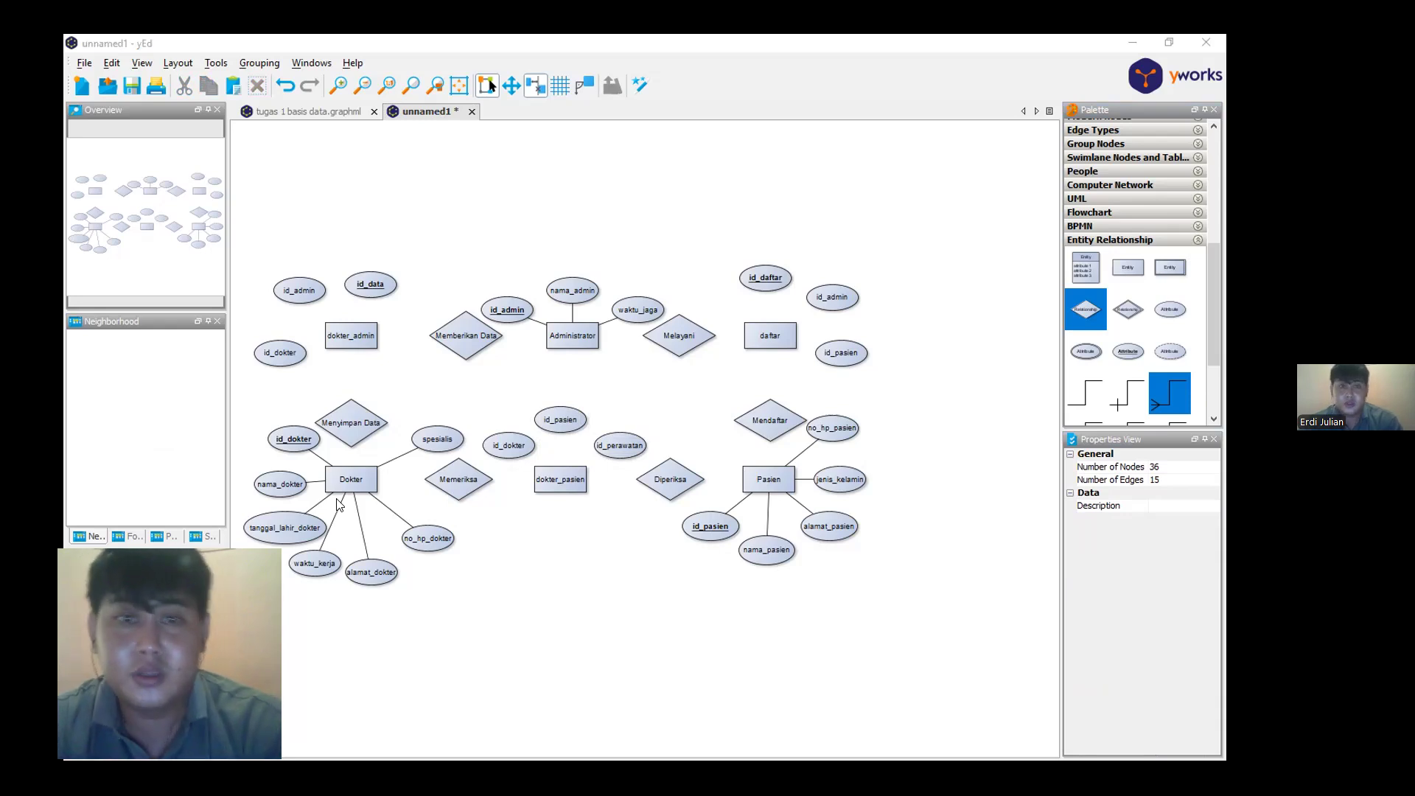
Add an attribute to the lower left of the dokter_pasien entity and name it waktu_periksa
{"action": "left_click_drag", "start_coordinate": [1170, 308], "coordinate": [521, 521]}
{"action": "double_click", "coordinate": [521, 521]}
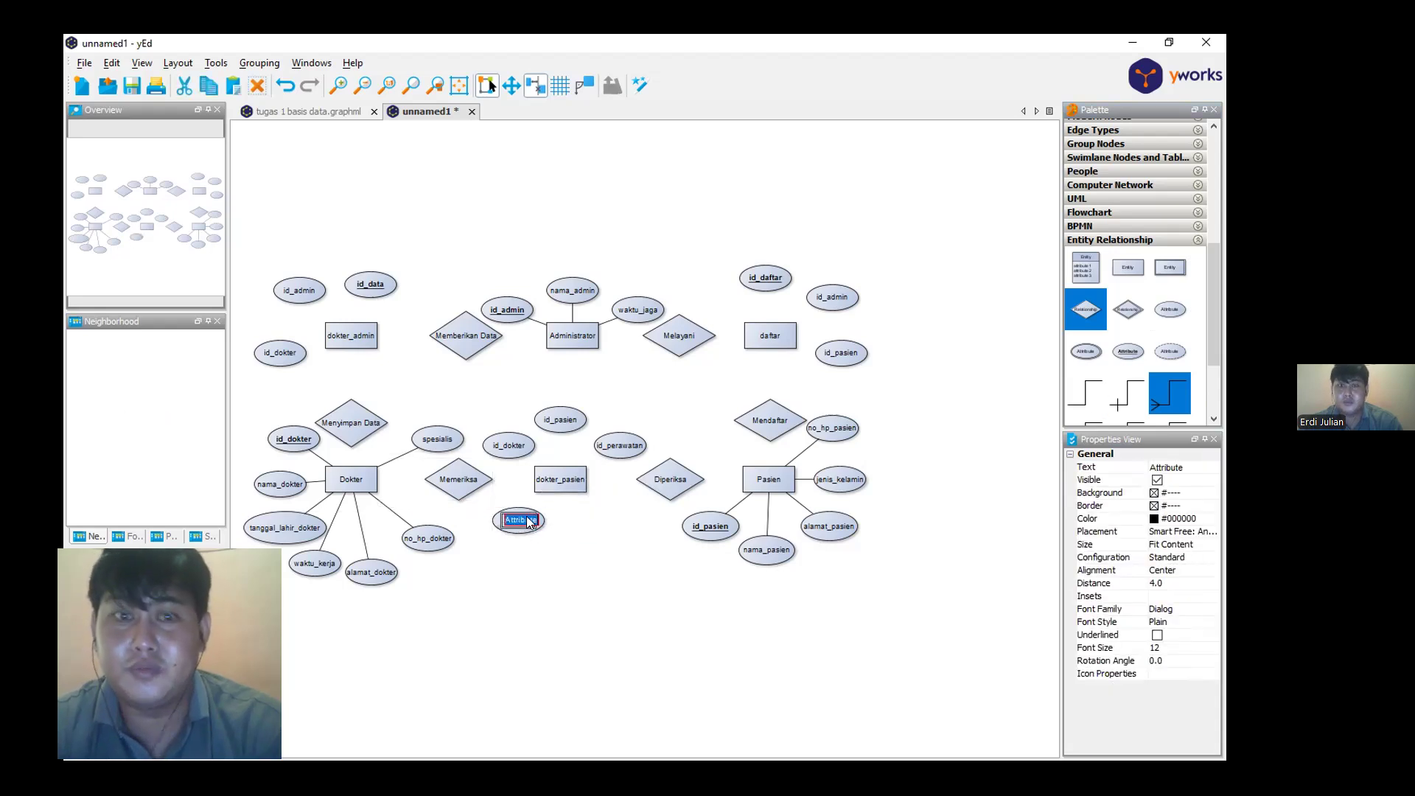
{"action": "type", "text": "waktu_"}
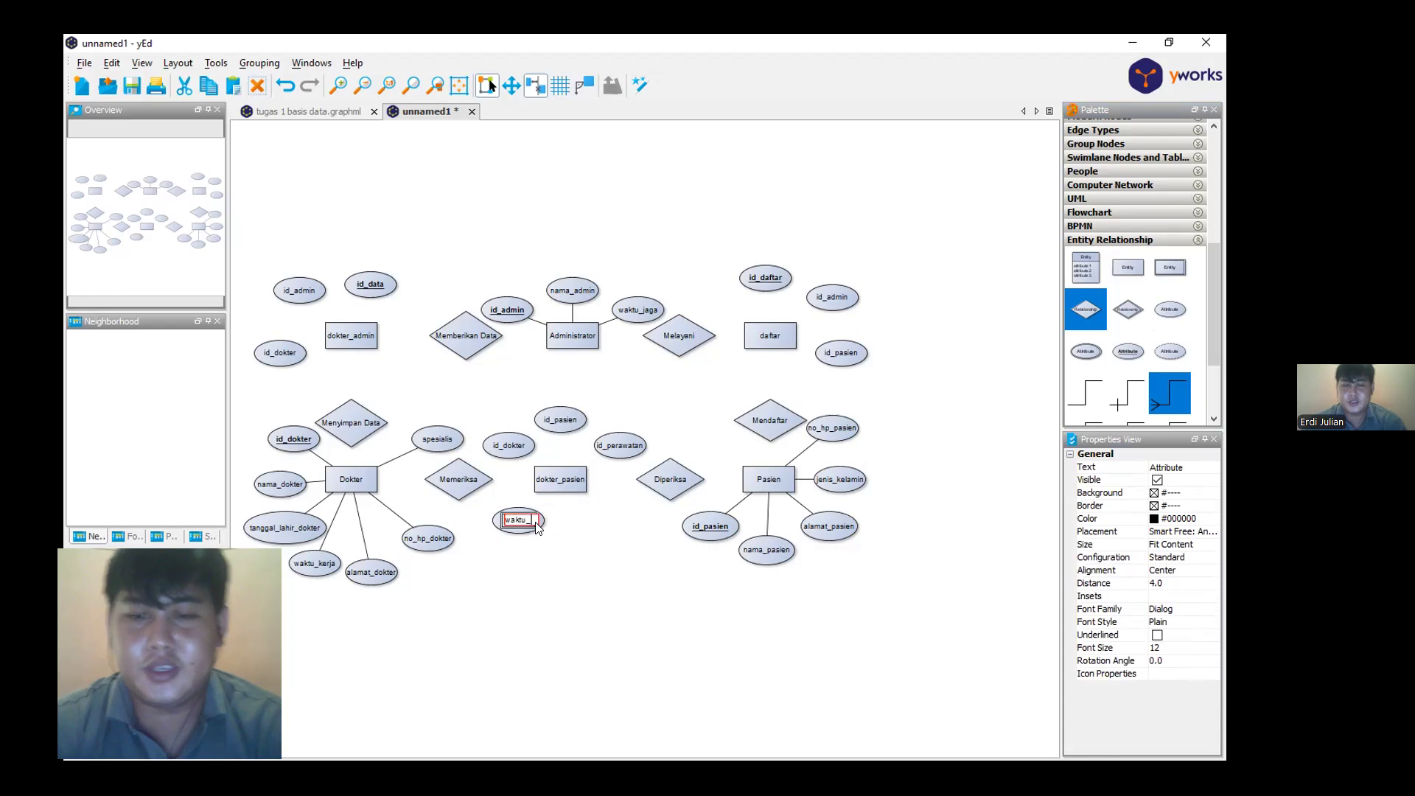
{"action": "type", "text": "periksa"}
{"action": "key", "text": "Return"}
Add an attribute to the lower right of the dokter_pasien entity and name it resep
{"action": "left_click_drag", "start_coordinate": [1169, 309], "coordinate": [610, 520]}
{"action": "double_click", "coordinate": [609, 520]}
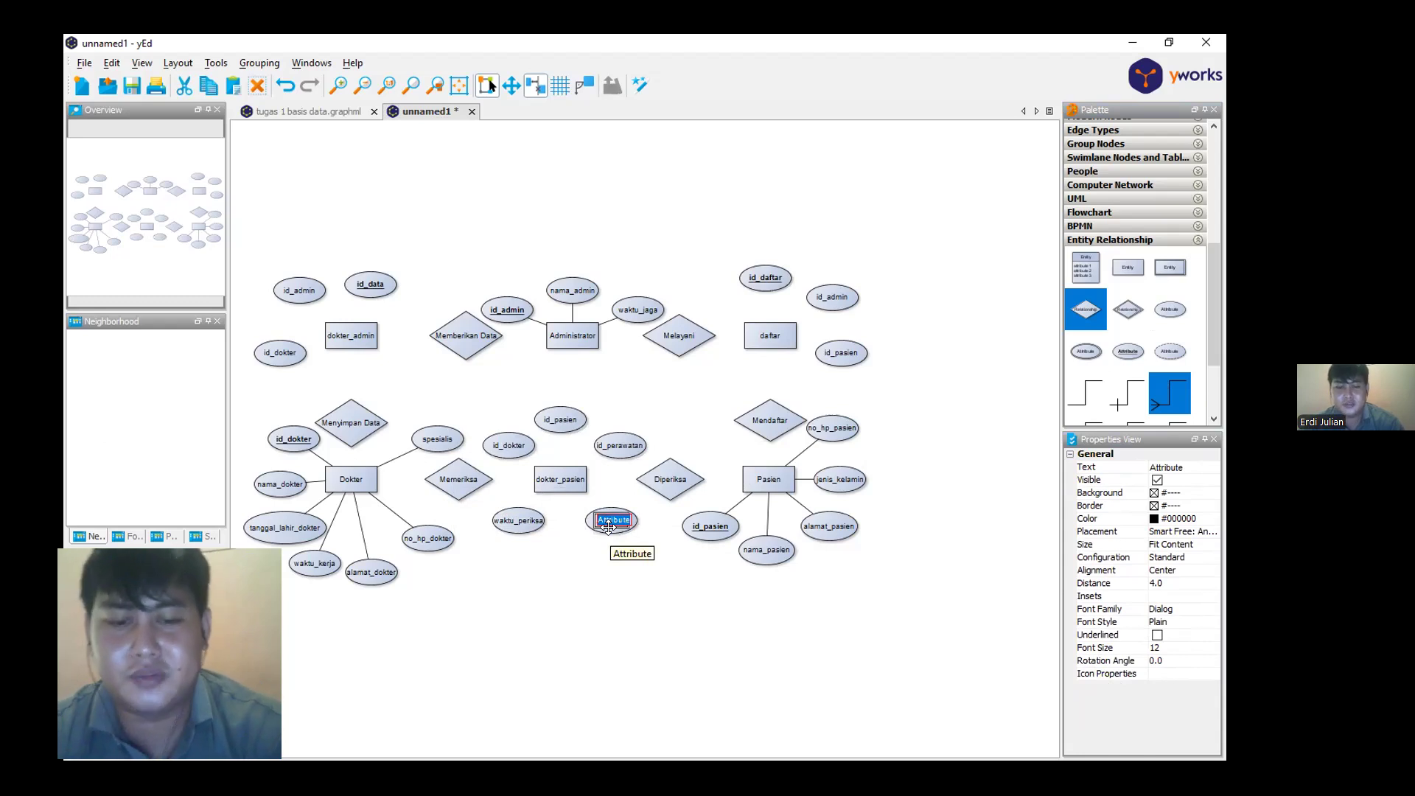
{"action": "key", "text": "BackSpace"}
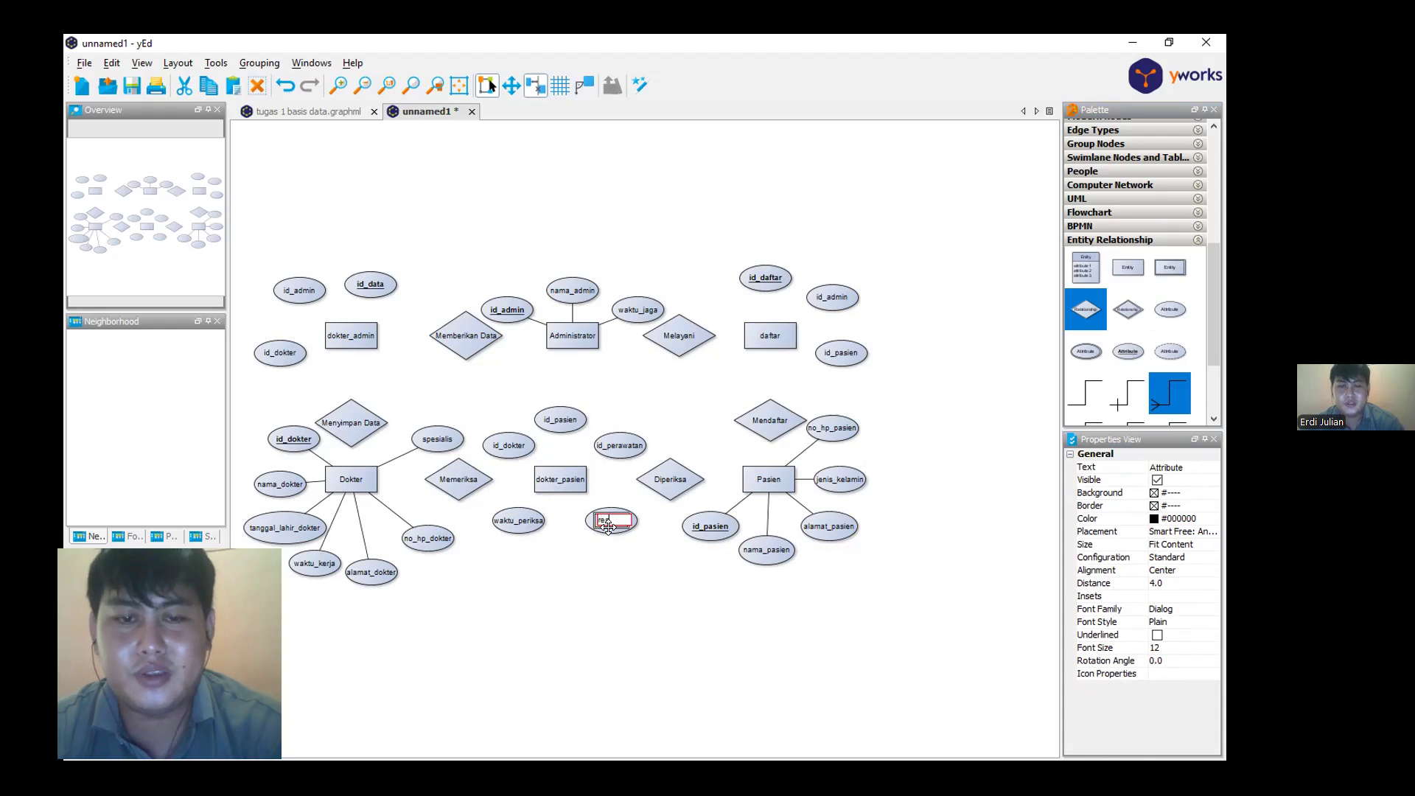
{"action": "type", "text": "resep"}
{"action": "key", "text": "Return"}
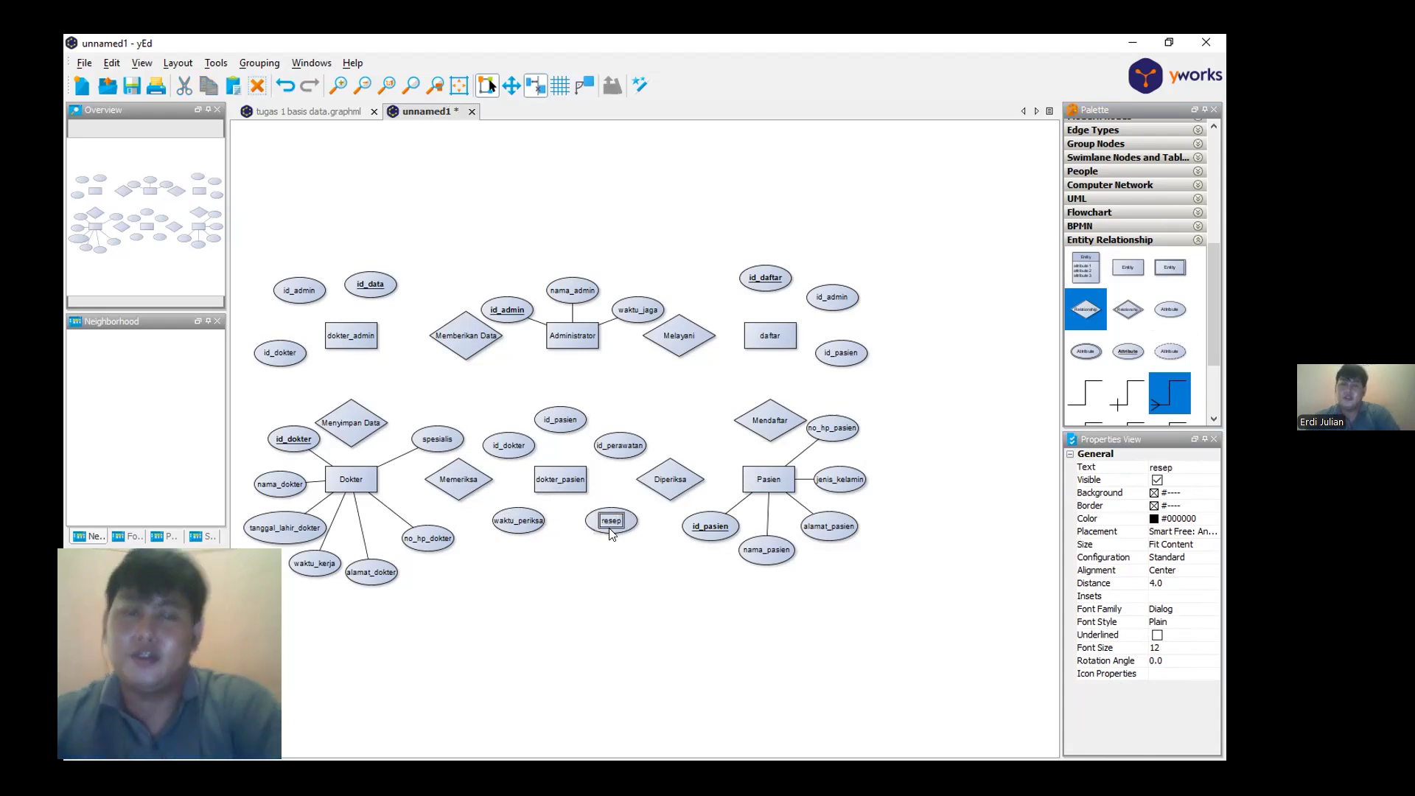
Connect the dokter_admin entity to its id_dokter, id_admin and id_data attributes with plain lines
{"action": "left_click", "coordinate": [1096, 404]}
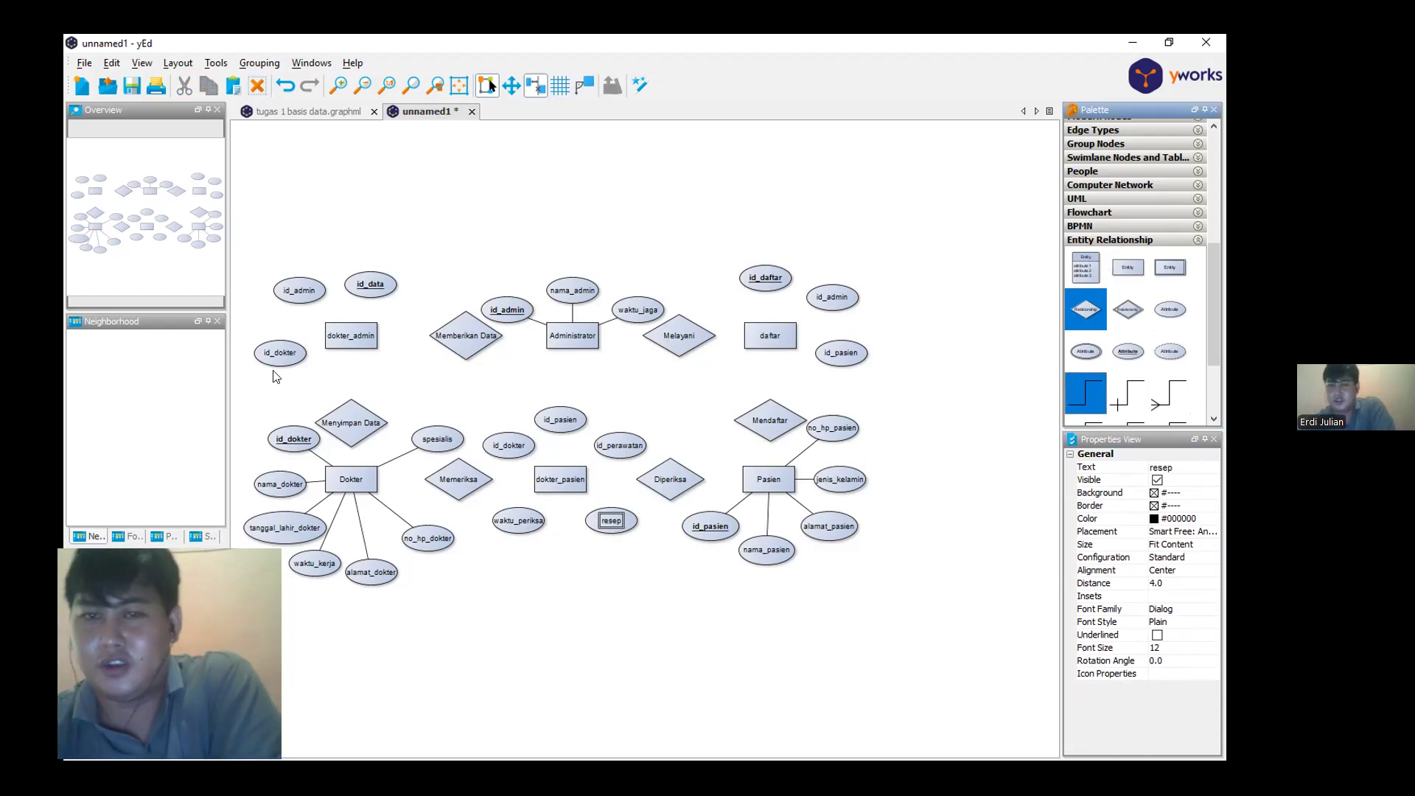
{"action": "left_click_drag", "start_coordinate": [351, 336], "coordinate": [308, 298]}
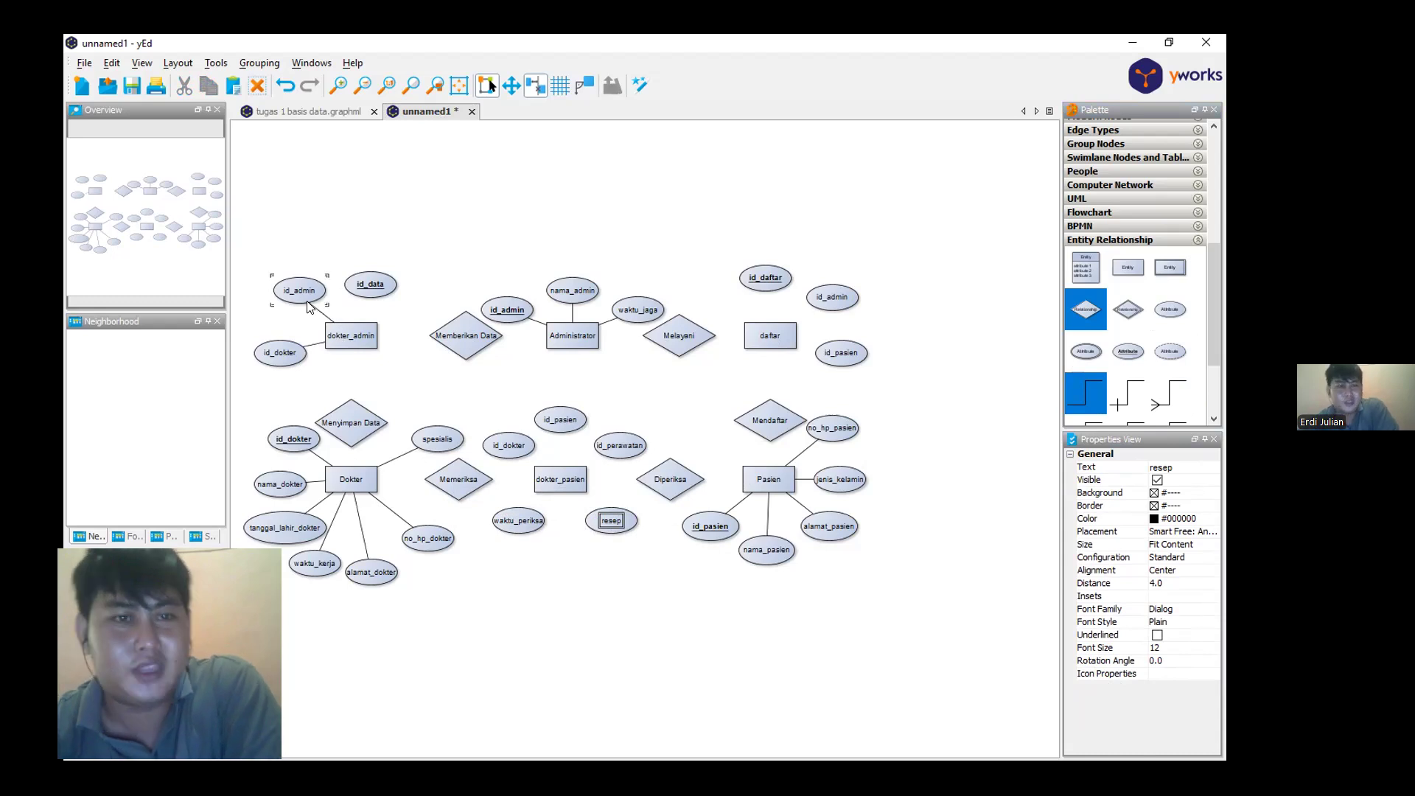
{"action": "left_click_drag", "start_coordinate": [352, 339], "coordinate": [370, 289]}
{"action": "left_click", "coordinate": [460, 363]}
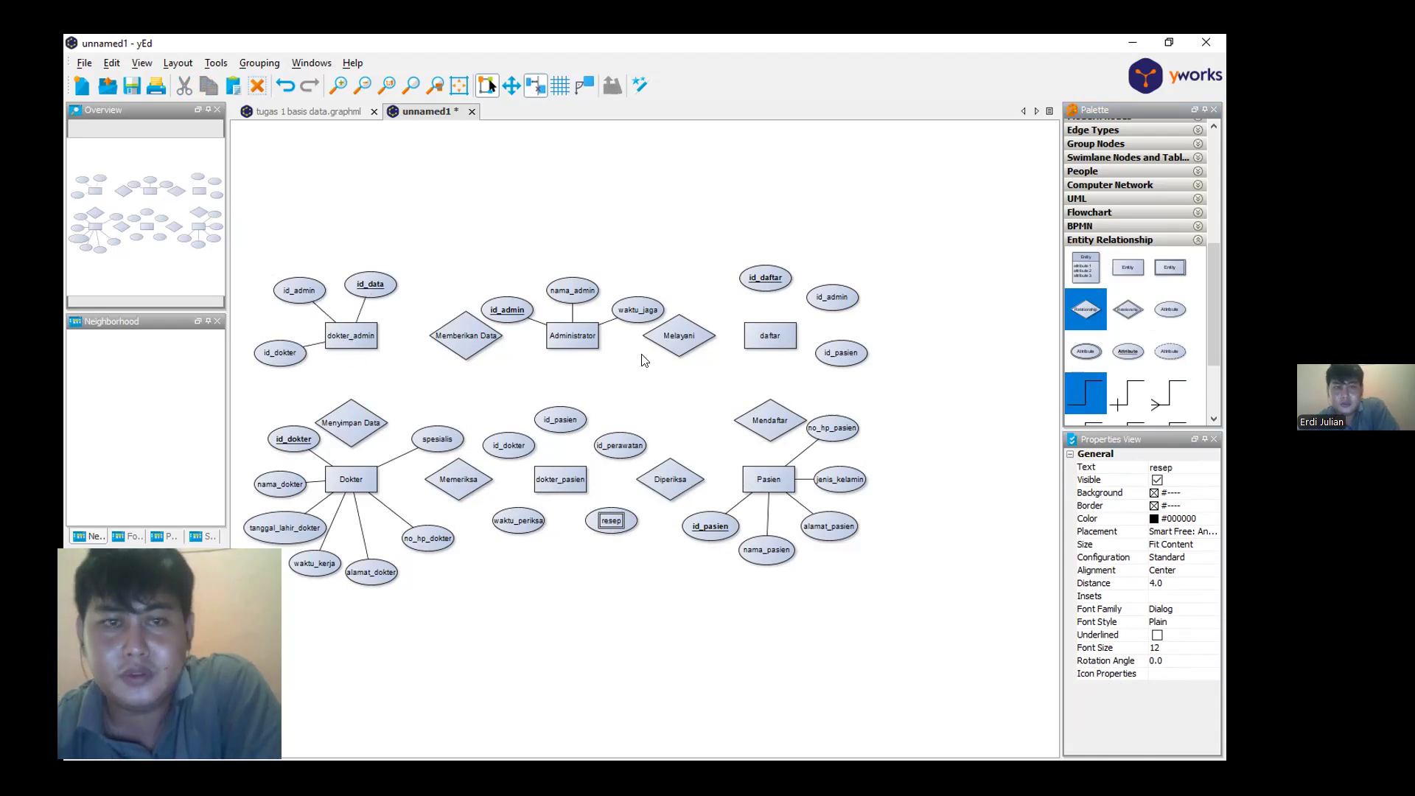
Connect daftar to its three attributes and dokter_pasien to its five surrounding attributes with plain lines
{"action": "left_click_drag", "start_coordinate": [767, 284], "coordinate": [767, 286]}
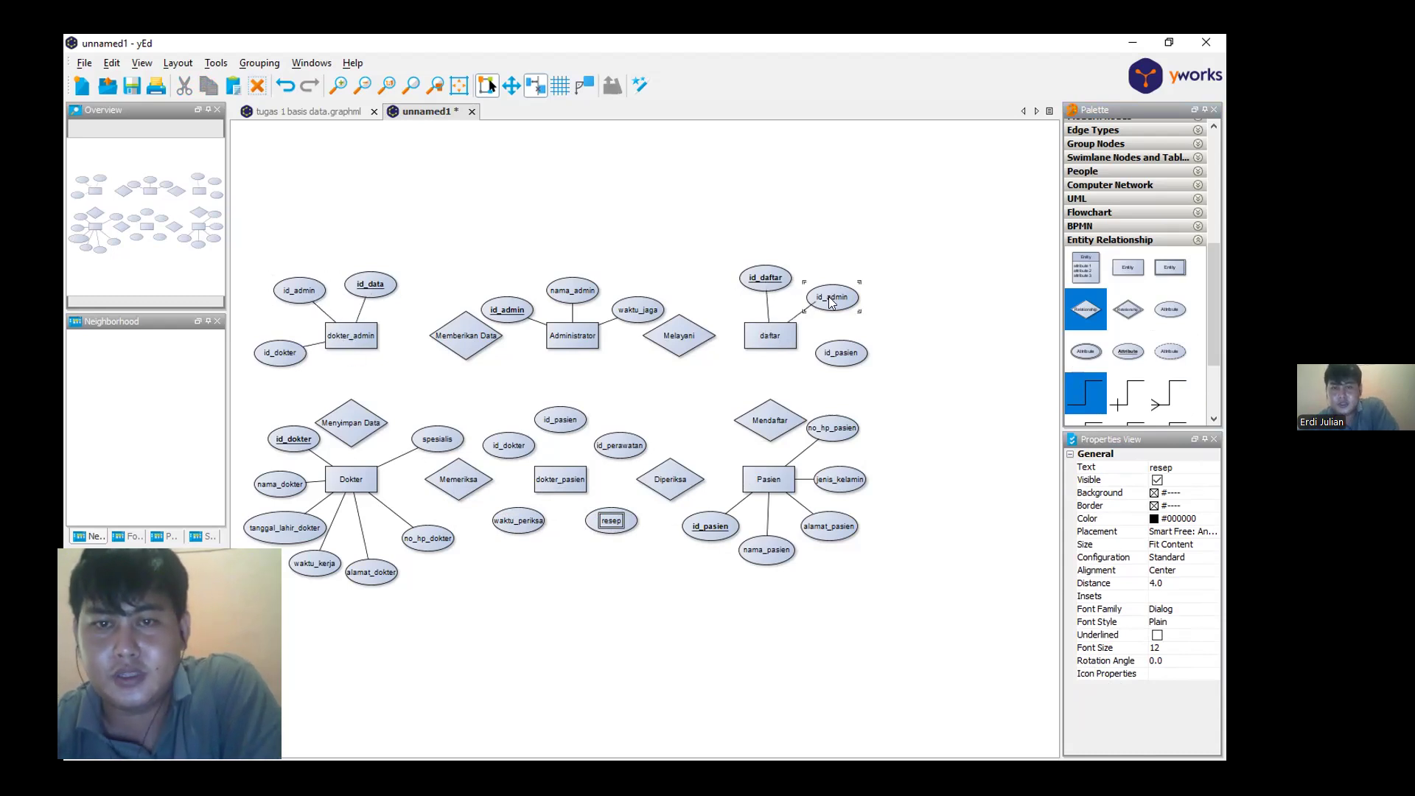
{"action": "left_click_drag", "start_coordinate": [785, 340], "coordinate": [848, 354]}
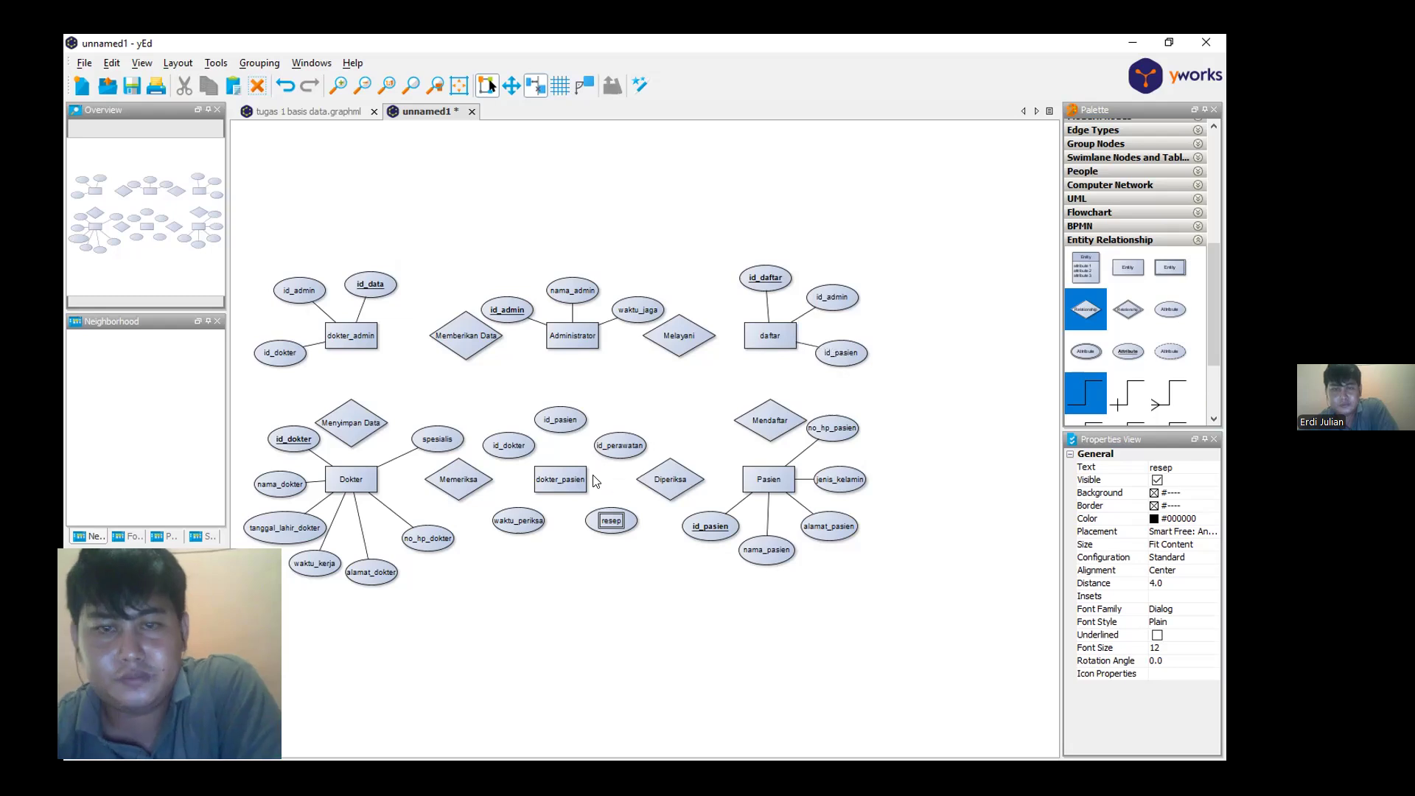
{"action": "left_click_drag", "start_coordinate": [587, 510], "coordinate": [606, 451]}
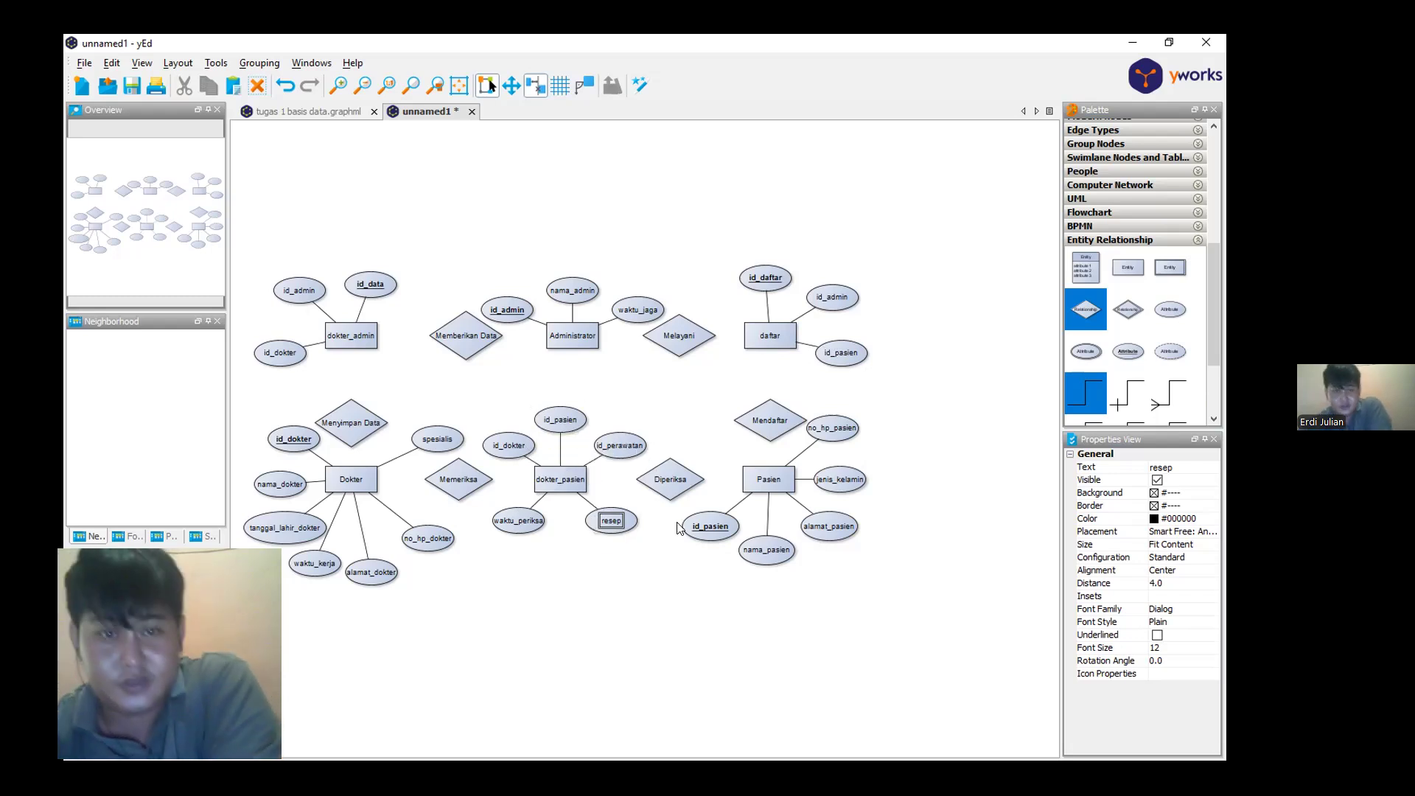
{"action": "left_click", "coordinate": [618, 584]}
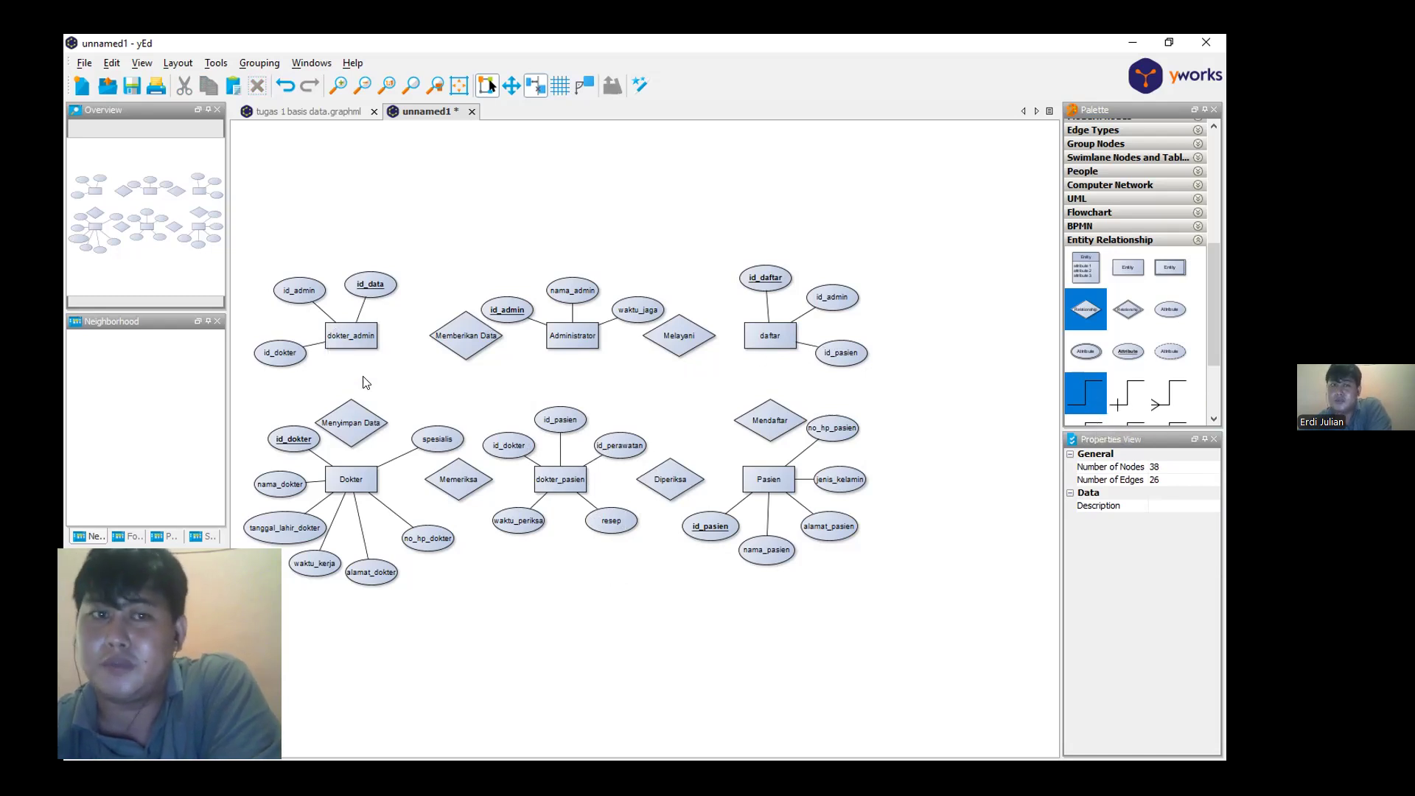
Move the Menyimpan Data relationship slightly up and the Memberikan Data relationship slightly left, away from neighbouring shapes
{"action": "left_click_drag", "start_coordinate": [351, 412], "coordinate": [351, 398]}
{"action": "left_click_drag", "start_coordinate": [465, 338], "coordinate": [451, 338]}
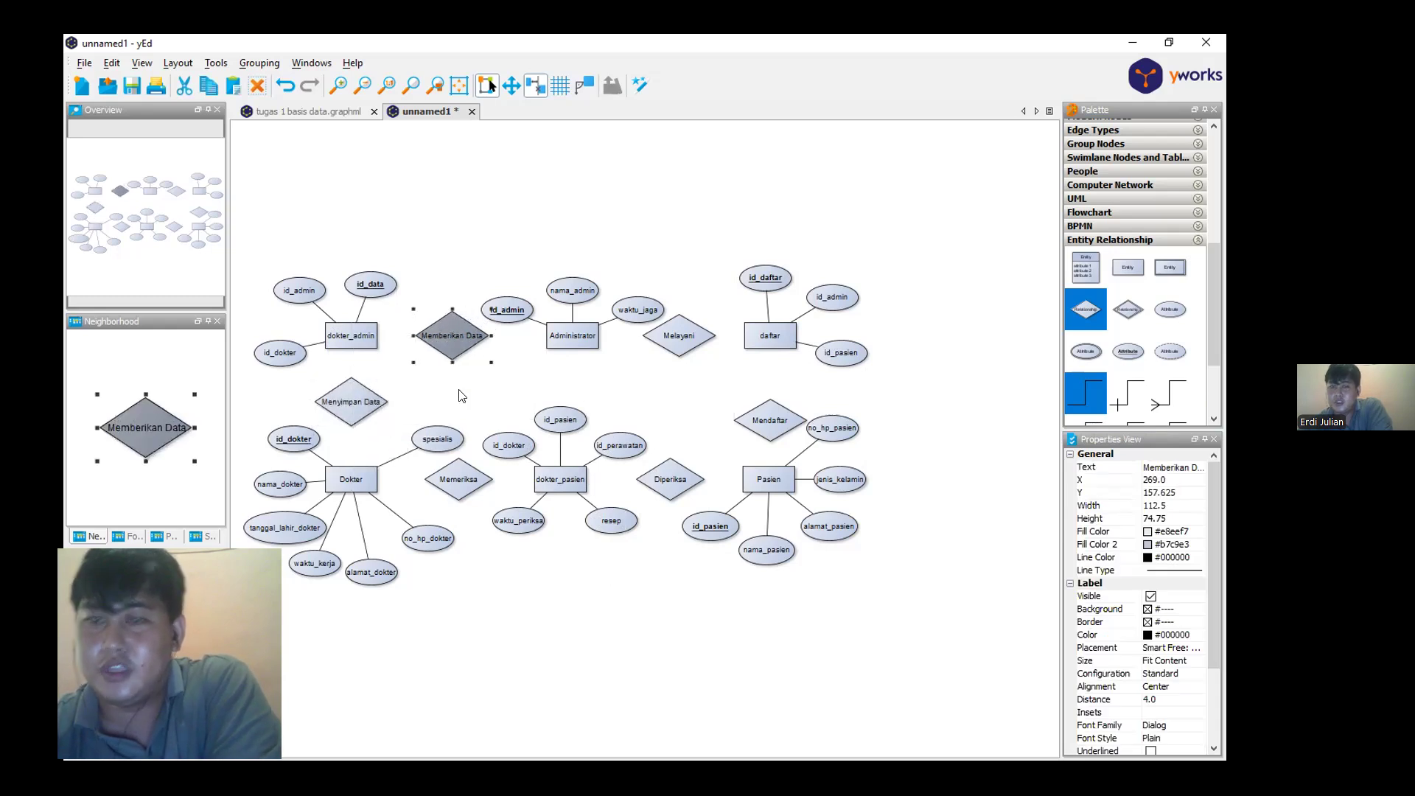
{"action": "left_click", "coordinate": [324, 530]}
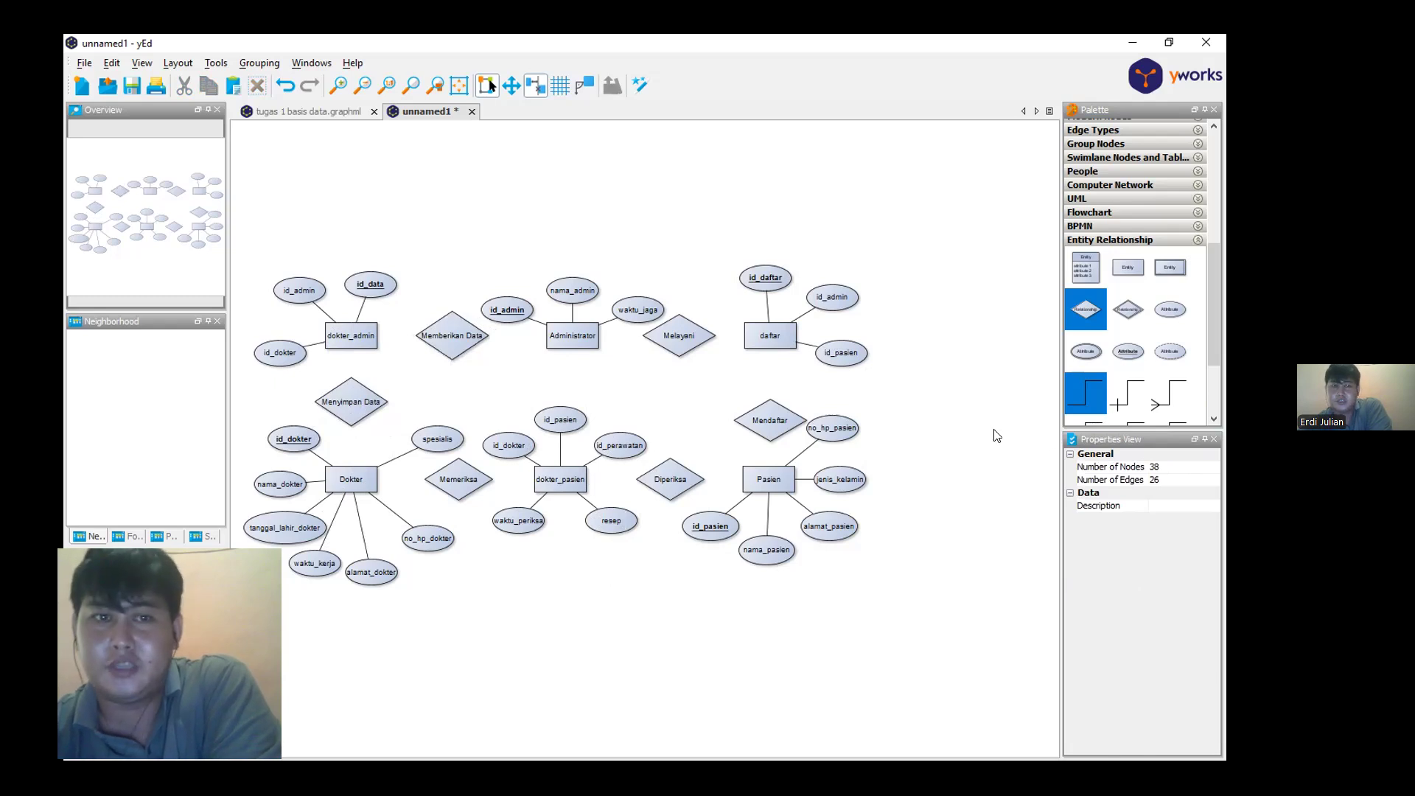
Connect Dokter to the Menyimpan Data and Memeriksa relationships with lines carrying the one-cardinality mark at Dokter
{"action": "left_click", "coordinate": [1130, 402]}
{"action": "left_click_drag", "start_coordinate": [352, 472], "coordinate": [354, 417]}
{"action": "left_click_drag", "start_coordinate": [365, 480], "coordinate": [440, 479]}
Draw one-cardinality lines from Administrator to Memberikan Data and Melayani, and from Pasien to Mendaftar and Diperiksa
{"action": "left_click_drag", "start_coordinate": [554, 337], "coordinate": [475, 339]}
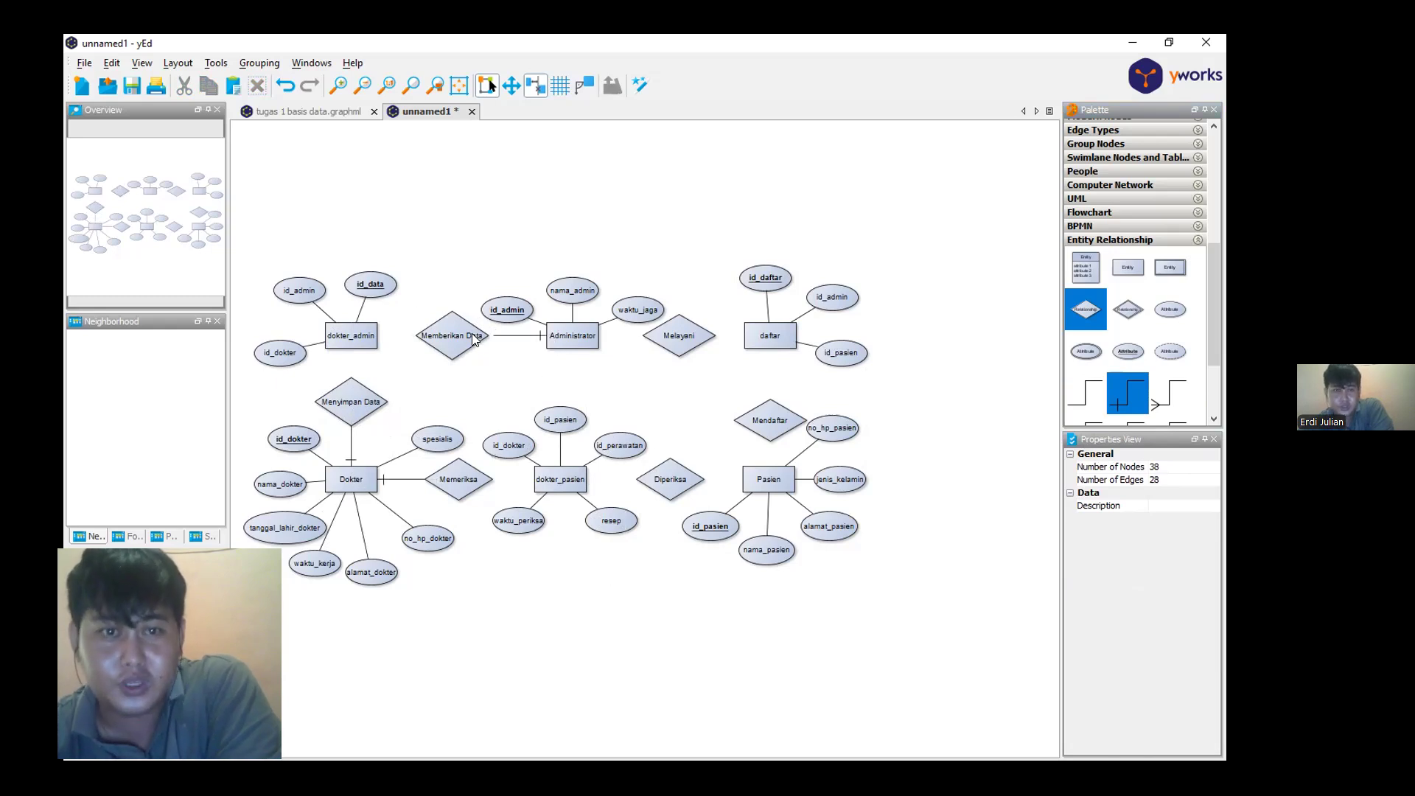
{"action": "left_click", "coordinate": [767, 333]}
{"action": "left_click_drag", "start_coordinate": [576, 330], "coordinate": [655, 339]}
{"action": "mouse_move", "coordinate": [770, 481]}
{"action": "left_mouse_down"}
{"action": "mouse_move", "coordinate": [771, 433]}
{"action": "mouse_move", "coordinate": [683, 494]}
{"action": "mouse_move", "coordinate": [689, 482]}
{"action": "left_mouse_up"}
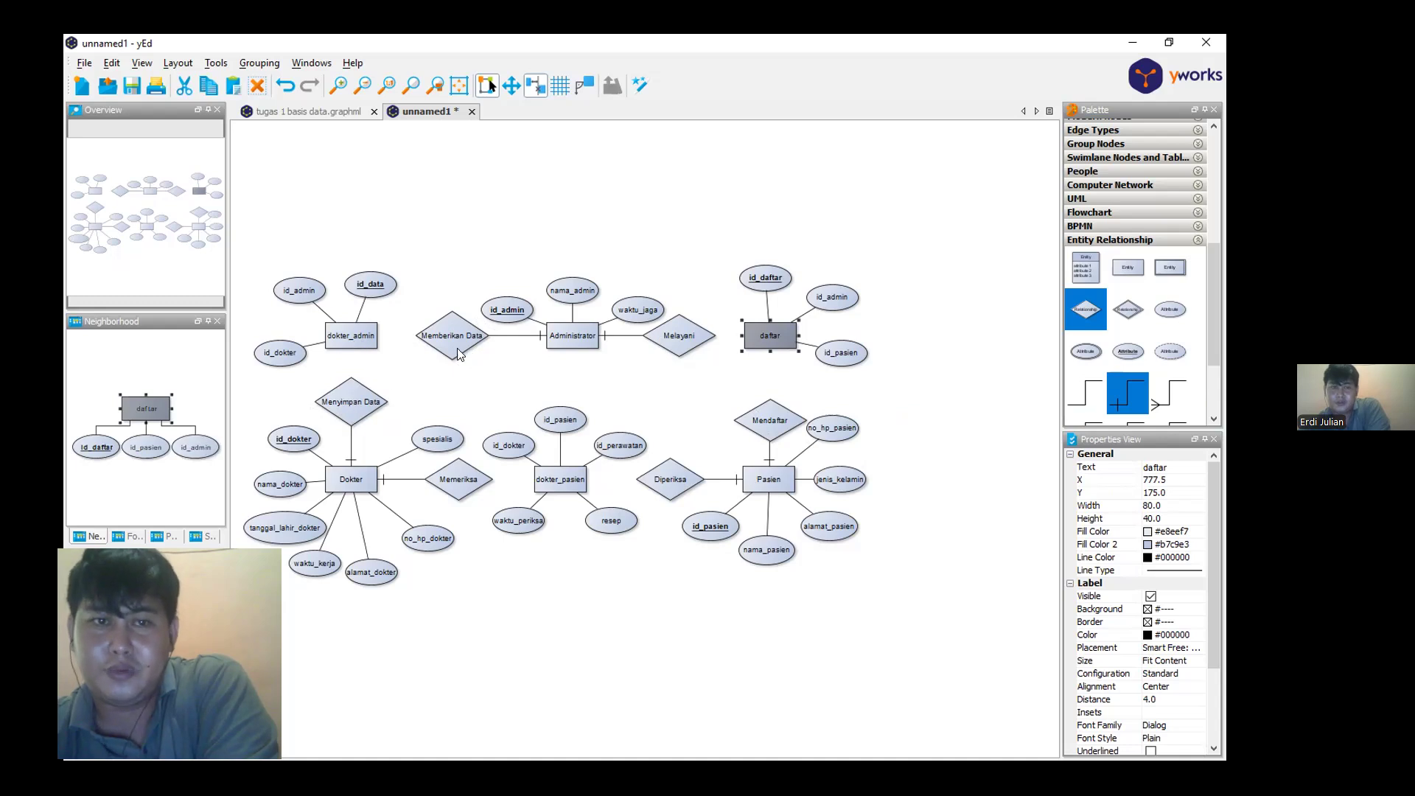
Connect dokter_admin to Menyimpan Data and Memberikan Data with many-cardinality lines, redrawing the Memberikan Data line straight
{"action": "left_click", "coordinate": [1169, 396]}
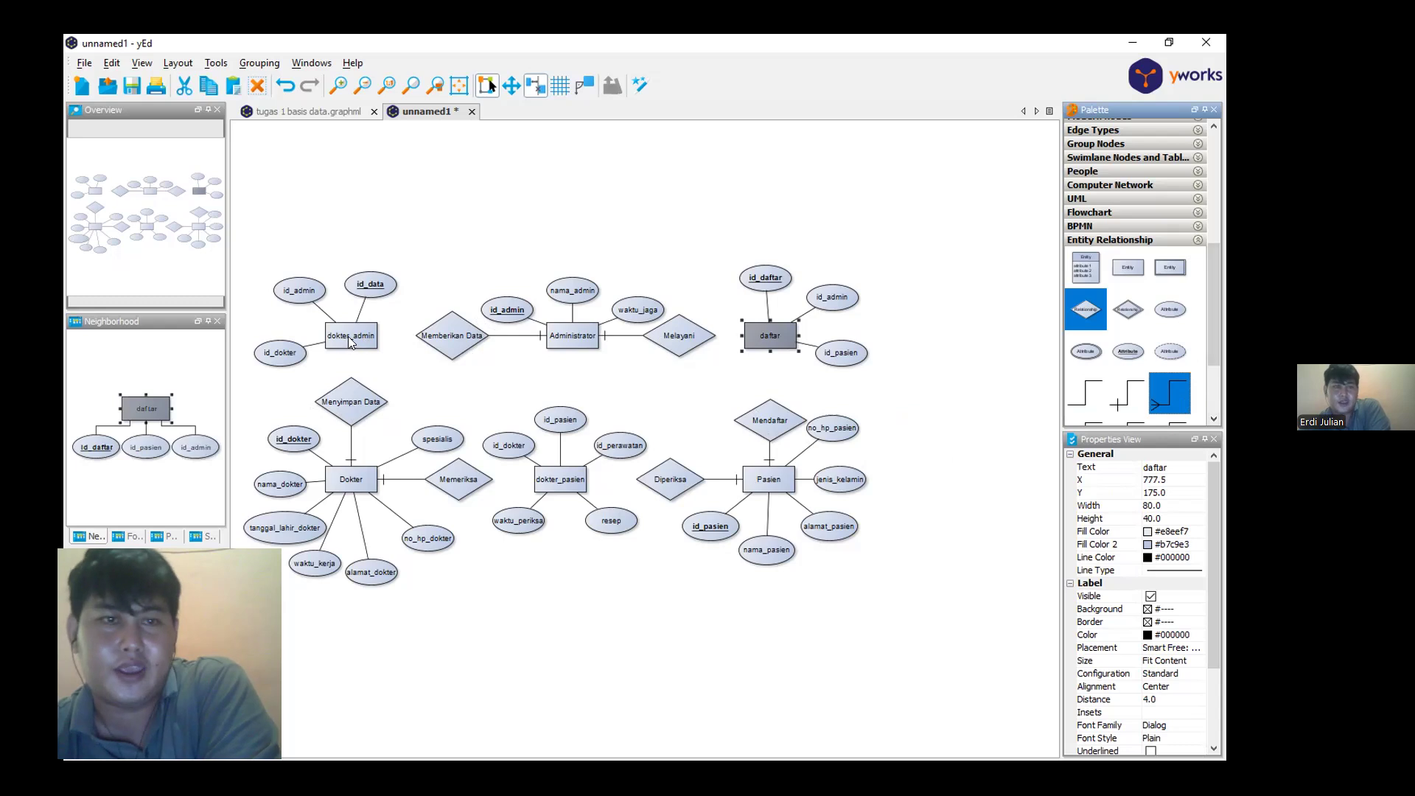
{"action": "left_click_drag", "start_coordinate": [351, 337], "coordinate": [352, 399]}
{"action": "left_click_drag", "start_coordinate": [370, 339], "coordinate": [426, 330]}
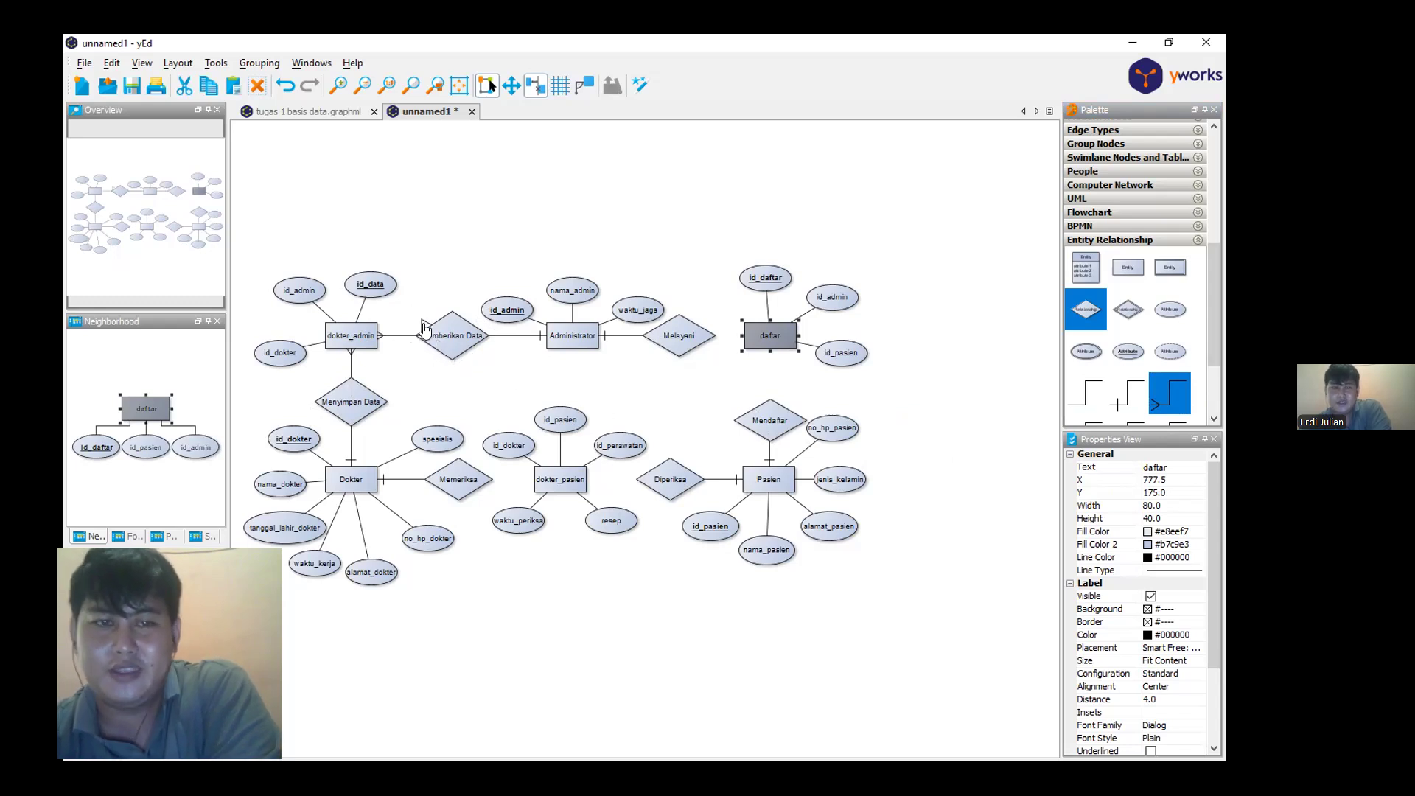
{"action": "left_click", "coordinate": [429, 324]}
{"action": "key", "text": "Delete"}
{"action": "left_click_drag", "start_coordinate": [357, 336], "coordinate": [430, 336]}
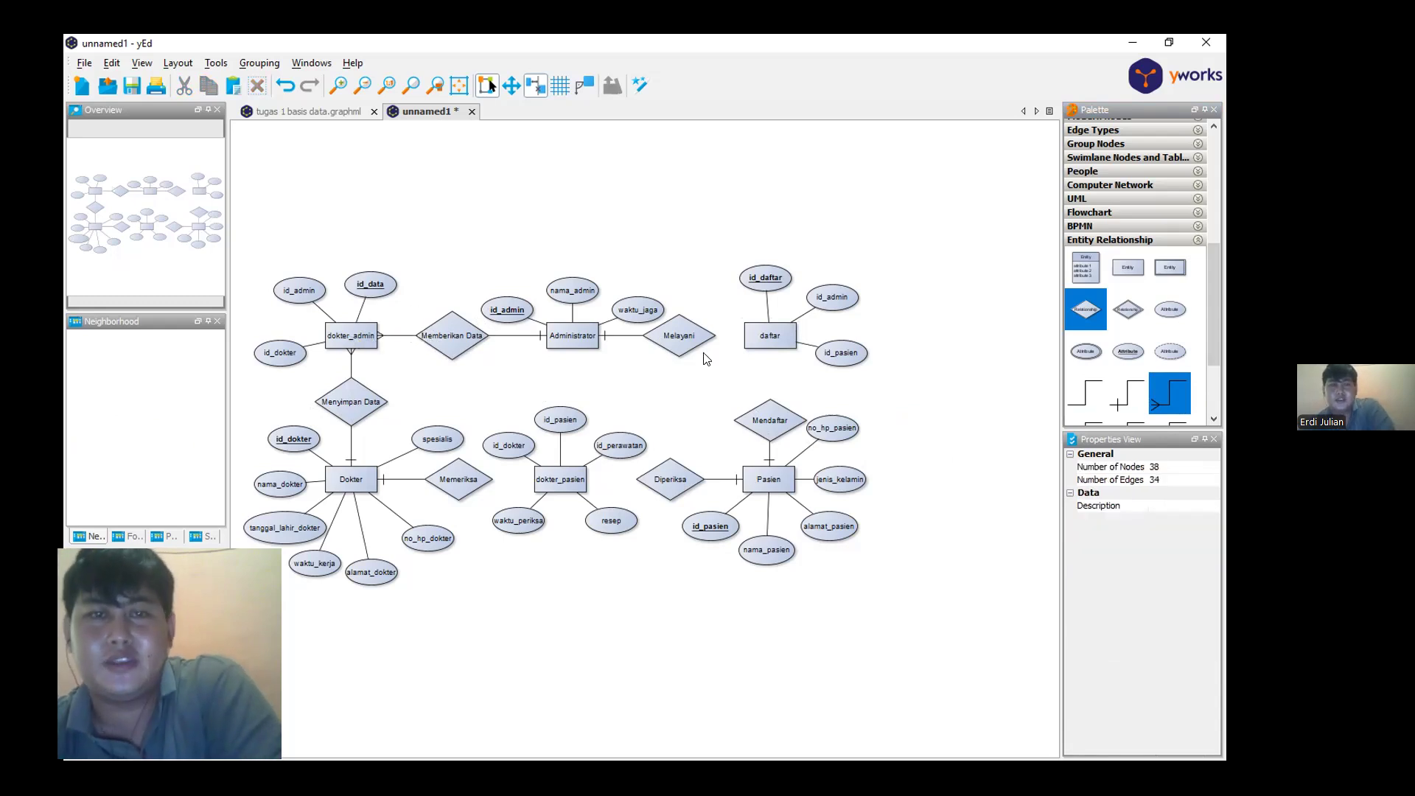
Draw many-cardinality lines from daftar to Melayani and Mendaftar, and from dokter_pasien to Diperiksa and Memeriksa
{"action": "mouse_move", "coordinate": [767, 332]}
{"action": "left_mouse_down"}
{"action": "mouse_move", "coordinate": [700, 343]}
{"action": "mouse_move", "coordinate": [766, 407]}
{"action": "left_mouse_up"}
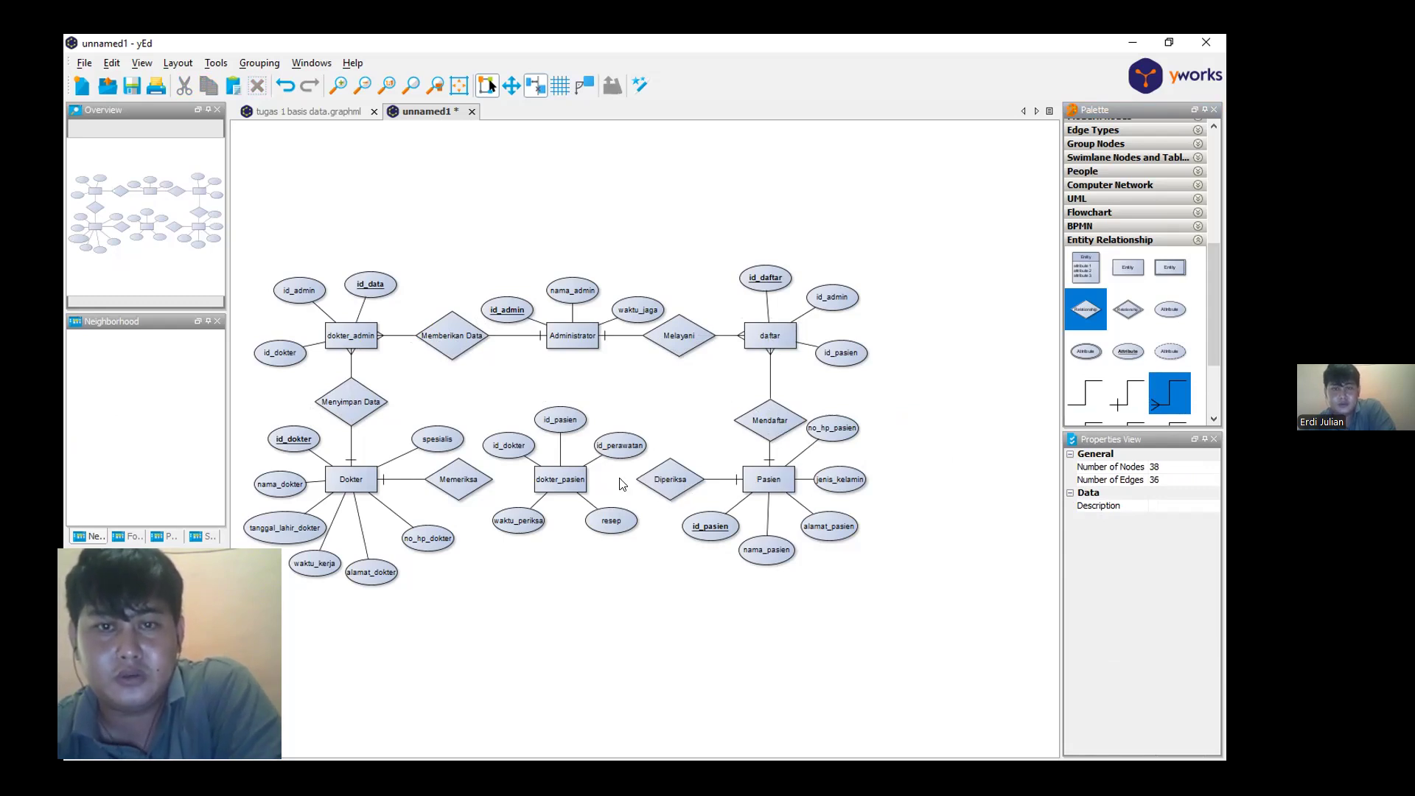
{"action": "left_click_drag", "start_coordinate": [560, 483], "coordinate": [652, 479]}
{"action": "left_click_drag", "start_coordinate": [551, 484], "coordinate": [486, 480]}
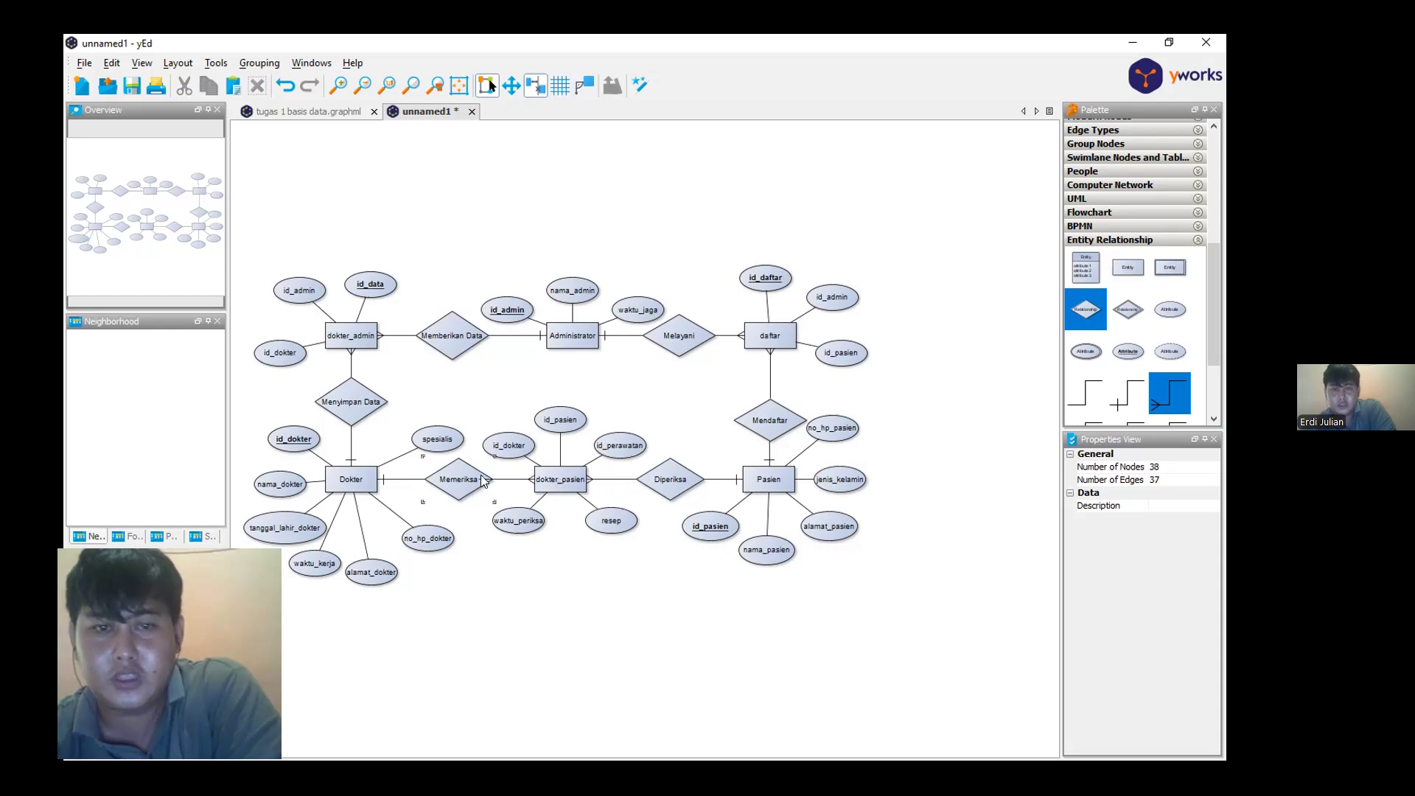